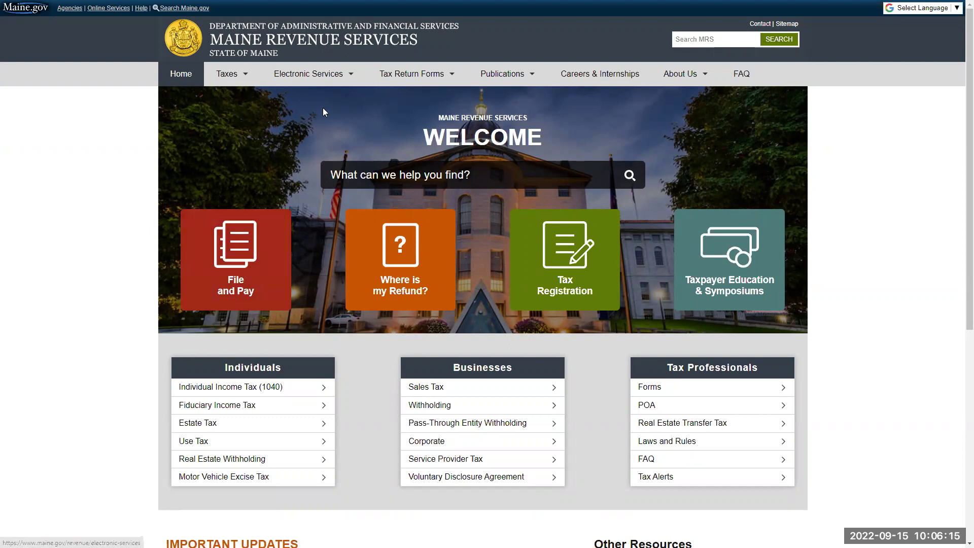
- Go to the Maine Tax Portal through the Electronic Services menu and look over its home page
{"action": "mouse_move", "coordinate": [317, 81]}
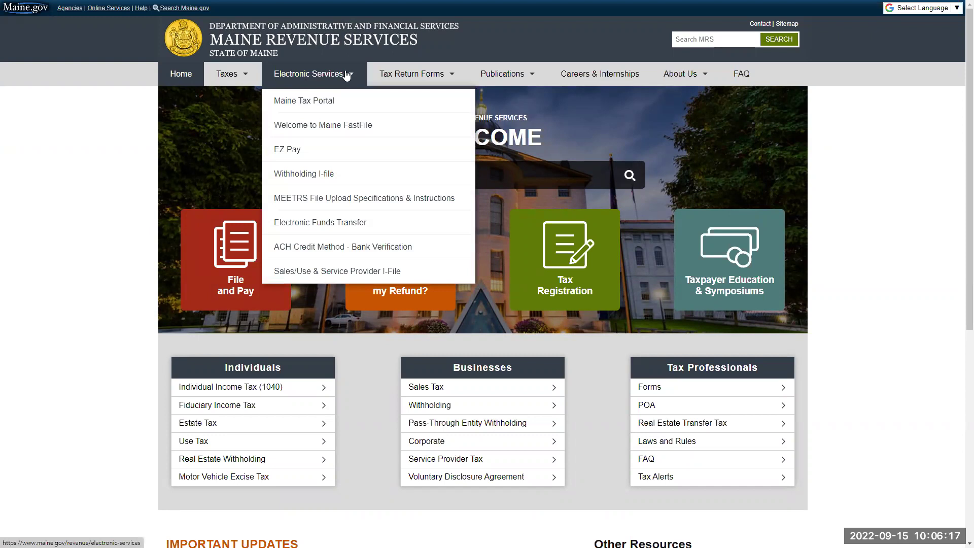
{"action": "left_click", "coordinate": [356, 103]}
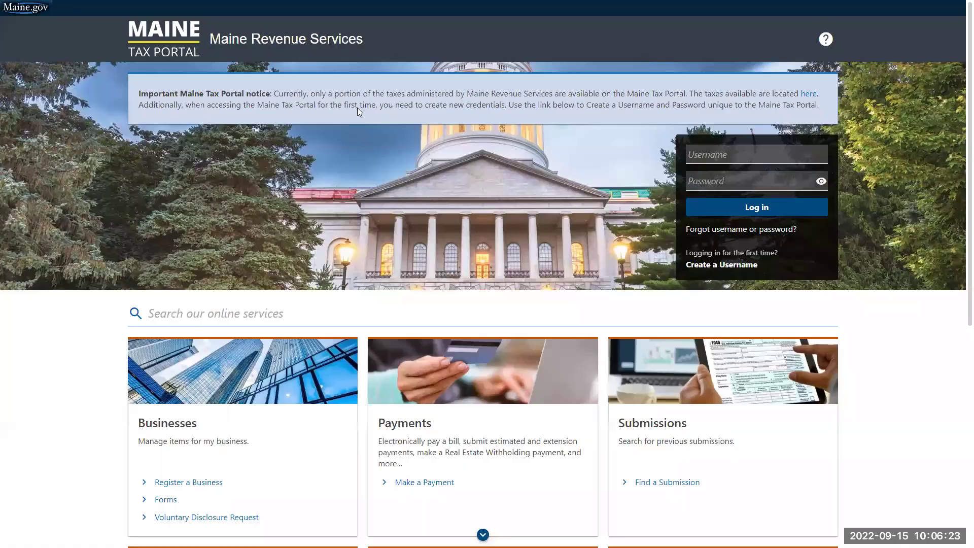
{"action": "scroll", "coordinate": [357, 108], "scroll_direction": "down", "scroll_amount": 2}
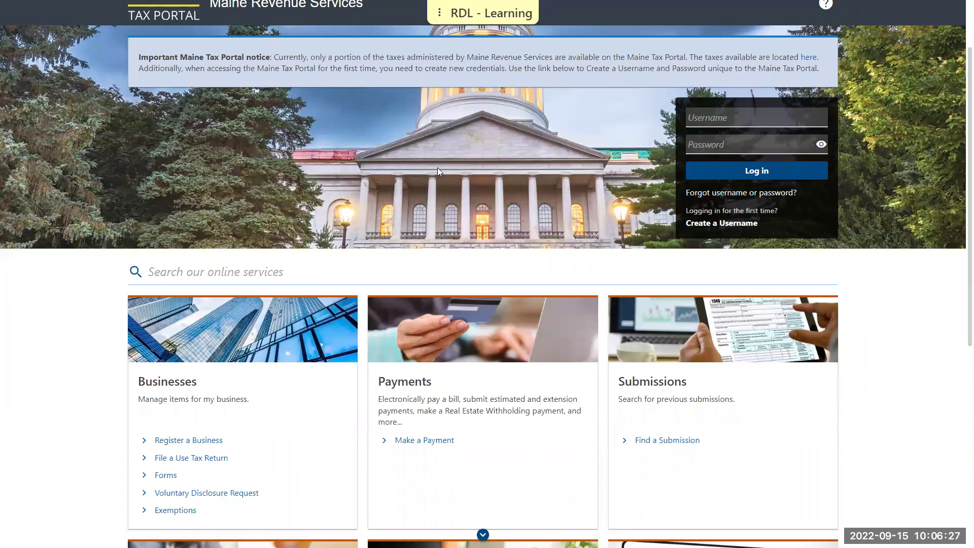
{"action": "scroll", "coordinate": [437, 168], "scroll_direction": "up", "scroll_amount": 2}
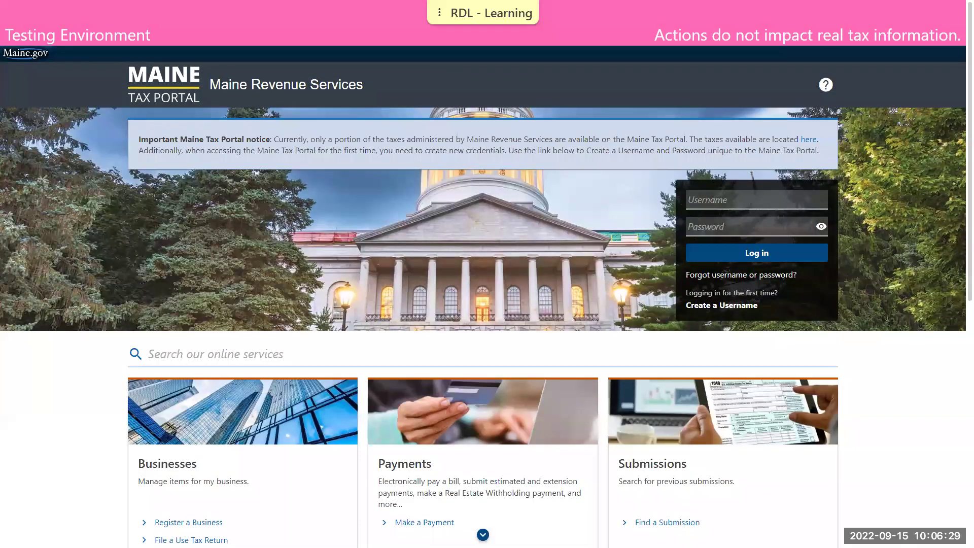
{"action": "scroll", "coordinate": [892, 208], "scroll_direction": "down", "scroll_amount": 2}
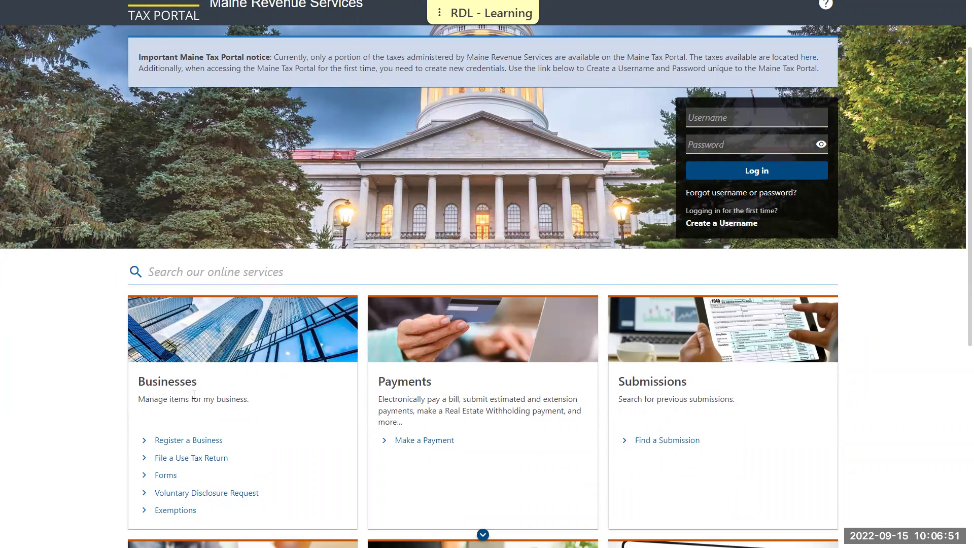
- Begin a new Register a Business registration and move past the Before You Begin instructions
{"action": "left_click", "coordinate": [207, 440]}
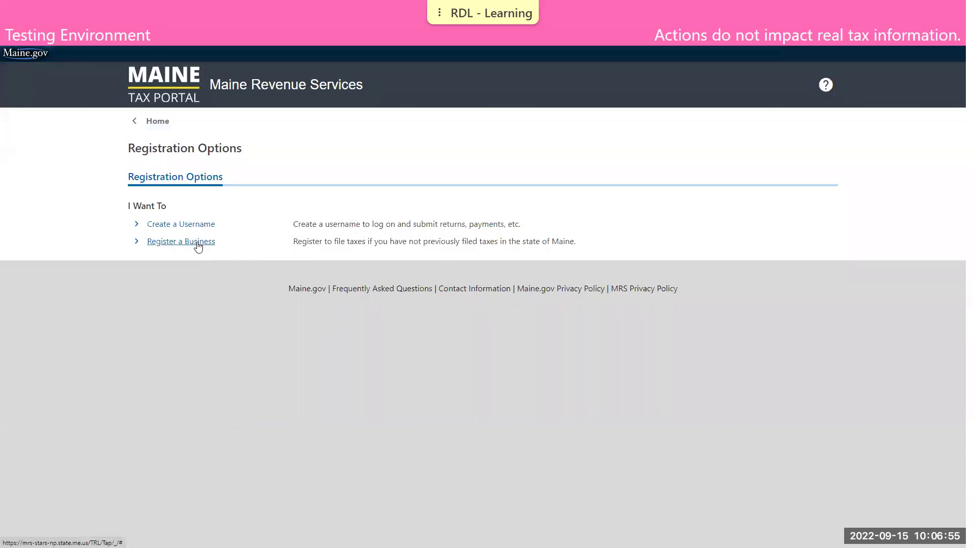
{"action": "left_click", "coordinate": [198, 242]}
{"action": "scroll", "coordinate": [242, 264], "scroll_direction": "down", "scroll_amount": 1}
{"action": "scroll", "coordinate": [242, 259], "scroll_direction": "down", "scroll_amount": 1}
{"action": "scroll", "coordinate": [243, 243], "scroll_direction": "up", "scroll_amount": 1}
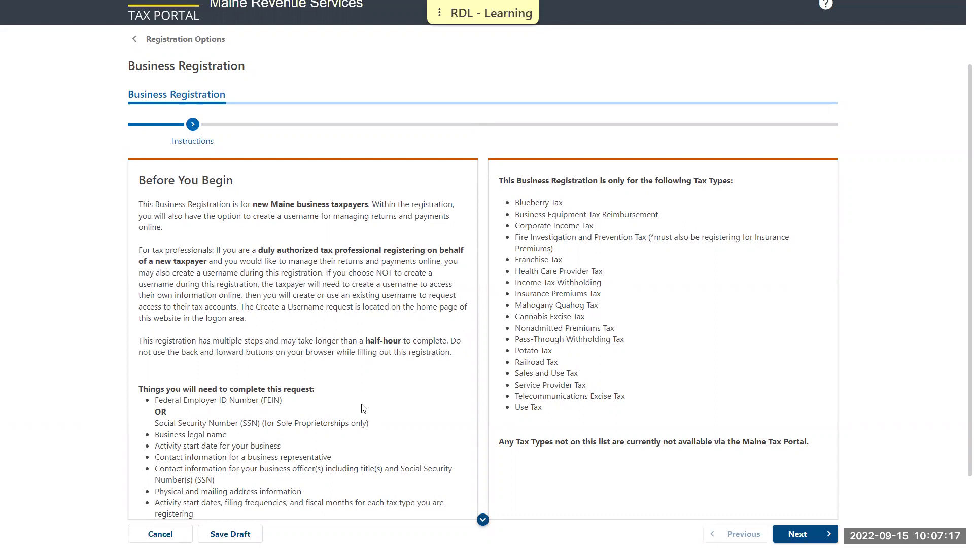
{"action": "left_click", "coordinate": [805, 533]}
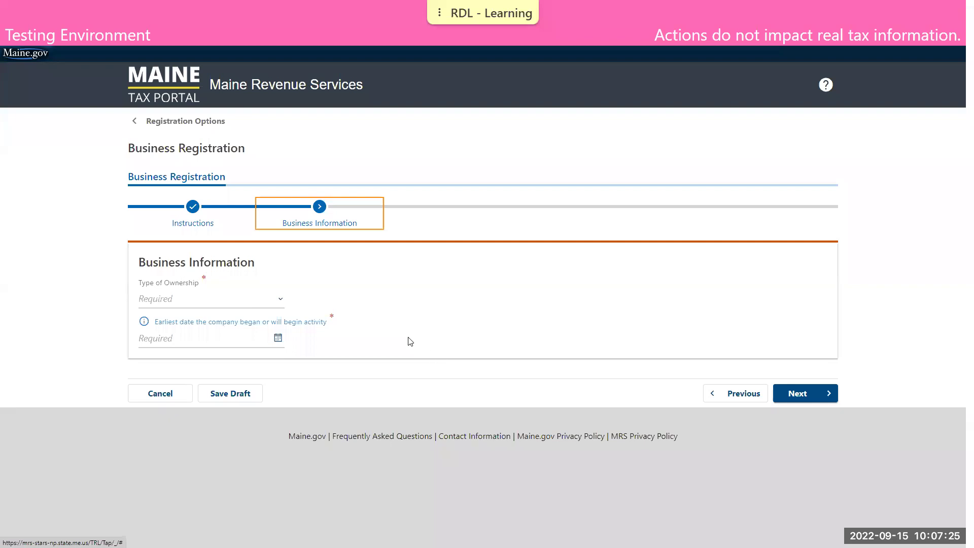
- Set ownership type C Corporation (Regular) with start date 01/01/2021 and continue
{"action": "left_click", "coordinate": [270, 305]}
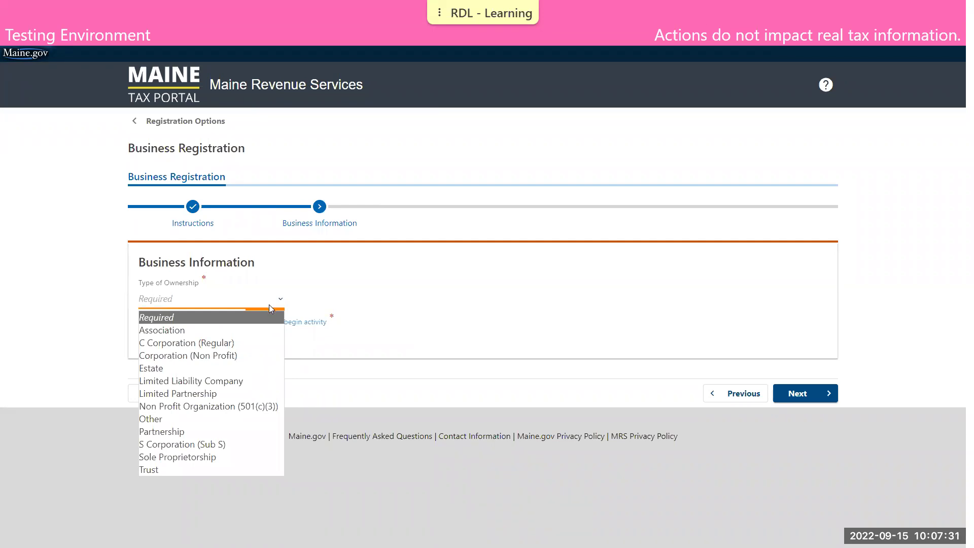
{"action": "left_click", "coordinate": [263, 343]}
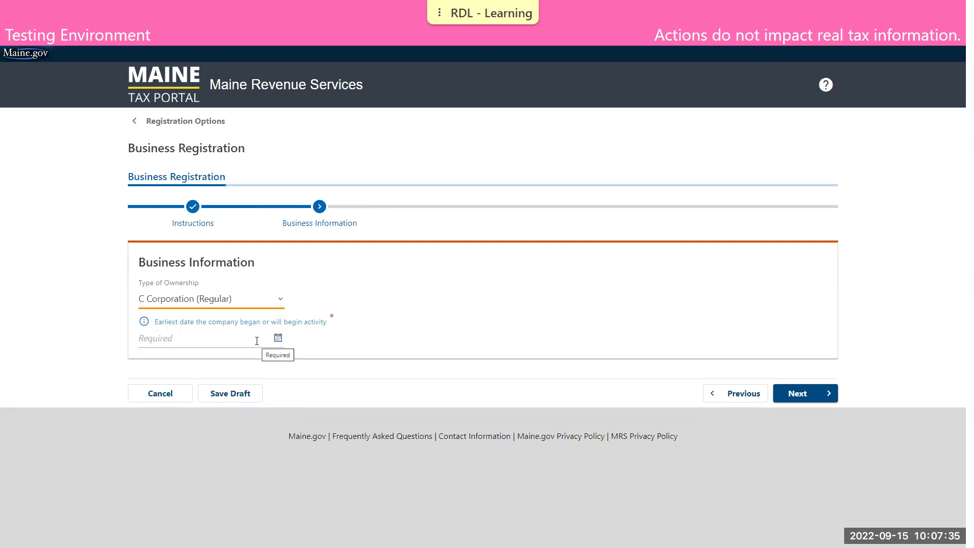
{"action": "left_click", "coordinate": [257, 341]}
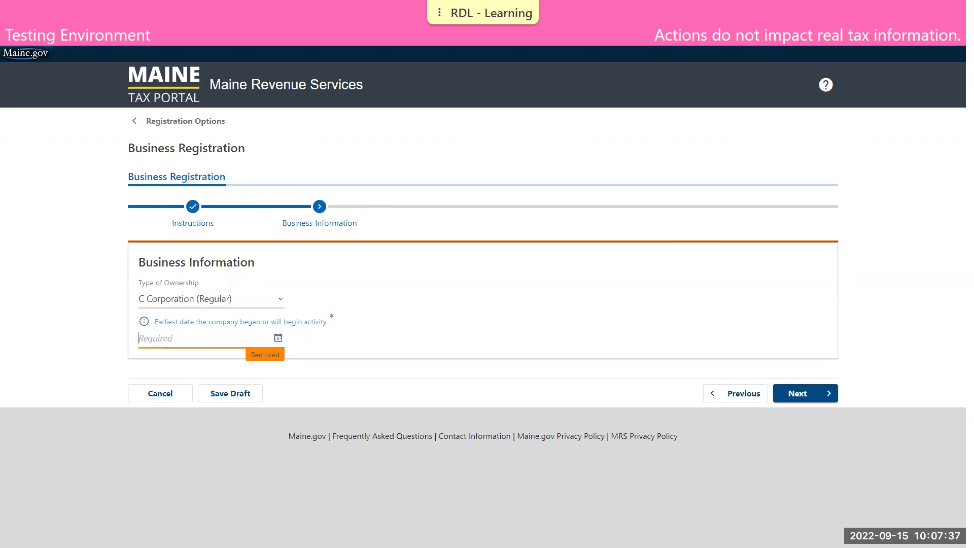
{"action": "type", "text": "01/01/2021"}
{"action": "left_click", "coordinate": [792, 390]}
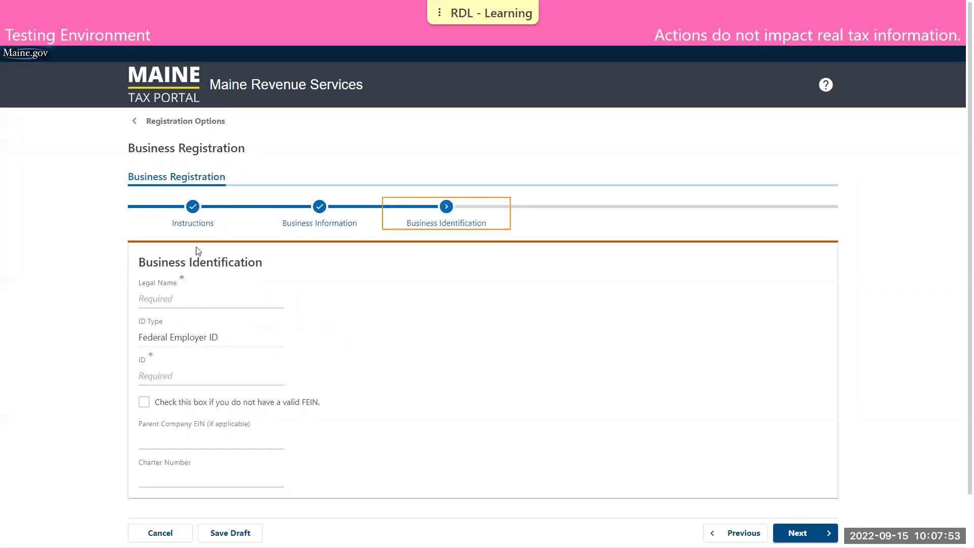
- Enter legal name TEST BUSINESS and the federal employer ID number, then continue
{"action": "left_click", "coordinate": [184, 298]}
{"action": "type", "text": "TEST BUSINESS"}
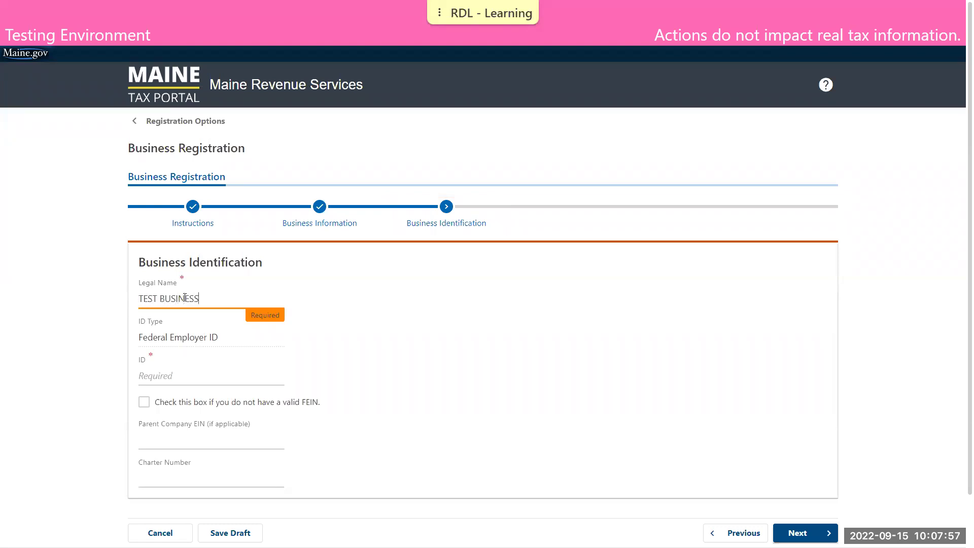
{"action": "key", "text": "Tab"}
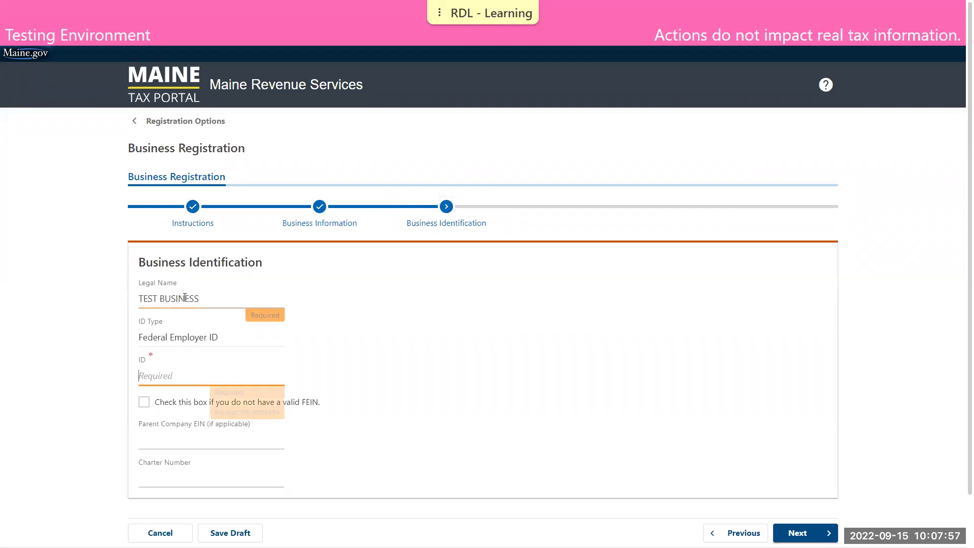
{"action": "type", "text": "22-2222222"}
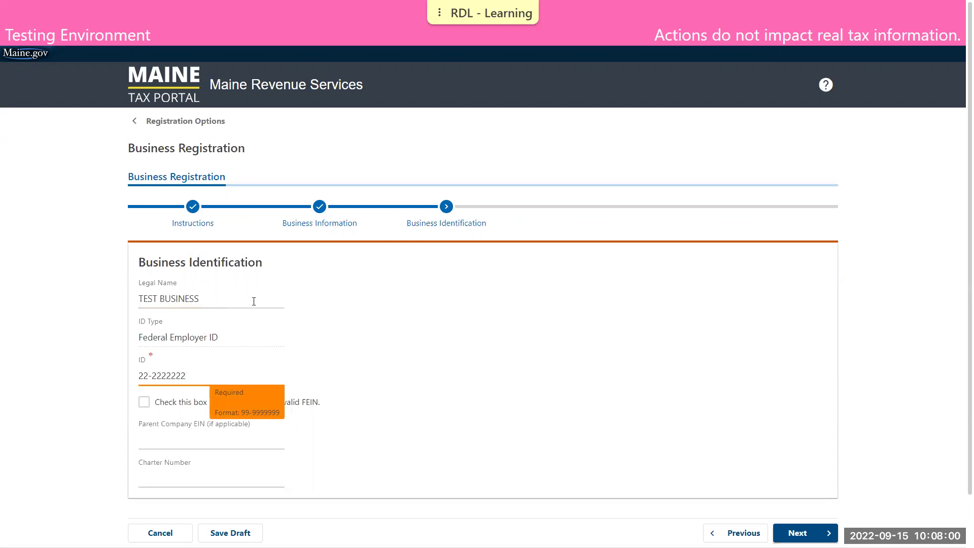
{"action": "left_click", "coordinate": [371, 327]}
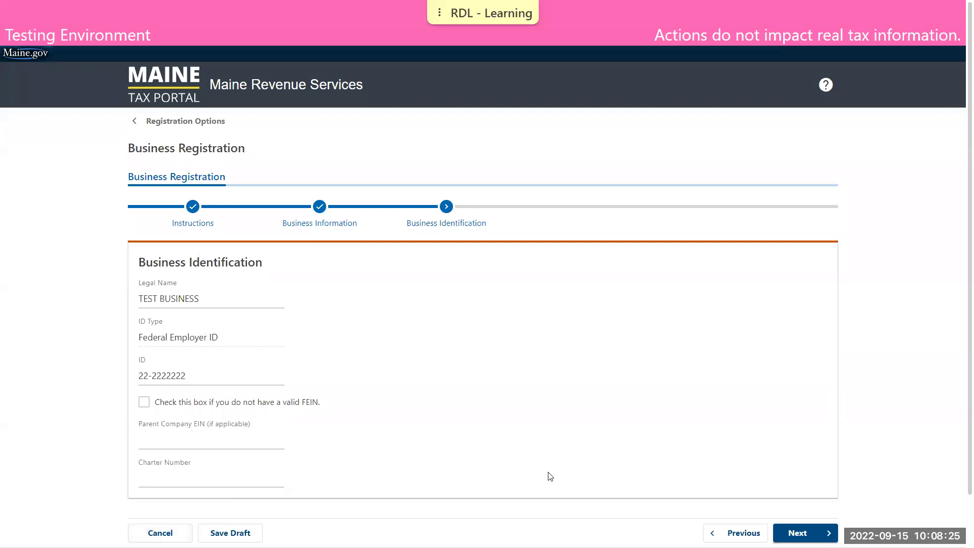
{"action": "left_click", "coordinate": [806, 533]}
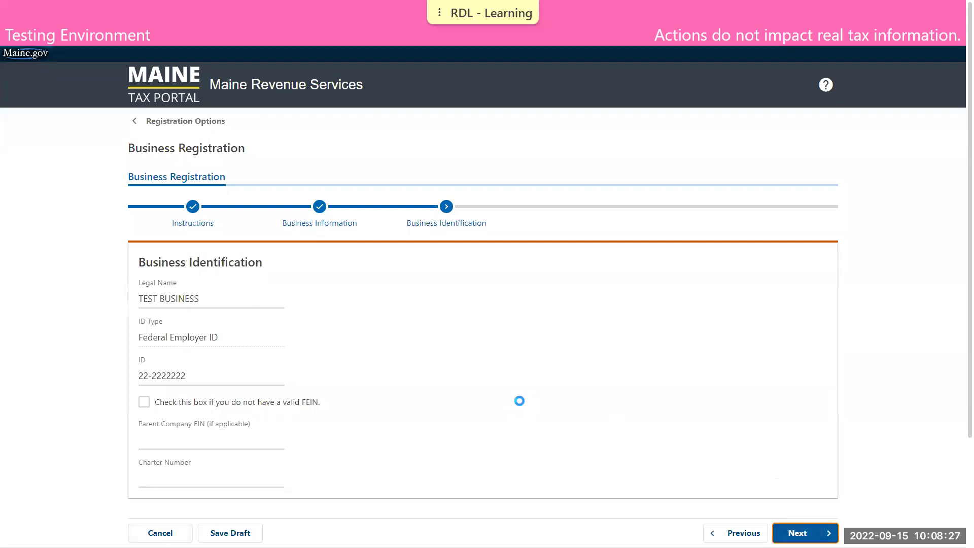
- Enter the contact's first and last name, phone and e-mail, answer No to tax professional, and continue
{"action": "left_click", "coordinate": [227, 303]}
{"action": "type", "text": "DEM"}
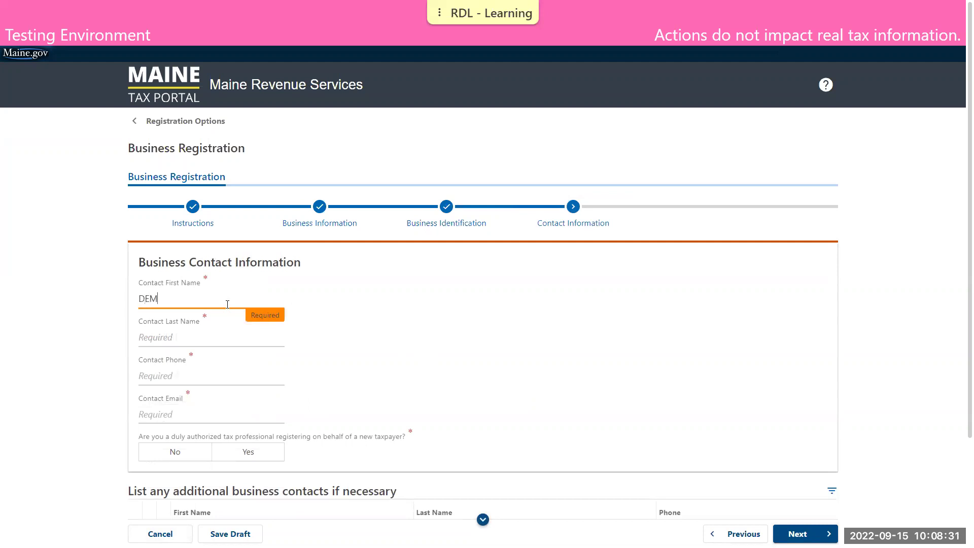
{"action": "key", "text": "Tab"}
{"action": "type", "text": "TAXPAYER"}
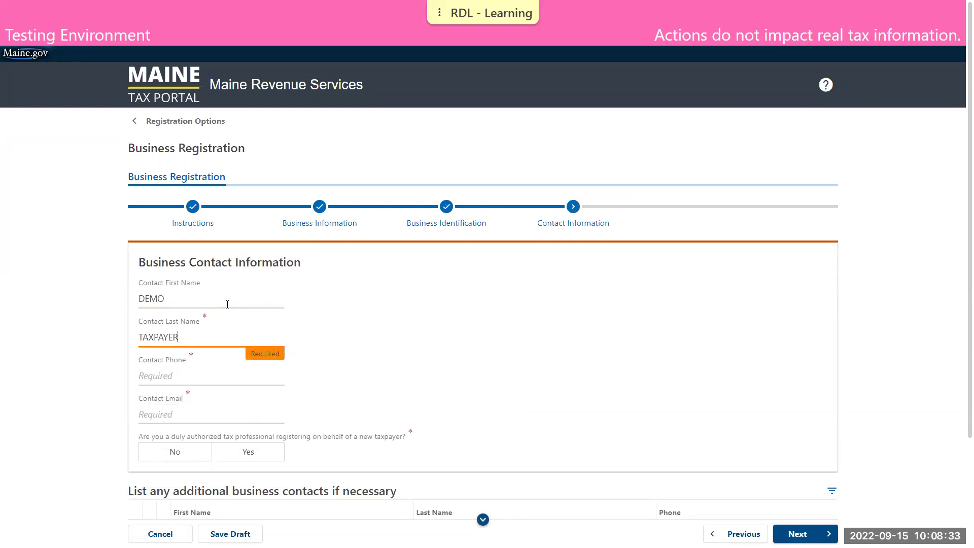
{"action": "key", "text": "Tab"}
{"action": "key", "text": "Tab"}
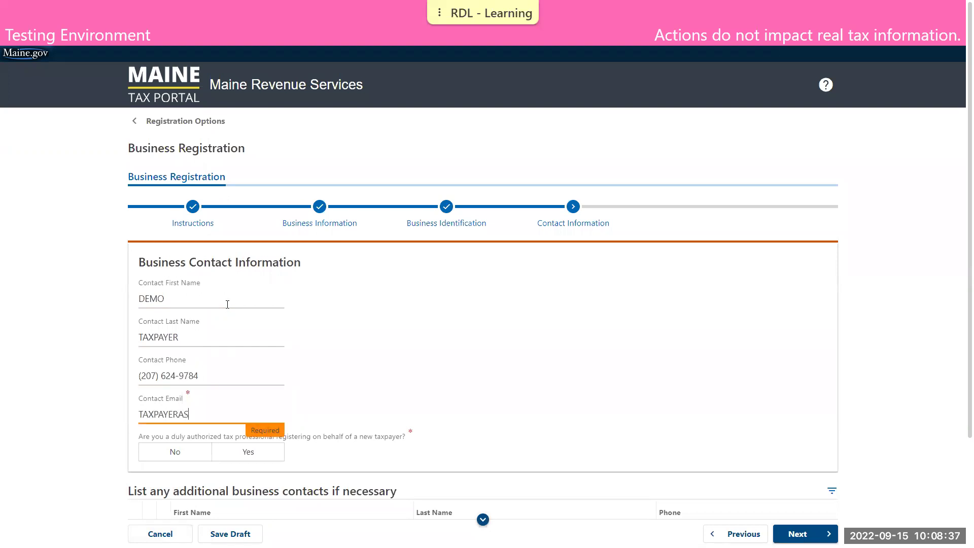
{"action": "left_click", "coordinate": [187, 468]}
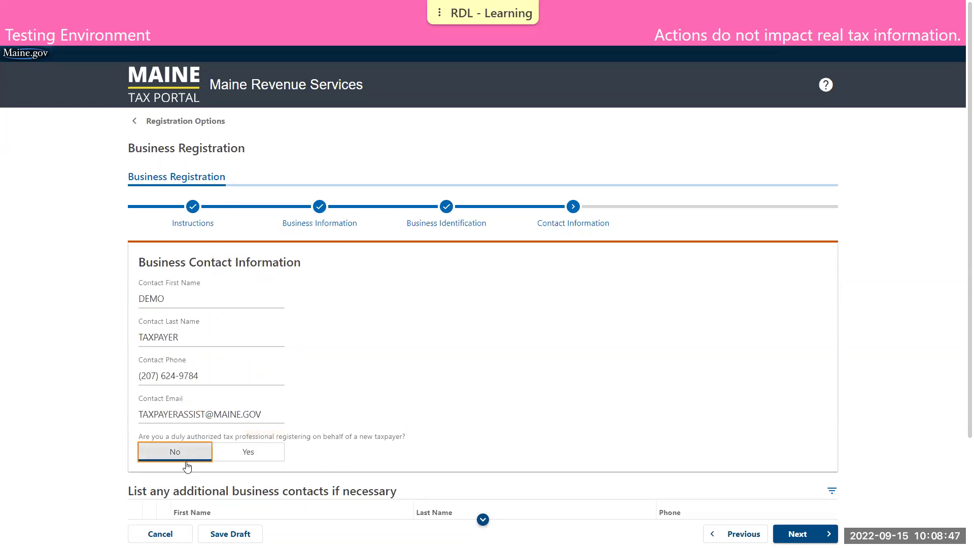
{"action": "scroll", "coordinate": [223, 436], "scroll_direction": "down", "scroll_amount": 3}
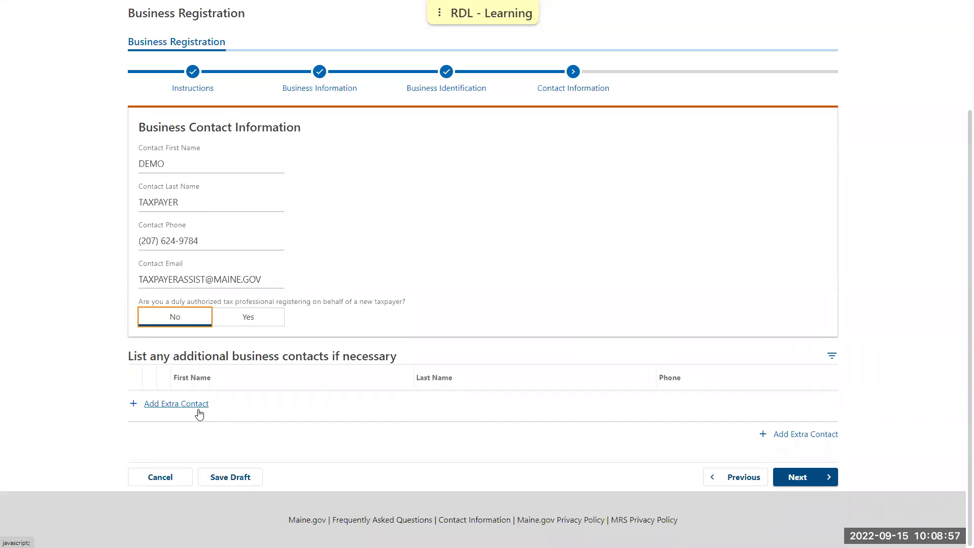
{"action": "left_click", "coordinate": [799, 479]}
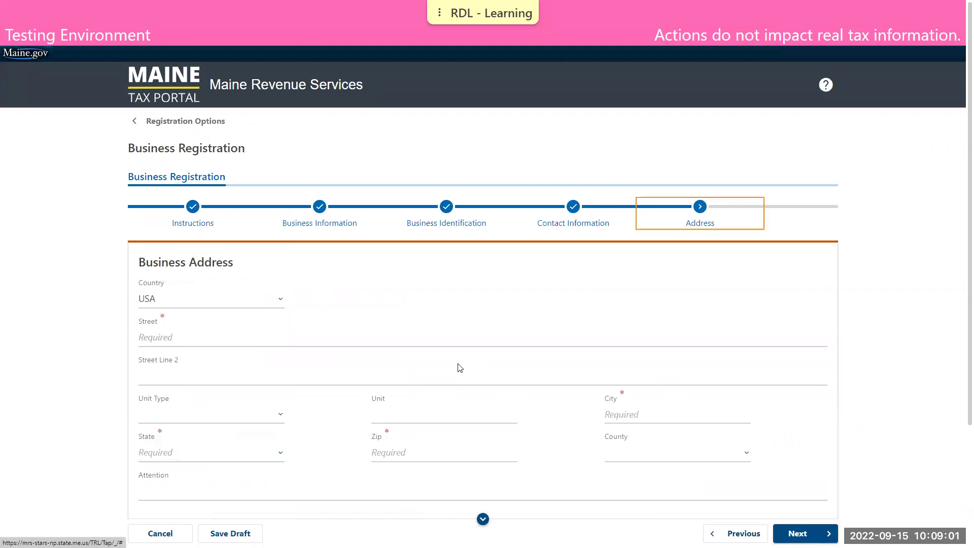
- Enter the business street address, city, state and zip code
{"action": "left_click", "coordinate": [439, 334]}
{"action": "type", "text": "51 COMMERCE DR"}
{"action": "key", "text": "Tab"}
{"action": "key", "text": "Tab"}
{"action": "key", "text": "Tab"}
{"action": "type", "text": "AUGUSTA"}
{"action": "key", "text": "Tab"}
{"action": "key", "text": "m"}
{"action": "key", "text": "Tab"}
{"action": "type", "text": "04330"}
- Have USPS verify the address, answer No to a separate mailing address, and continue
{"action": "scroll", "coordinate": [423, 327], "scroll_direction": "down", "scroll_amount": 3}
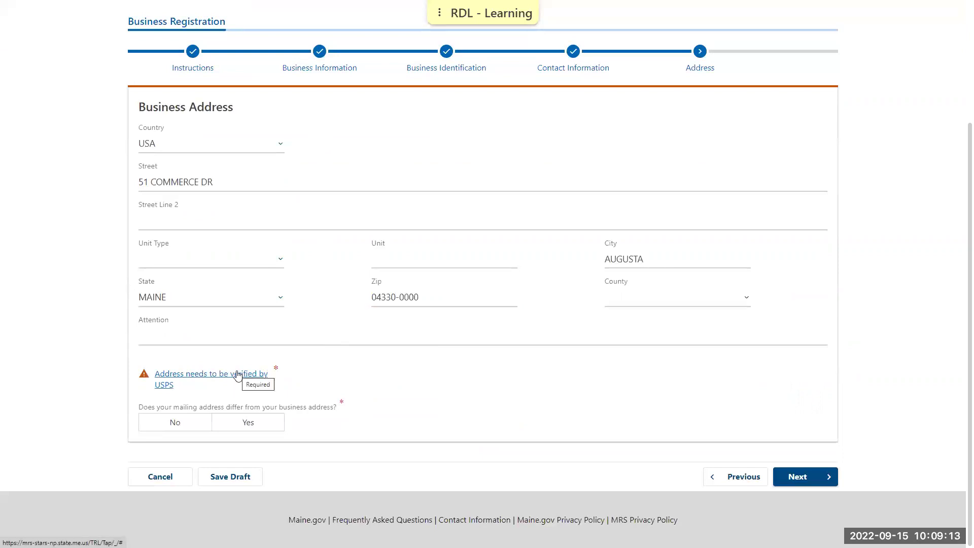
{"action": "left_click", "coordinate": [236, 375]}
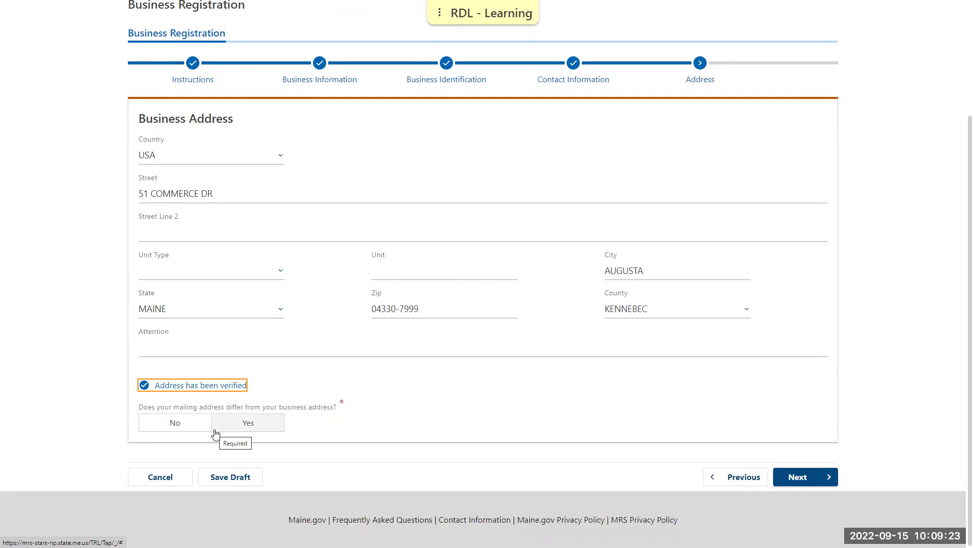
{"action": "left_click", "coordinate": [191, 432]}
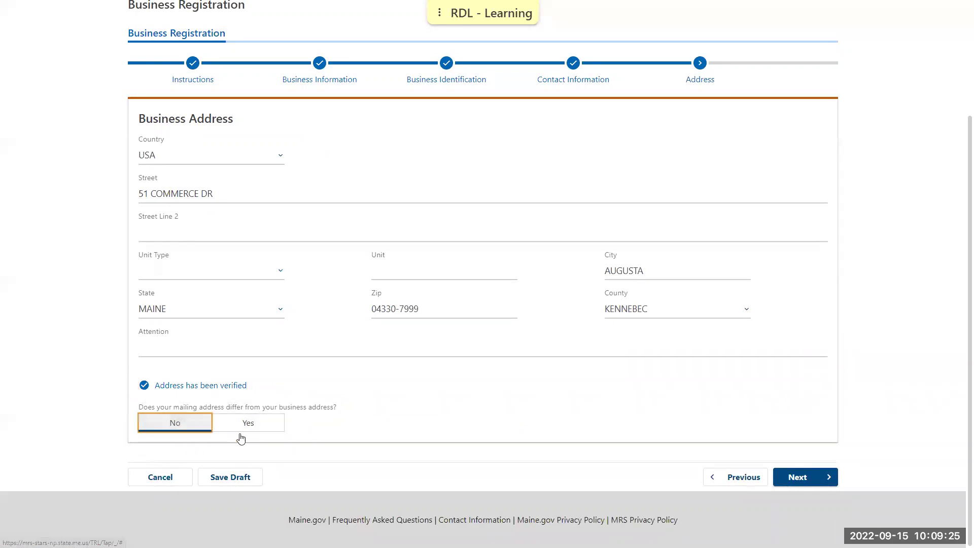
{"action": "left_click", "coordinate": [797, 477]}
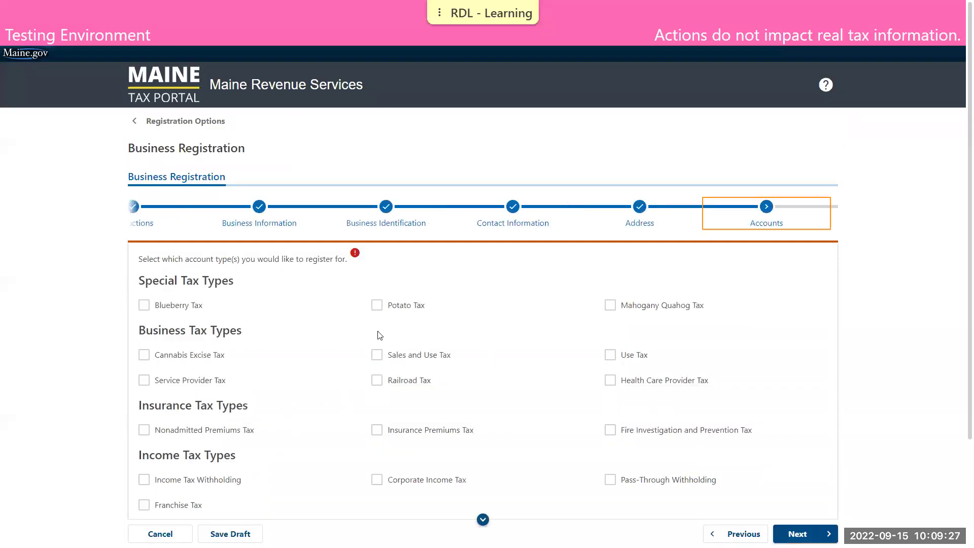
- Select the Income Tax Withholding and Business Equipment Tax Reimbursement accounts and continue
{"action": "scroll", "coordinate": [380, 335], "scroll_direction": "down", "scroll_amount": 2}
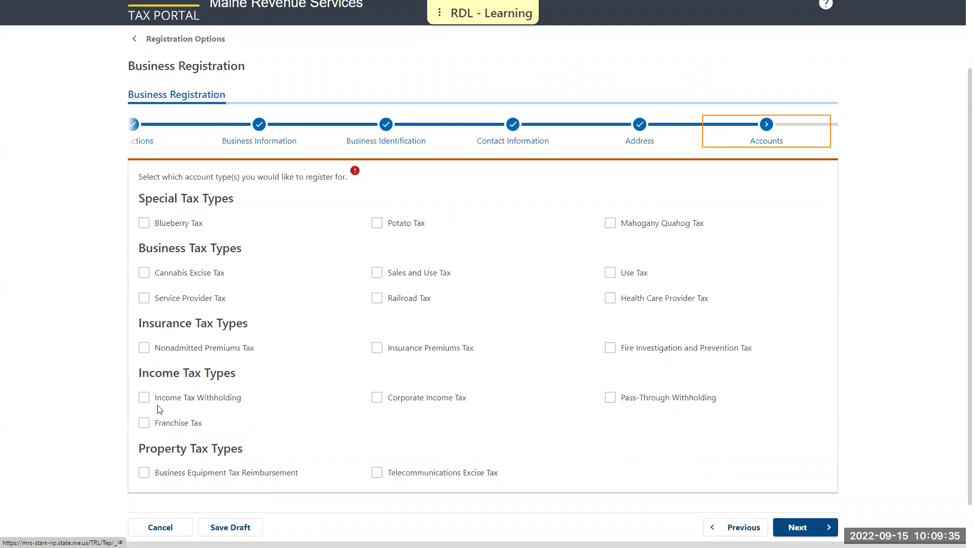
{"action": "left_click", "coordinate": [145, 399]}
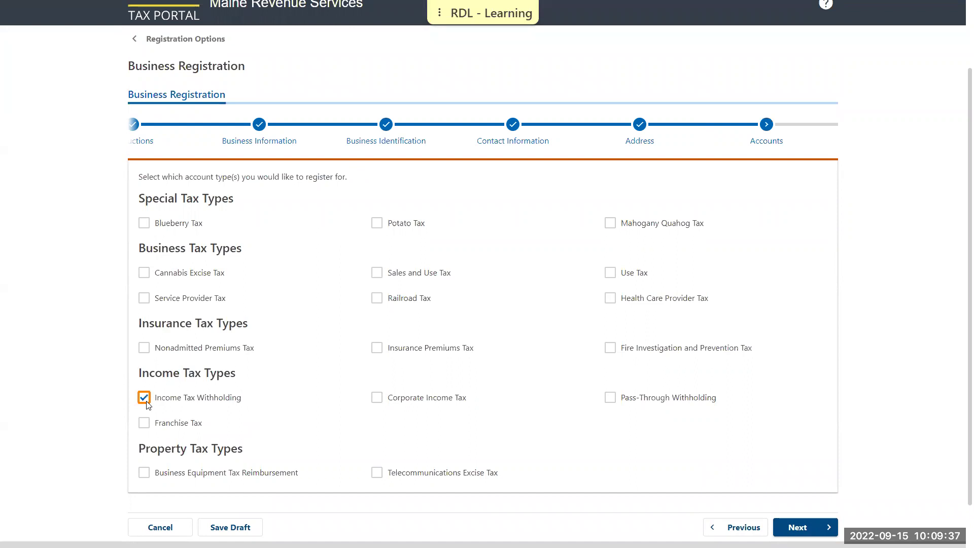
{"action": "left_click", "coordinate": [144, 473]}
{"action": "left_click", "coordinate": [823, 528]}
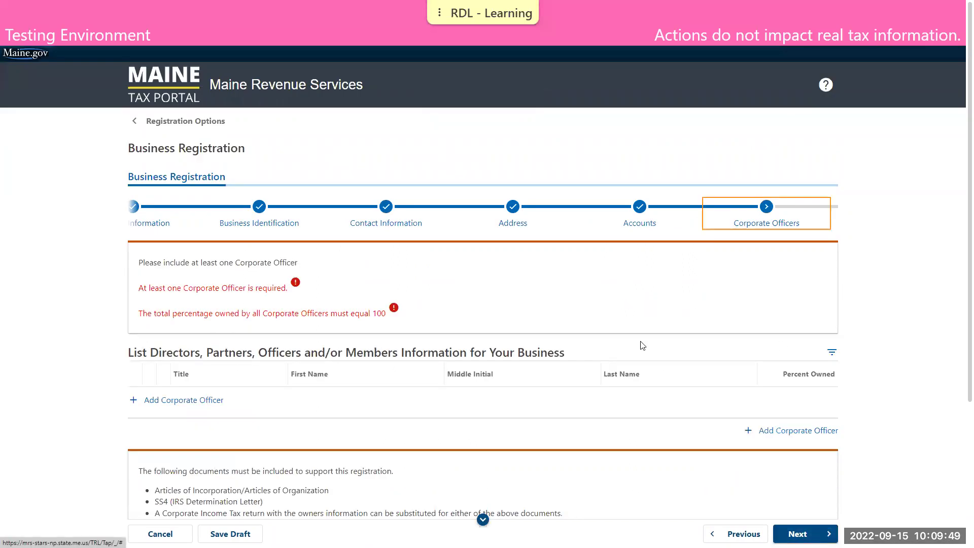
- Start a new Director officer, entering the officer's social security number and first and last name
{"action": "scroll", "coordinate": [642, 345], "scroll_direction": "down", "scroll_amount": 2}
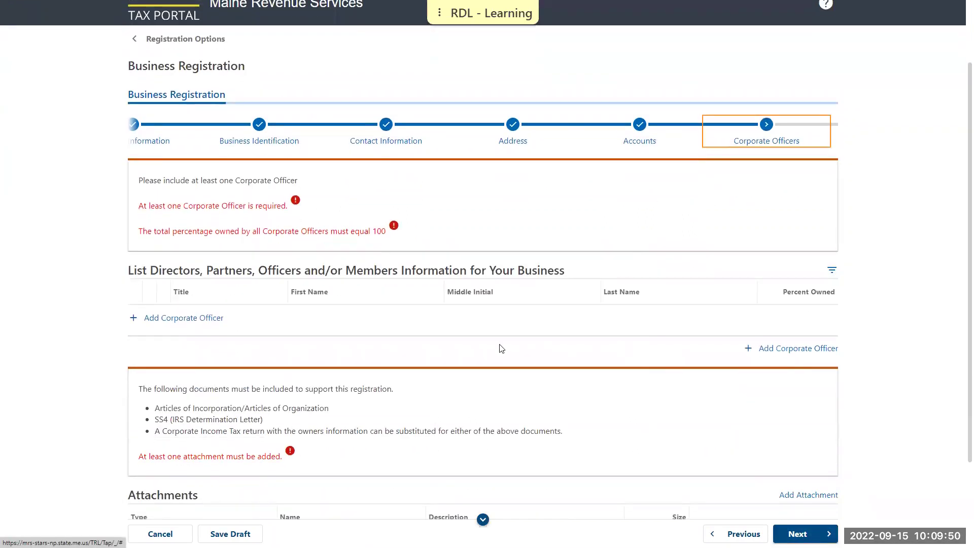
{"action": "left_click", "coordinate": [196, 325]}
{"action": "left_click", "coordinate": [160, 109]}
{"action": "left_click", "coordinate": [169, 140]}
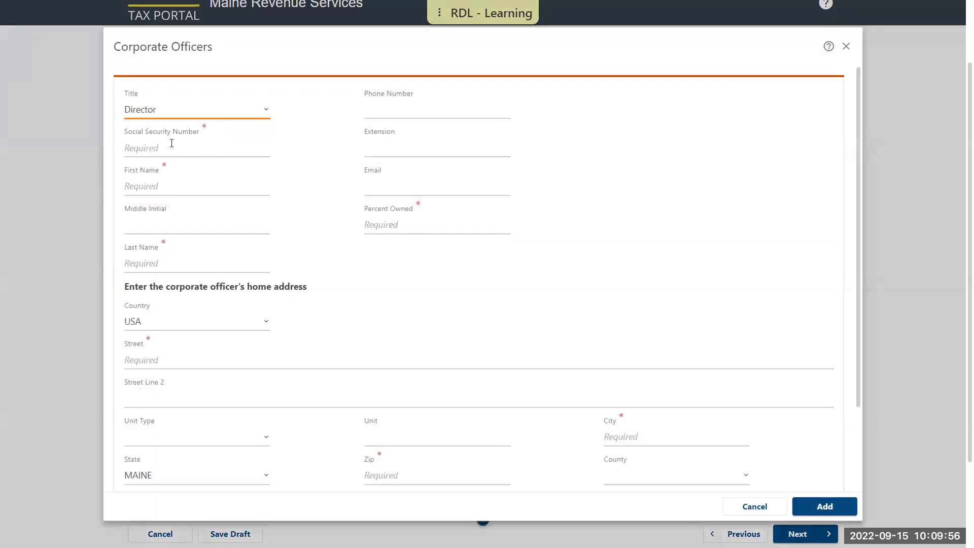
{"action": "left_click", "coordinate": [199, 143]}
{"action": "type", "text": "123-45-6789"}
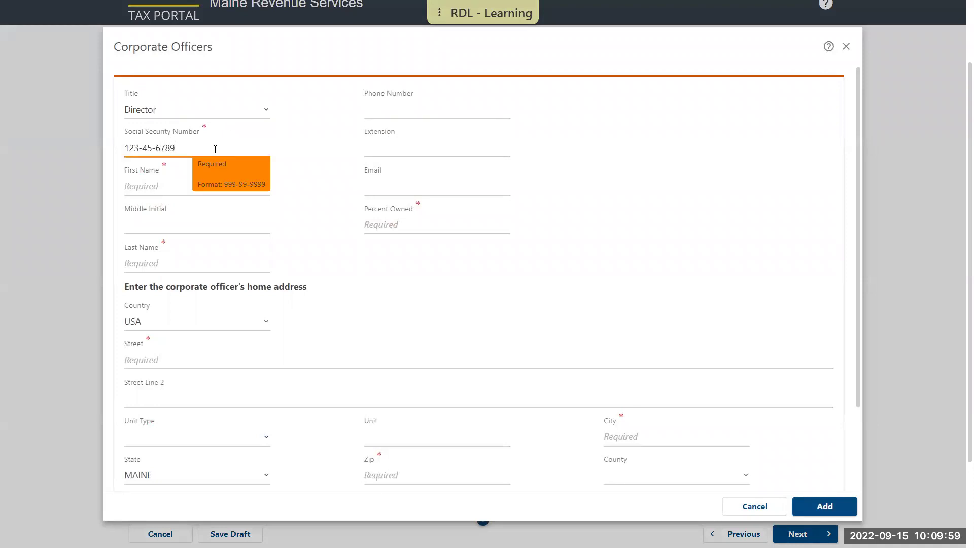
{"action": "left_click", "coordinate": [188, 187]}
{"action": "type", "text": "DEMO"}
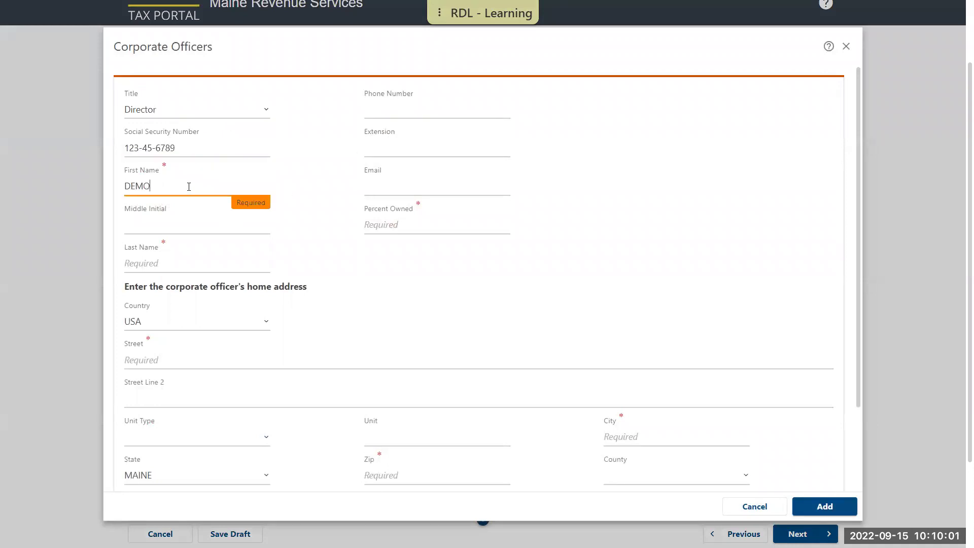
{"action": "key", "text": "Tab"}
{"action": "key", "text": "Tab"}
{"action": "type", "text": "R"}
{"action": "key", "text": "BackSpace"}
{"action": "type", "text": "TAXPAYER"}
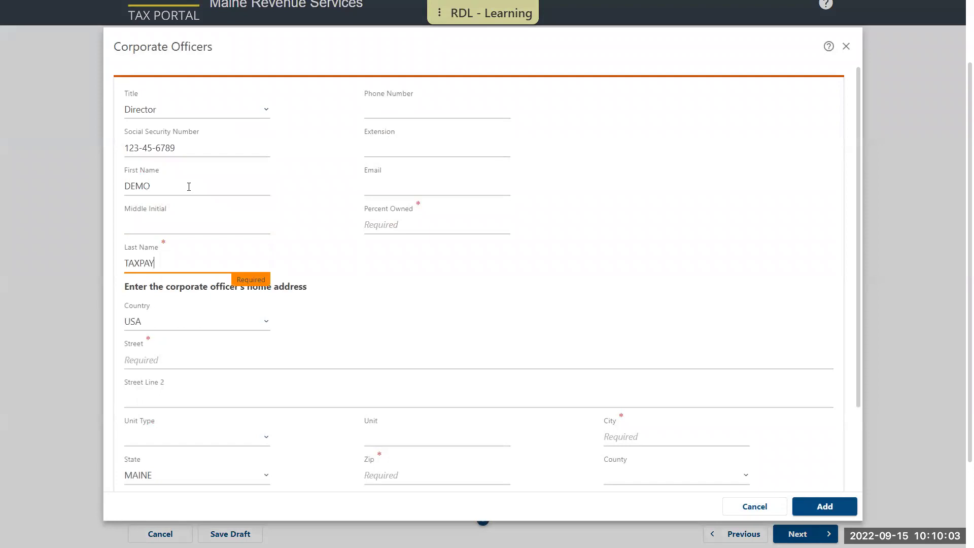
- Give the officer 100 percent ownership and a verified home address, then add them to the list
{"action": "left_click", "coordinate": [368, 225]}
{"action": "type", "text": "100"}
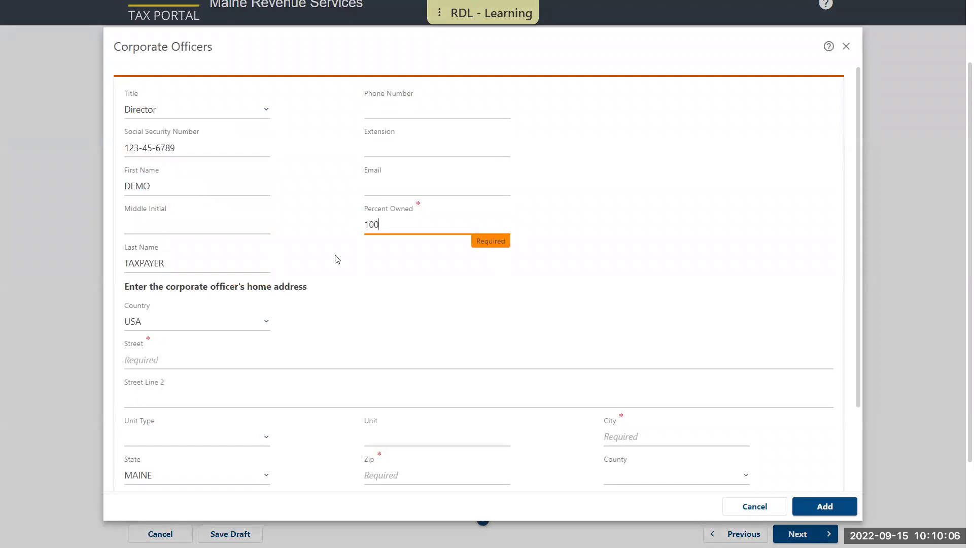
{"action": "left_click", "coordinate": [292, 353]}
{"action": "type", "text": "51 "}
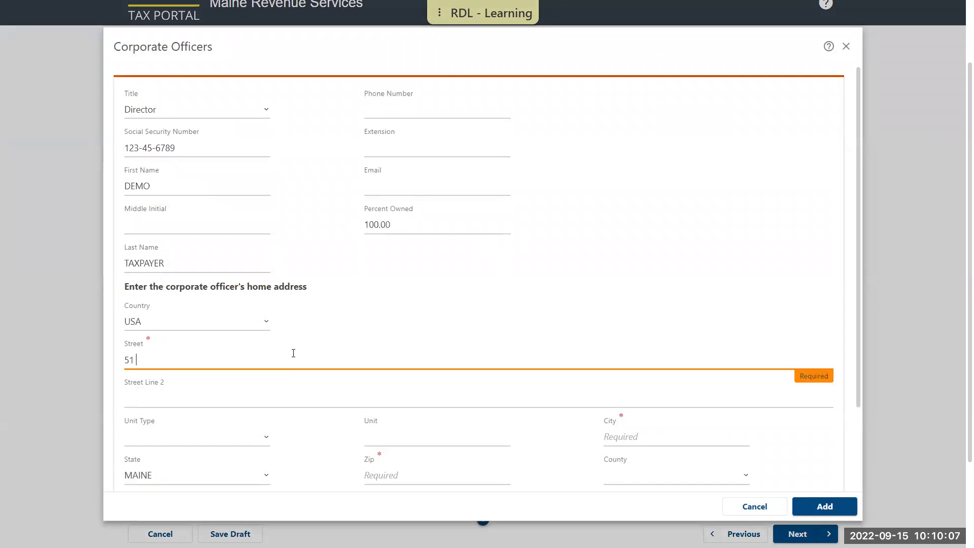
{"action": "type", "text": "COMMERCE DR"}
{"action": "key", "text": "Tab"}
{"action": "key", "text": "Tab"}
{"action": "key", "text": "Tab"}
{"action": "key", "text": "Tab"}
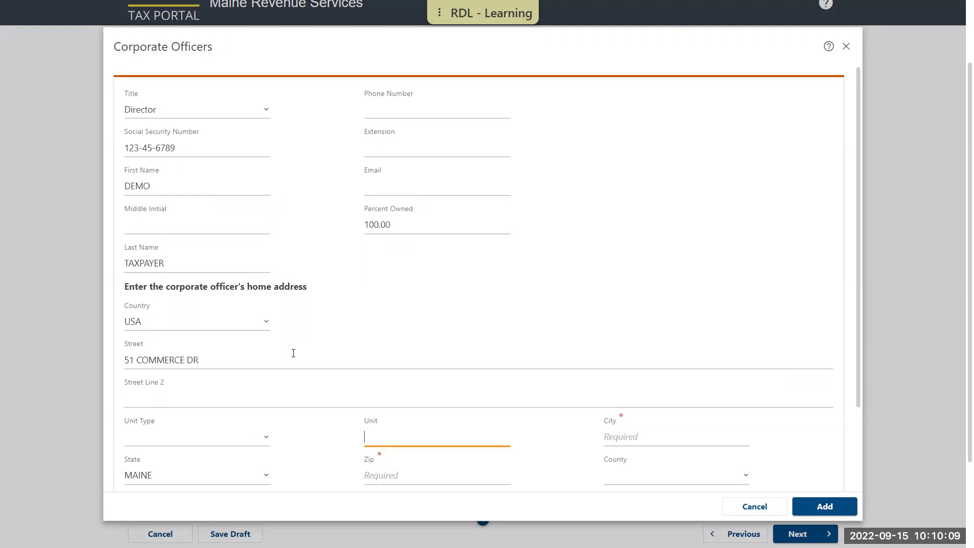
{"action": "type", "text": "AUSG"}
{"action": "type", "text": "USTA"}
{"action": "key", "text": "Tab"}
{"action": "key", "text": "Tab"}
{"action": "type", "text": "04330"}
{"action": "scroll", "coordinate": [263, 304], "scroll_direction": "down", "scroll_amount": 2}
{"action": "left_click", "coordinate": [206, 455]}
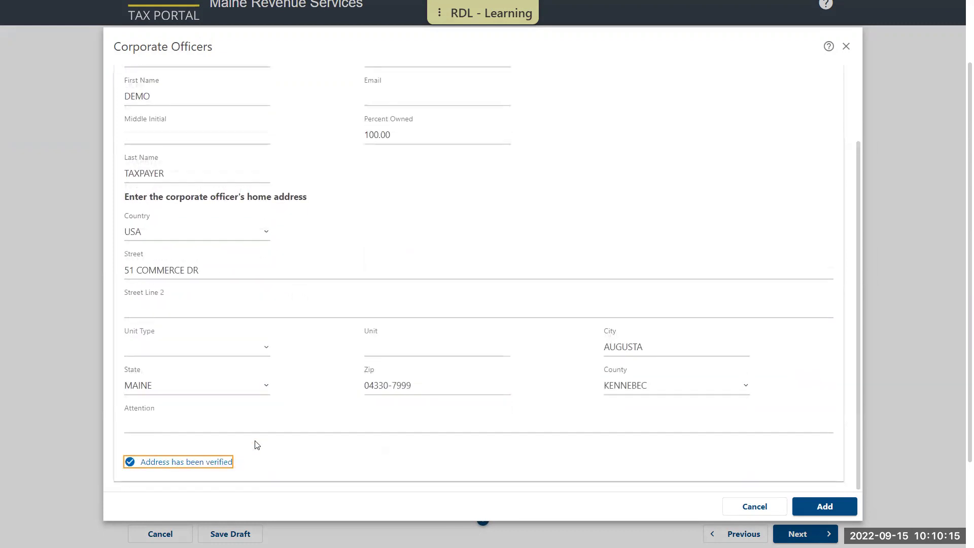
{"action": "left_click", "coordinate": [825, 506]}
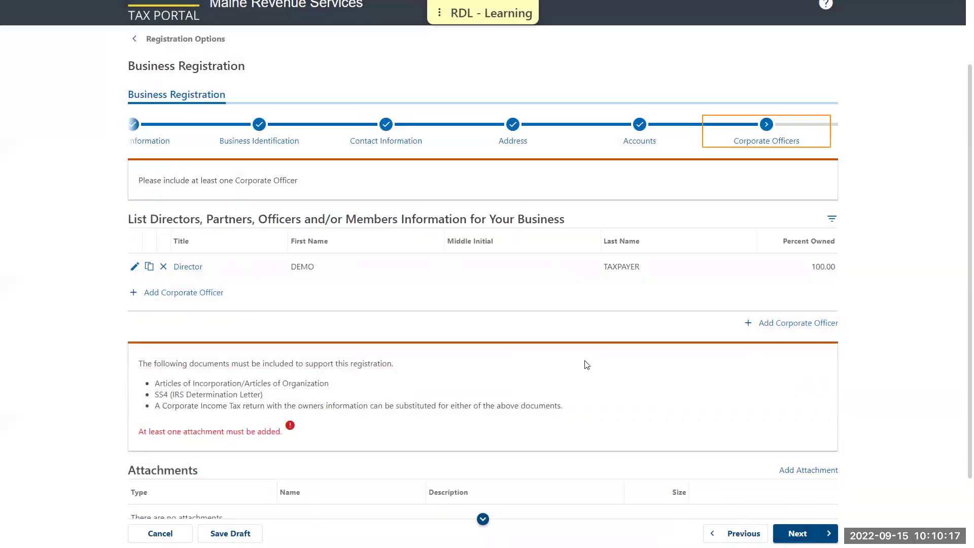
{"action": "scroll", "coordinate": [571, 360], "scroll_direction": "down", "scroll_amount": 2}
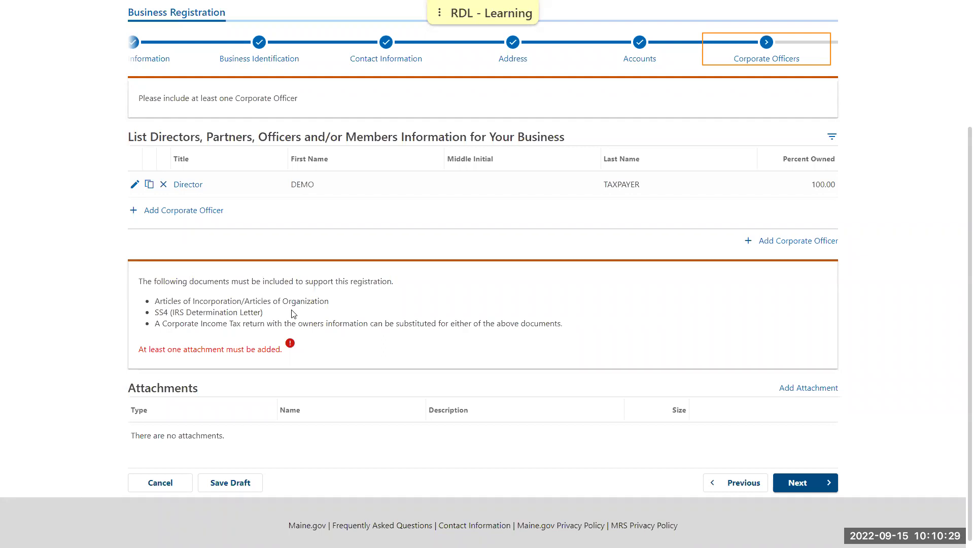
- Attach SS4.pdf as Supporting Documentation with the description SS4
{"action": "left_click", "coordinate": [800, 392]}
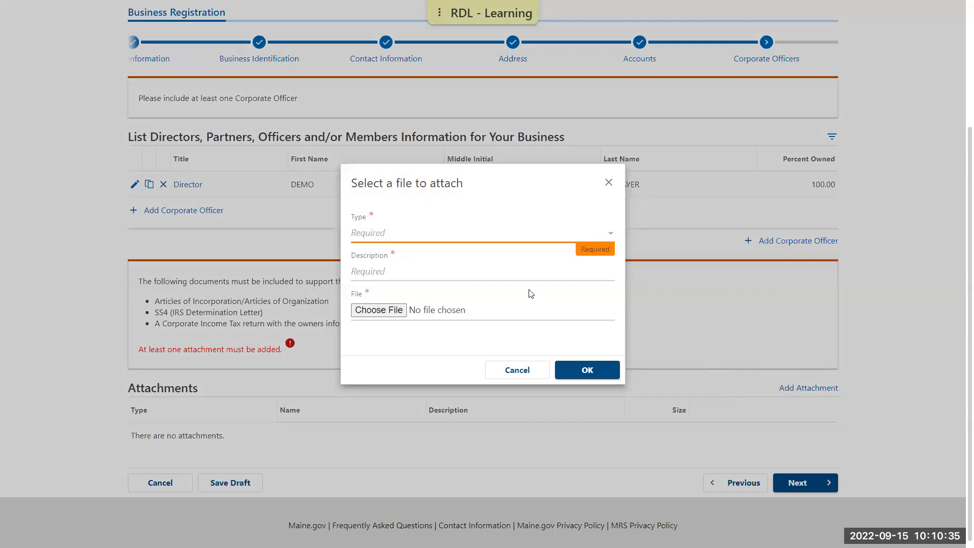
{"action": "left_click", "coordinate": [472, 237]}
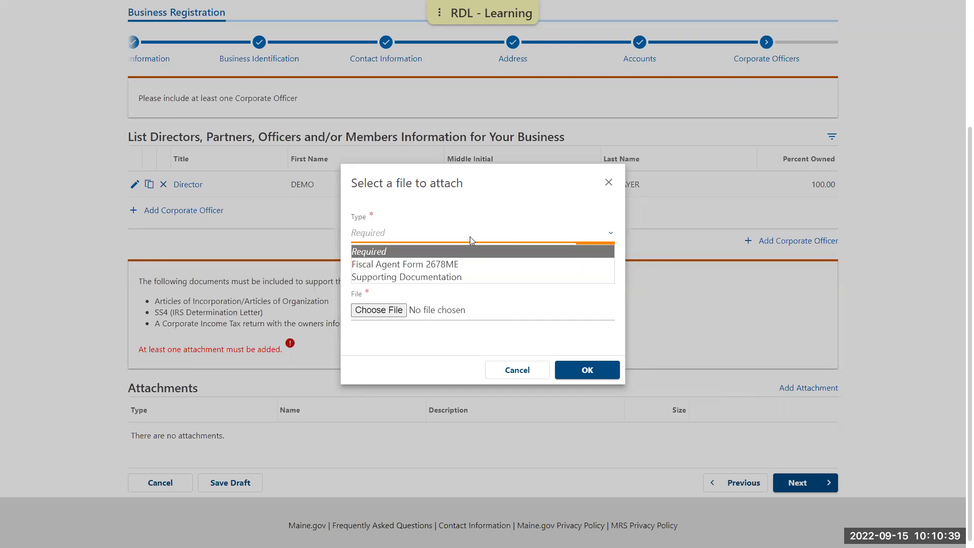
{"action": "left_click", "coordinate": [471, 277]}
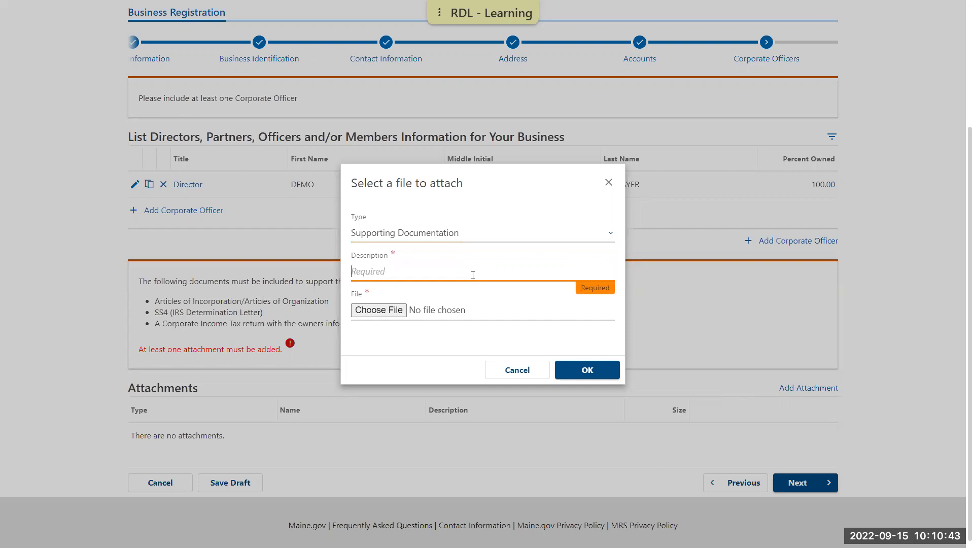
{"action": "type", "text": "SS4"}
{"action": "left_click", "coordinate": [384, 313]}
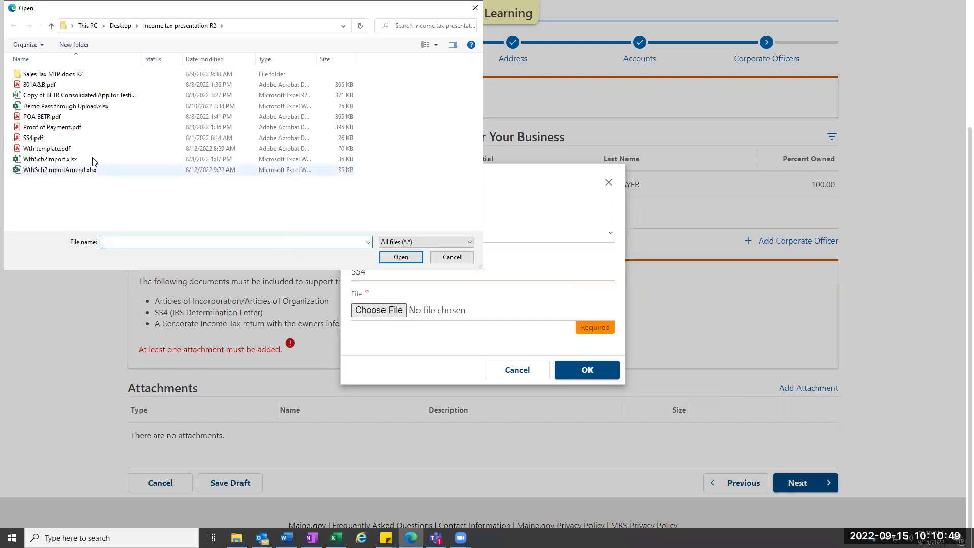
{"action": "double_click", "coordinate": [57, 139]}
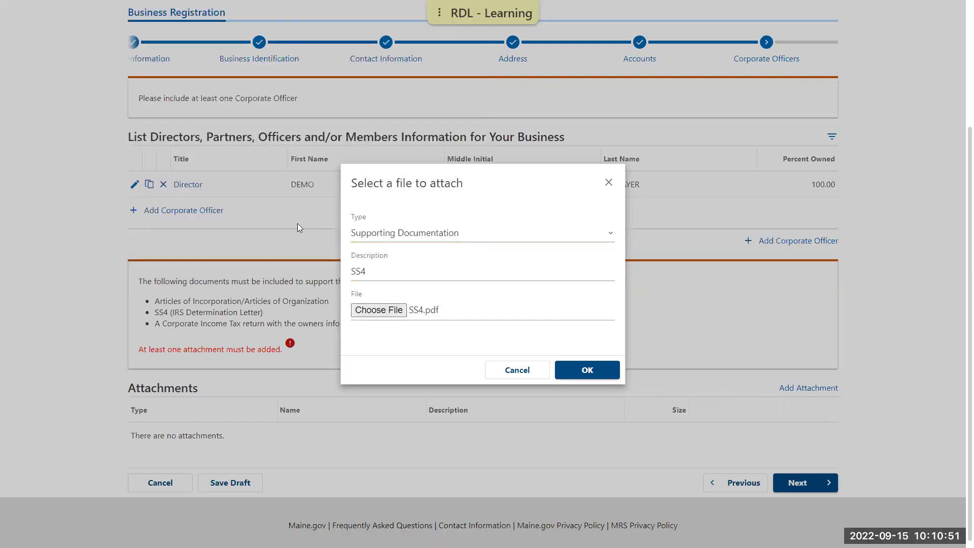
{"action": "left_click", "coordinate": [587, 375]}
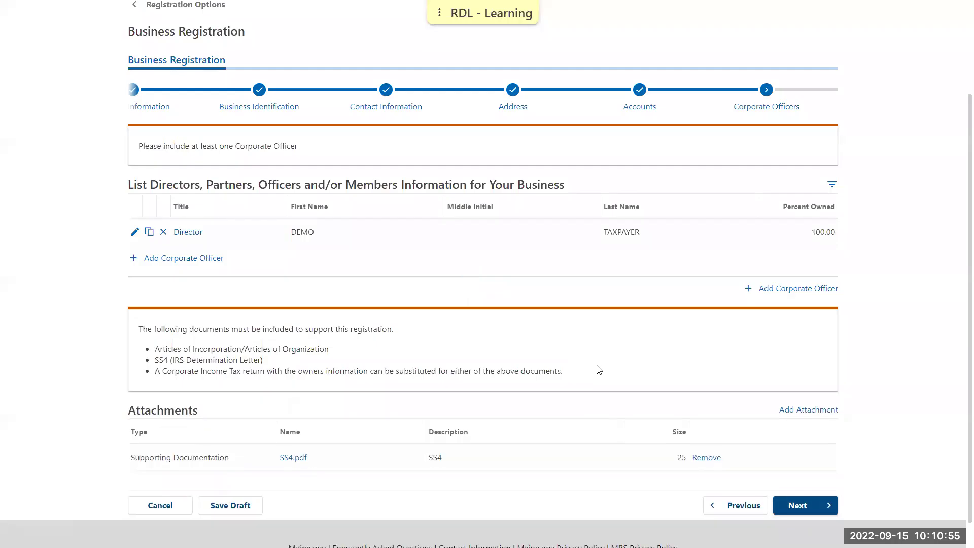
{"action": "scroll", "coordinate": [599, 370], "scroll_direction": "down", "scroll_amount": 1}
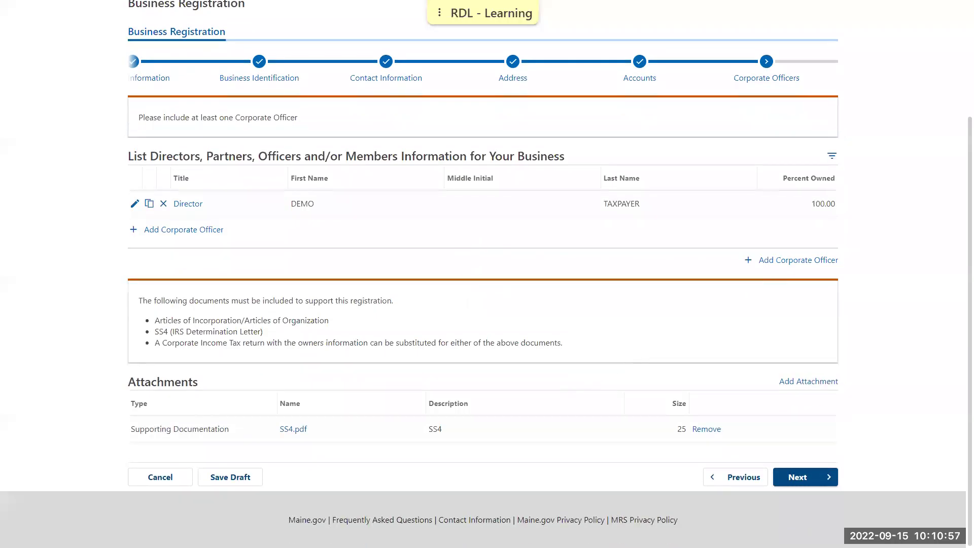
- Search NAICS codes for 'fishing' and pick 112511 Finfish Farming and Fish Hatcheries
{"action": "left_click", "coordinate": [825, 470]}
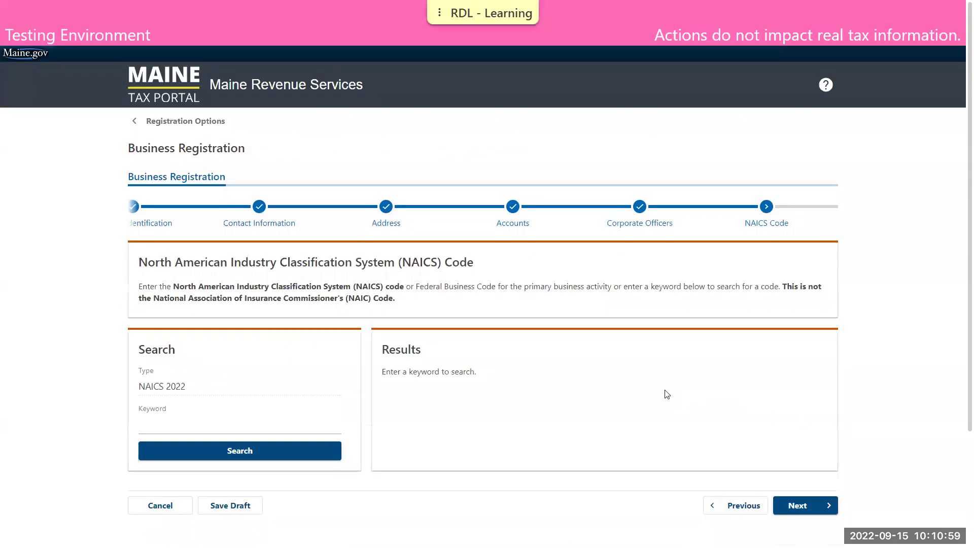
{"action": "left_click", "coordinate": [300, 421]}
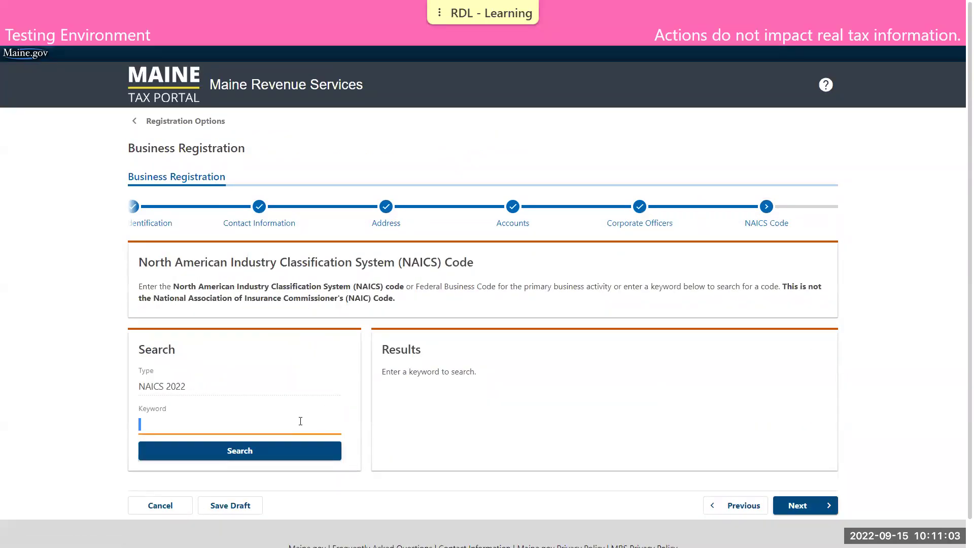
{"action": "left_click", "coordinate": [245, 279]}
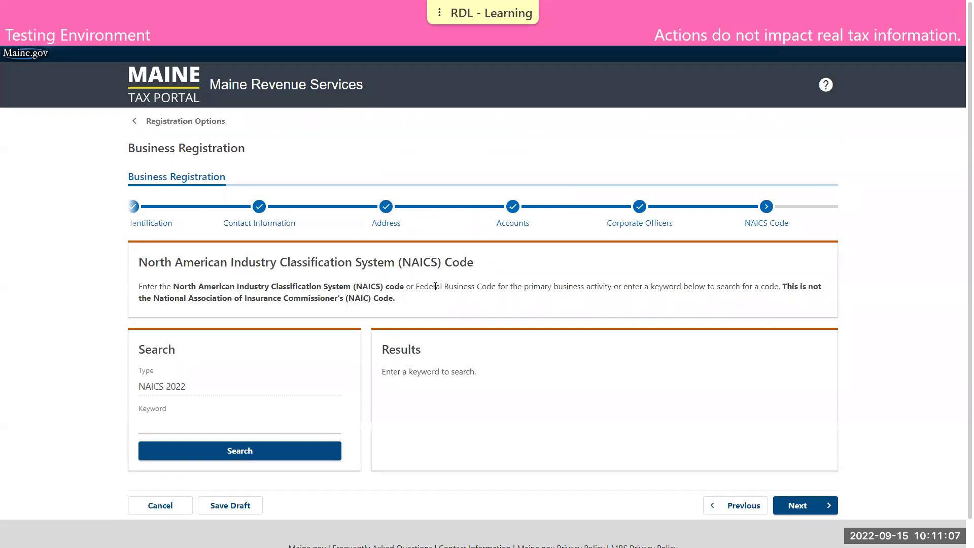
{"action": "left_click", "coordinate": [262, 417]}
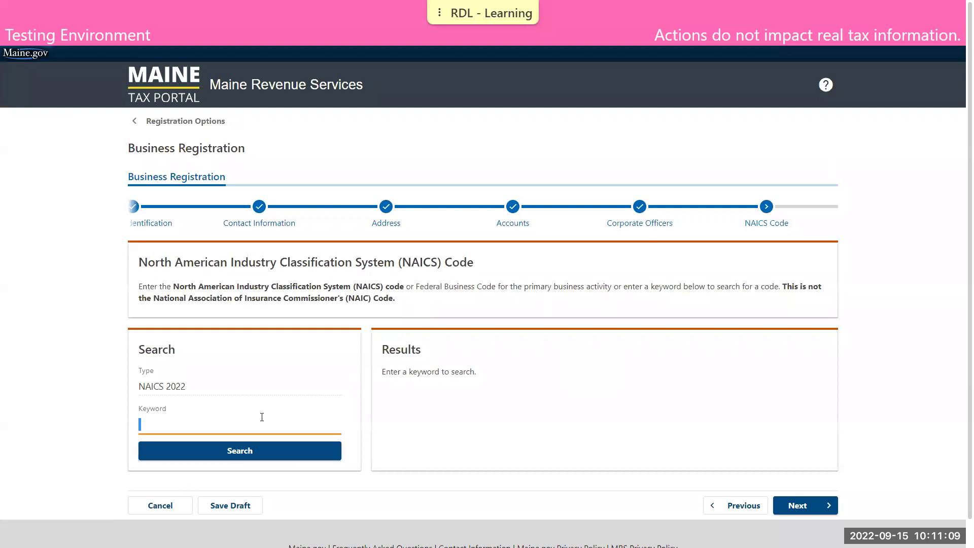
{"action": "type", "text": "fishing"}
{"action": "left_click", "coordinate": [258, 423]}
{"action": "scroll", "coordinate": [446, 394], "scroll_direction": "down", "scroll_amount": 3}
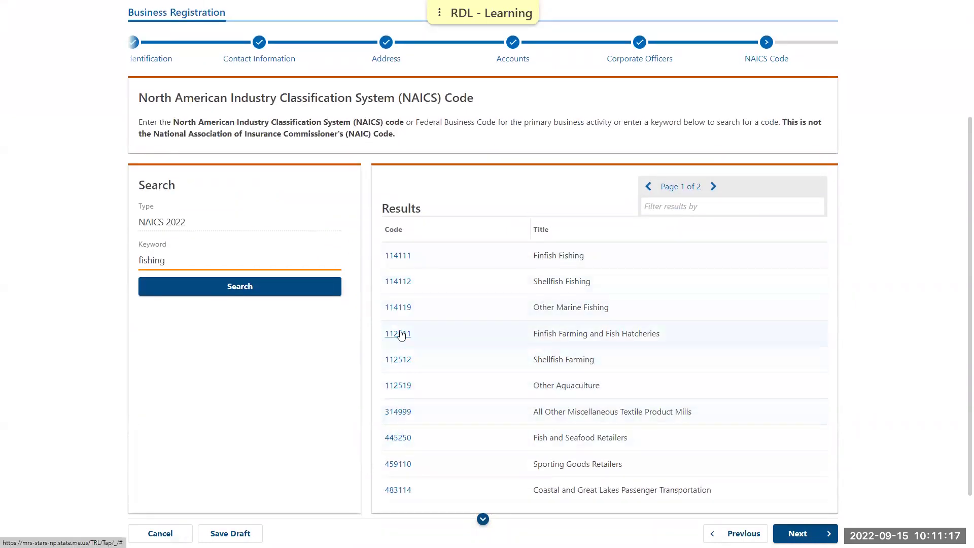
{"action": "left_click", "coordinate": [401, 335]}
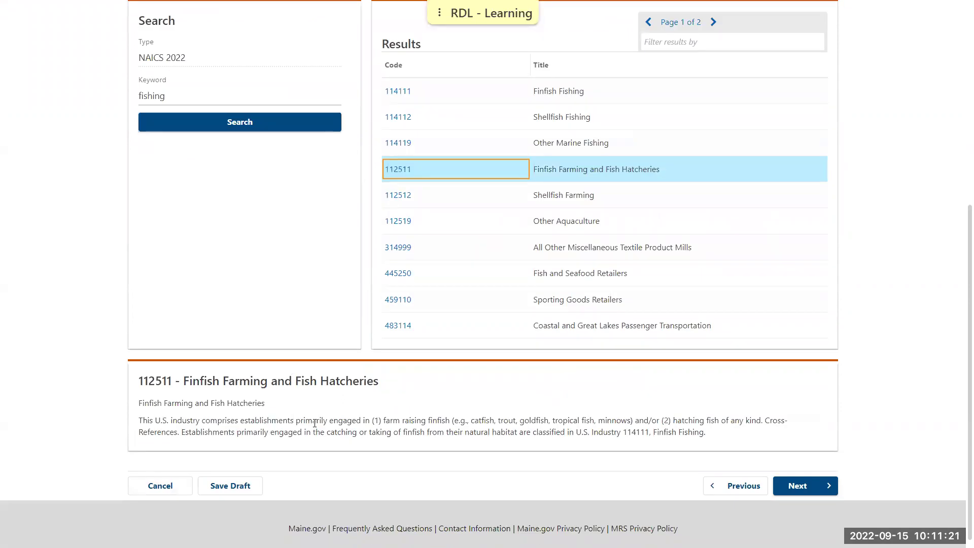
- Filter results by 'shell', choose 114112 Shellfish Fishing instead, and continue
{"action": "scroll", "coordinate": [316, 423], "scroll_direction": "up", "scroll_amount": 3}
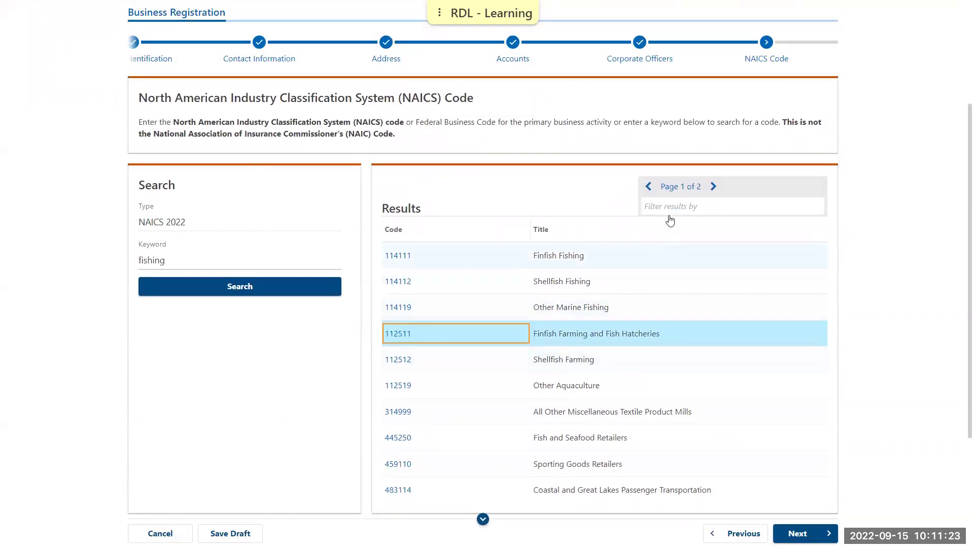
{"action": "left_click", "coordinate": [688, 204]}
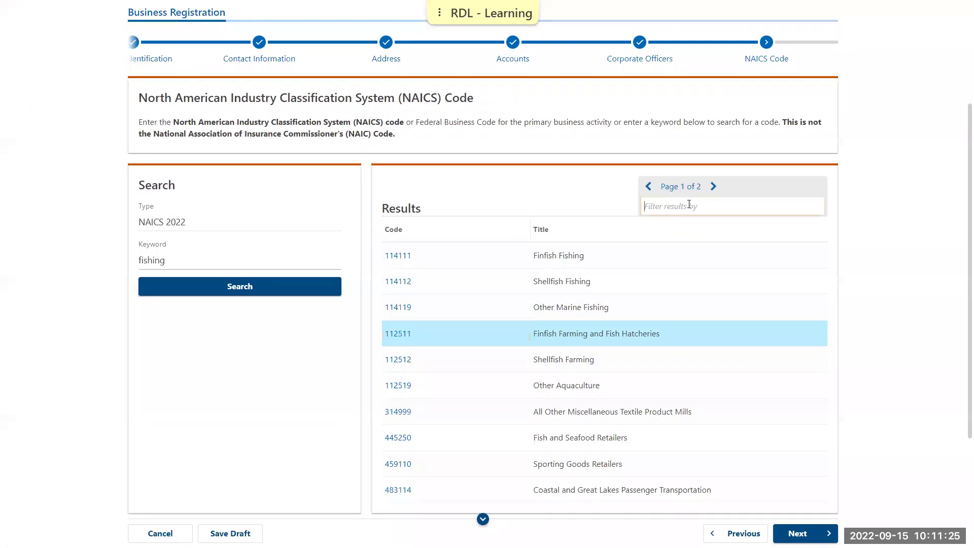
{"action": "type", "text": "shell"}
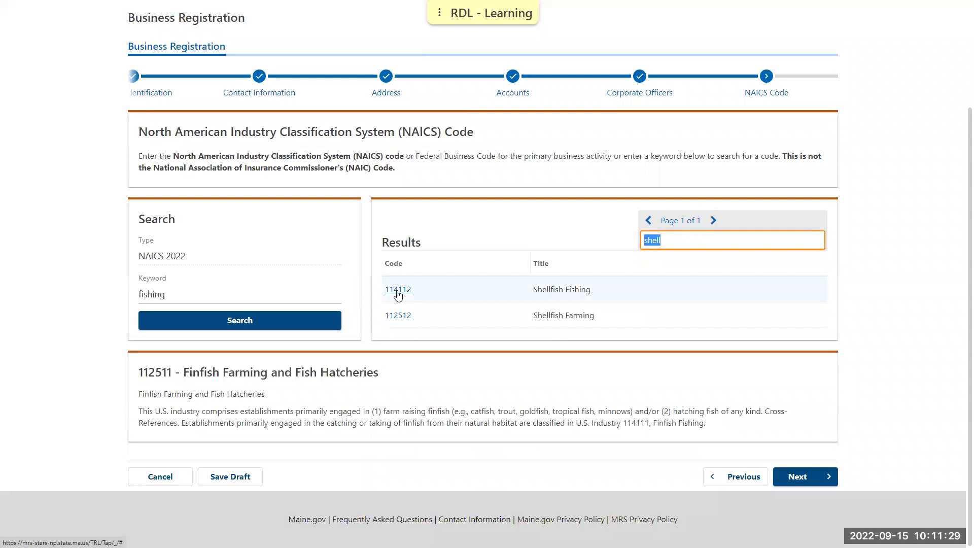
{"action": "left_click", "coordinate": [398, 291]}
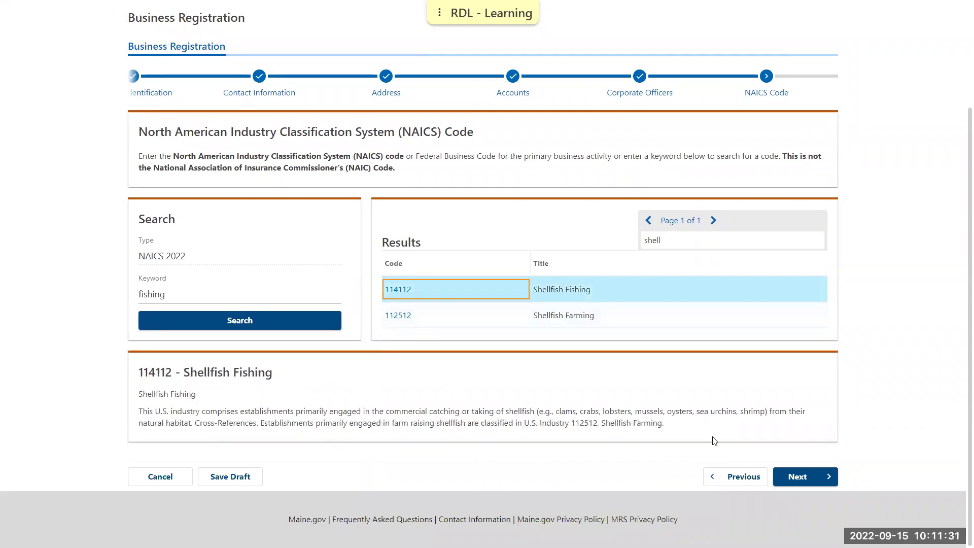
{"action": "left_click", "coordinate": [804, 473]}
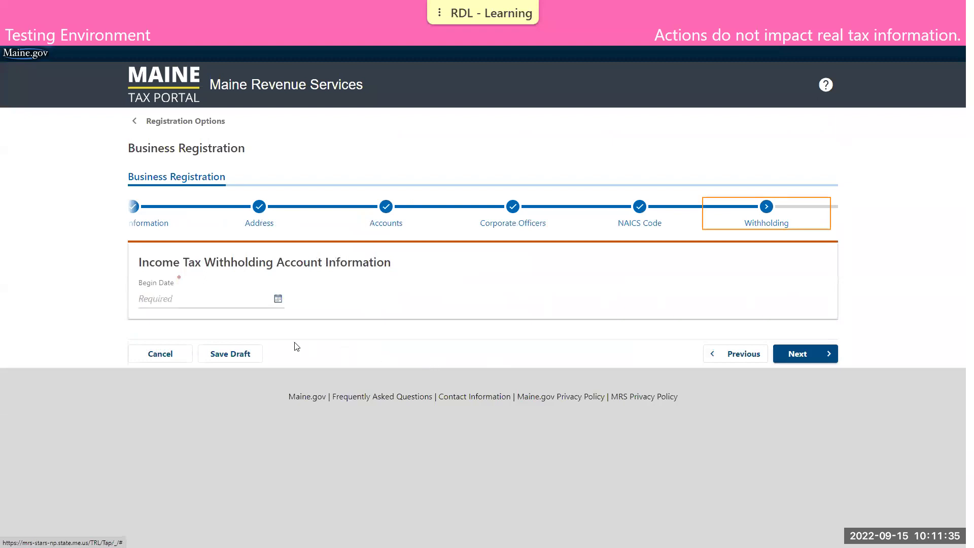
- Enter 01/01/2021 as both the withholding begin date and the business equipment activity start date
{"action": "left_click", "coordinate": [187, 302]}
{"action": "type", "text": "01/"}
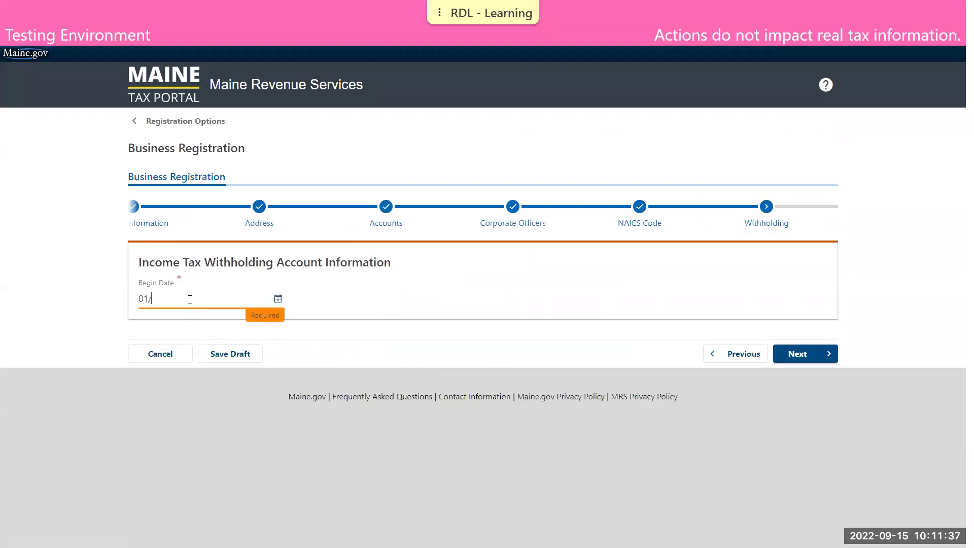
{"action": "type", "text": "01/2021"}
{"action": "left_click", "coordinate": [785, 350]}
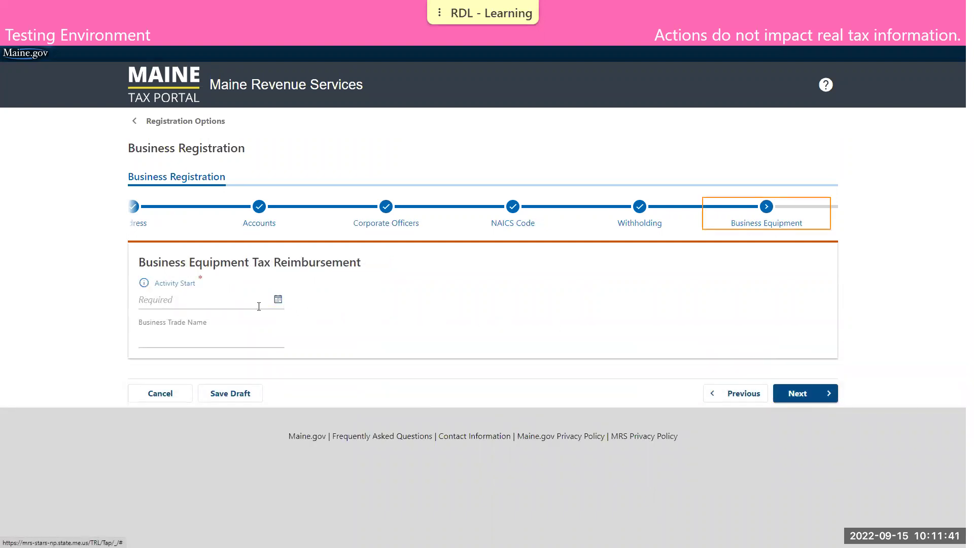
{"action": "left_click", "coordinate": [230, 299]}
{"action": "type", "text": "01/01/2021"}
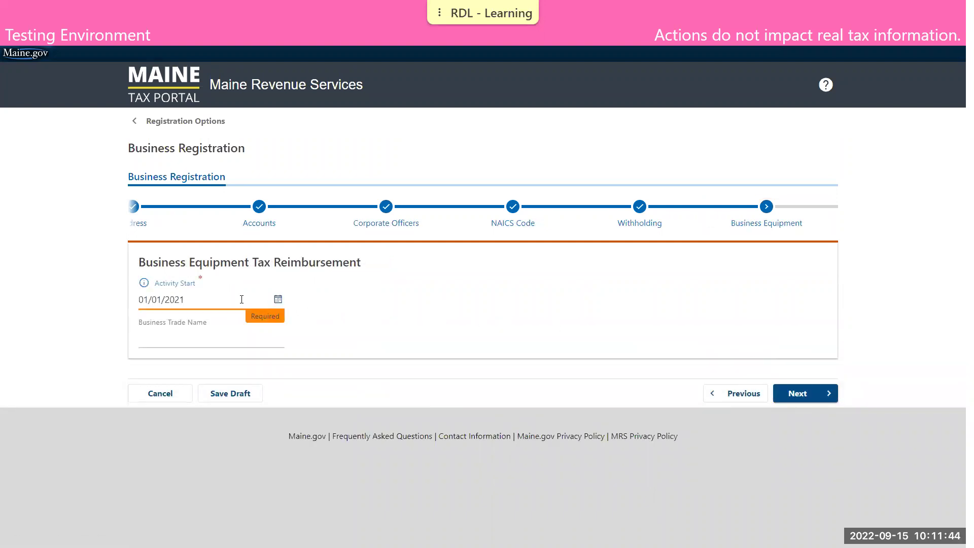
{"action": "left_click", "coordinate": [664, 340]}
{"action": "left_click", "coordinate": [821, 401]}
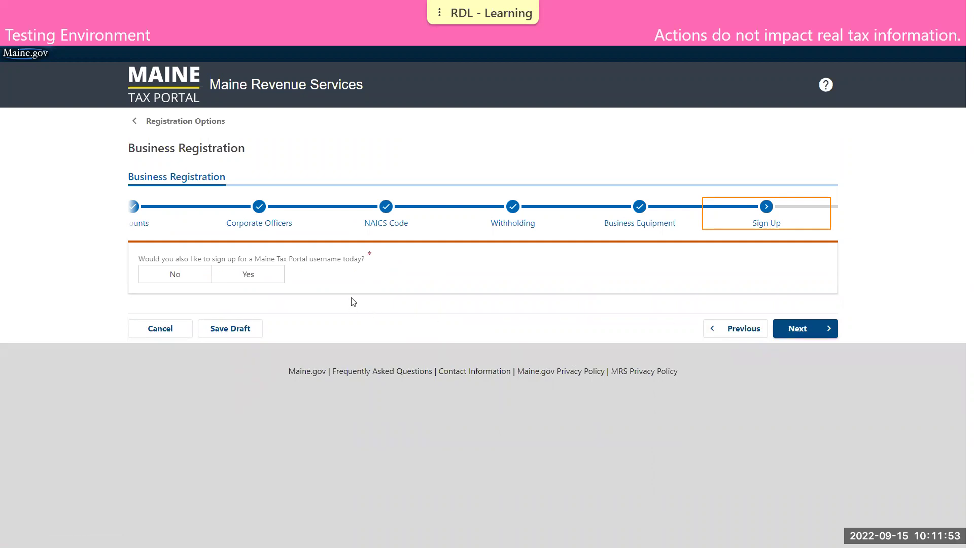
- Decline a portal username, certify the registration information, and submit the business registration
{"action": "left_click", "coordinate": [186, 281]}
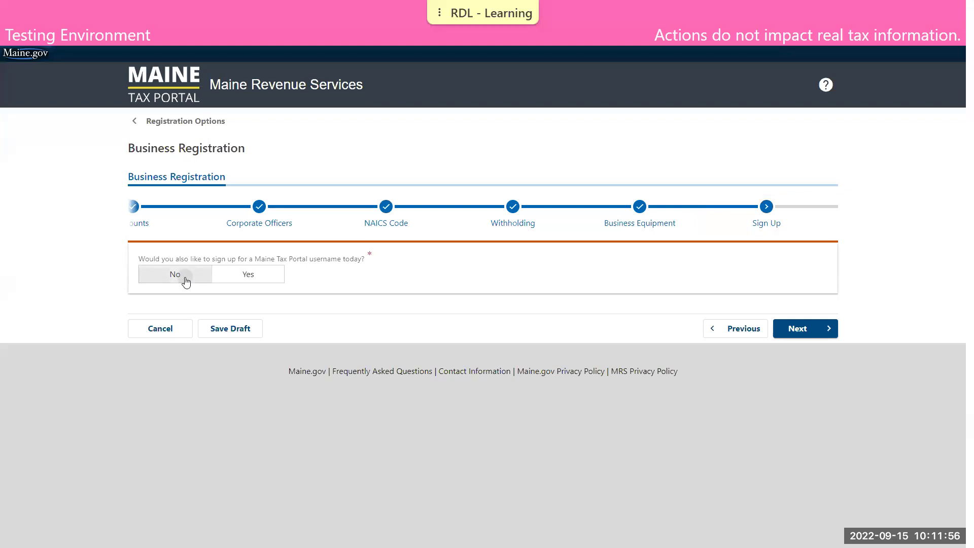
{"action": "left_click", "coordinate": [795, 329]}
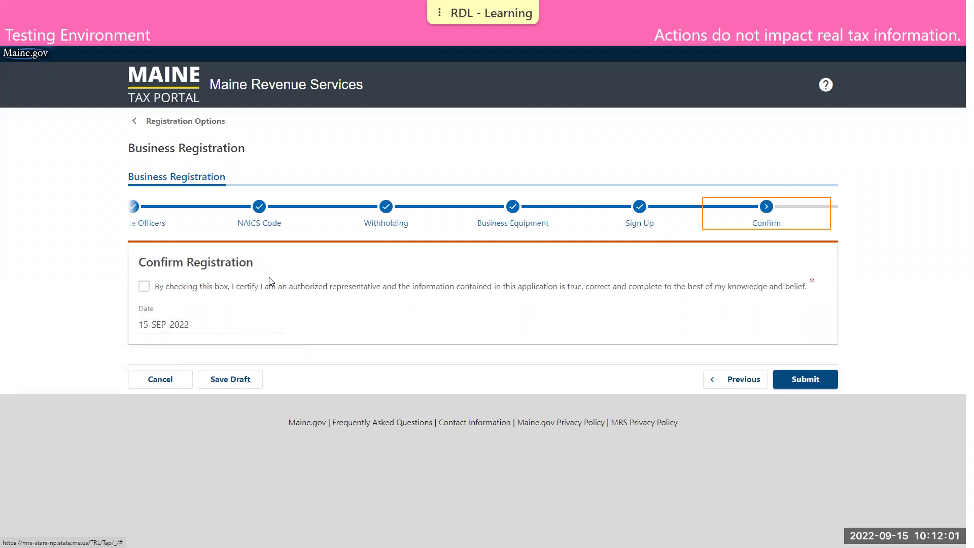
{"action": "left_click", "coordinate": [145, 285]}
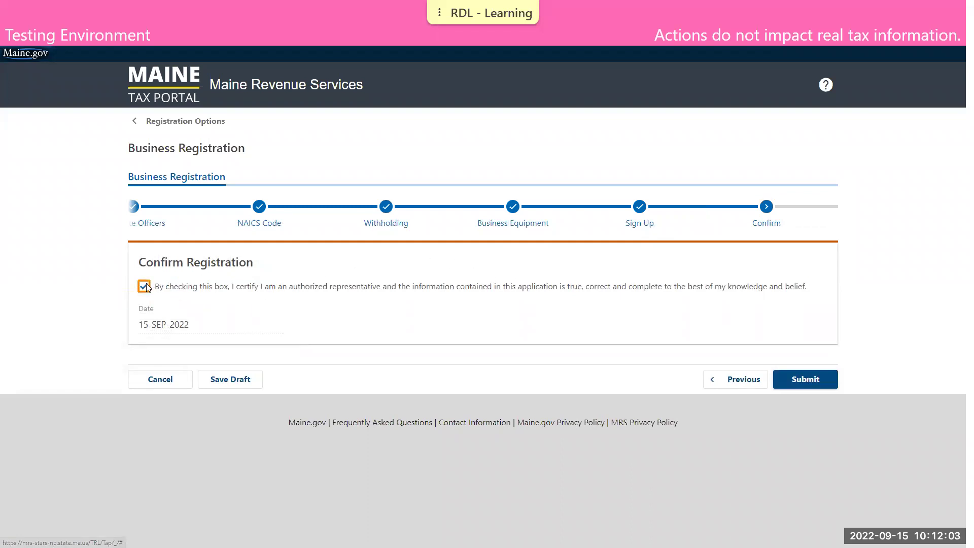
{"action": "left_click", "coordinate": [789, 379]}
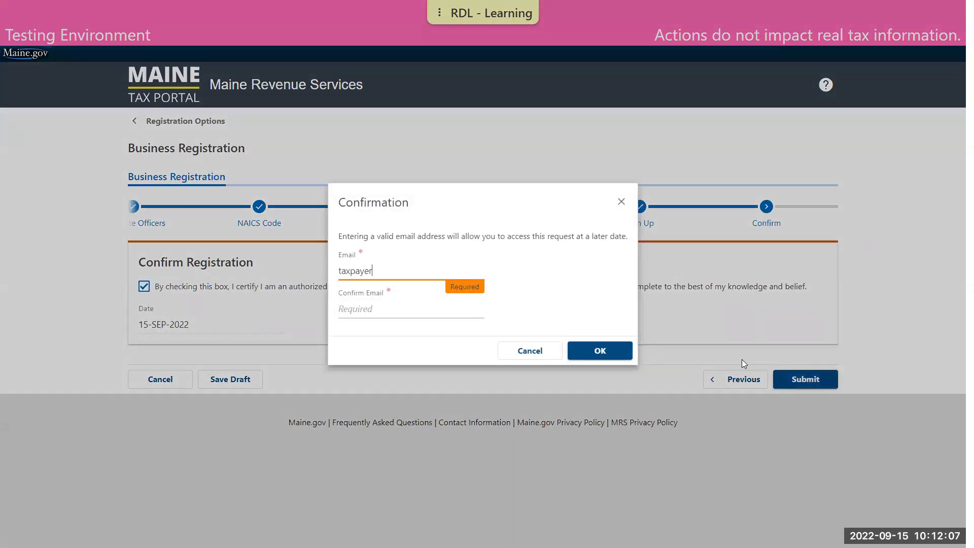
- Enter and confirm the contact e-mail address to finish the submission
{"action": "key", "text": "Tab"}
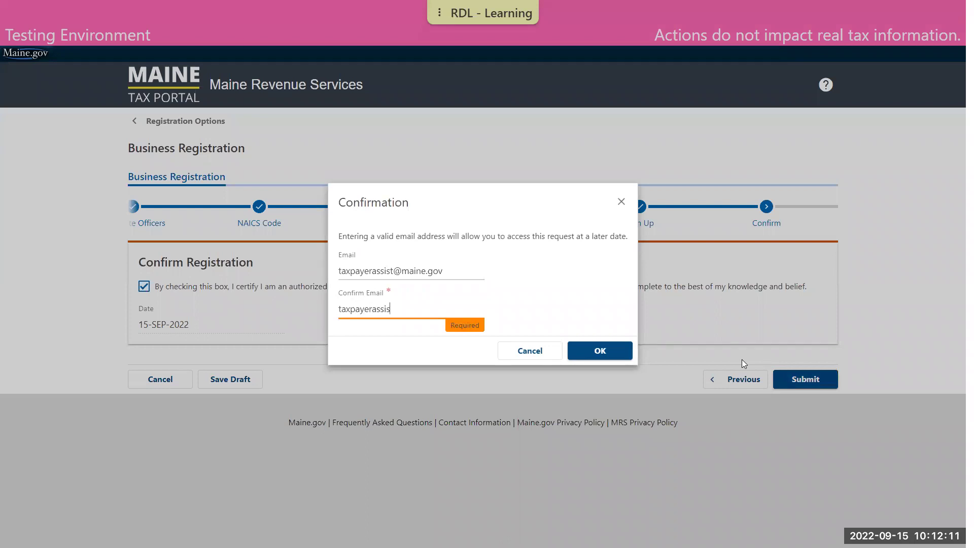
{"action": "left_click", "coordinate": [588, 350]}
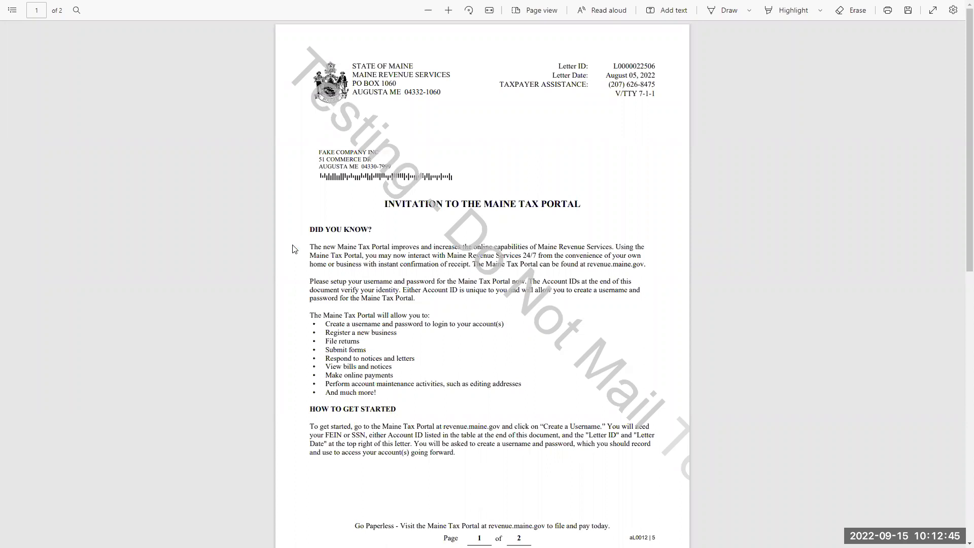
- Leave the invitation letter PDF and return to the portal's submission confirmation
{"action": "key", "text": "alt+Tab"}
- Dismiss the confirmation, then go from the home page through Register a Business to Create a Username
{"action": "left_click", "coordinate": [256, 255]}
{"action": "left_click", "coordinate": [284, 84]}
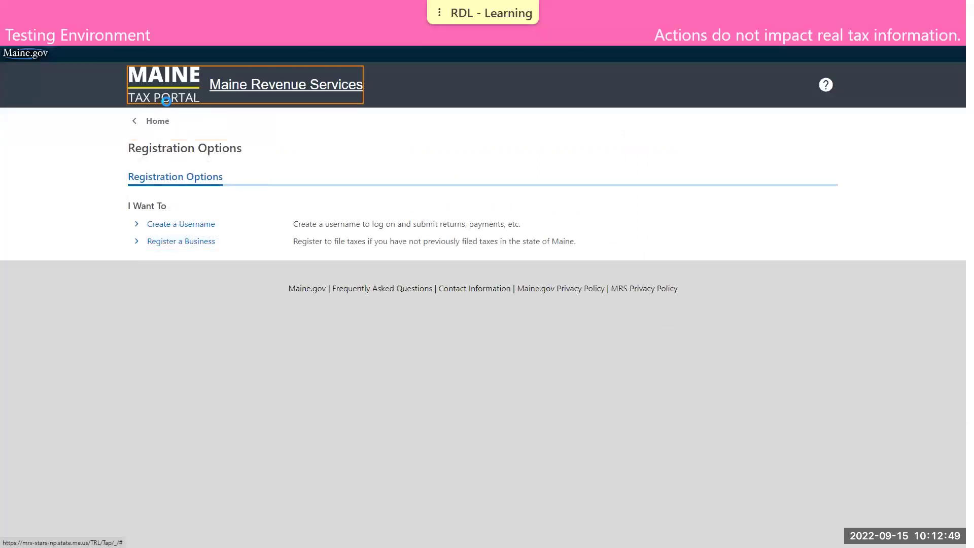
{"action": "scroll", "coordinate": [315, 331], "scroll_direction": "down", "scroll_amount": 2}
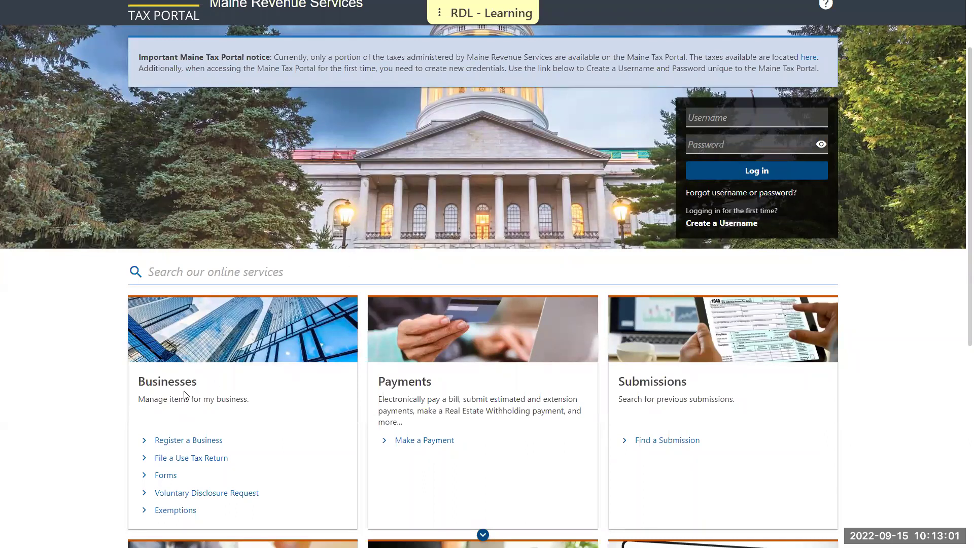
{"action": "left_click", "coordinate": [191, 440]}
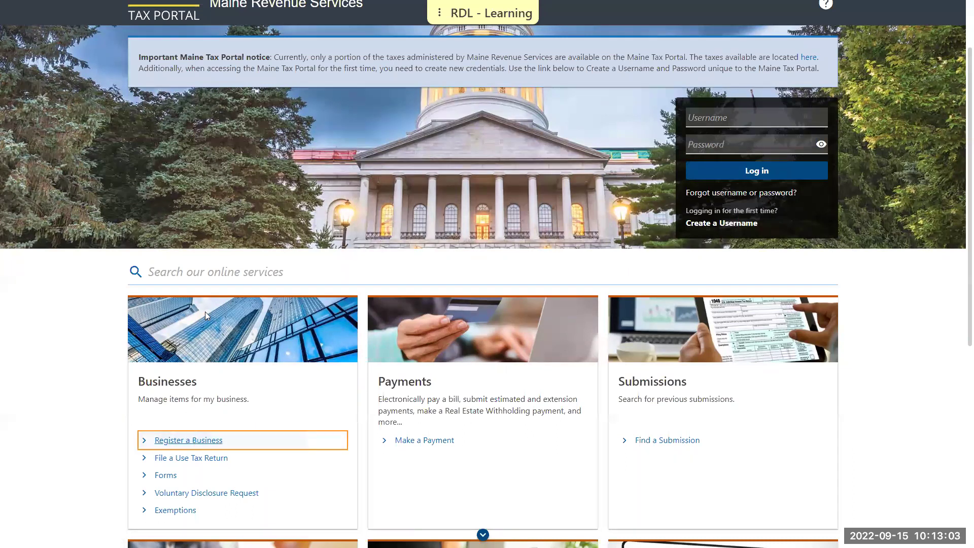
{"action": "left_click", "coordinate": [172, 224]}
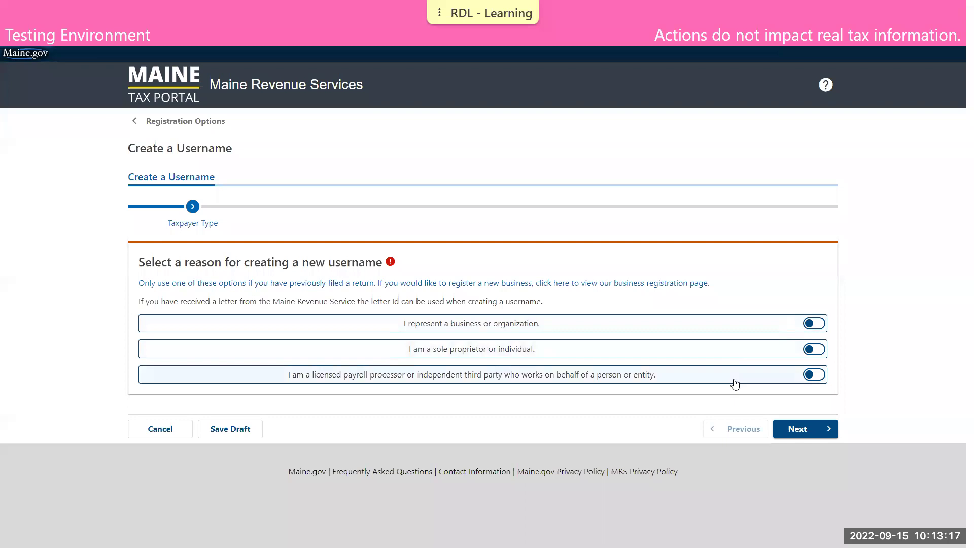
- Mark the username as representing a business and advance to tax information validation
{"action": "left_click", "coordinate": [722, 327]}
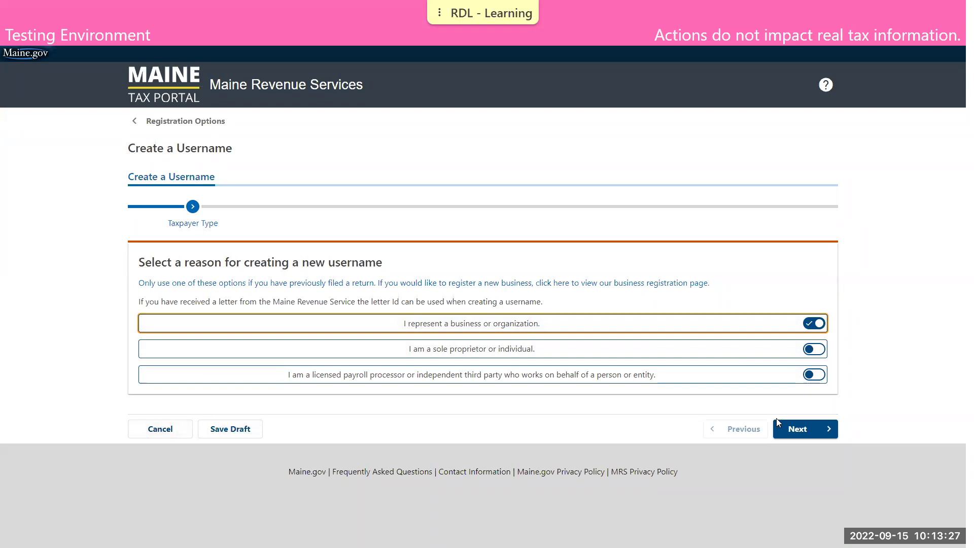
{"action": "left_click", "coordinate": [798, 427]}
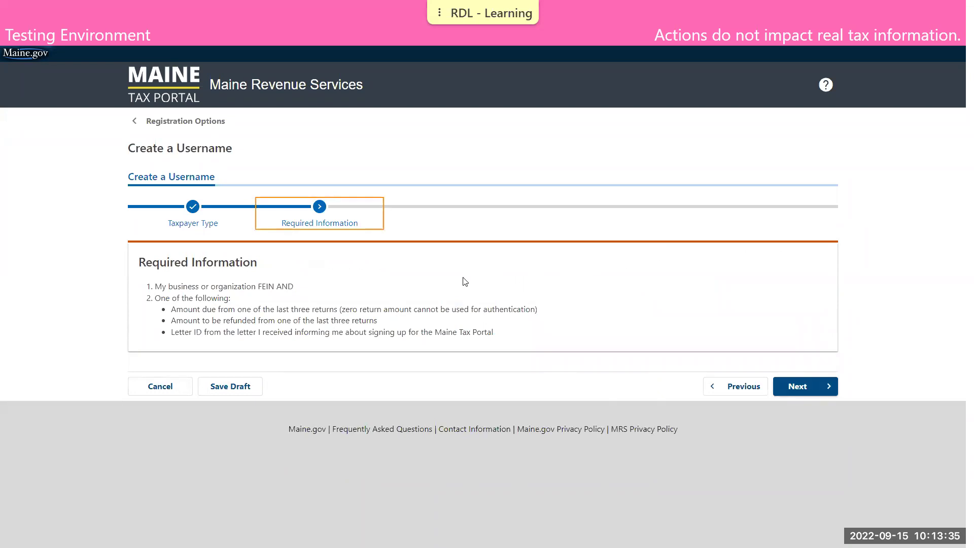
{"action": "left_click", "coordinate": [797, 386]}
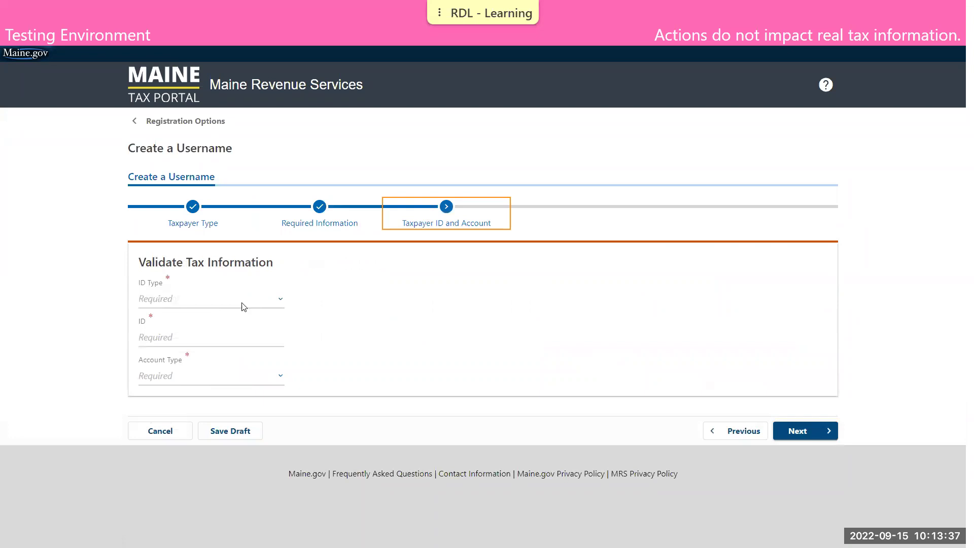
- Select Federal Employer ID, enter the FEIN, and choose Income Tax Withholding as account type
{"action": "left_click", "coordinate": [241, 302]}
{"action": "left_click", "coordinate": [240, 302]}
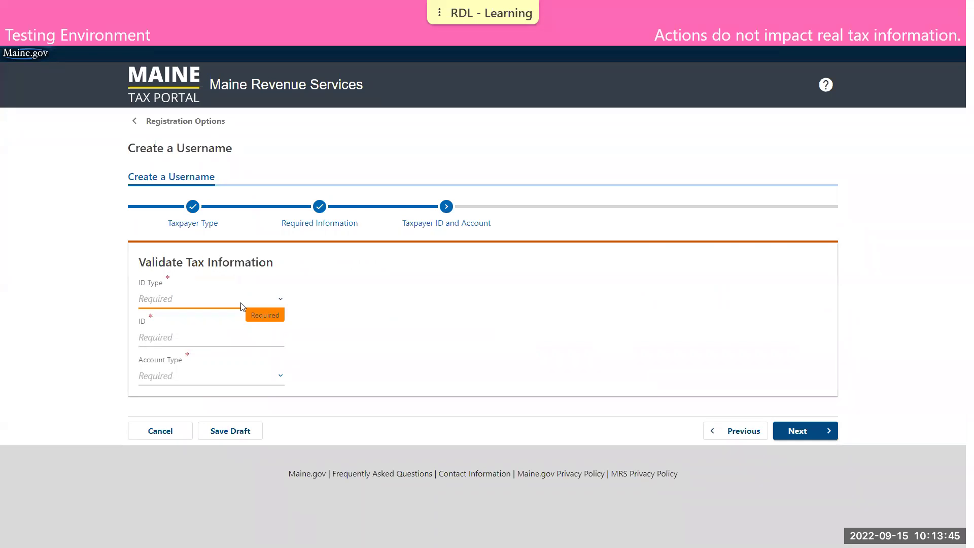
{"action": "left_click", "coordinate": [241, 306]}
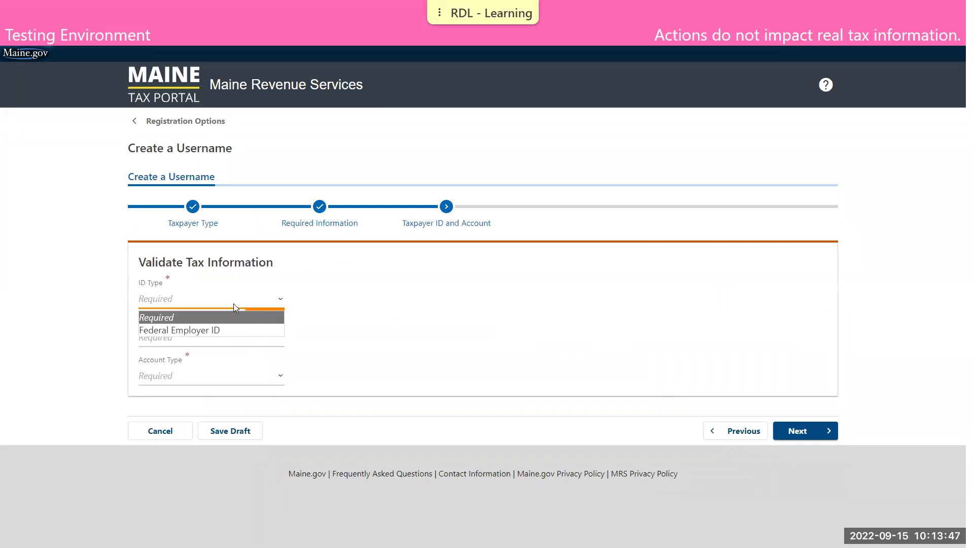
{"action": "left_click", "coordinate": [223, 330]}
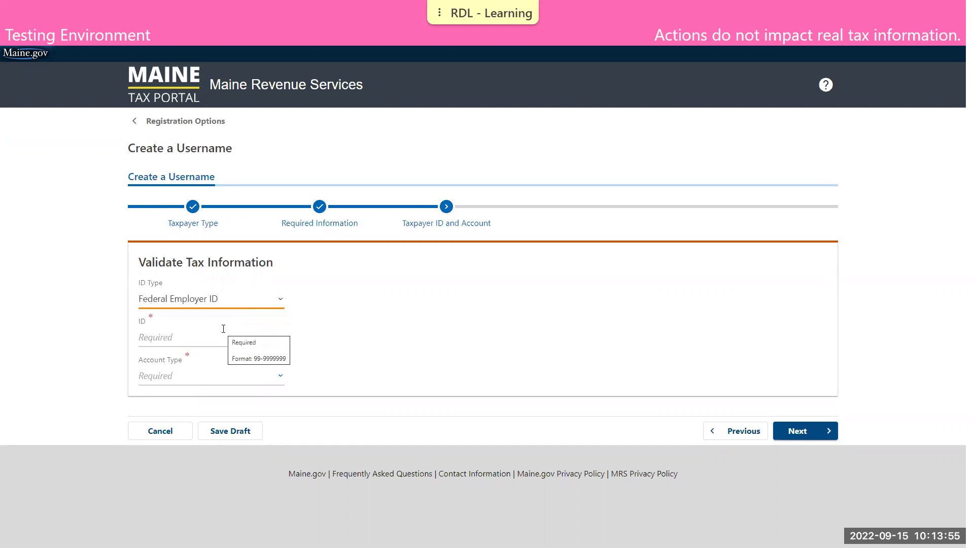
{"action": "left_click", "coordinate": [223, 337]}
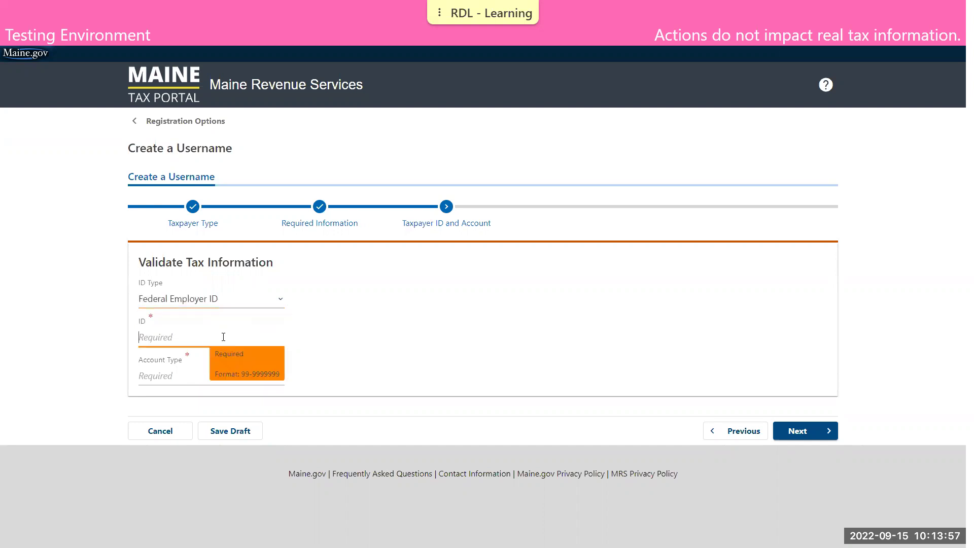
{"action": "type", "text": "11-1111111"}
{"action": "key", "text": "Tab"}
{"action": "left_click", "coordinate": [213, 375]}
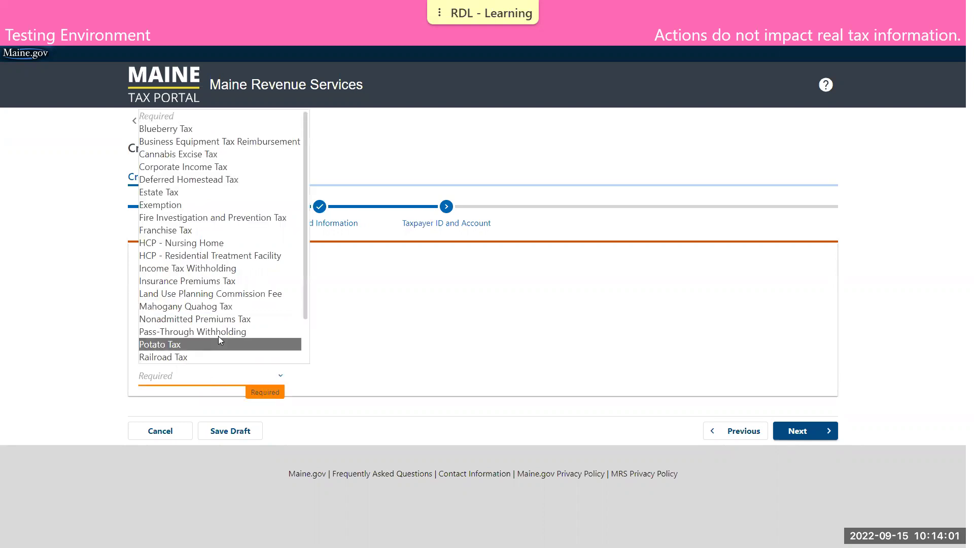
{"action": "left_click", "coordinate": [209, 267]}
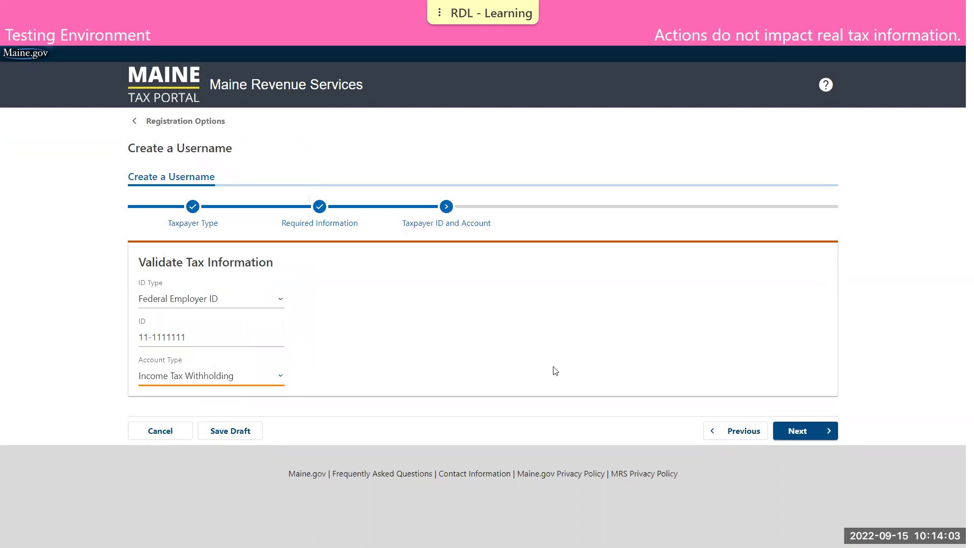
- Choose verification by letter ID and date, then continue to the next step
{"action": "left_click", "coordinate": [799, 430]}
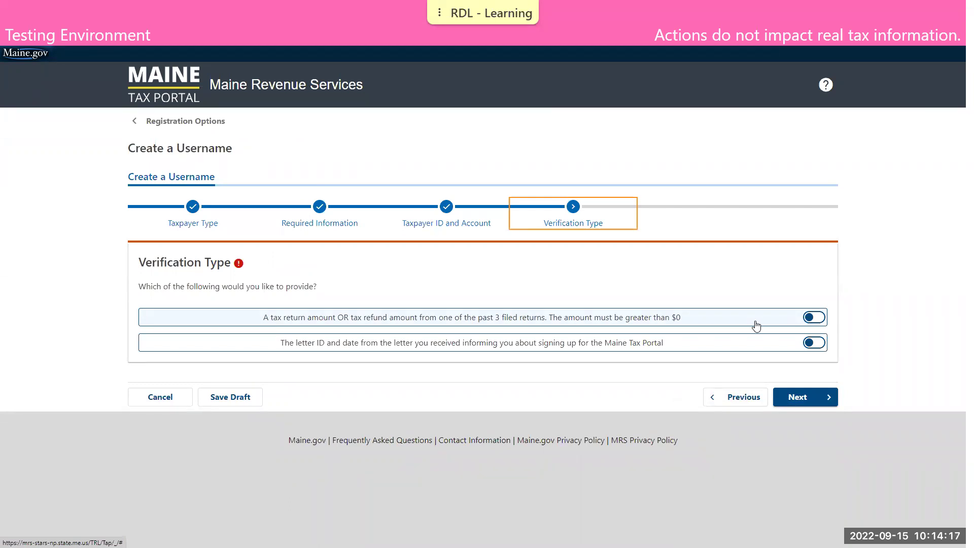
{"action": "left_click", "coordinate": [735, 350]}
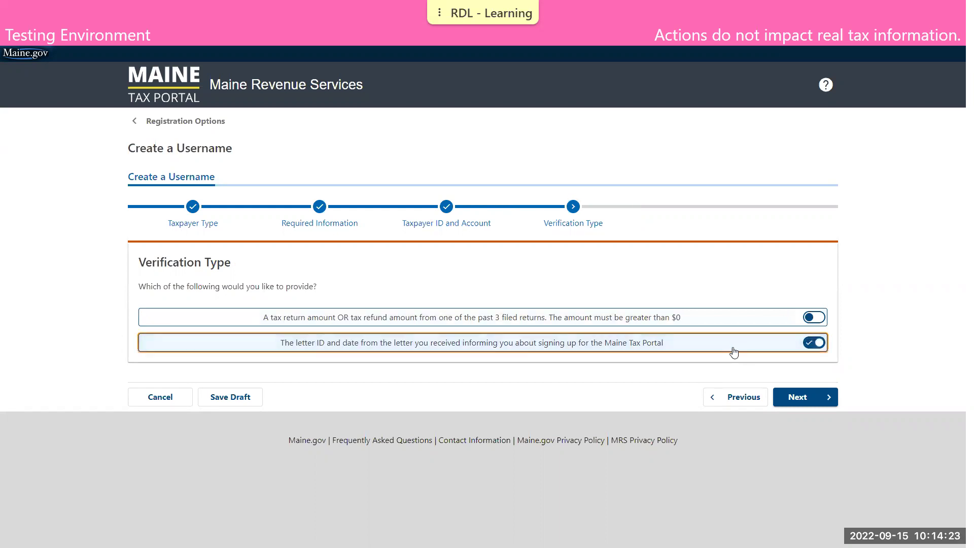
{"action": "left_click", "coordinate": [794, 400]}
- Copy the Letter ID from the invitation letter PDF
{"action": "key", "text": "alt+Tab"}
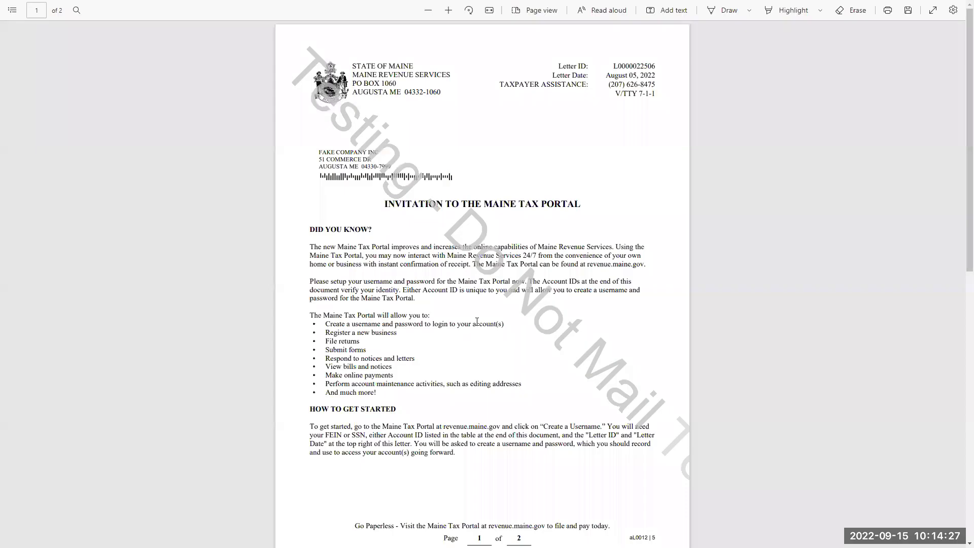
{"action": "double_click", "coordinate": [641, 67]}
{"action": "right_click", "coordinate": [643, 67]}
{"action": "left_click", "coordinate": [665, 10]}
{"action": "left_click", "coordinate": [715, 141]}
{"action": "key", "text": "alt+Tab"}
- Paste the Letter ID, enter letter date 08/05/2022, and continue to Setup Online Access
{"action": "left_click", "coordinate": [187, 312]}
{"action": "key", "text": "ctrl+v"}
{"action": "key", "text": "Tab"}
{"action": "type", "text": "08/05"}
{"action": "type", "text": "/2022"}
{"action": "left_click", "coordinate": [800, 412]}
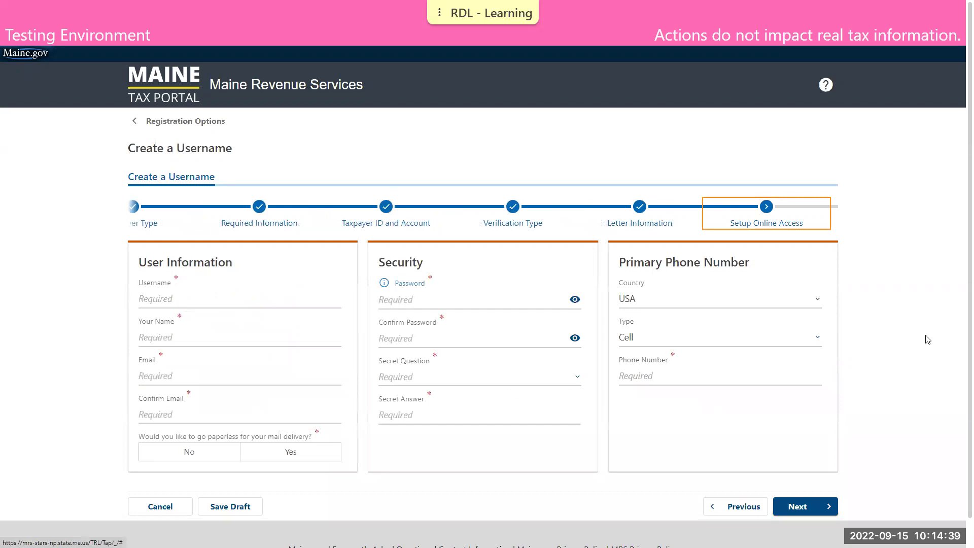
- Enter a username and the user's name
{"action": "left_click", "coordinate": [197, 298]}
{"action": "type", "text": "NOTA"}
{"action": "type", "text": "BUSINES"}
{"action": "type", "text": "DEMO DAXPAYER"}
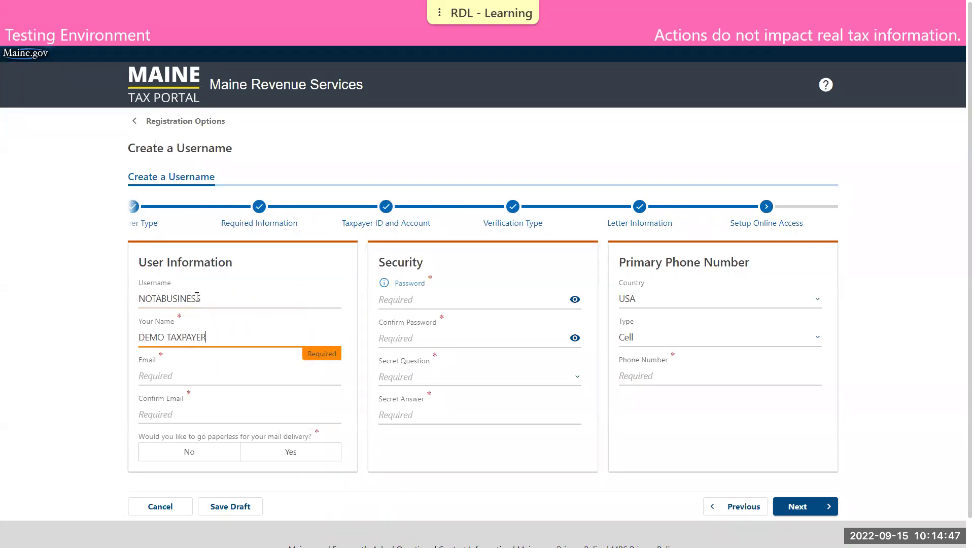
- Fill in and confirm the contact e-mail, and answer No to paperless mail delivery
{"action": "key", "text": "Tab"}
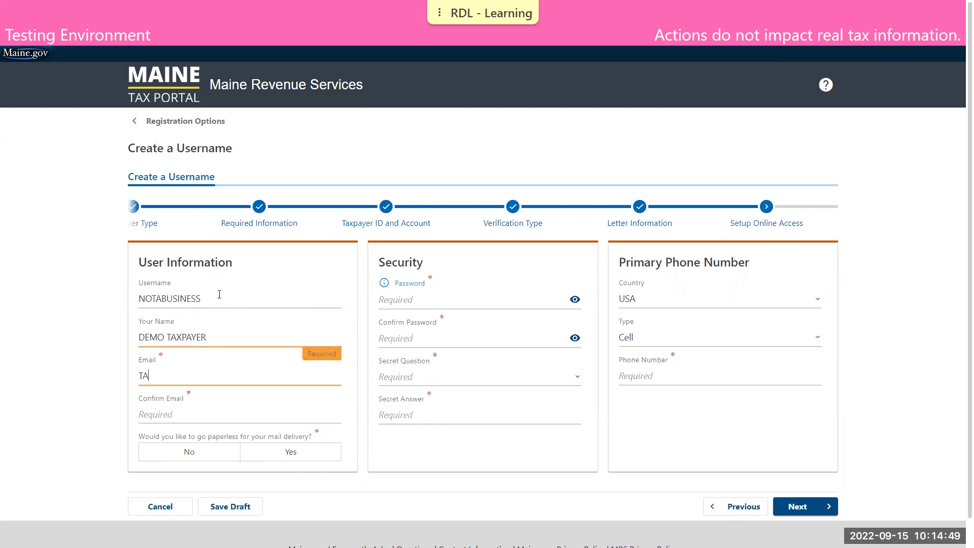
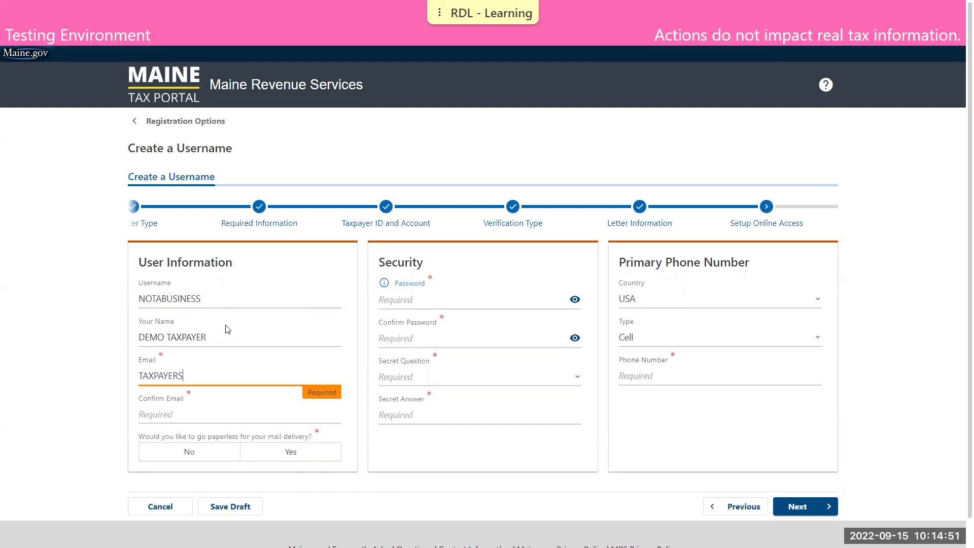
{"action": "key", "text": "Tab"}
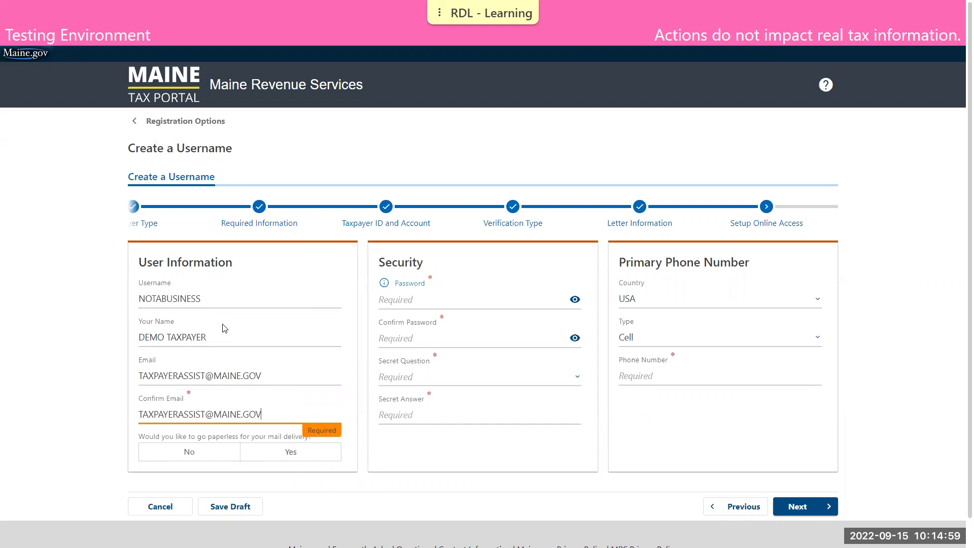
{"action": "left_click", "coordinate": [216, 477]}
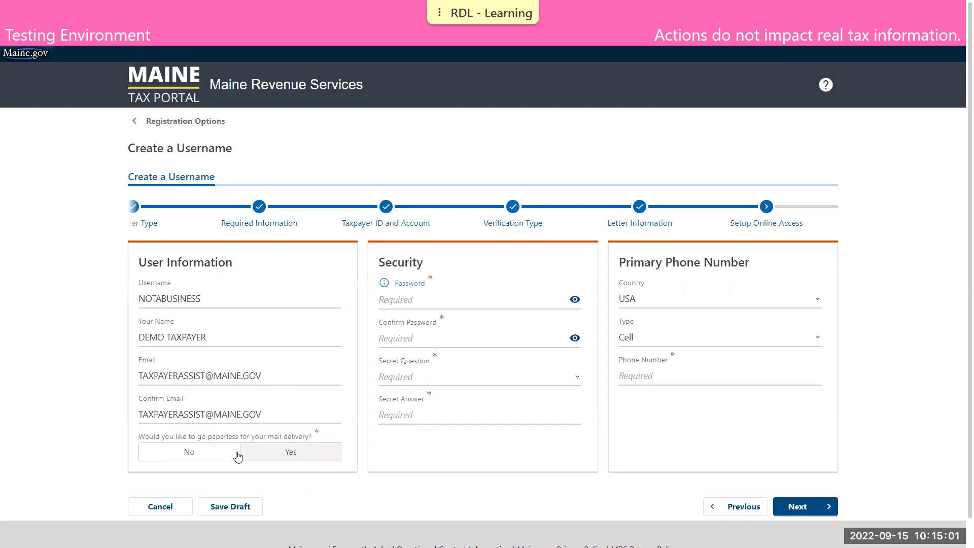
{"action": "left_click", "coordinate": [234, 456]}
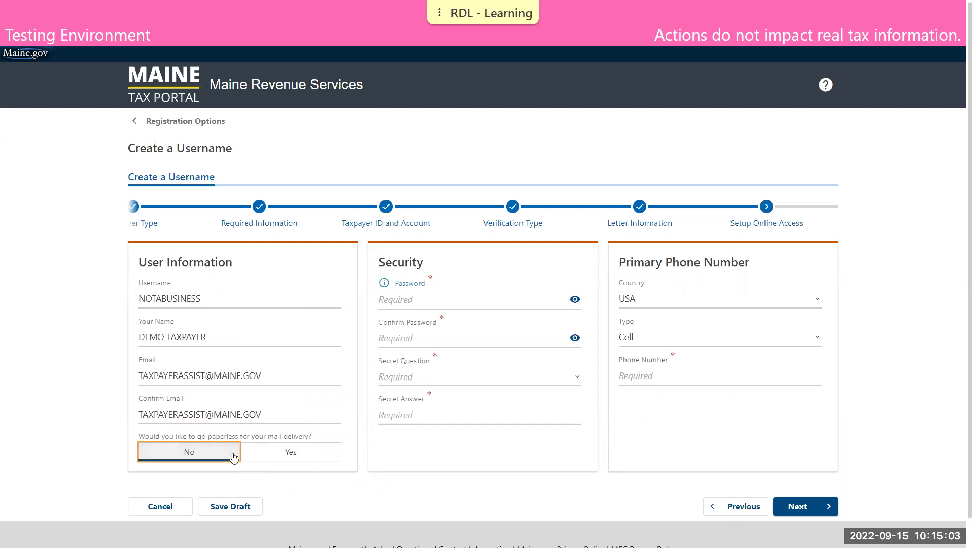
{"action": "left_click", "coordinate": [436, 298]}
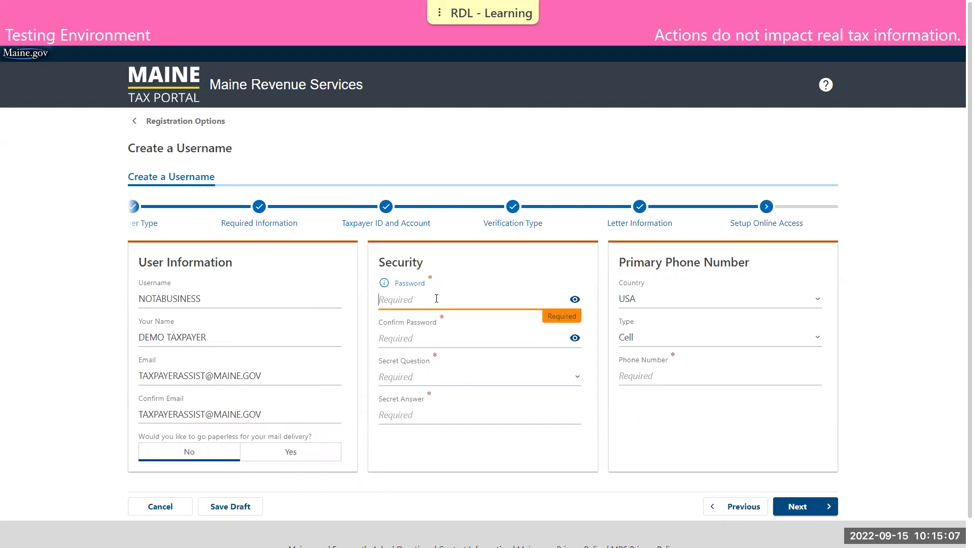
- Enter the account password and confirm it, checking the password requirements
{"action": "type", "text": "••••••••••••••"}
{"action": "left_click", "coordinate": [391, 285]}
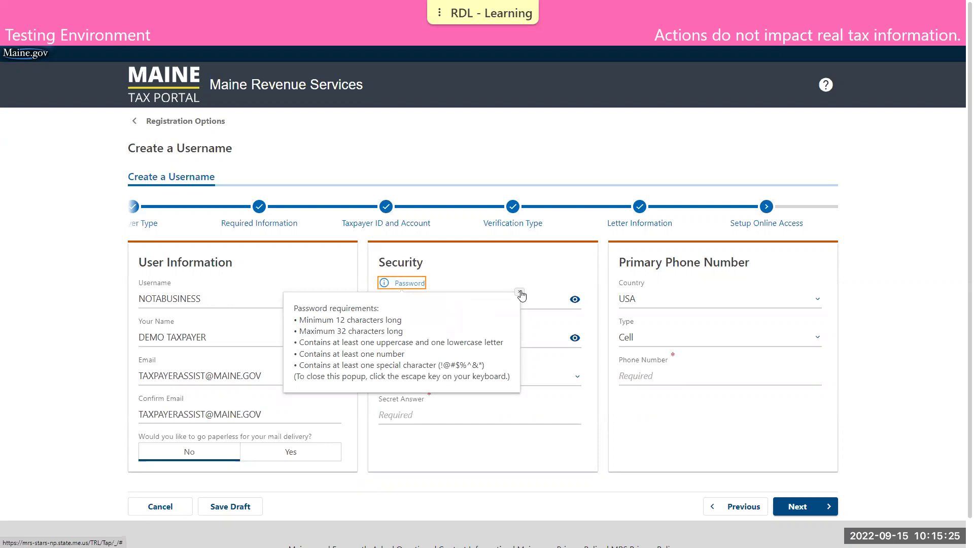
{"action": "key", "text": "Escape"}
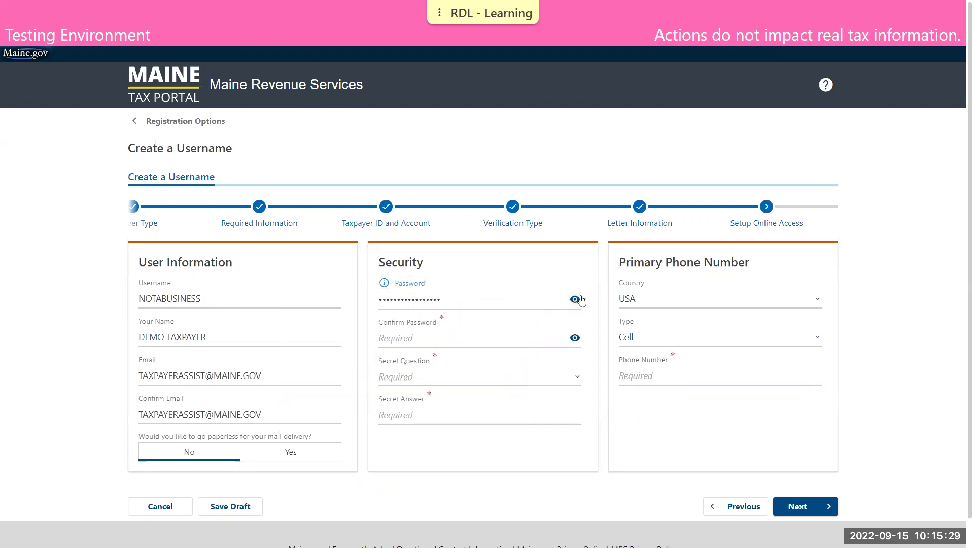
{"action": "left_click", "coordinate": [519, 333]}
{"action": "type", "text": "****"}
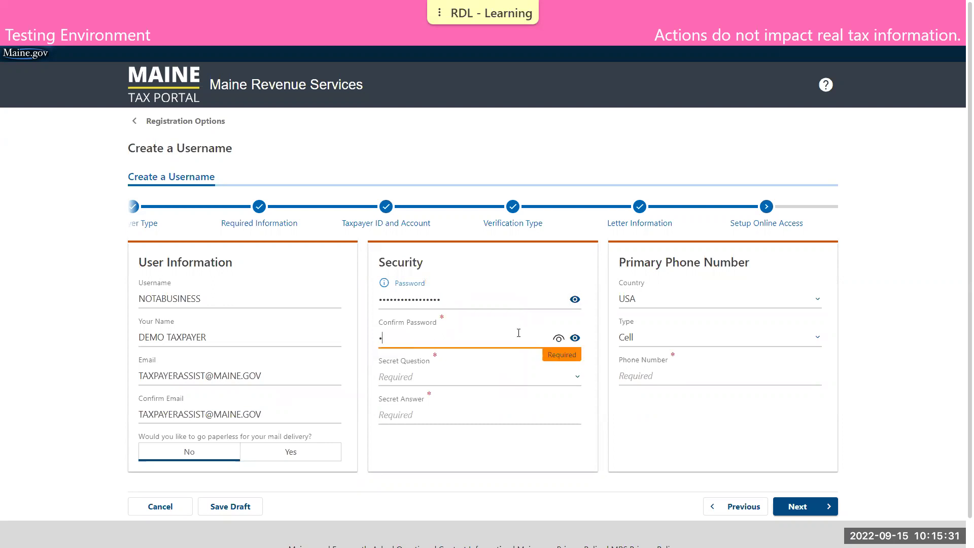
{"action": "type", "text": "*************"}
{"action": "left_click", "coordinate": [558, 338]}
{"action": "key", "text": "Tab"}
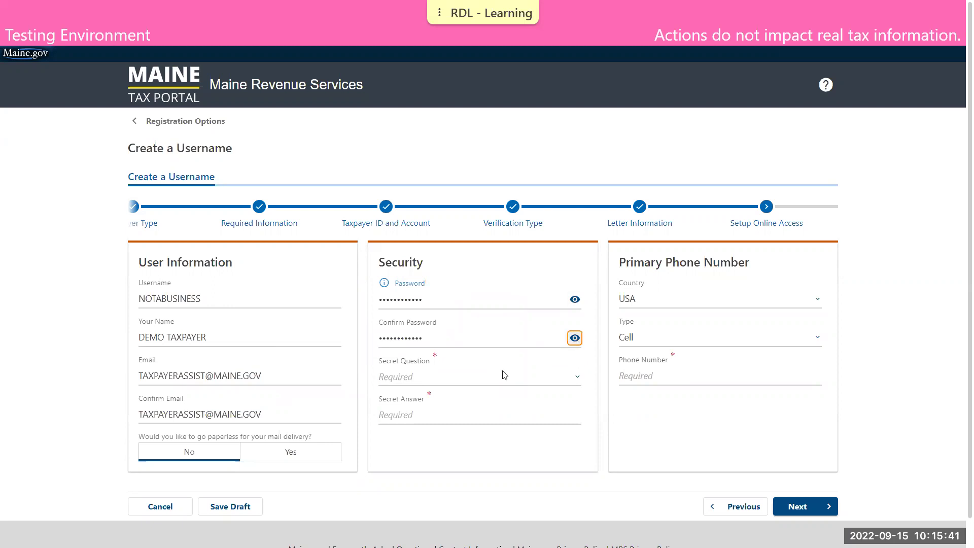
- Choose the first-album secret question with the answer 'test'
{"action": "left_click", "coordinate": [502, 375]}
{"action": "left_click", "coordinate": [475, 283]}
{"action": "left_click", "coordinate": [462, 415]}
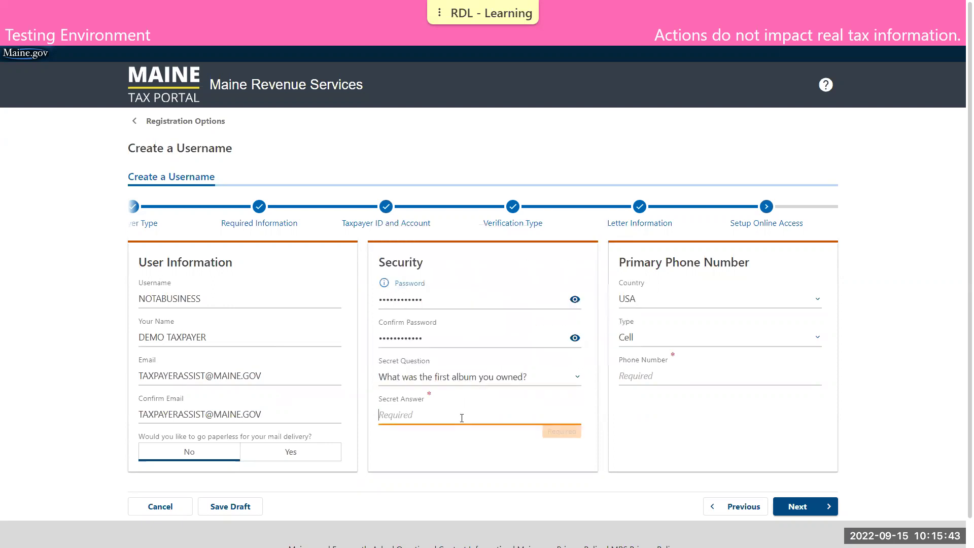
{"action": "type", "text": "test"}
{"action": "left_click", "coordinate": [471, 433]}
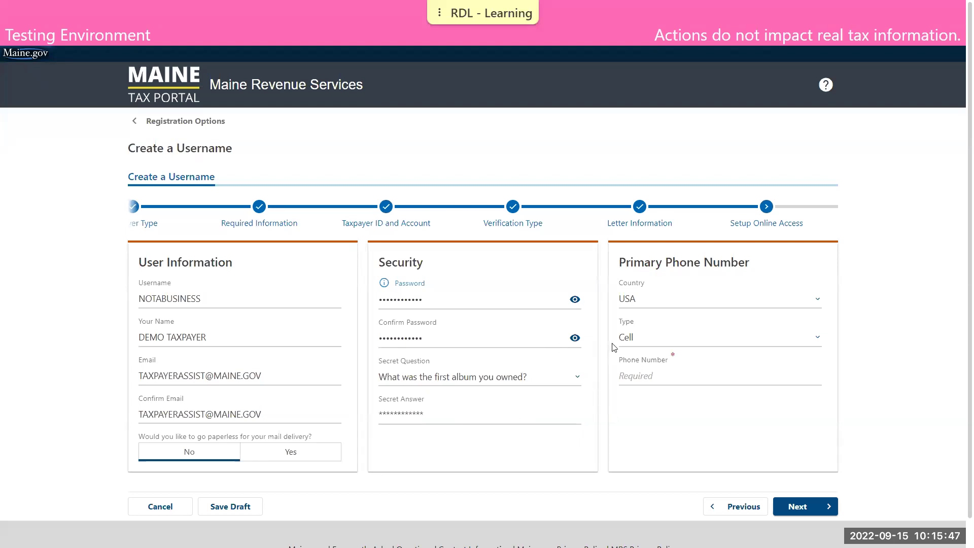
- Add a Cell phone number and continue to the Registration Summary
{"action": "left_click", "coordinate": [653, 335]}
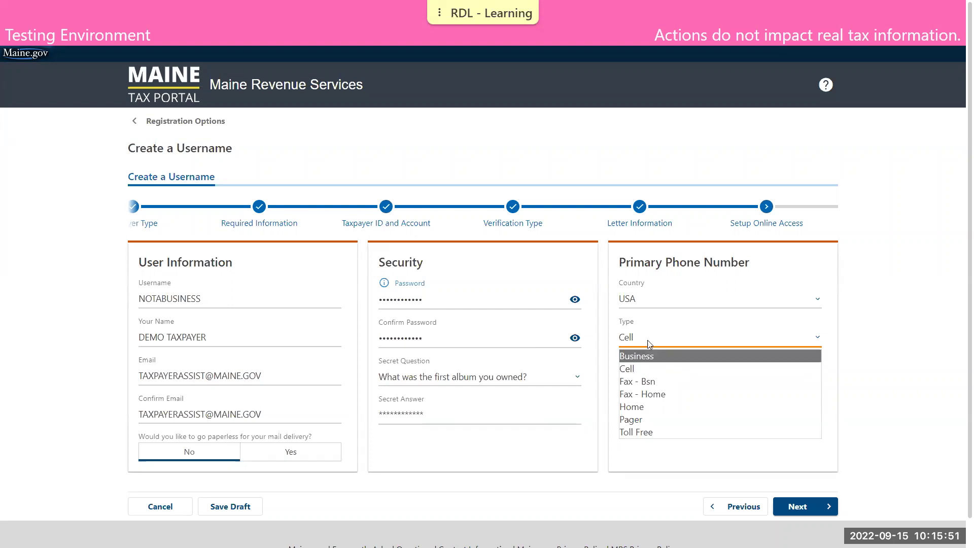
{"action": "left_click", "coordinate": [648, 337]}
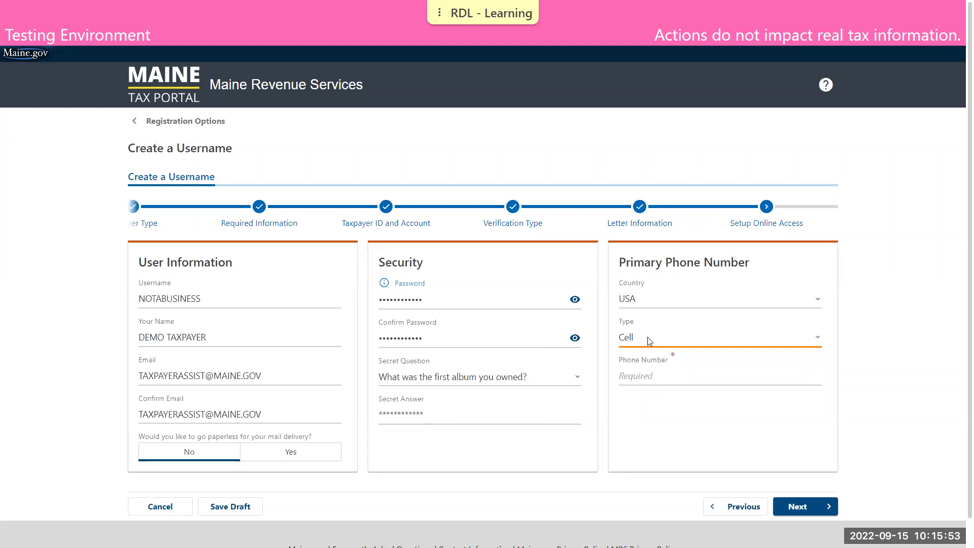
{"action": "left_click", "coordinate": [661, 374]}
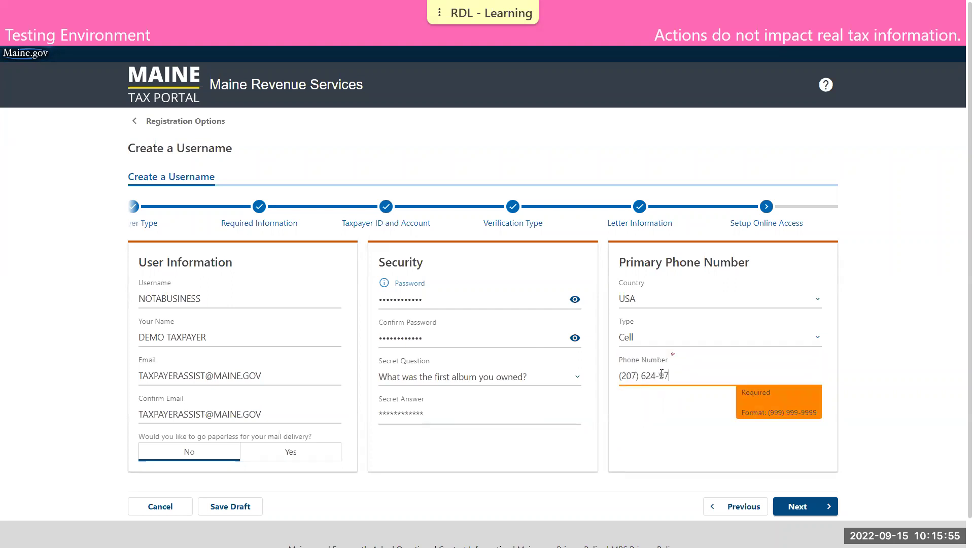
{"action": "left_click", "coordinate": [794, 505]}
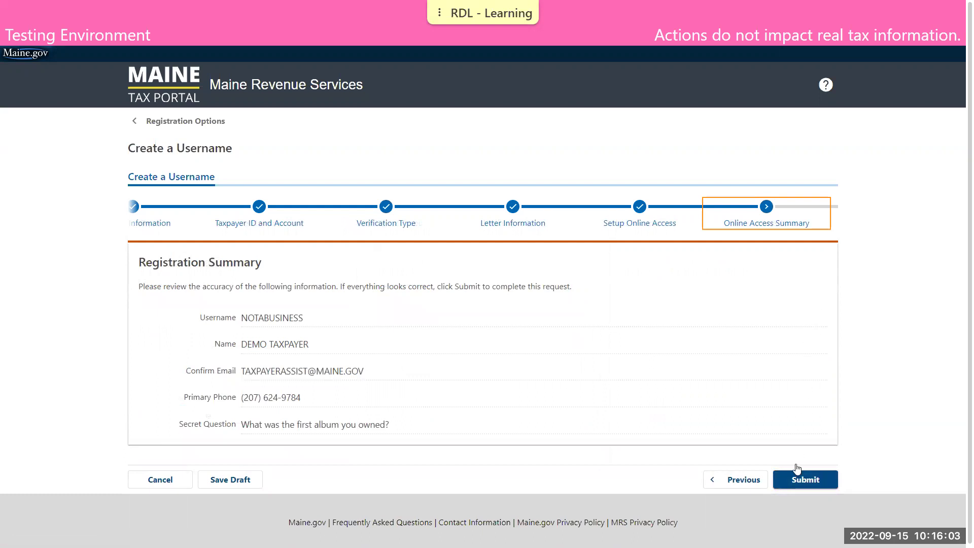
- Submit the username request with a confirmed contact e-mail, then dismiss the confirmation
{"action": "left_click", "coordinate": [795, 481]}
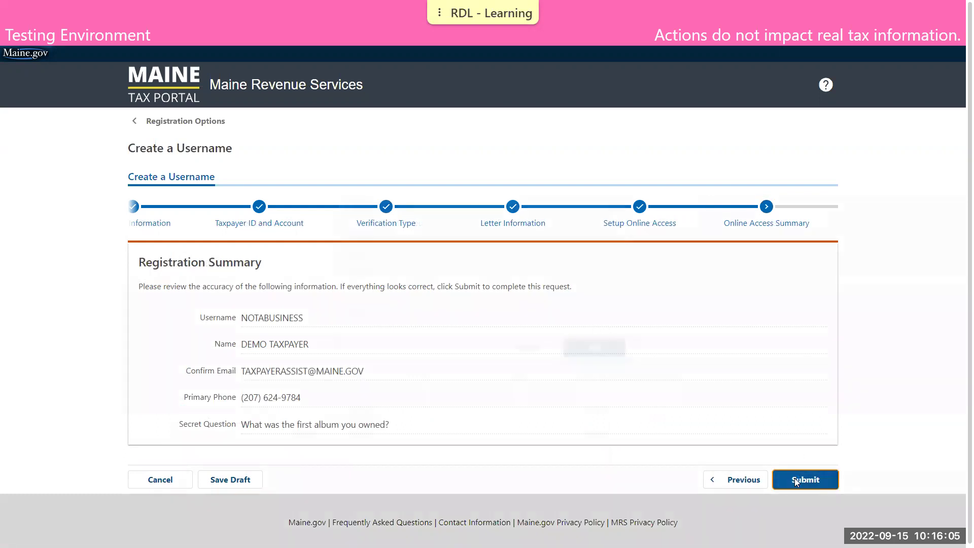
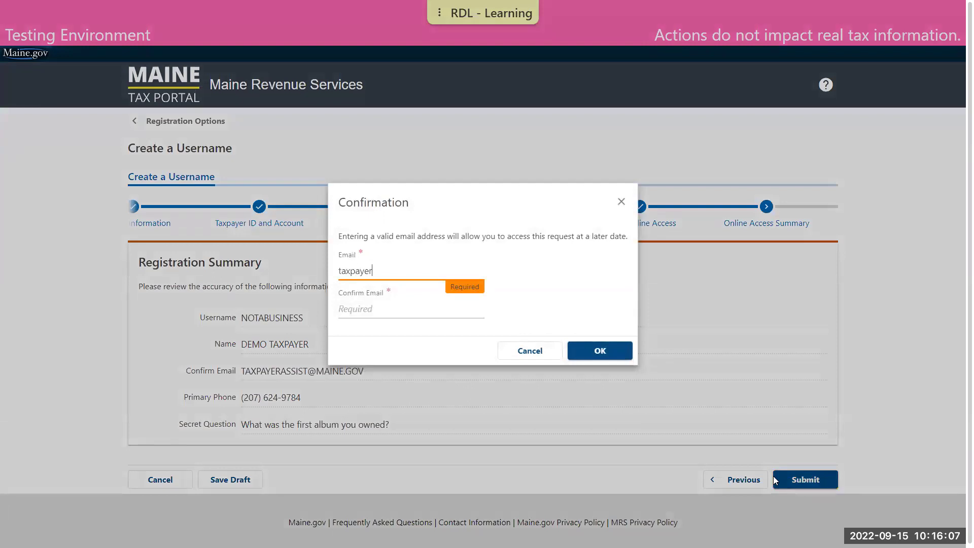
{"action": "key", "text": "Tab"}
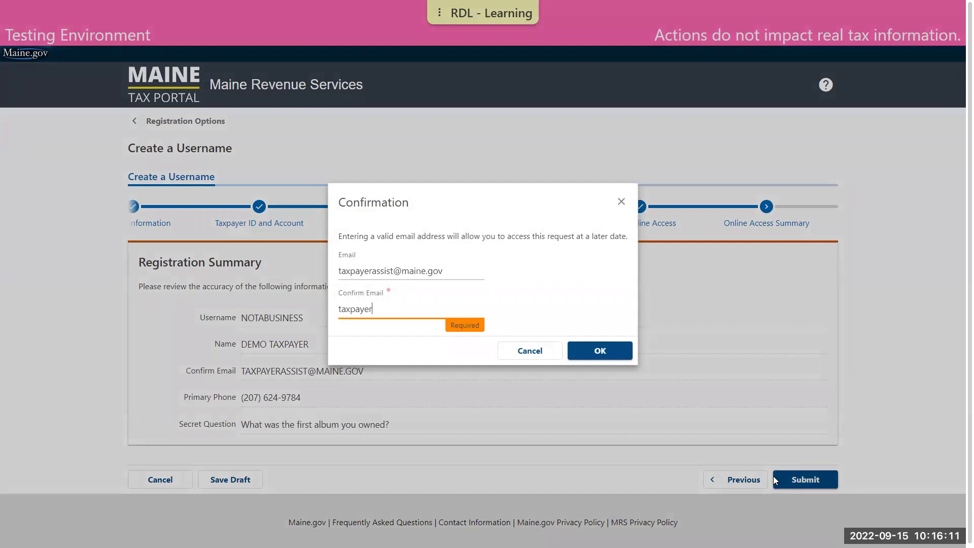
{"action": "left_click", "coordinate": [622, 350]}
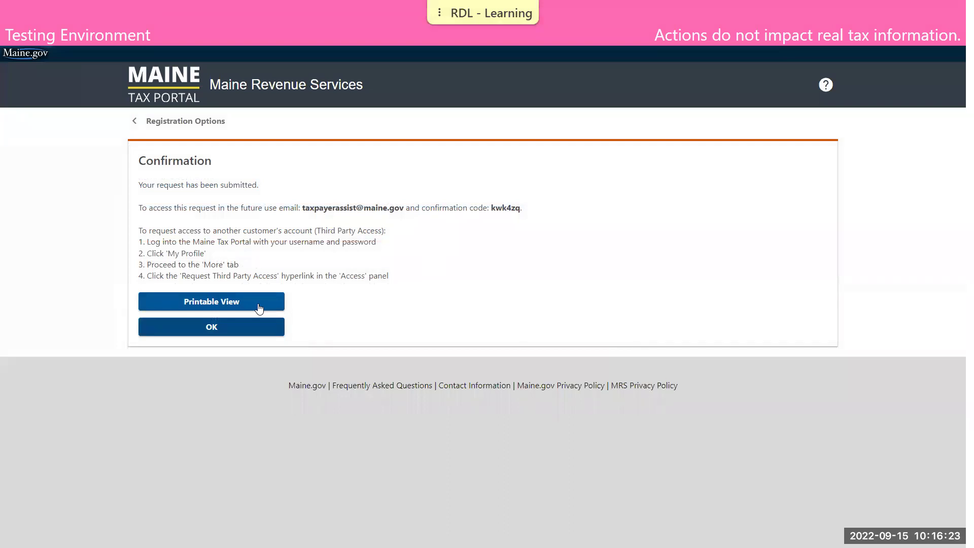
{"action": "left_click", "coordinate": [265, 328]}
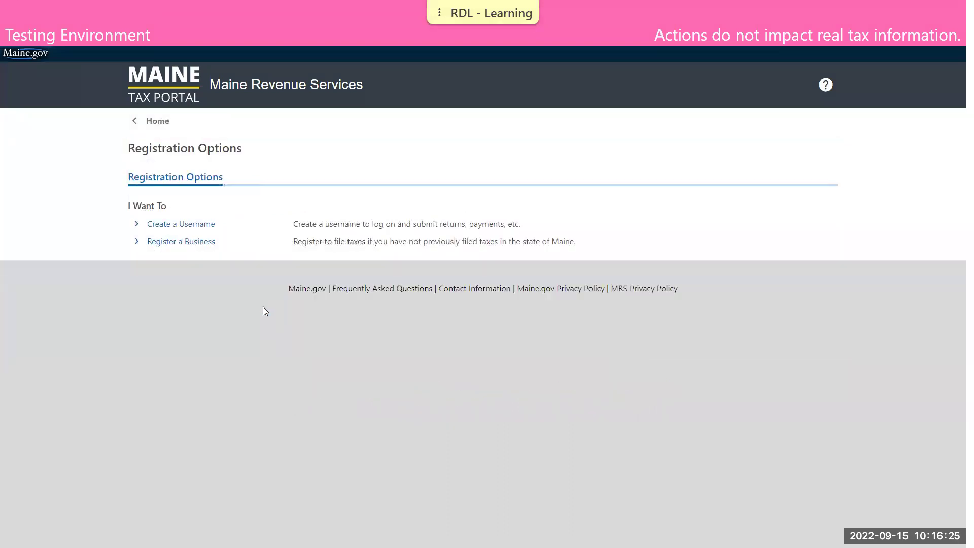
- From the portal home page, start an Estimated Payment for a Pass-Through Withholding account
{"action": "left_click", "coordinate": [170, 95]}
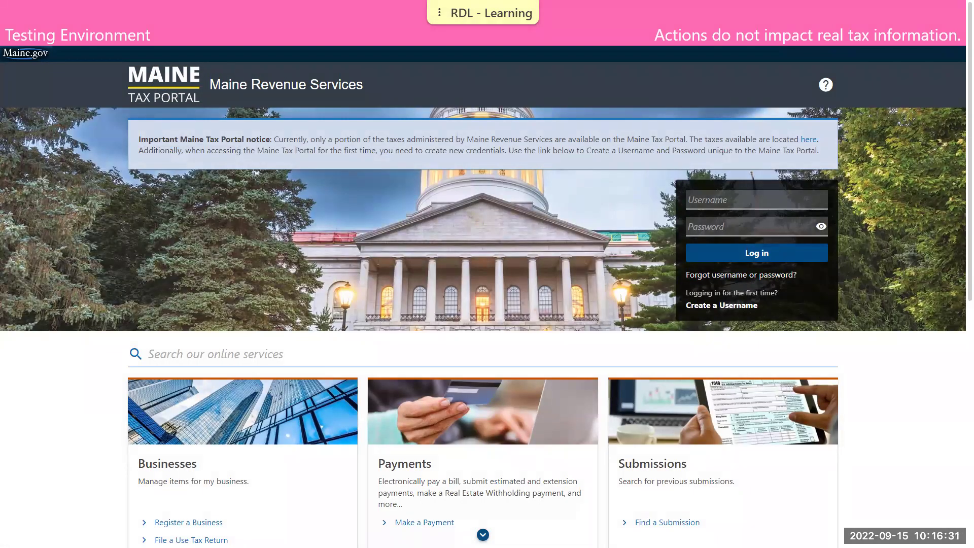
{"action": "scroll", "coordinate": [527, 401], "scroll_direction": "down", "scroll_amount": 3}
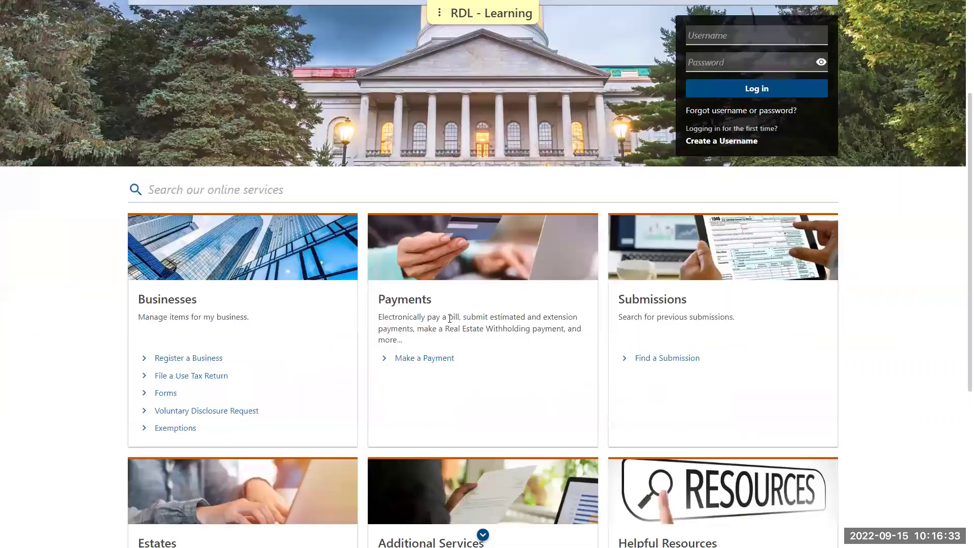
{"action": "left_click", "coordinate": [450, 358]}
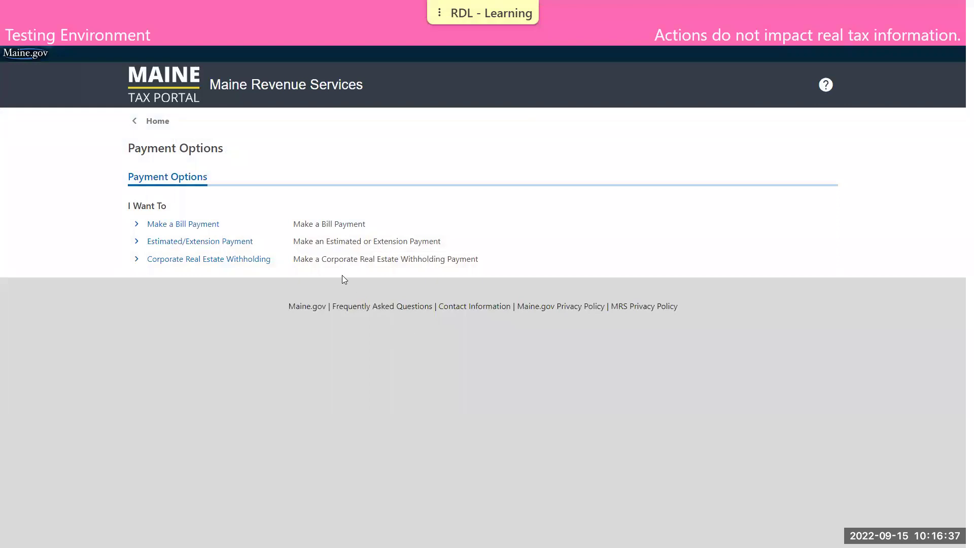
{"action": "left_click", "coordinate": [209, 242]}
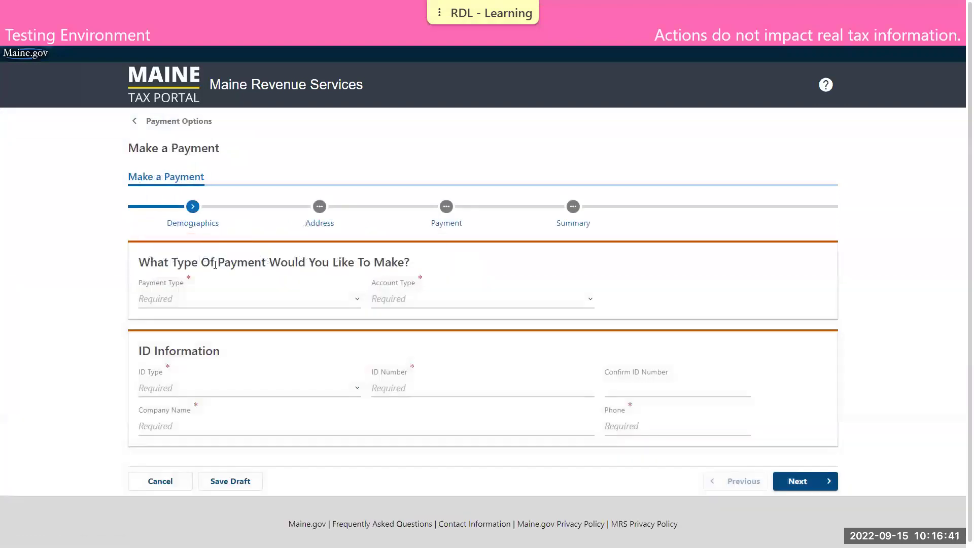
{"action": "left_click", "coordinate": [219, 302]}
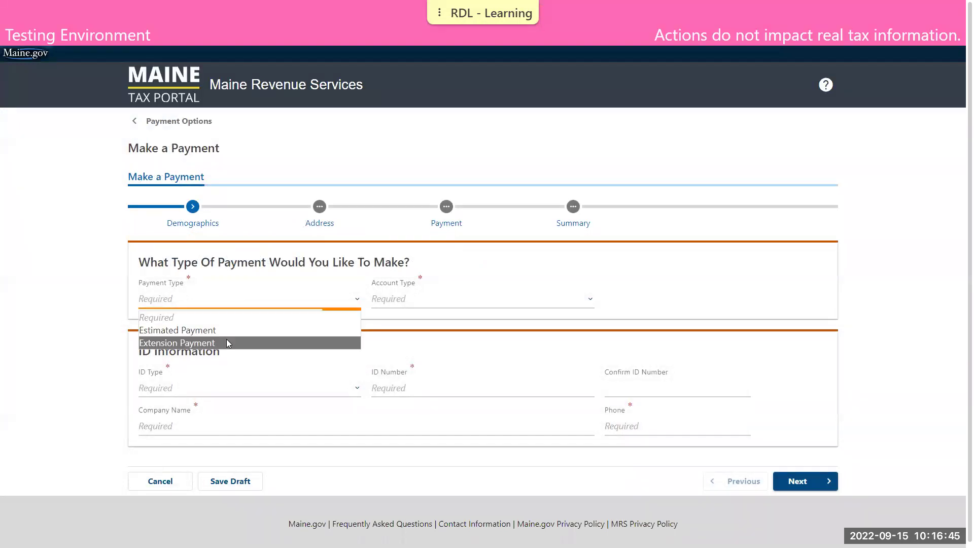
{"action": "left_click", "coordinate": [229, 331]}
{"action": "left_click", "coordinate": [406, 303]}
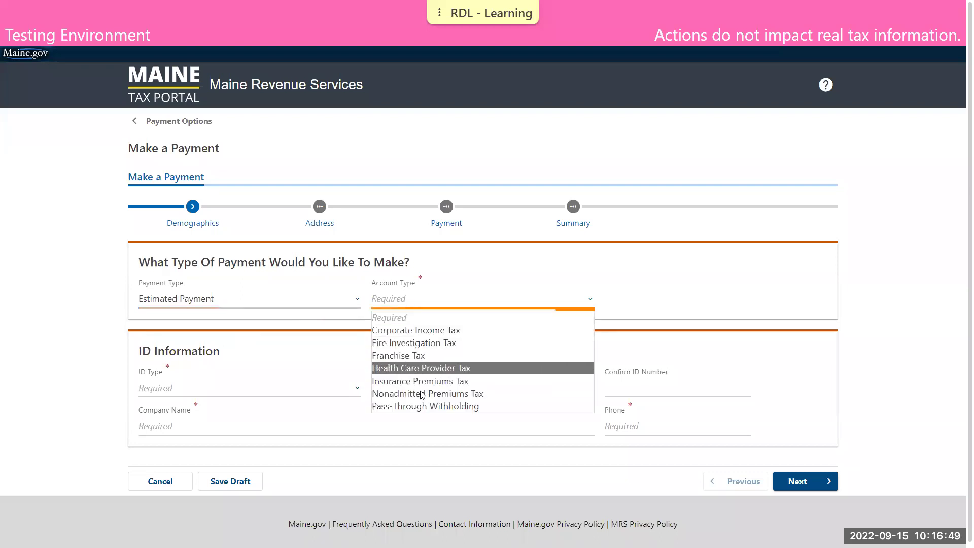
{"action": "left_click", "coordinate": [427, 406]}
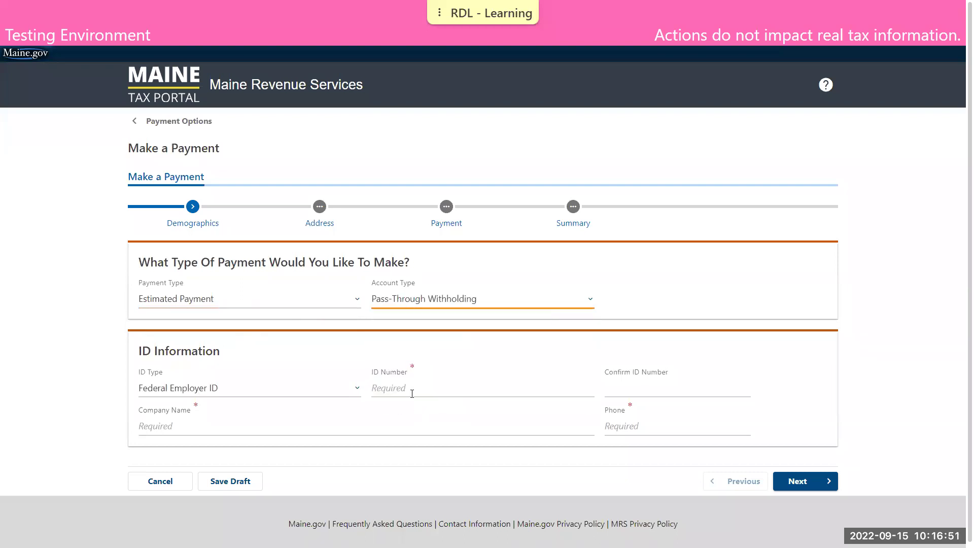
- Enter and confirm the federal employer ID, company name 'not a business' and the company phone number
{"action": "left_click", "coordinate": [410, 386]}
{"action": "type", "text": "22-2222222"}
{"action": "key", "text": "Tab"}
{"action": "type", "text": "22-2222222"}
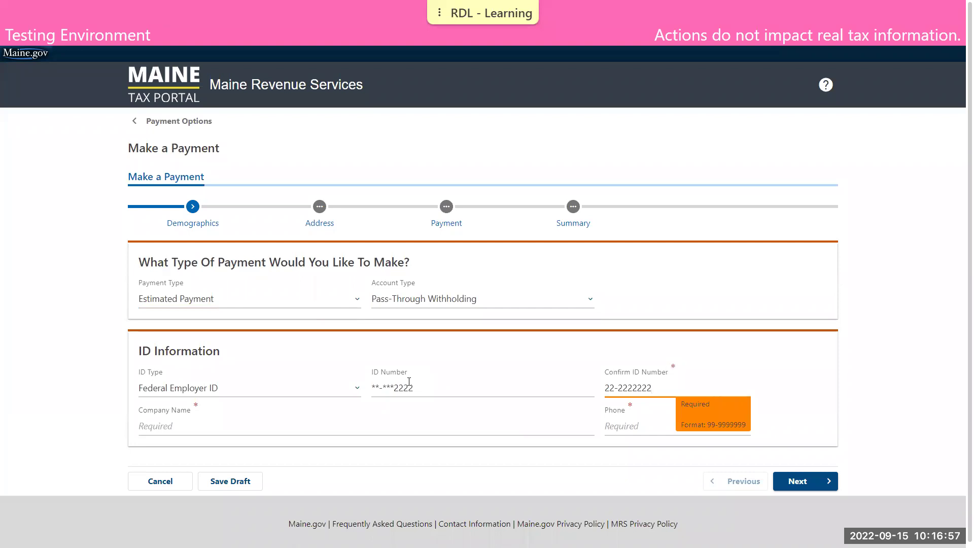
{"action": "key", "text": "Tab"}
{"action": "type", "text": "n"}
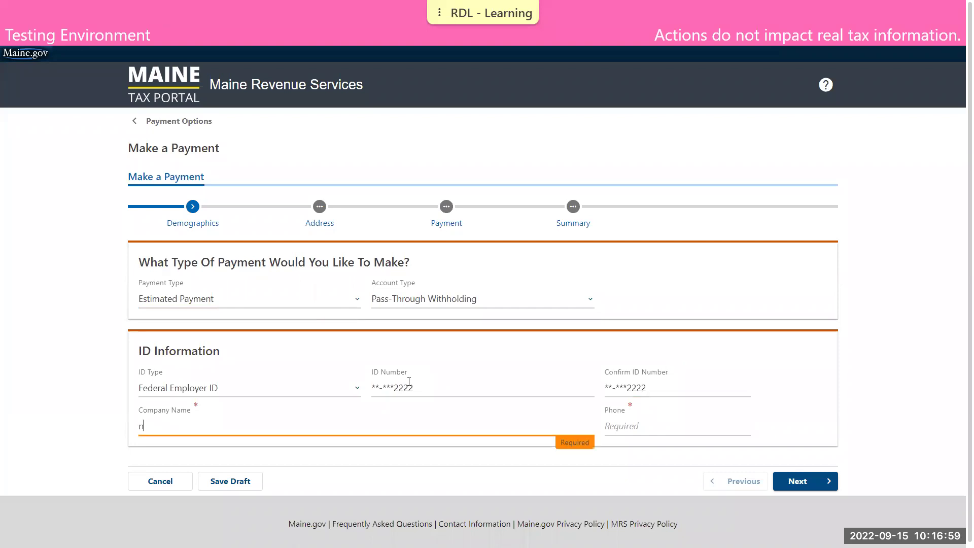
{"action": "type", "text": "ot a business"}
{"action": "key", "text": "Tab"}
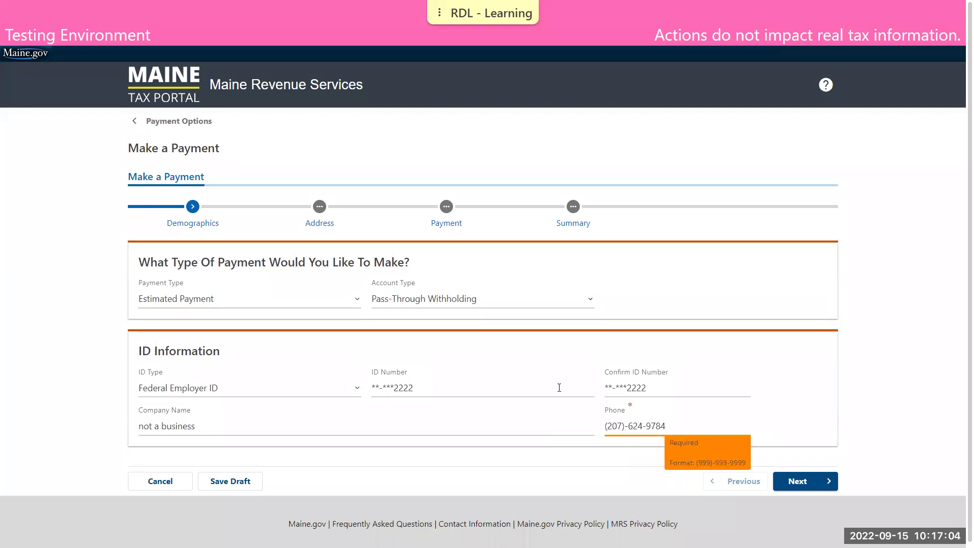
{"action": "left_click", "coordinate": [807, 482]}
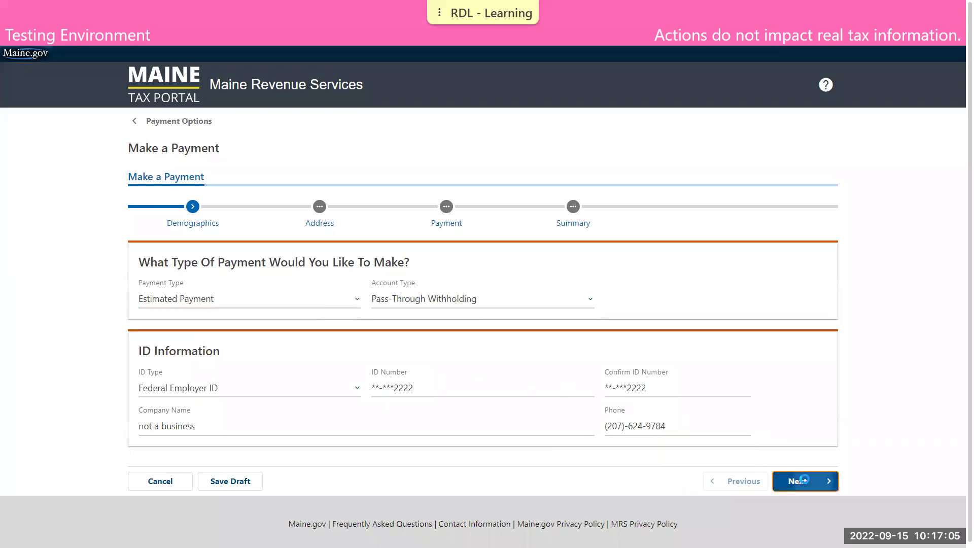
- Enter the payer's street, city, state Maine and zip code, then have USPS verify the address
{"action": "left_click", "coordinate": [325, 301]}
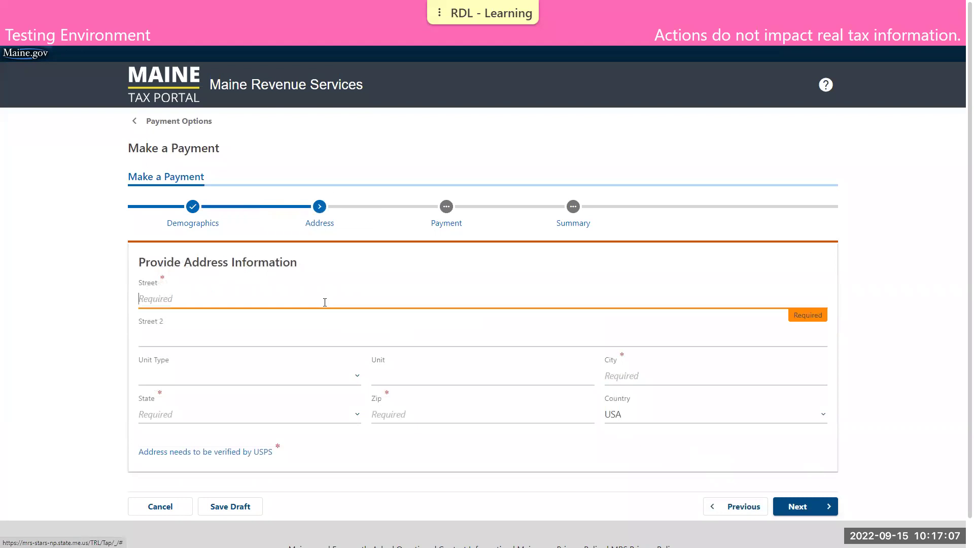
{"action": "type", "text": "51 COMMERCE DR"}
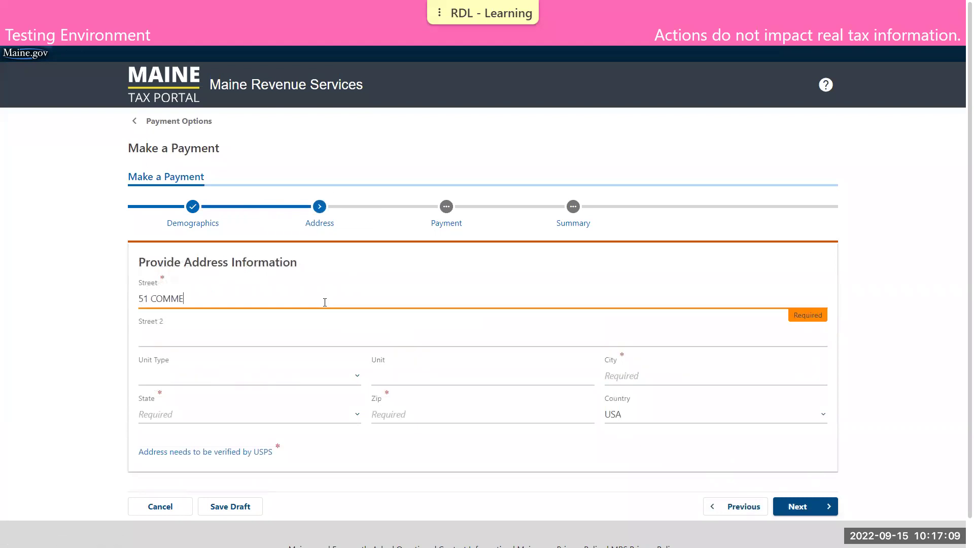
{"action": "key", "text": "Tab"}
{"action": "key", "text": "Tab"}
{"action": "key", "text": "Tab"}
{"action": "key", "text": "Tab"}
{"action": "type", "text": "AUGUSTA"}
{"action": "key", "text": "Tab"}
{"action": "key", "text": "m"}
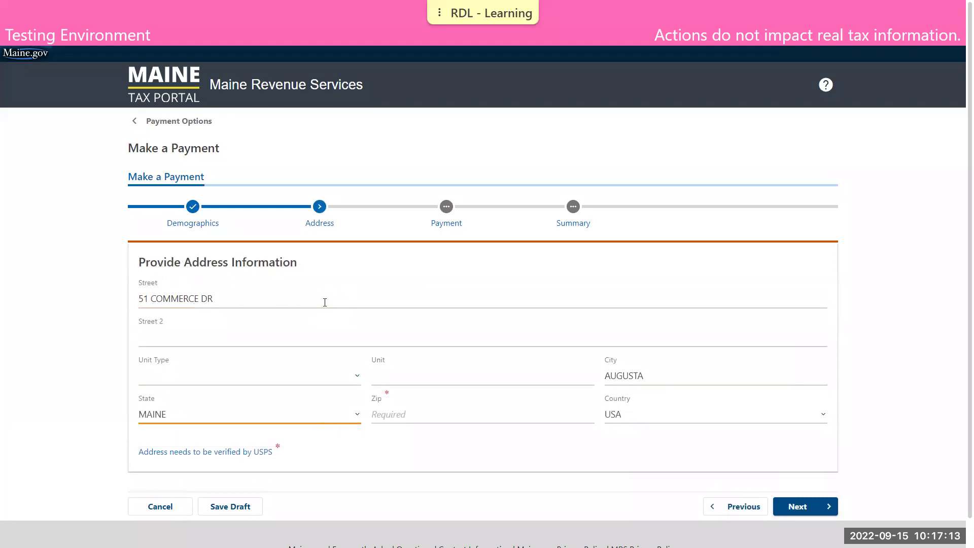
{"action": "key", "text": "Tab"}
{"action": "type", "text": "04330"}
{"action": "scroll", "coordinate": [324, 302], "scroll_direction": "down", "scroll_amount": 1}
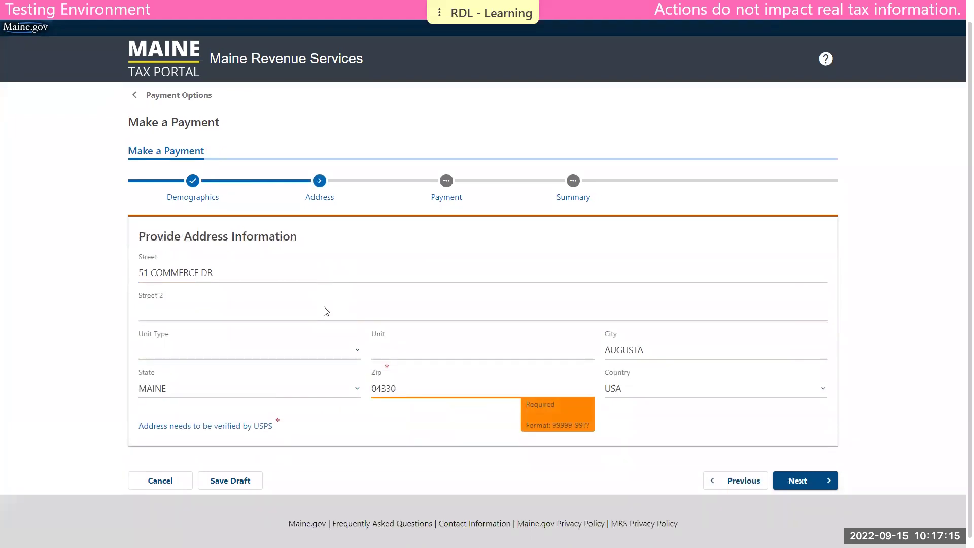
{"action": "left_click", "coordinate": [219, 424]}
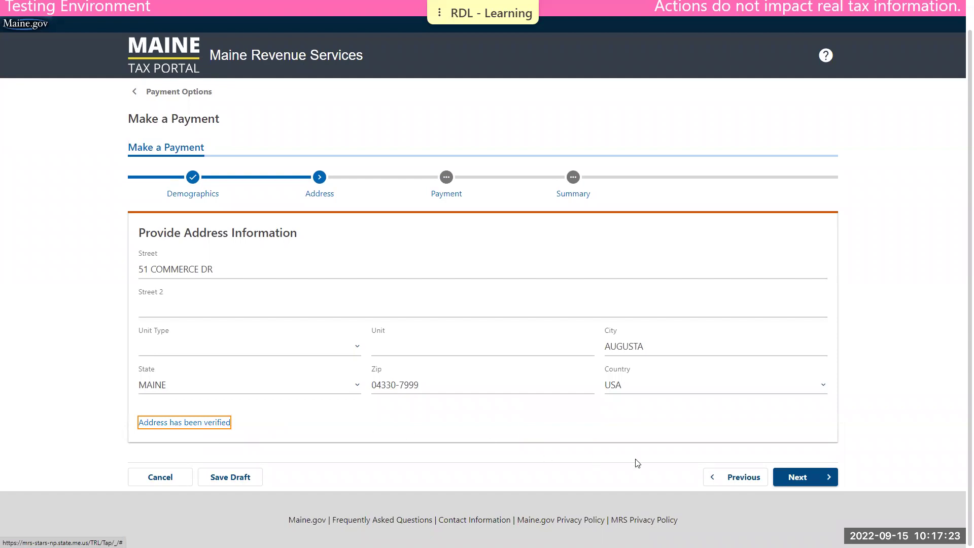
- Choose a checking account, auto-fill the routing number and bank name, and enter the account number twice
{"action": "left_click", "coordinate": [798, 479]}
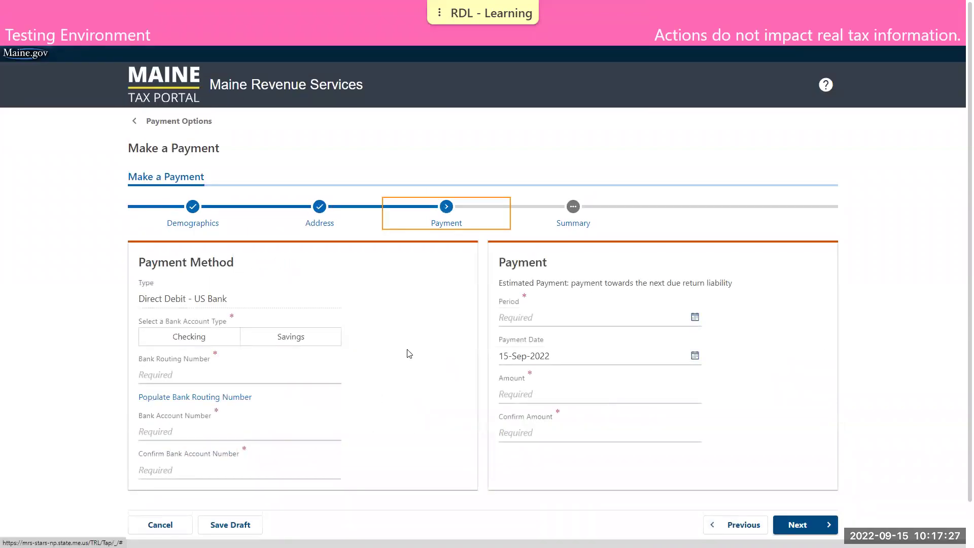
{"action": "scroll", "coordinate": [408, 352], "scroll_direction": "down", "scroll_amount": 1}
{"action": "scroll", "coordinate": [407, 352], "scroll_direction": "down", "scroll_amount": 1}
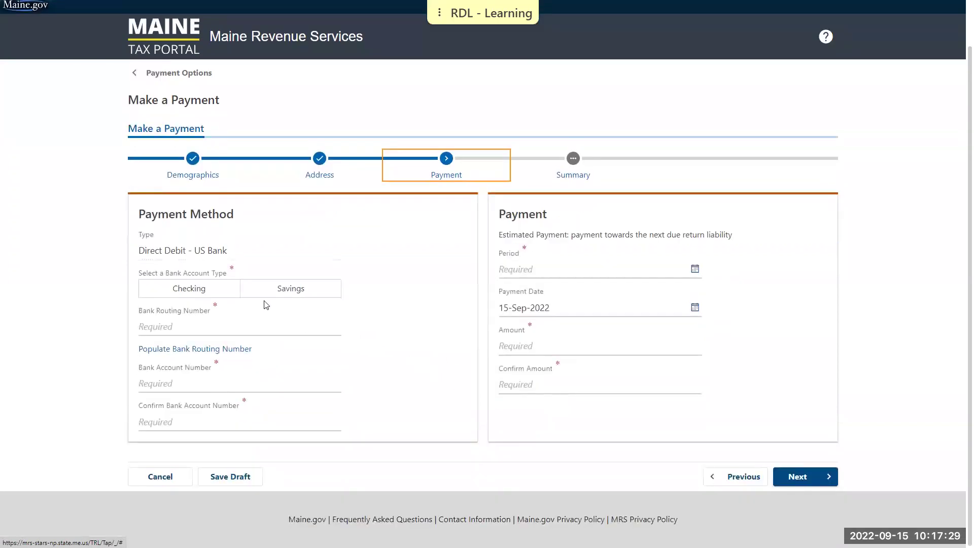
{"action": "left_click", "coordinate": [174, 288]}
{"action": "left_click", "coordinate": [174, 289]}
{"action": "left_click", "coordinate": [189, 349]}
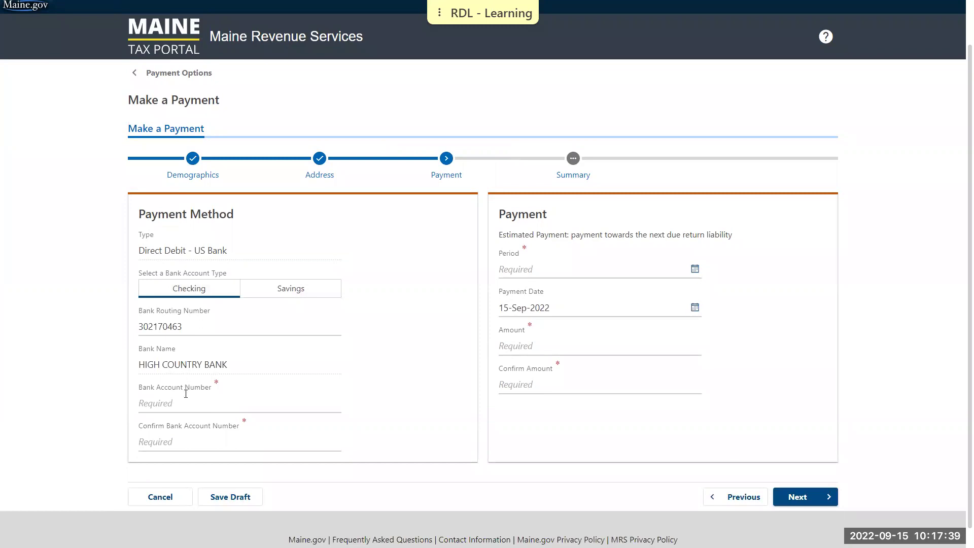
{"action": "left_click", "coordinate": [186, 397]}
{"action": "type", "text": "1"}
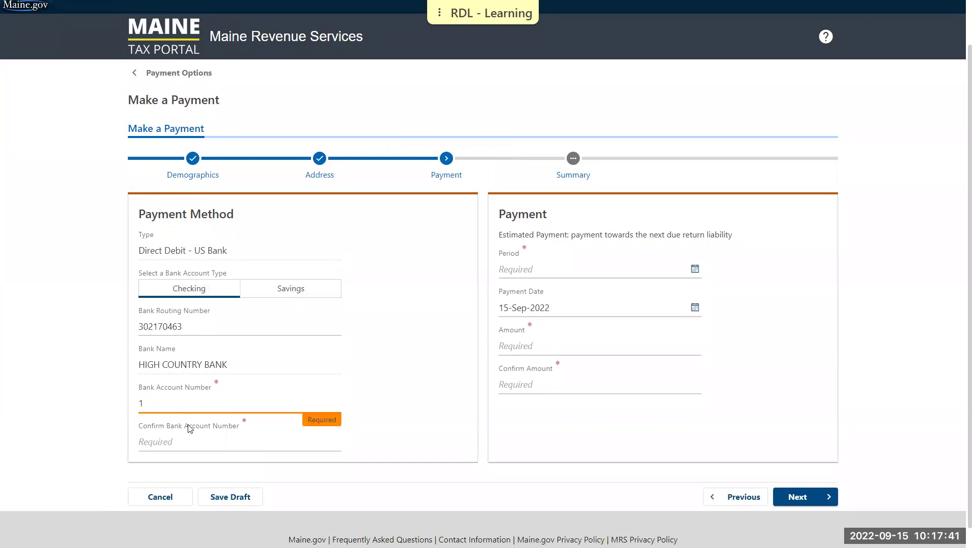
{"action": "left_click", "coordinate": [190, 434]}
{"action": "type", "text": "1"}
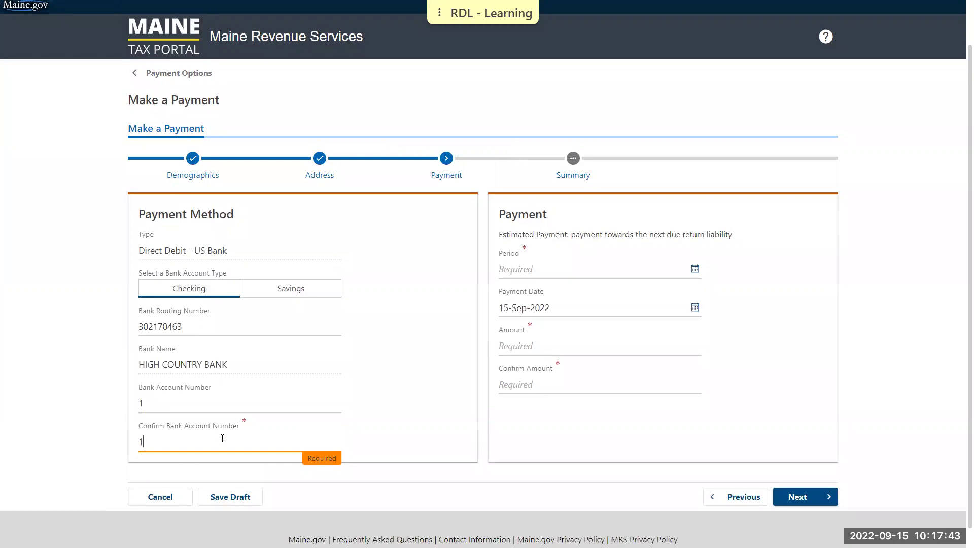
- Set the payment period to 12/31/2022 and the amount to 1,000.00, confirmed
{"action": "left_click", "coordinate": [541, 277]}
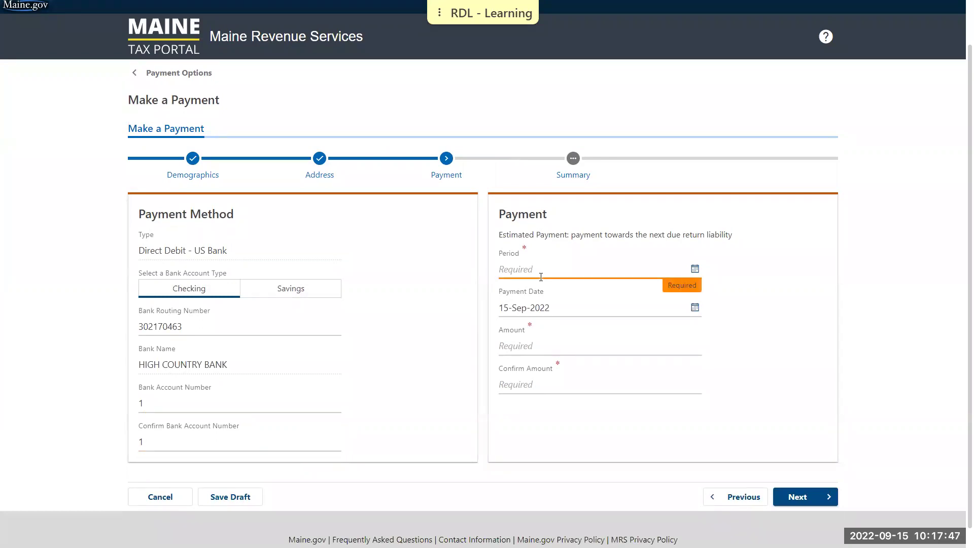
{"action": "type", "text": "12/31/2022"}
{"action": "left_click", "coordinate": [733, 288]}
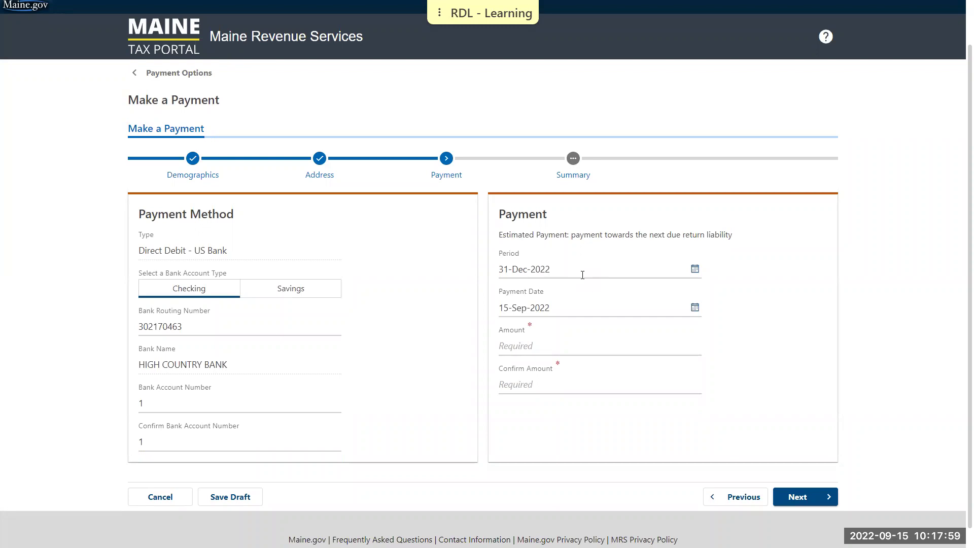
{"action": "left_click", "coordinate": [695, 269]}
{"action": "left_click", "coordinate": [643, 339]}
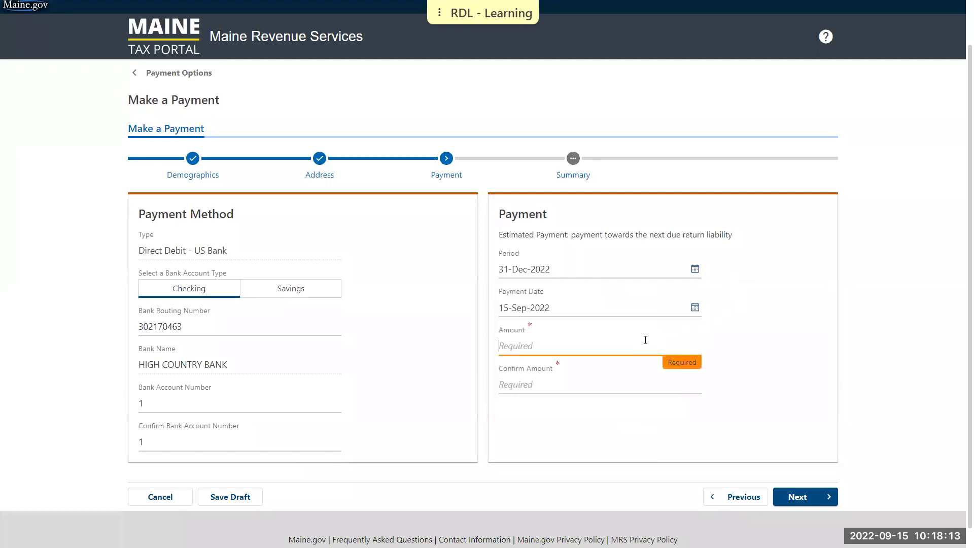
{"action": "type", "text": "1000"}
{"action": "key", "text": "Tab"}
{"action": "type", "text": "1000"}
{"action": "left_click", "coordinate": [743, 376]}
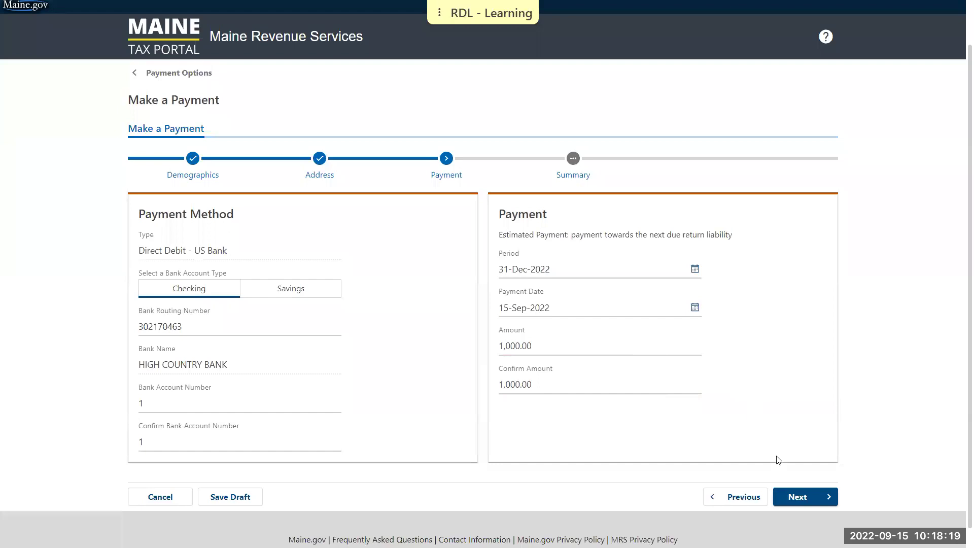
- Submit the estimated payment with a confirmed contact e-mail, then close the confirmation page
{"action": "left_click", "coordinate": [791, 489]}
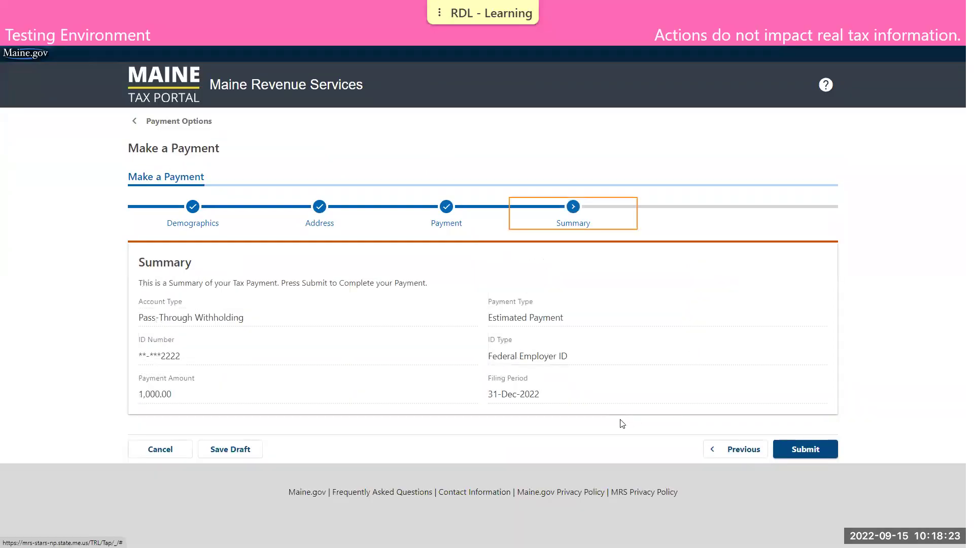
{"action": "left_click", "coordinate": [815, 449]}
{"action": "key", "text": "Tab"}
{"action": "left_click", "coordinate": [615, 346]}
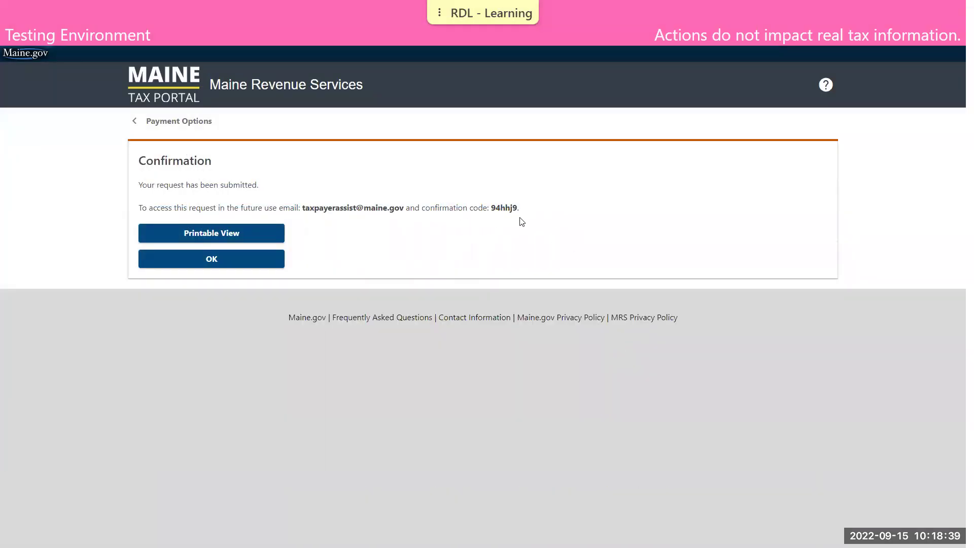
{"action": "left_click", "coordinate": [257, 265]}
- Use the Maine Tax Portal logo to go back to the home page with its login panel
{"action": "left_click", "coordinate": [179, 100]}
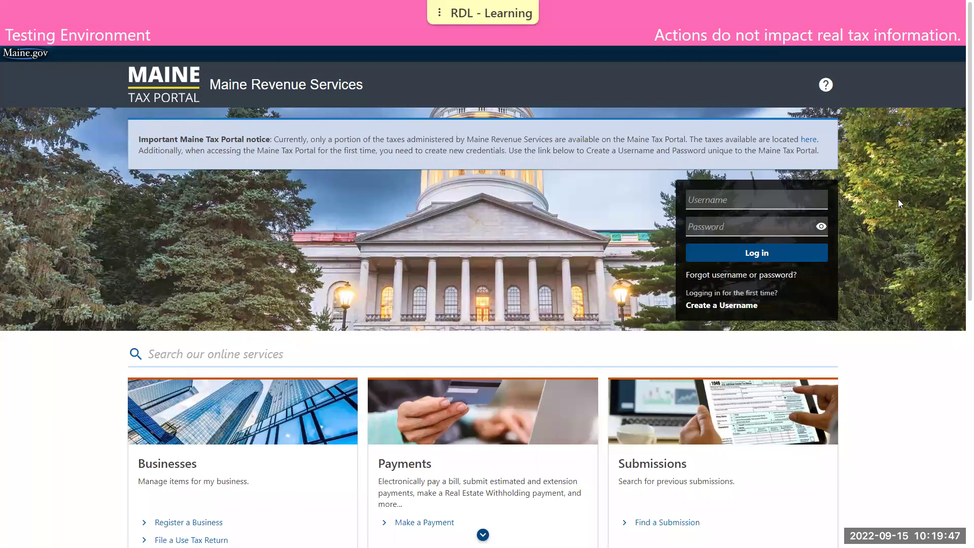
- Sign in with the demo business username and password, then auto-fill and confirm the security code
{"action": "left_click", "coordinate": [794, 198]}
{"action": "type", "text": "fakecompany"}
{"action": "key", "text": "Tab"}
{"action": "type", "text": "***************"}
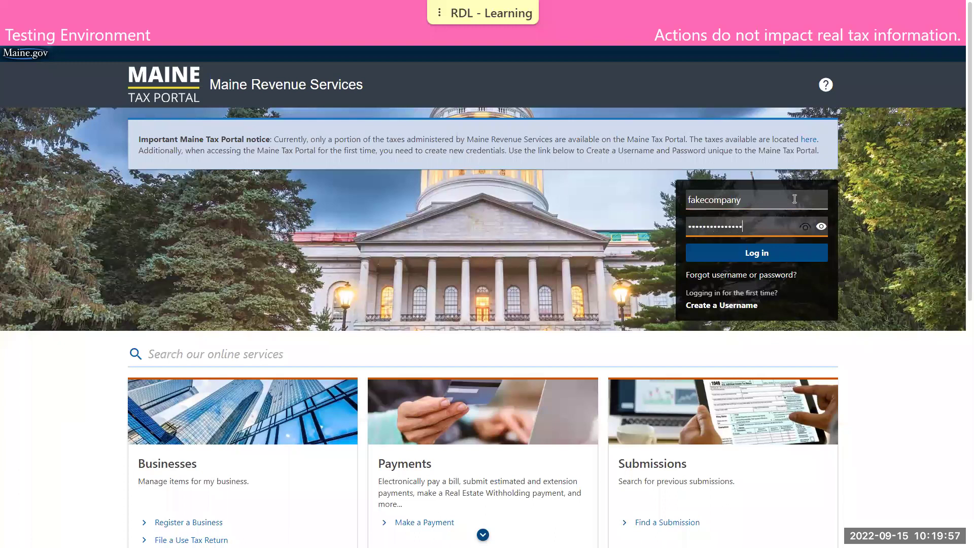
{"action": "type", "text": "**"}
{"action": "left_click", "coordinate": [766, 253]}
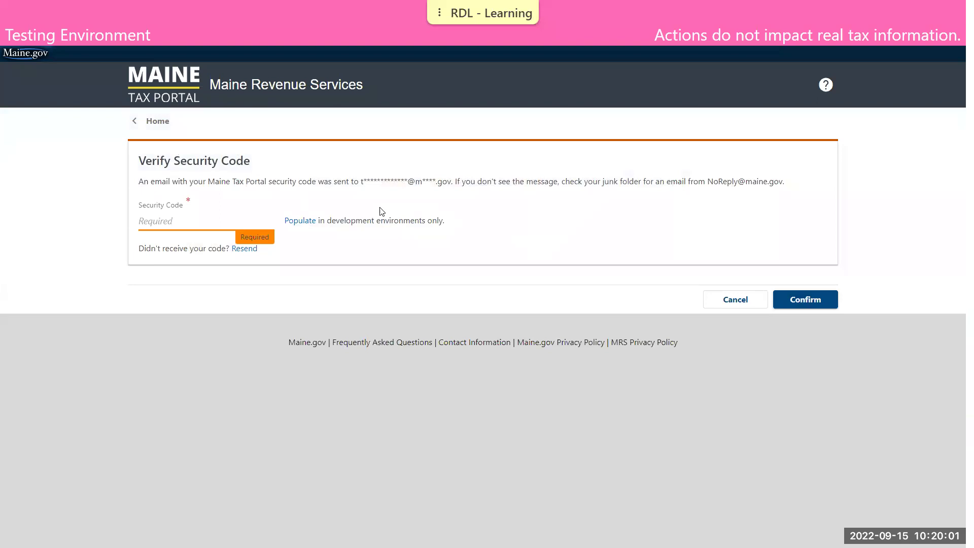
{"action": "left_click", "coordinate": [304, 220]}
{"action": "left_click", "coordinate": [805, 299]}
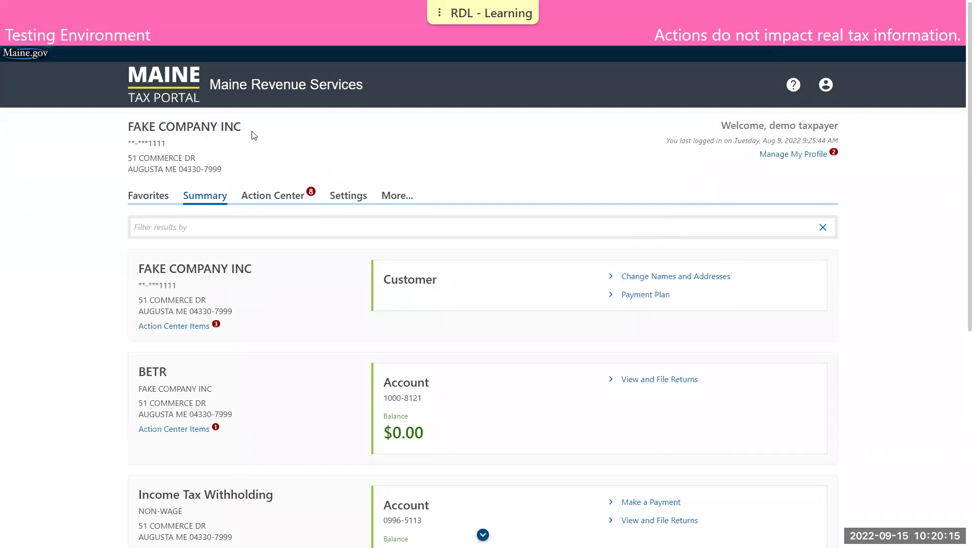
{"action": "scroll", "coordinate": [274, 132], "scroll_direction": "down", "scroll_amount": 2}
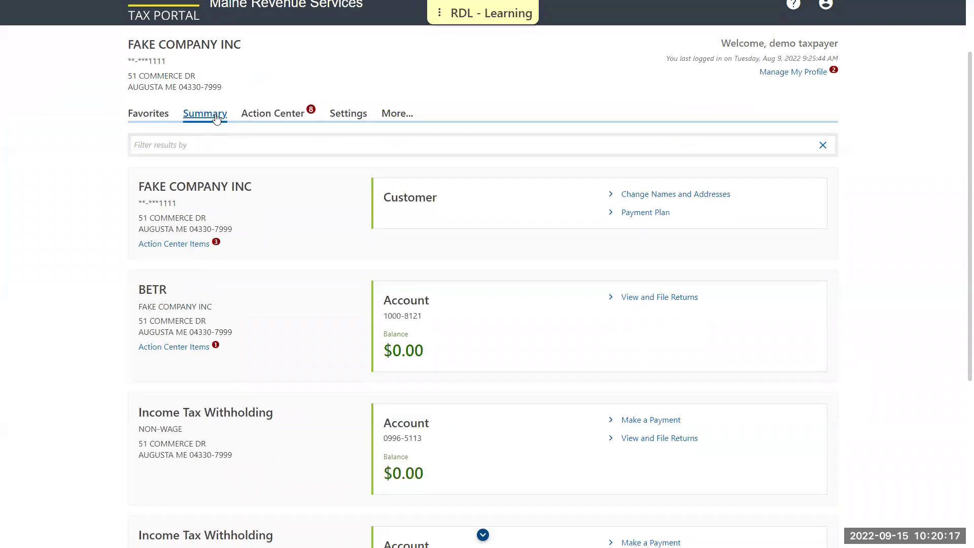
{"action": "scroll", "coordinate": [247, 218], "scroll_direction": "down", "scroll_amount": 5}
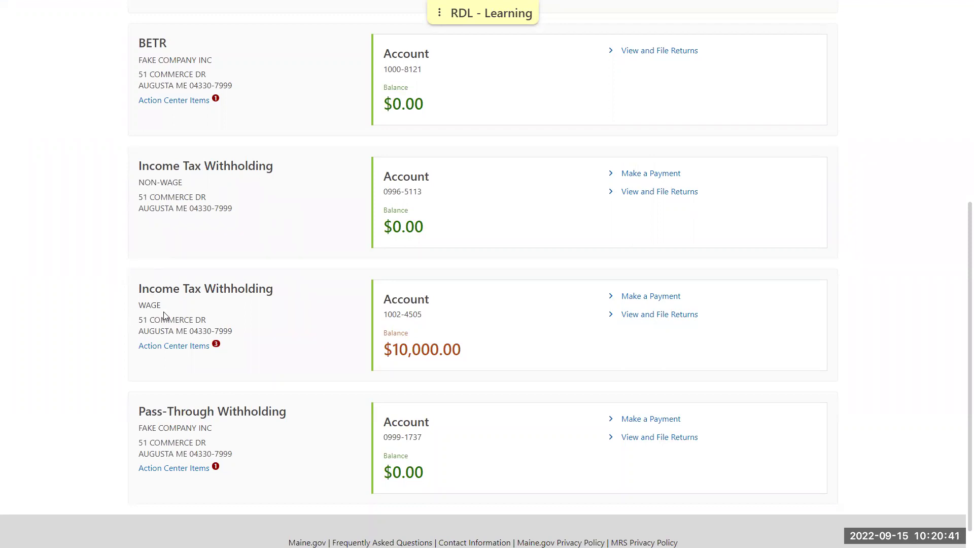
- Open the wage withholding account's returns and start filing the 30-Jun-2022 Withholding Return
{"action": "left_click", "coordinate": [649, 315]}
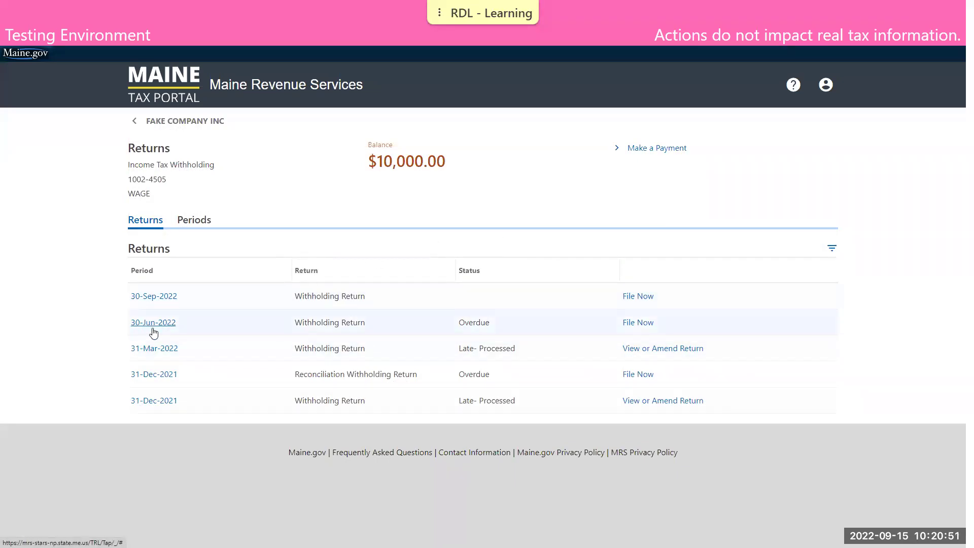
{"action": "left_click", "coordinate": [640, 324]}
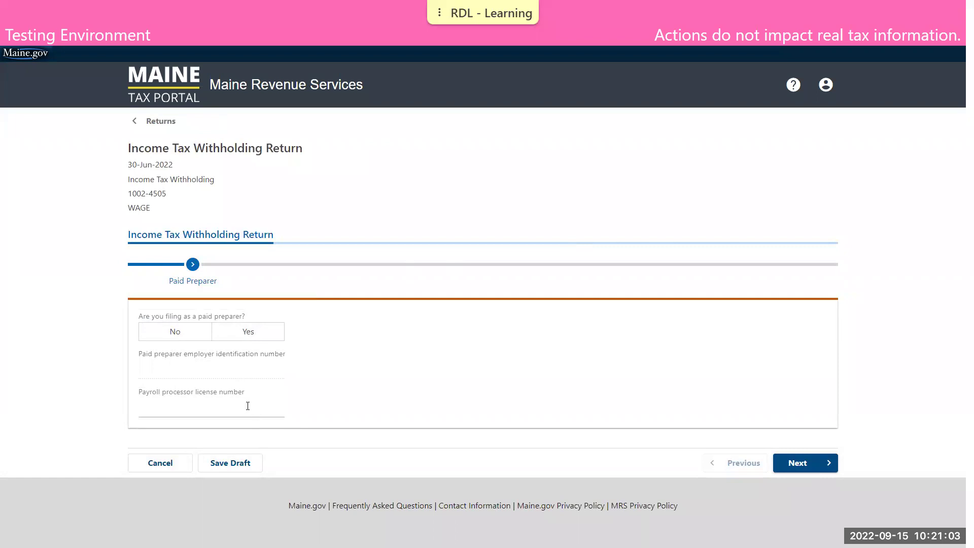
- Declare no paid preparer, then record Schedule 1 payments of 300 on 04/15/2022 and 250 on 04/29/2022
{"action": "left_click", "coordinate": [188, 338]}
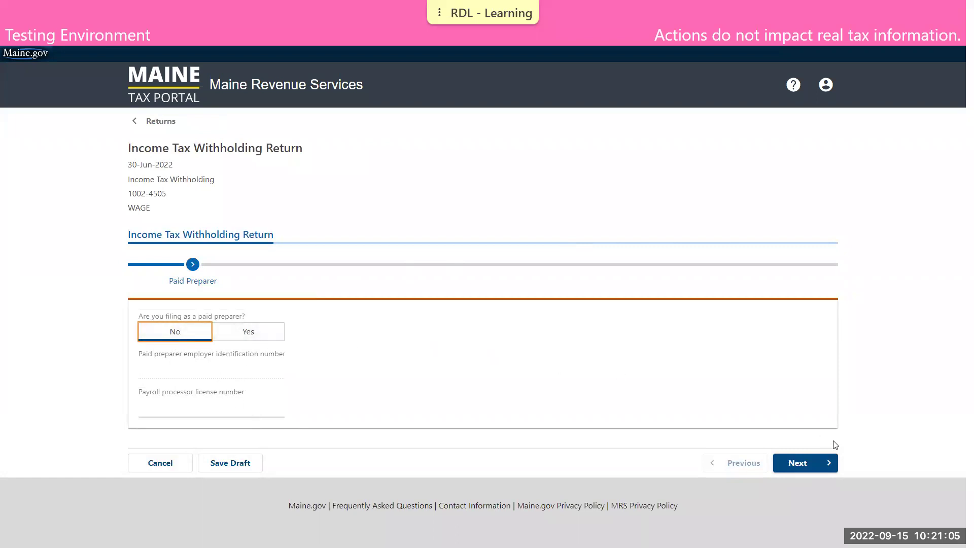
{"action": "left_click", "coordinate": [814, 464]}
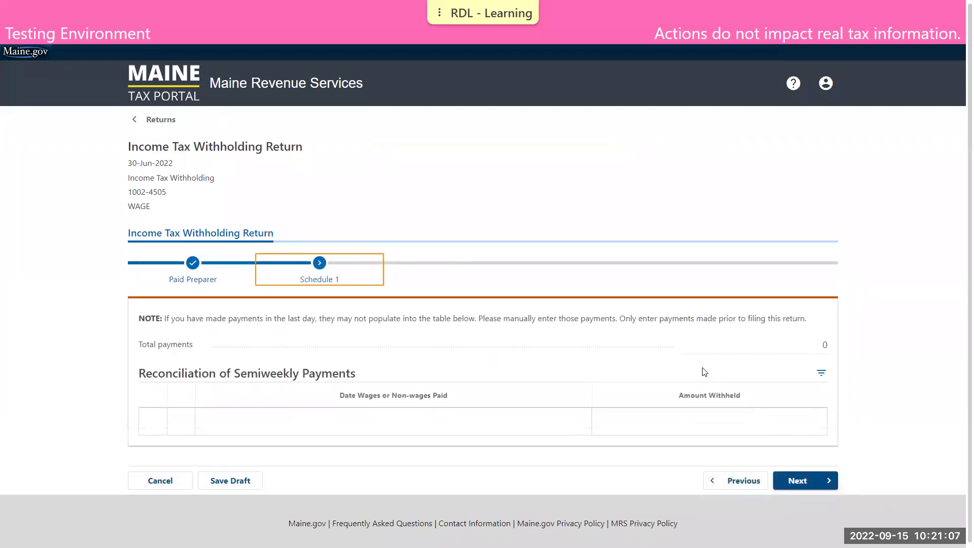
{"action": "left_click", "coordinate": [531, 422]}
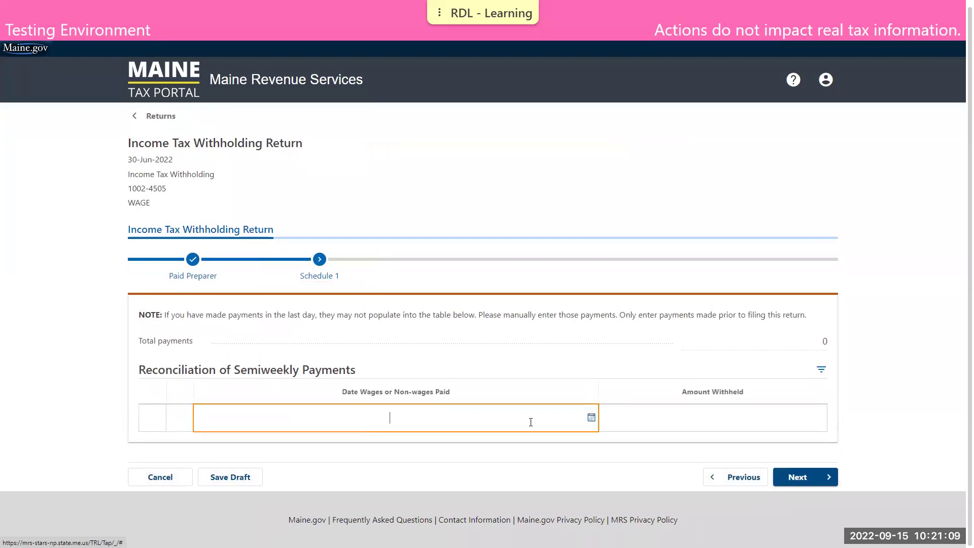
{"action": "type", "text": "04/15/2022"}
{"action": "key", "text": "Tab"}
{"action": "type", "text": "300"}
{"action": "key", "text": "Tab"}
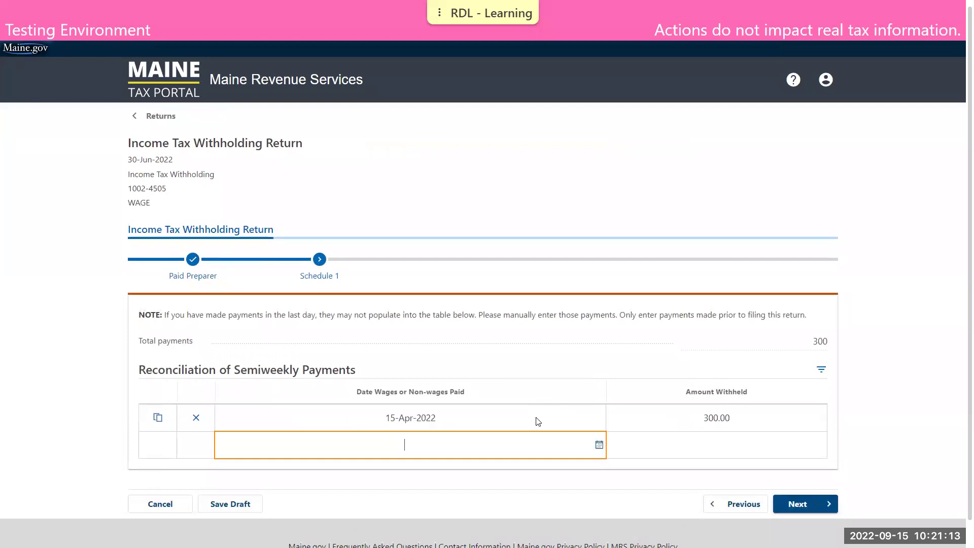
{"action": "type", "text": "04/29/2022"}
{"action": "key", "text": "Tab"}
{"action": "type", "text": "350"}
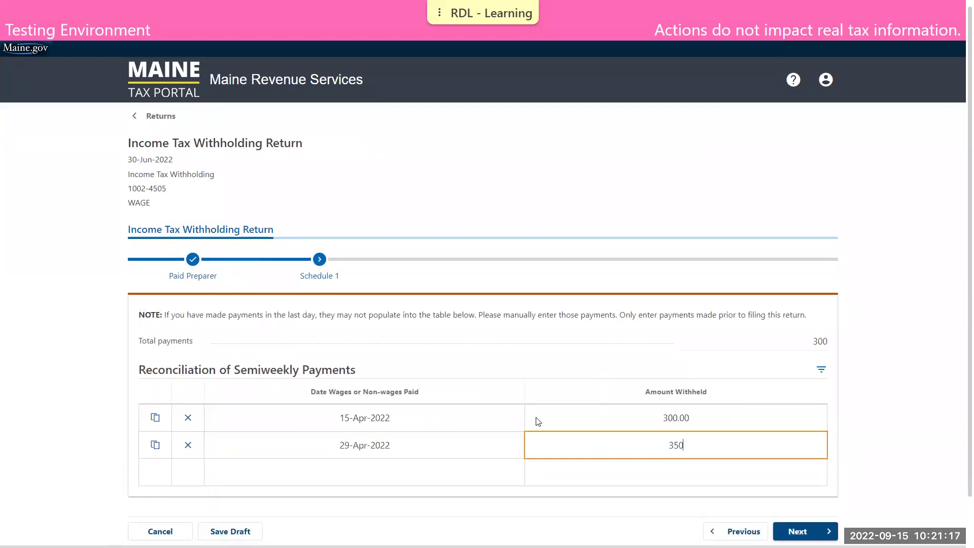
{"action": "key", "text": "BackSpace"}
{"action": "key", "text": "BackSpace"}
{"action": "key", "text": "BackSpace"}
{"action": "type", "text": "250"}
{"action": "key", "text": "Tab"}
- Add payments 300 (05/13), 250 (05/27), 300 (06/10), 300 (06/24), totalling 1,700, and continue
{"action": "type", "text": "05/13"}
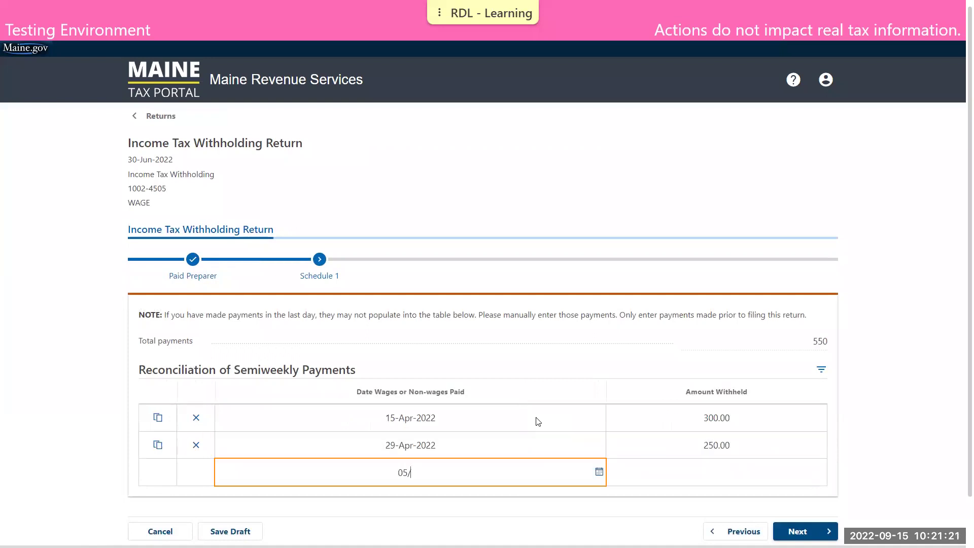
{"action": "key", "text": "Tab"}
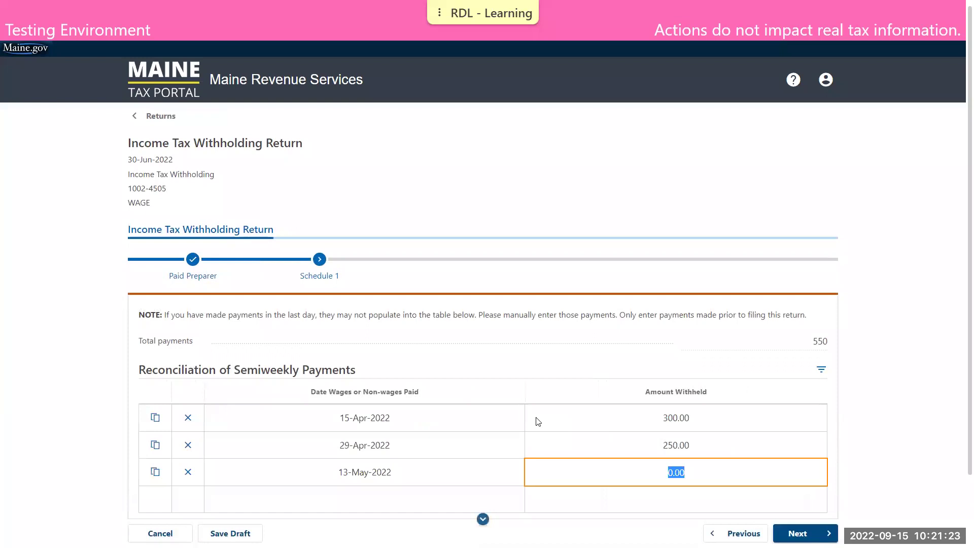
{"action": "type", "text": "300"}
{"action": "key", "text": "Tab"}
{"action": "type", "text": "/27"}
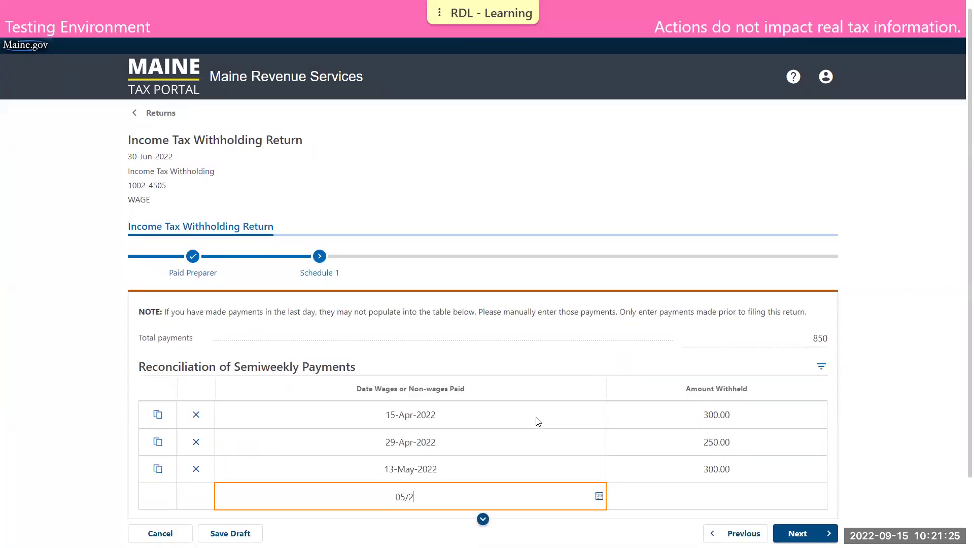
{"action": "key", "text": "Tab"}
{"action": "type", "text": "250"}
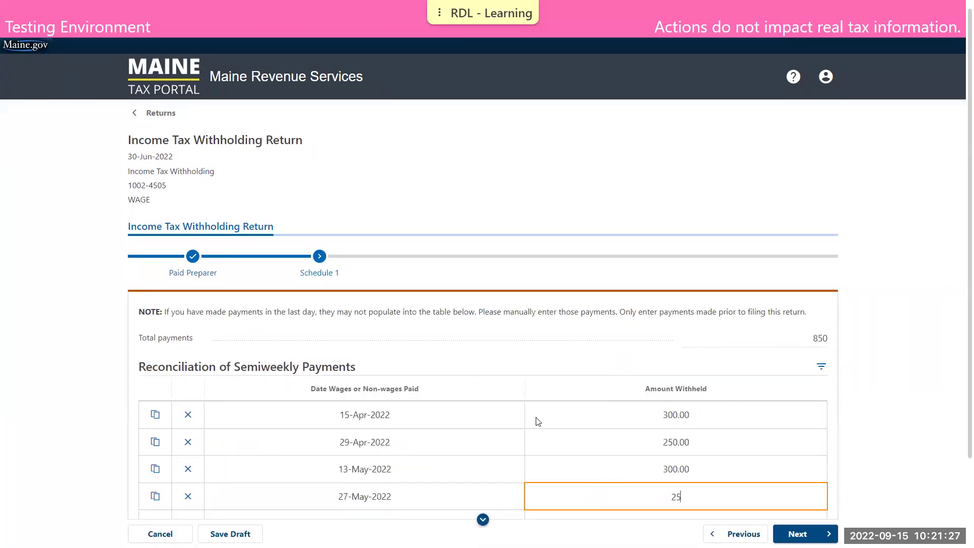
{"action": "key", "text": "Tab"}
{"action": "type", "text": "06/10"}
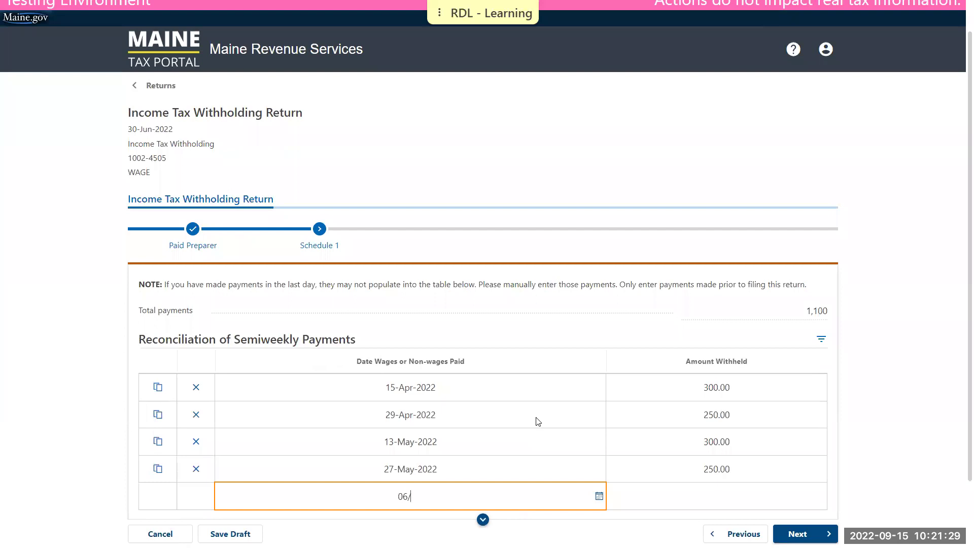
{"action": "key", "text": "Tab"}
{"action": "type", "text": "300"}
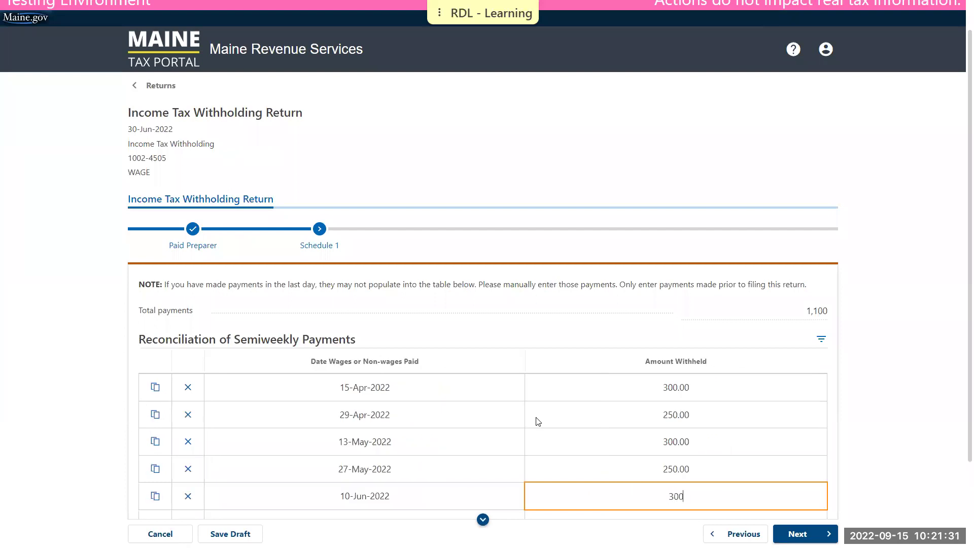
{"action": "key", "text": "Tab"}
{"action": "type", "text": "06/24"}
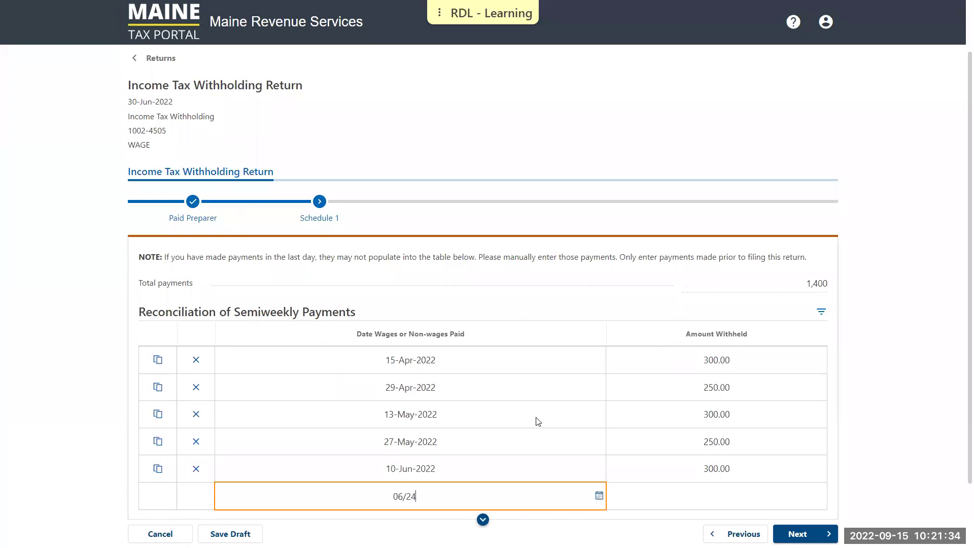
{"action": "key", "text": "Tab"}
{"action": "type", "text": "300"}
{"action": "left_click", "coordinate": [951, 387]}
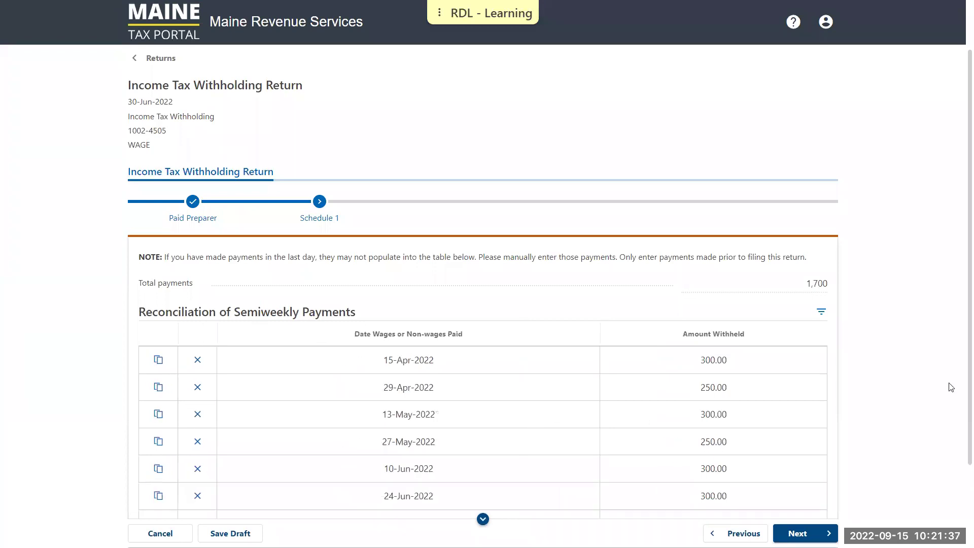
{"action": "scroll", "coordinate": [926, 365], "scroll_direction": "down", "scroll_amount": 2}
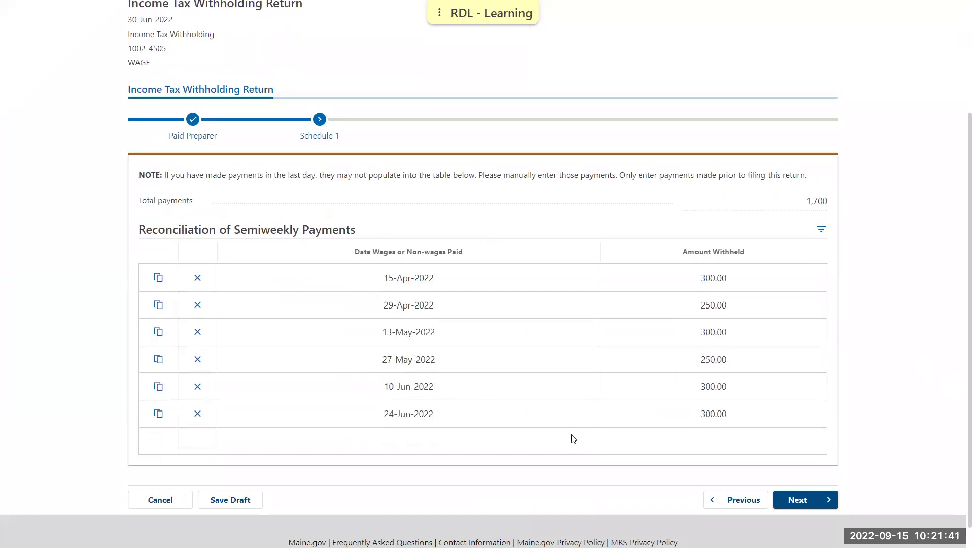
{"action": "left_click", "coordinate": [798, 499]}
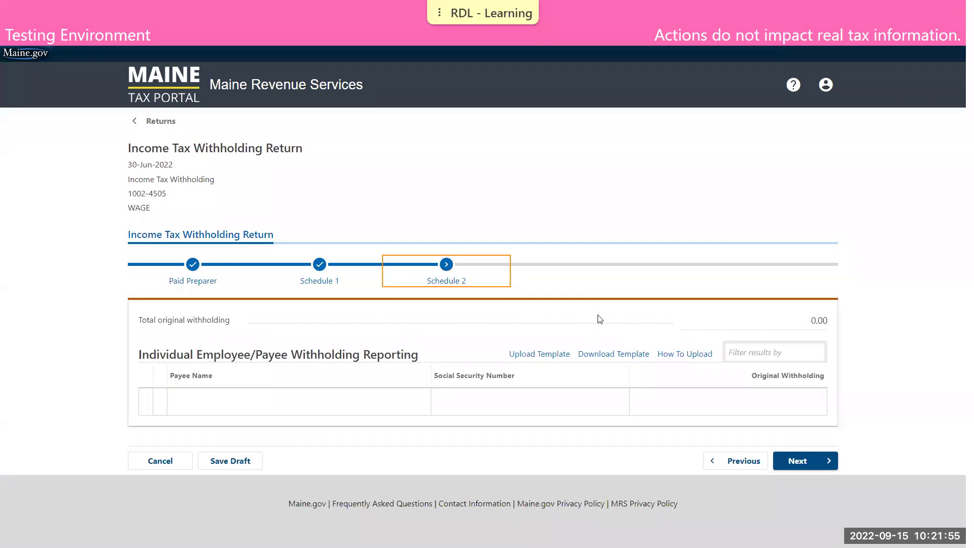
- Try the empty first payee row's name, social security number and withholding cells without entering data
{"action": "left_click", "coordinate": [386, 400]}
{"action": "left_click", "coordinate": [478, 393]}
{"action": "left_click", "coordinate": [670, 397]}
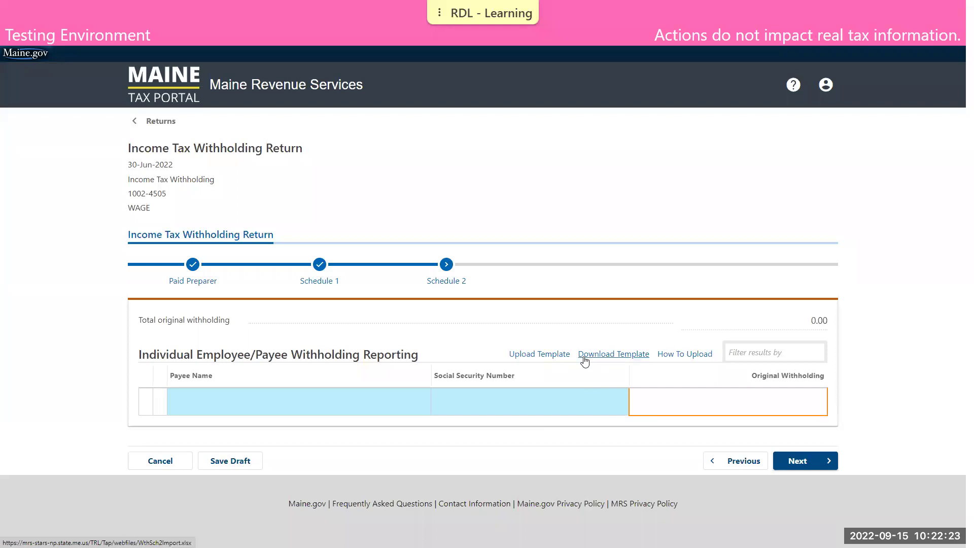
{"action": "left_click", "coordinate": [546, 340]}
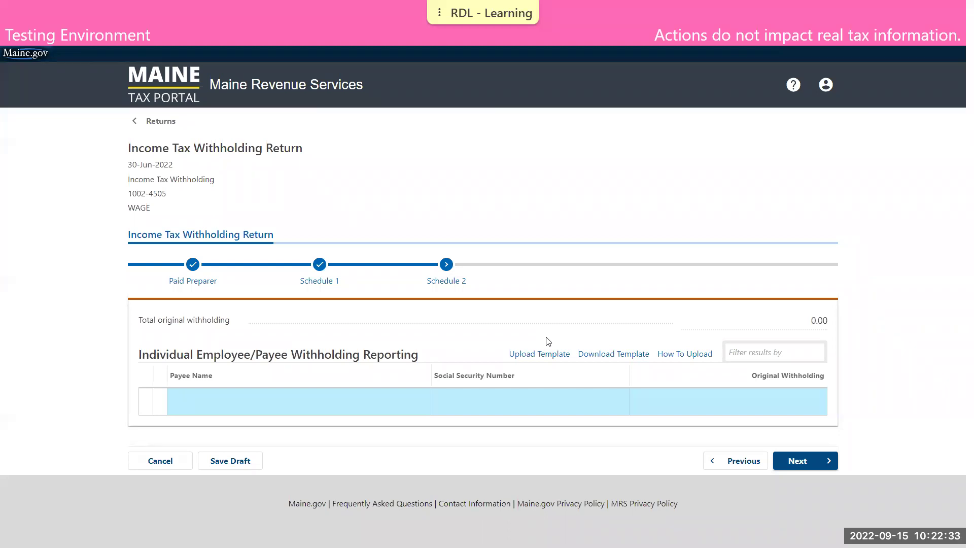
- Review the downloaded Schedule 2 template and read the How To Upload instructions
{"action": "key", "text": "alt+Tab"}
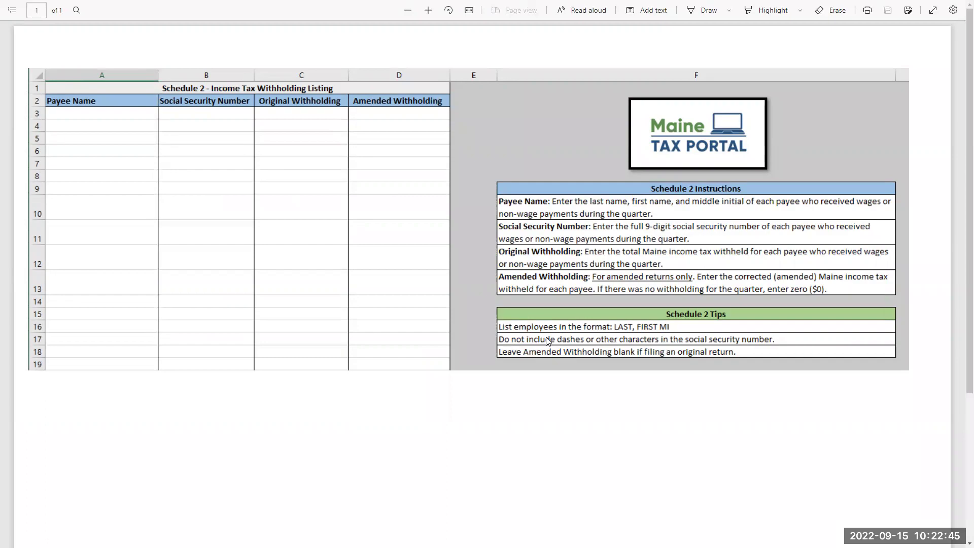
{"action": "key", "text": "ctrl+w"}
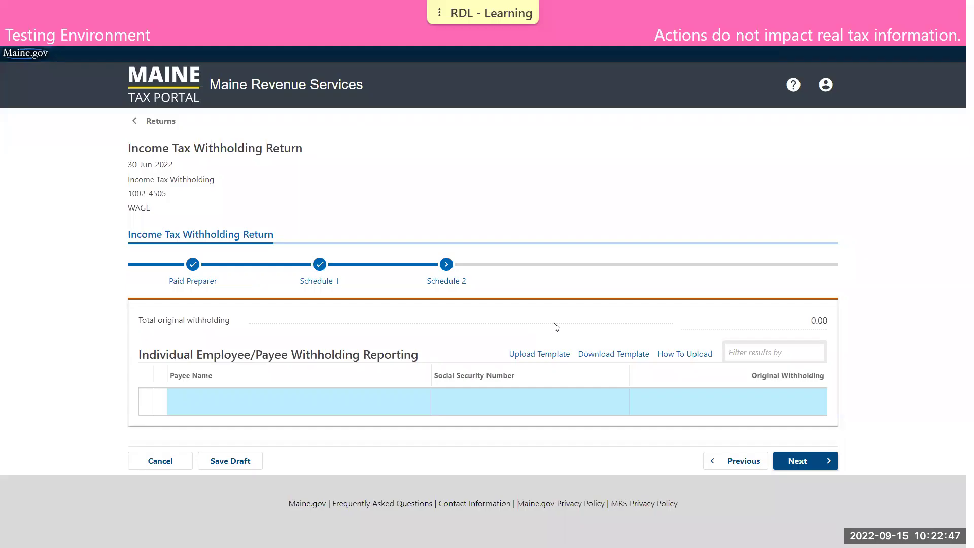
{"action": "left_click", "coordinate": [671, 353]}
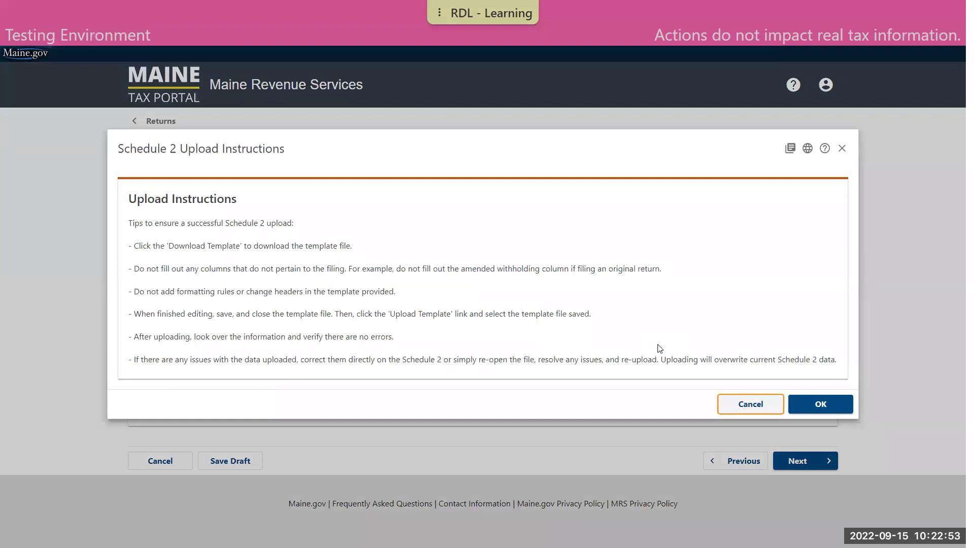
{"action": "left_click", "coordinate": [827, 406]}
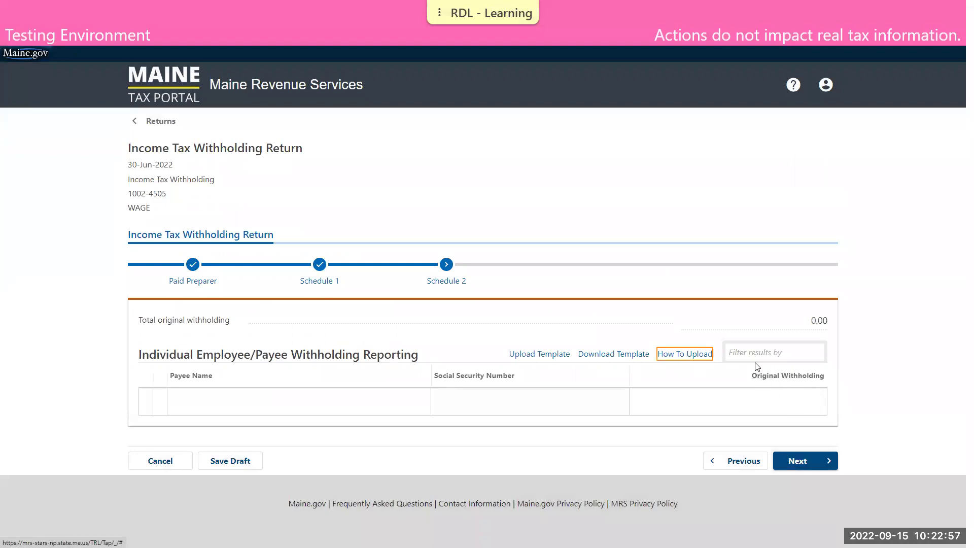
- Import the spreadsheet WthSch2Import.xlsx into the Schedule 2 payee grid
{"action": "left_click", "coordinate": [554, 356]}
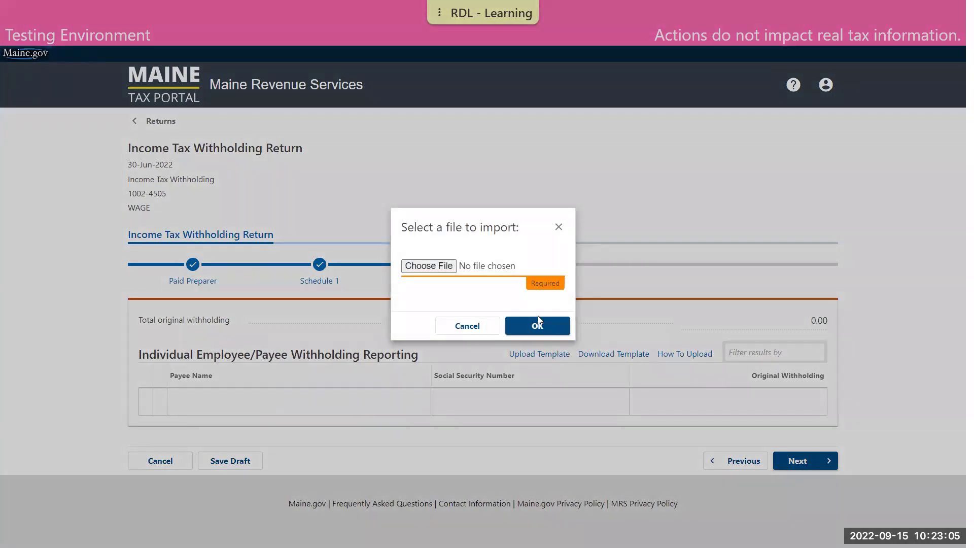
{"action": "left_click", "coordinate": [437, 265]}
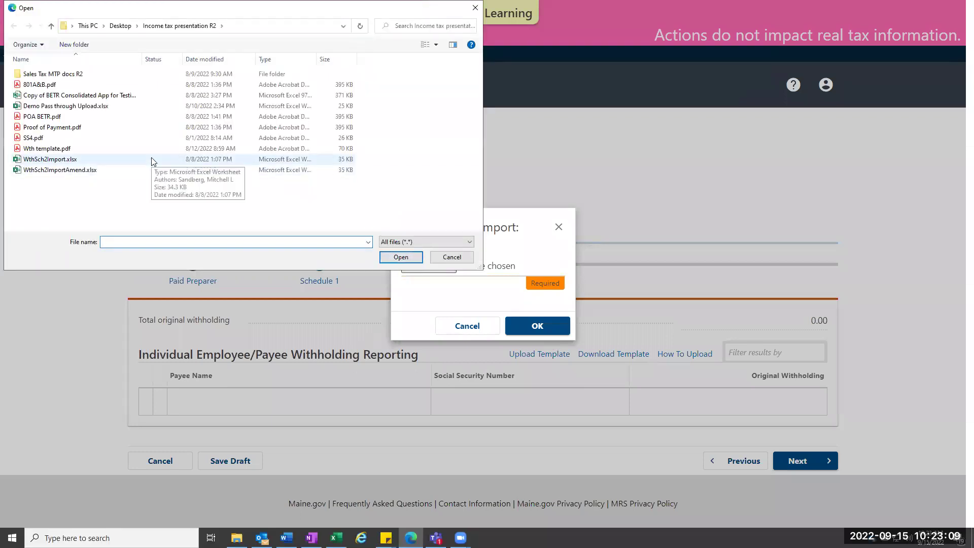
{"action": "left_click", "coordinate": [152, 158]}
{"action": "left_click", "coordinate": [400, 258]}
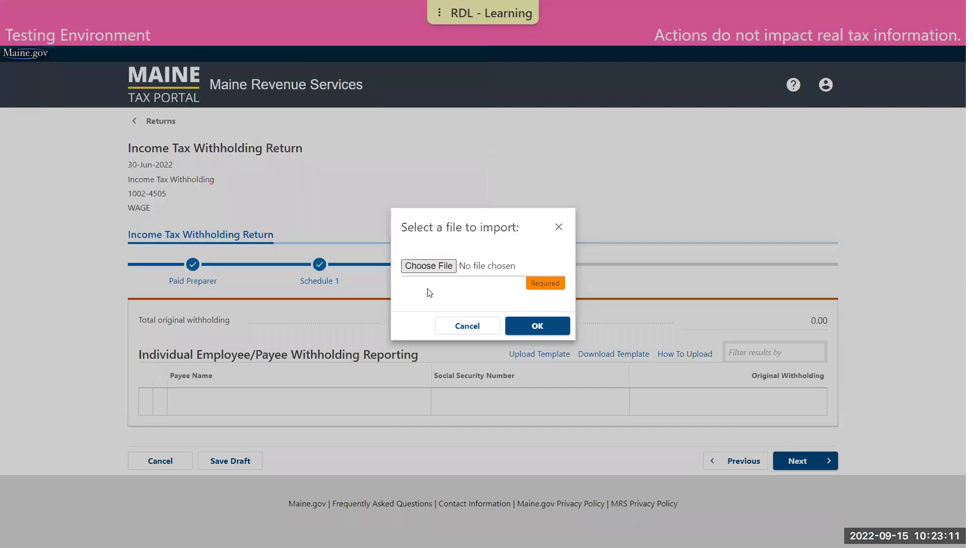
{"action": "left_click", "coordinate": [536, 325]}
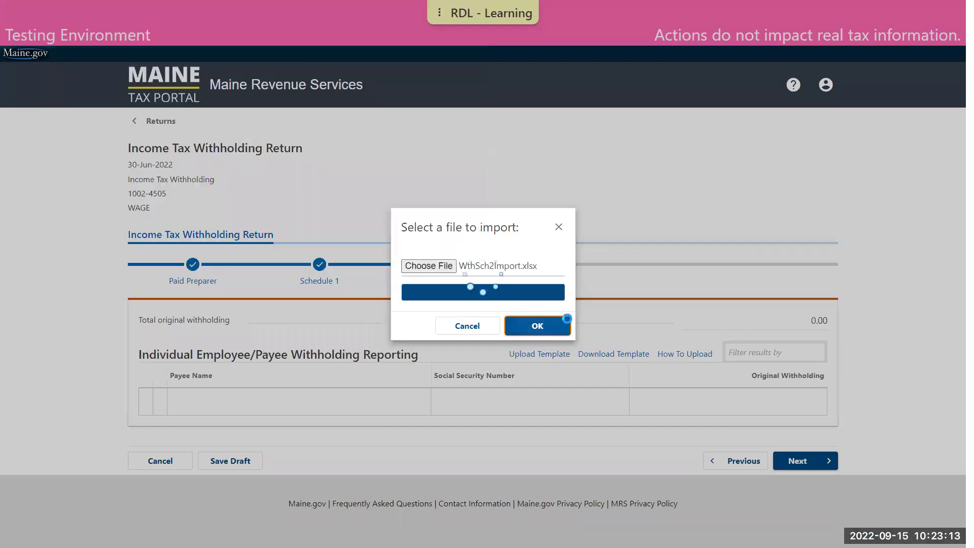
- Review the imported payee rows totalling 1,700.00 and move on to the Withholding step
{"action": "scroll", "coordinate": [613, 306], "scroll_direction": "down", "scroll_amount": 3}
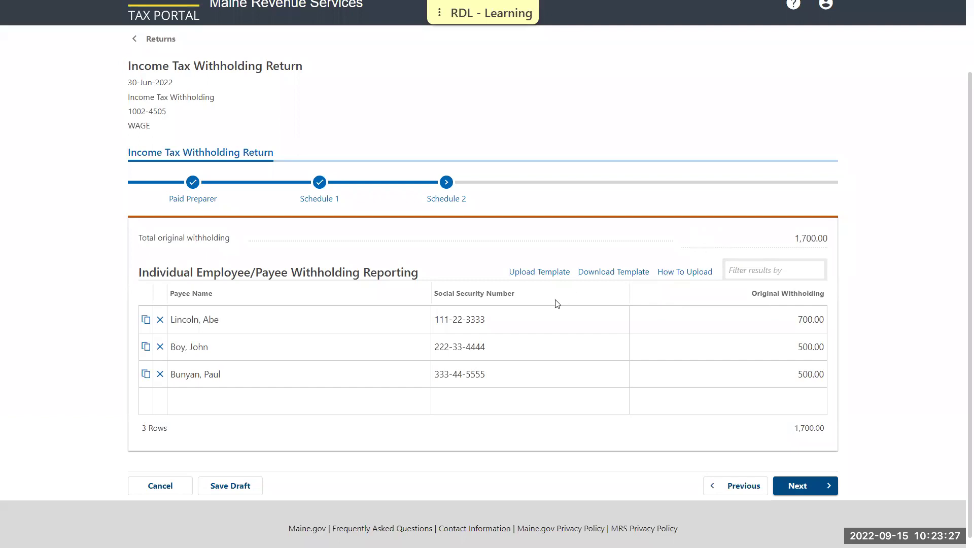
{"action": "left_click", "coordinate": [549, 314]}
{"action": "left_click", "coordinate": [346, 347]}
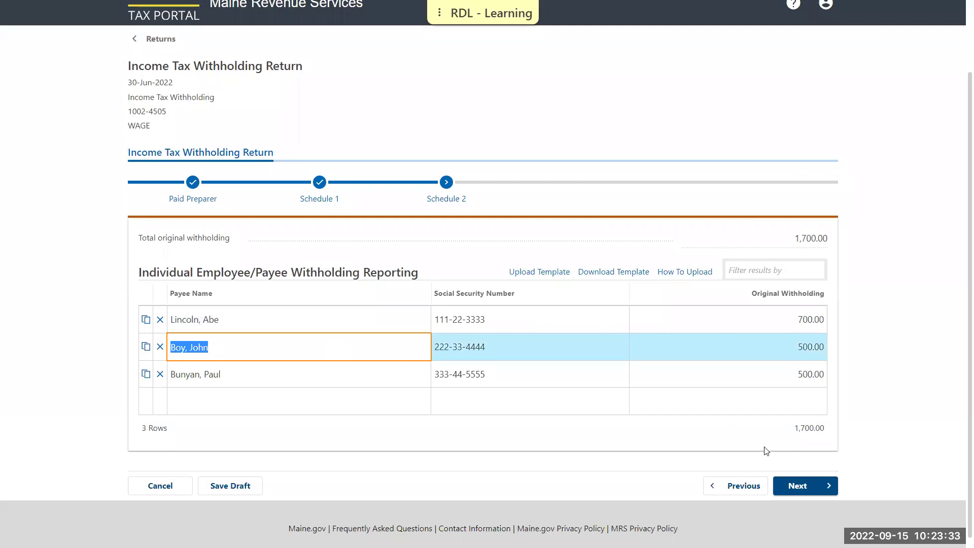
{"action": "left_click", "coordinate": [803, 486]}
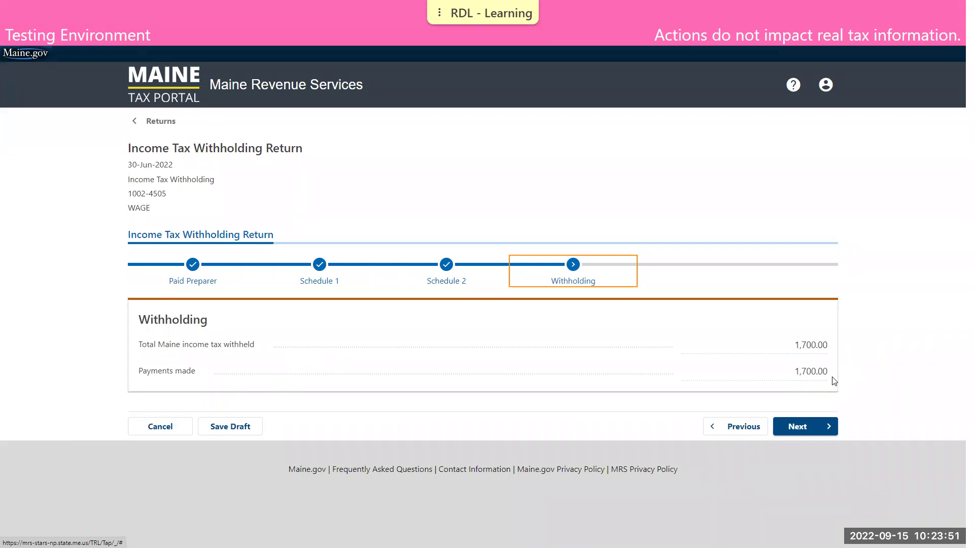
- Advance the June 2022 return from Withholding through Balance and Summary to Declaration
{"action": "left_click", "coordinate": [820, 427]}
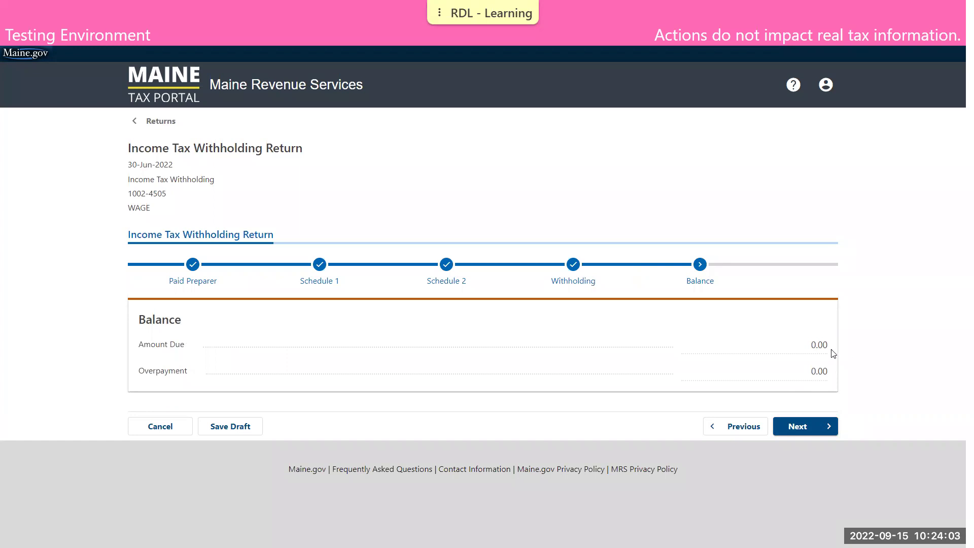
{"action": "left_click", "coordinate": [799, 426]}
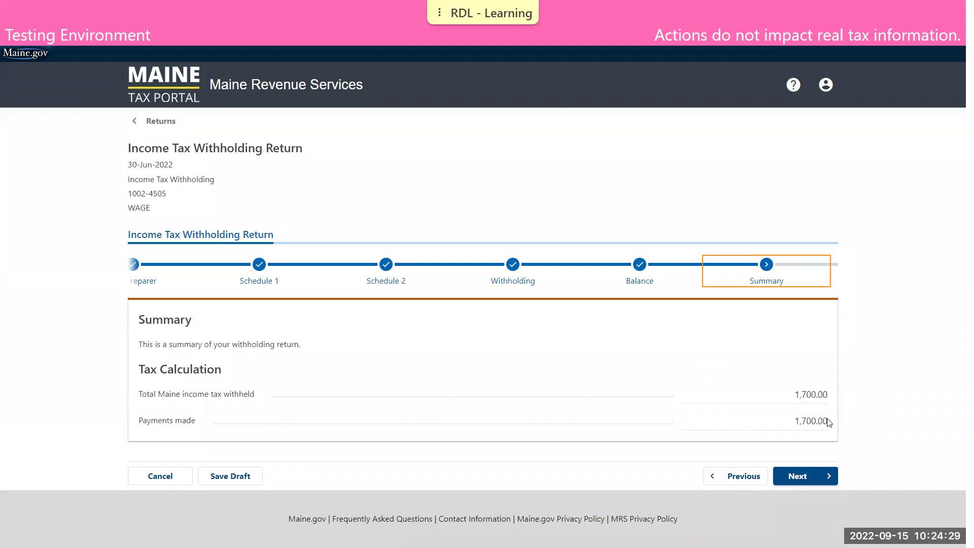
{"action": "left_click", "coordinate": [814, 476]}
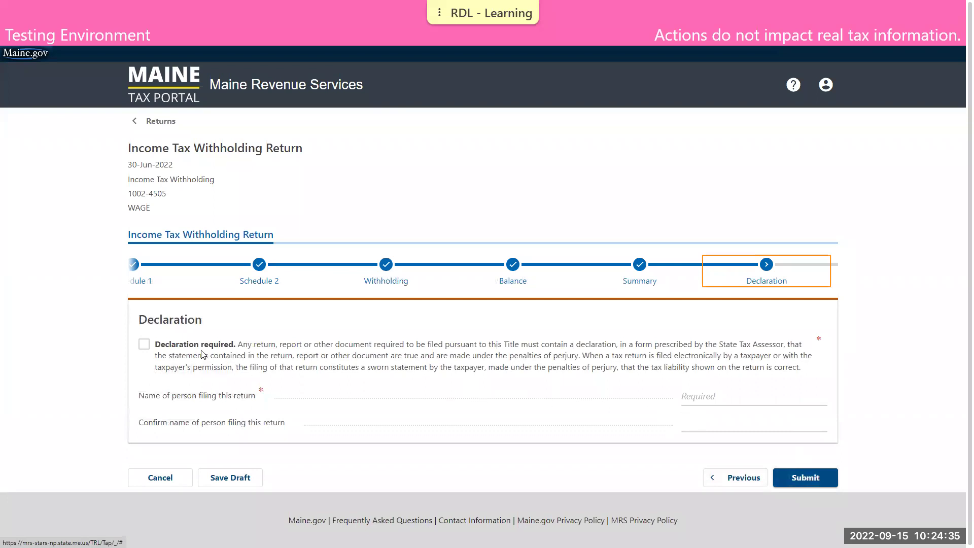
- Accept the required declaration, enter the filer's name in both name fields, and submit the return
{"action": "left_click", "coordinate": [145, 344]}
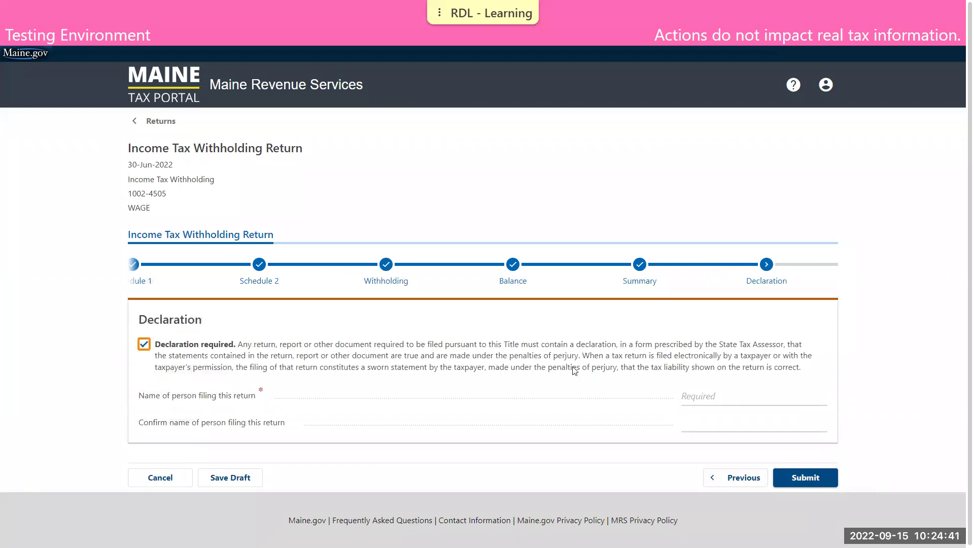
{"action": "left_click", "coordinate": [706, 397]}
{"action": "type", "text": "DEMO TAXPAYER"}
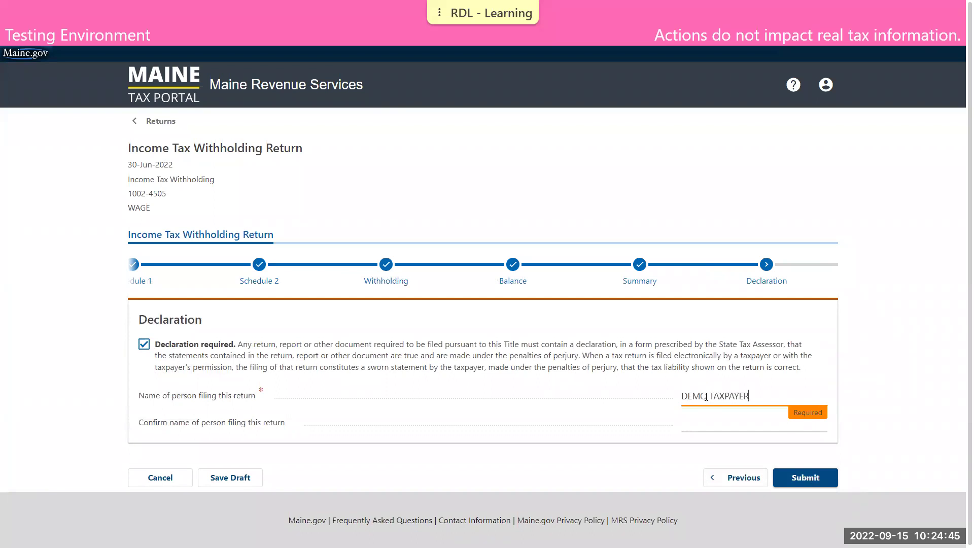
{"action": "key", "text": "Tab"}
{"action": "type", "text": "DEMO TAXPAYER"}
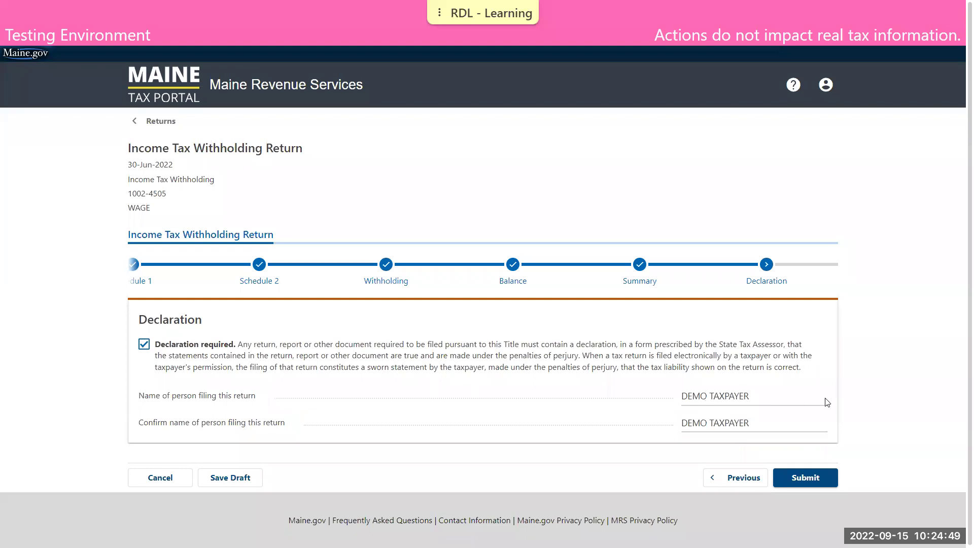
{"action": "left_click", "coordinate": [807, 478]}
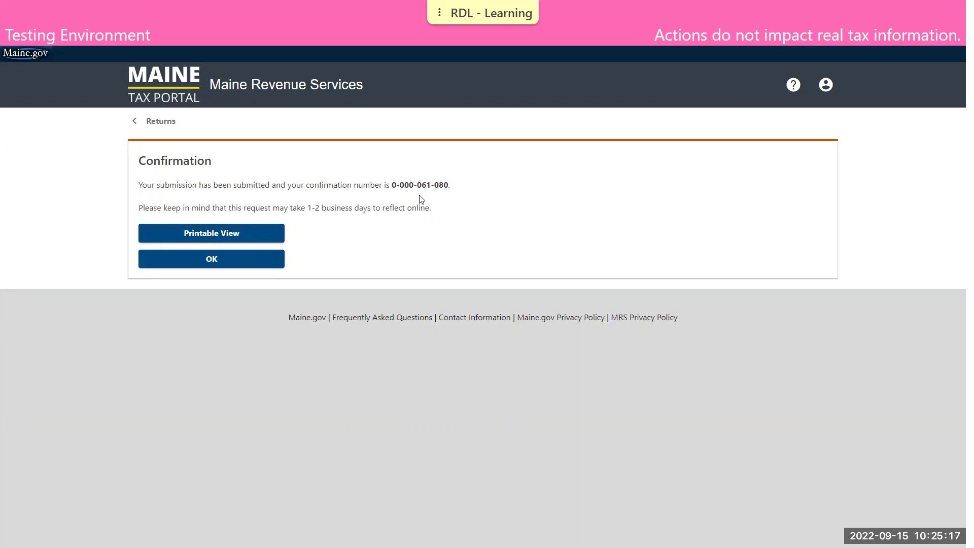
- Dismiss the confirmation and open the 31-Mar-2022 return via View or Amend Return
{"action": "left_click", "coordinate": [276, 259]}
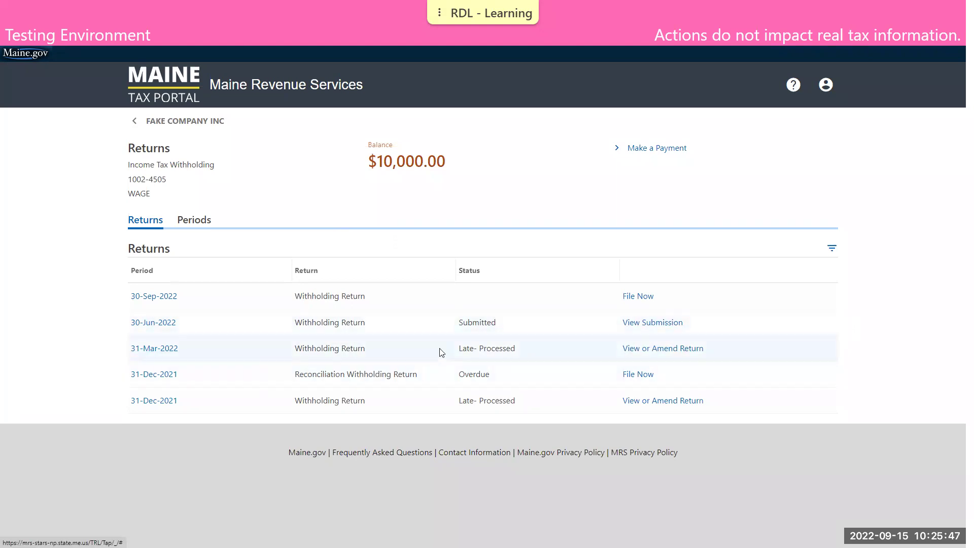
{"action": "left_click", "coordinate": [669, 352]}
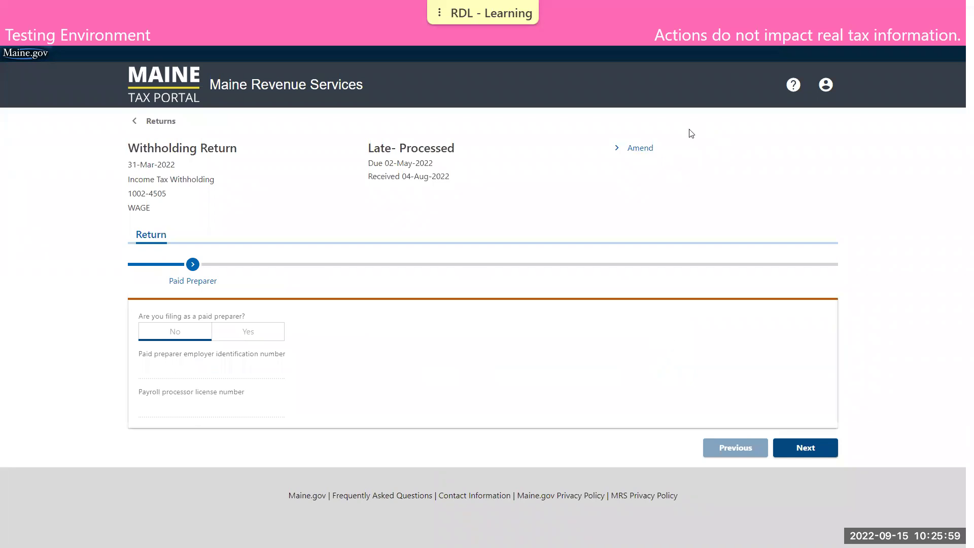
- Begin amending the March 2022 return, keeping paid preparer set to No
{"action": "left_click", "coordinate": [640, 148]}
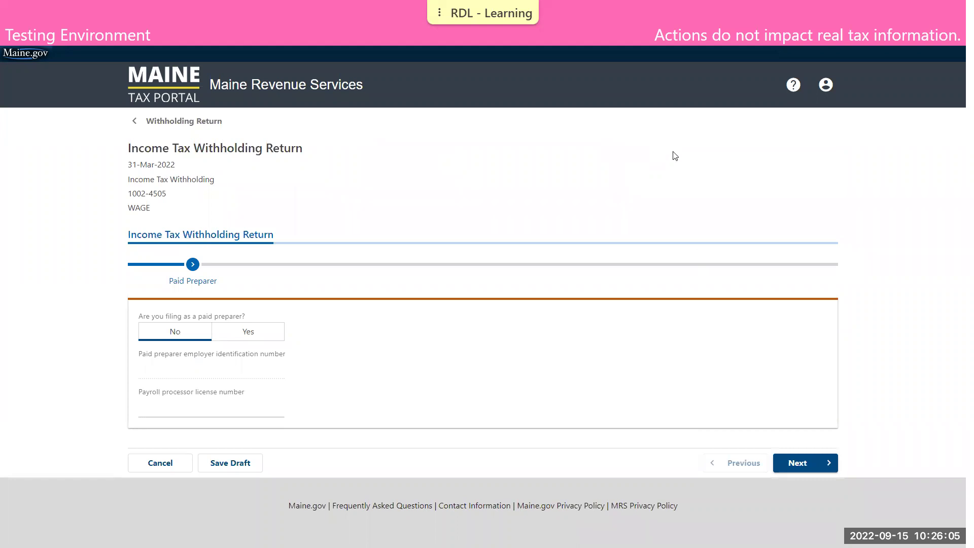
{"action": "left_click", "coordinate": [154, 336]}
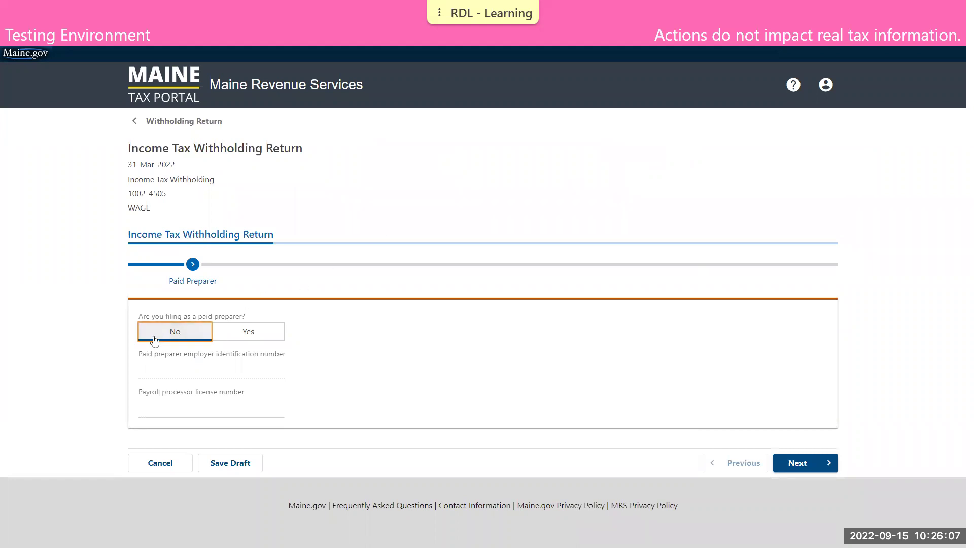
{"action": "left_click", "coordinate": [794, 463]}
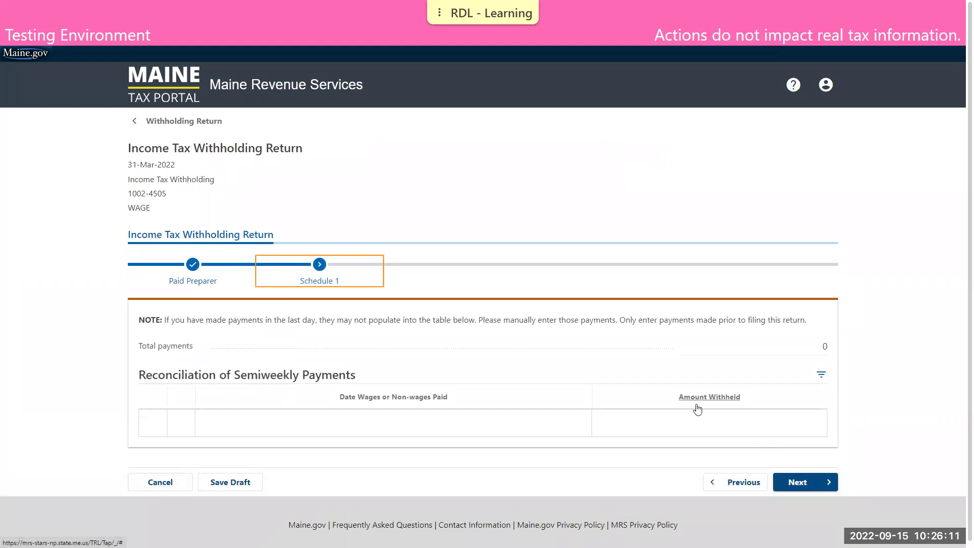
- Add a 04/22 semiweekly payment of 2,000.00 on Schedule 1 and continue to Schedule 2
{"action": "left_click", "coordinate": [425, 433]}
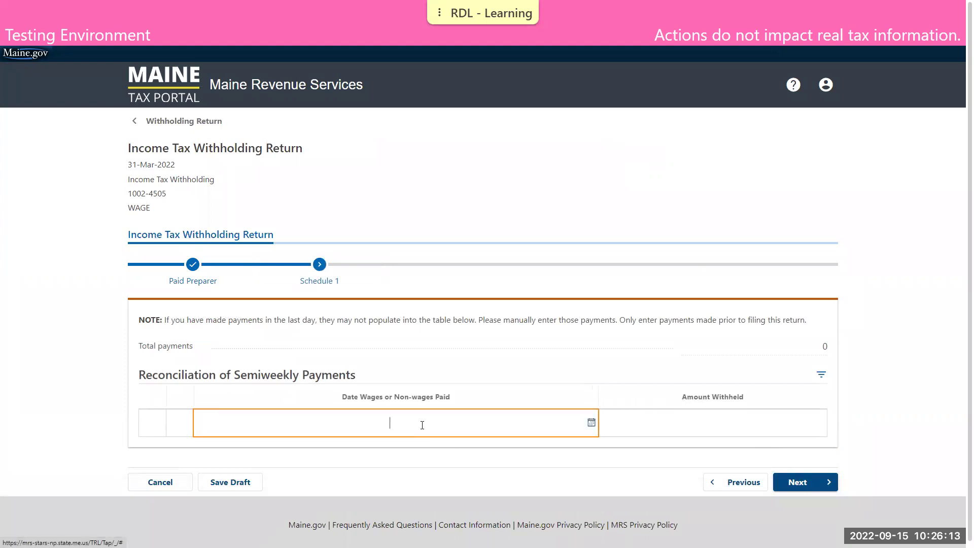
{"action": "type", "text": "04/22"}
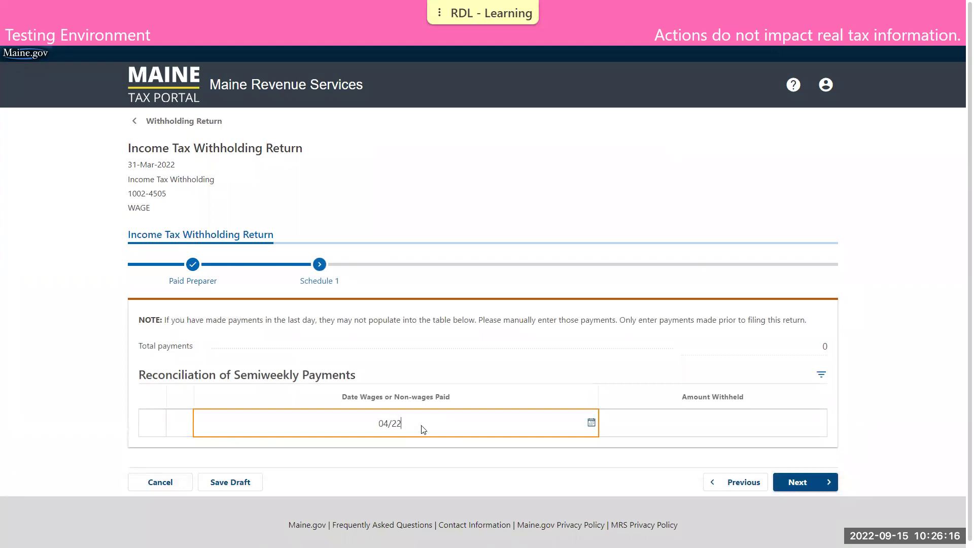
{"action": "key", "text": "Tab"}
{"action": "type", "text": "2000"}
{"action": "left_click", "coordinate": [534, 366]}
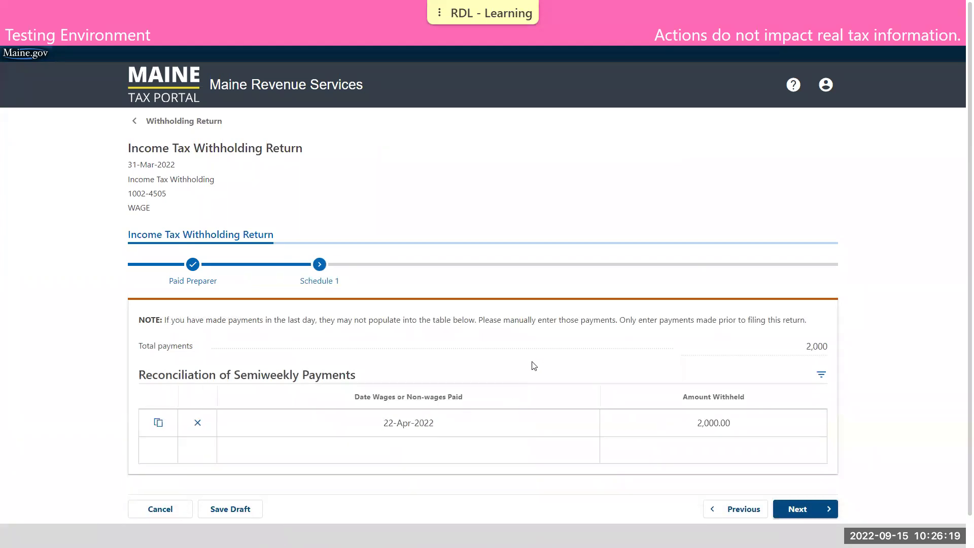
{"action": "scroll", "coordinate": [556, 352], "scroll_direction": "down", "scroll_amount": 1}
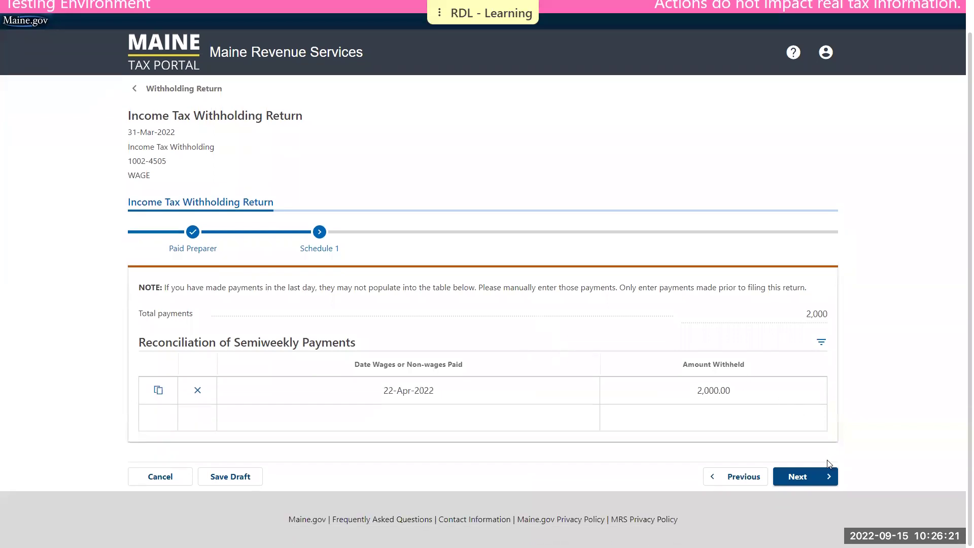
{"action": "left_click", "coordinate": [801, 477]}
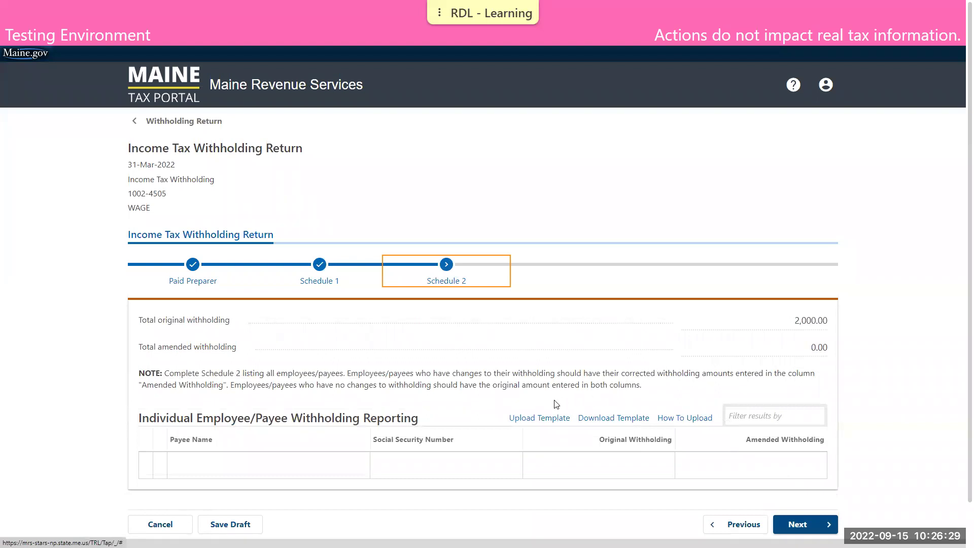
- Import the payee rows from WthSch2ImportAmend.xlsx into Schedule 2 with Upload Template
{"action": "left_click", "coordinate": [530, 416]}
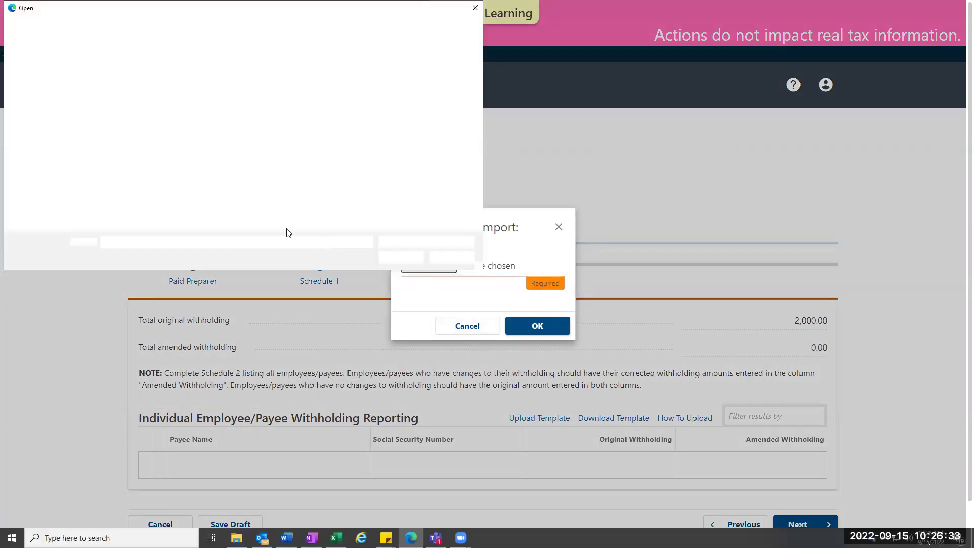
{"action": "left_click", "coordinate": [109, 170]}
{"action": "double_click", "coordinate": [109, 171]}
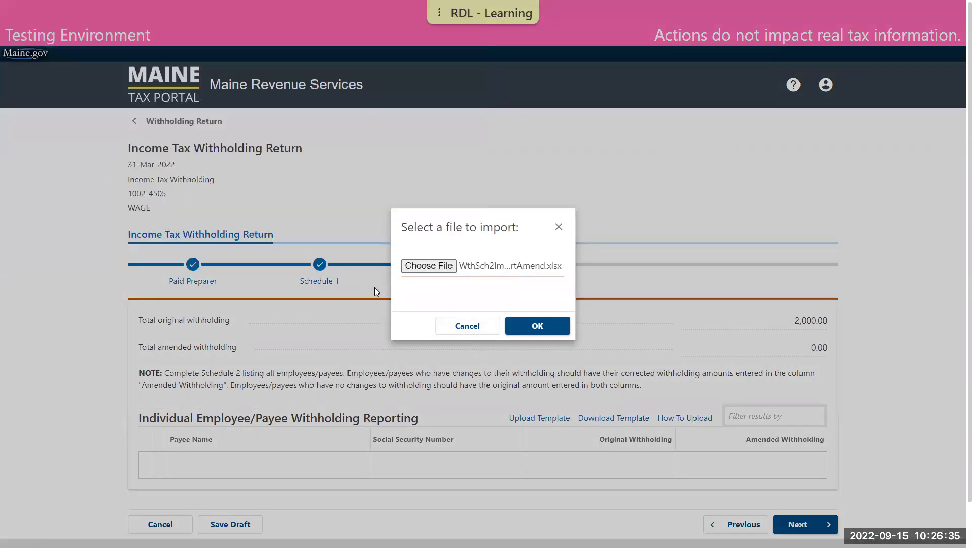
{"action": "left_click", "coordinate": [530, 326]}
{"action": "scroll", "coordinate": [549, 320], "scroll_direction": "down", "scroll_amount": 3}
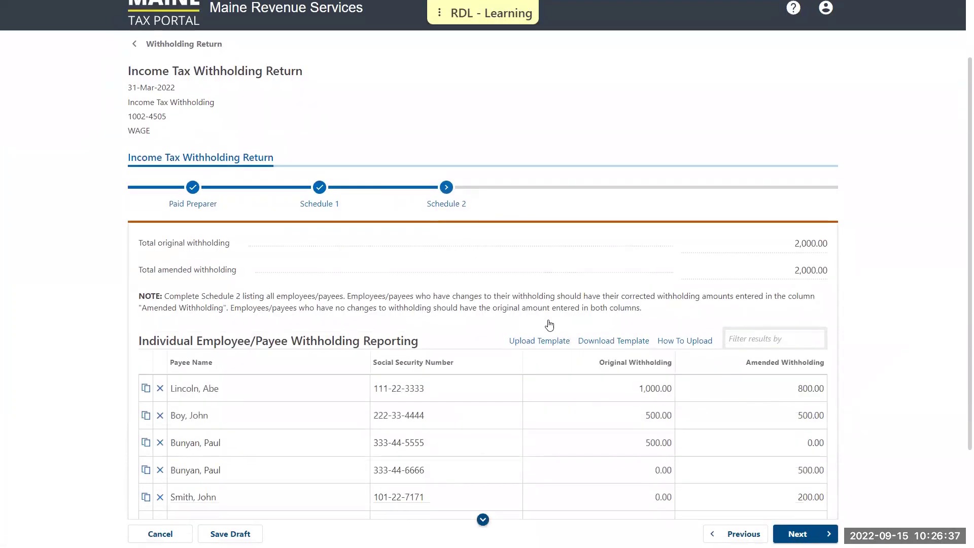
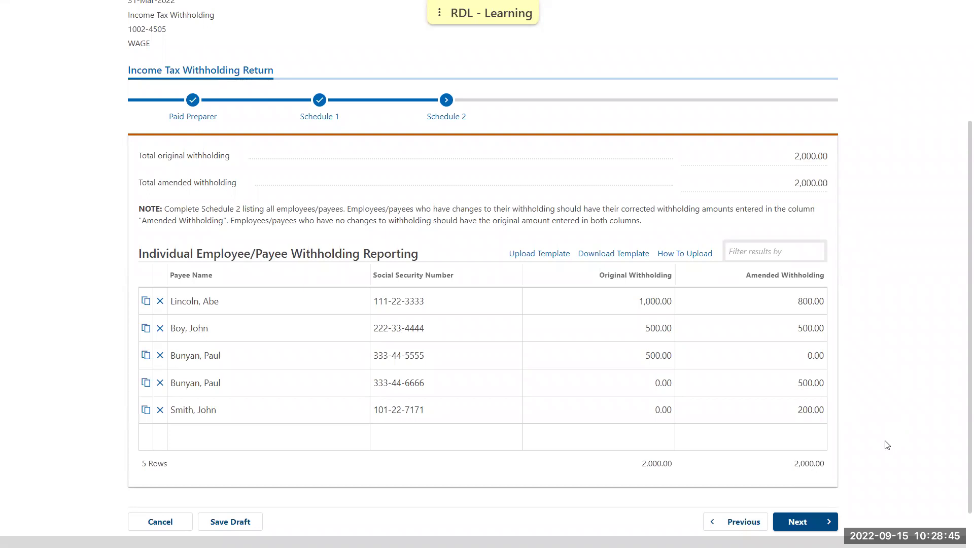
- Advance from Schedule 2 to the Withholding step, showing 2,000.00 in total payments
{"action": "left_click", "coordinate": [816, 516]}
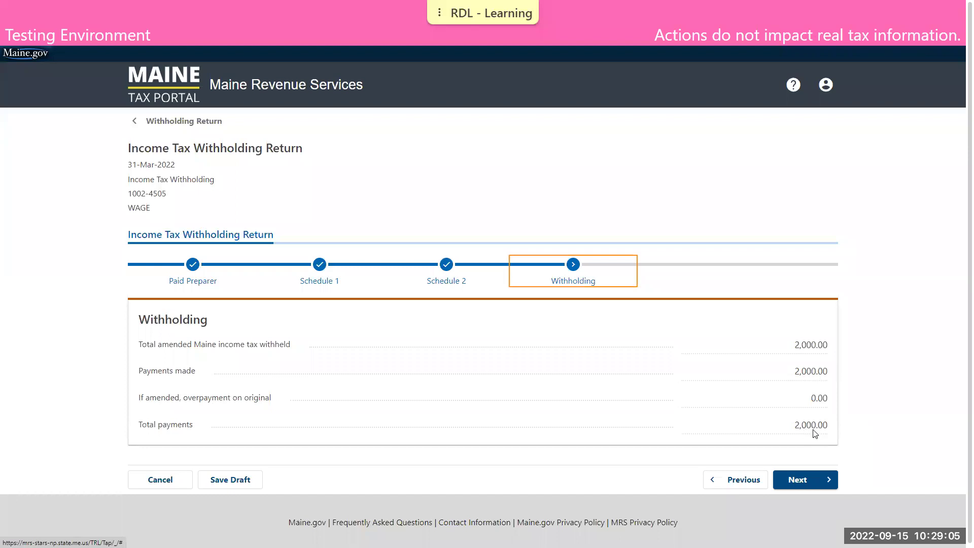
- Move past the Withholding and Amended Balance pages to the Amended Questionnaire
{"action": "left_click", "coordinate": [822, 481]}
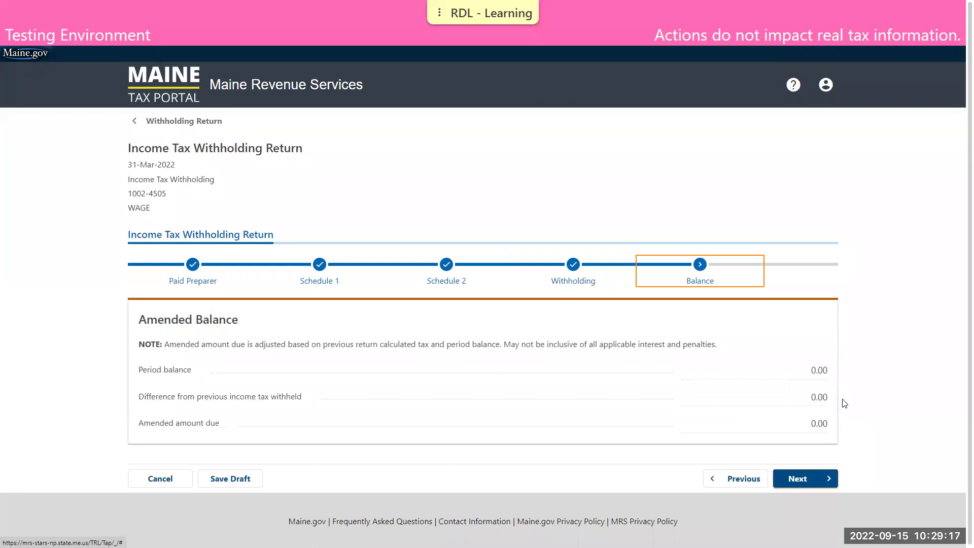
{"action": "left_click", "coordinate": [817, 472]}
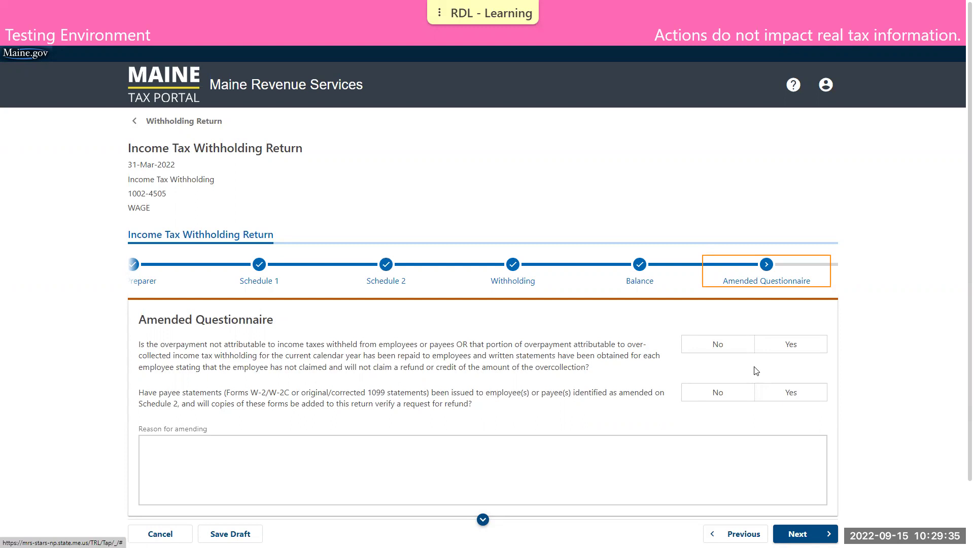
- Answer No to overpayment and payee-statement questions, giving the corrected SSN, amount and added payee as the reason
{"action": "left_click", "coordinate": [730, 349]}
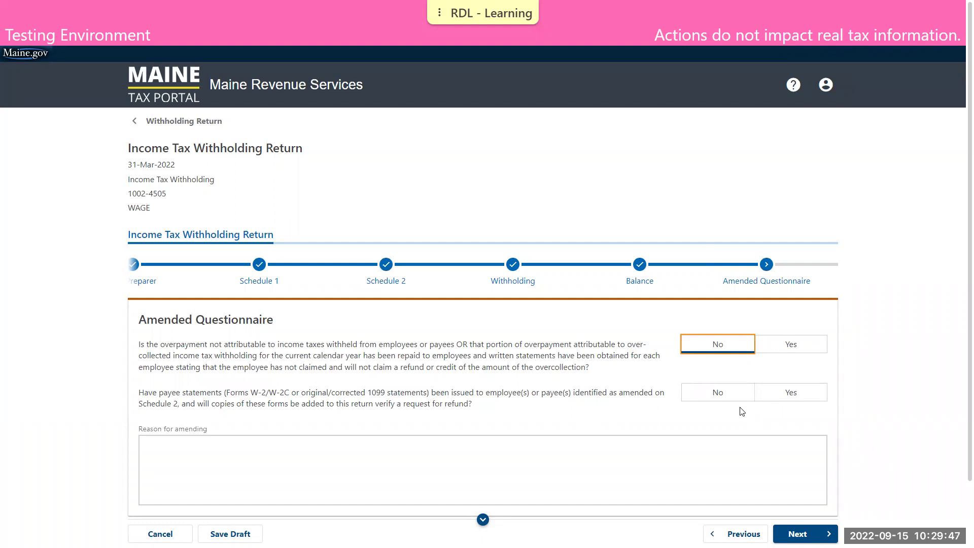
{"action": "left_click", "coordinate": [730, 397]}
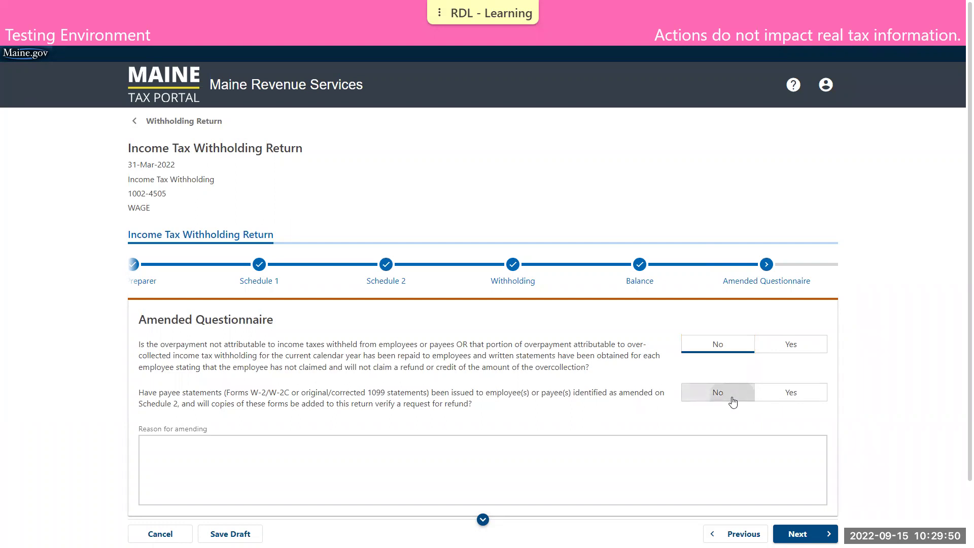
{"action": "left_click", "coordinate": [684, 460]}
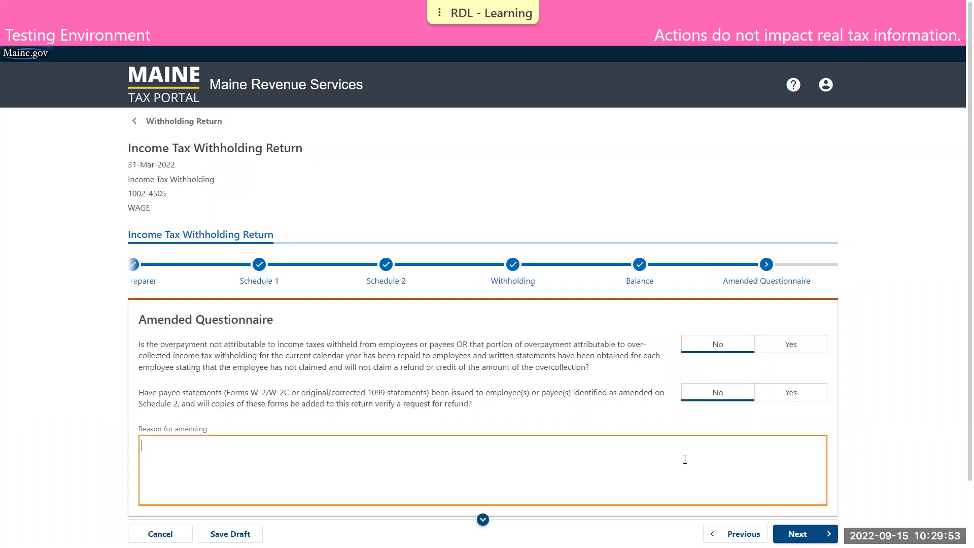
{"action": "type", "text": "corrected ssn for one pa"}
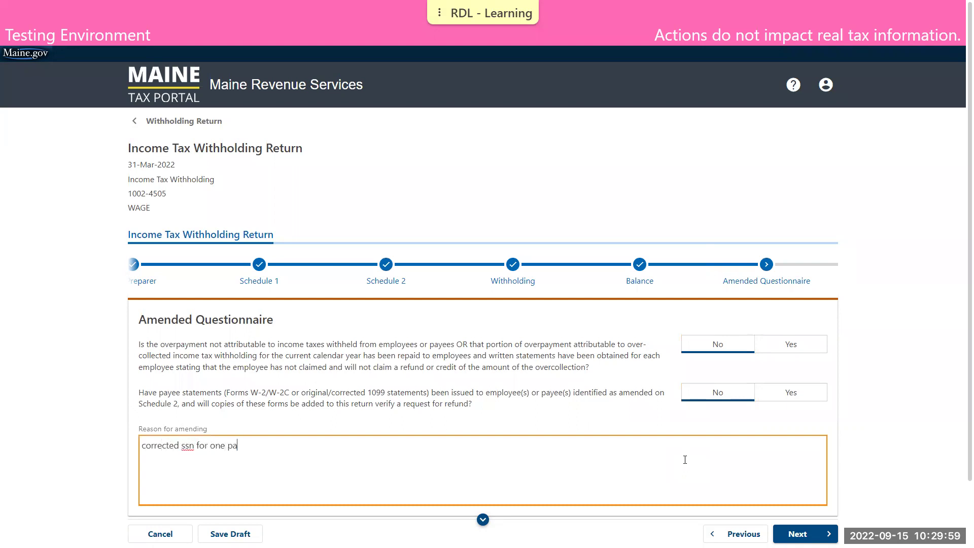
{"action": "type", "text": "yee, corrected amount for another"}
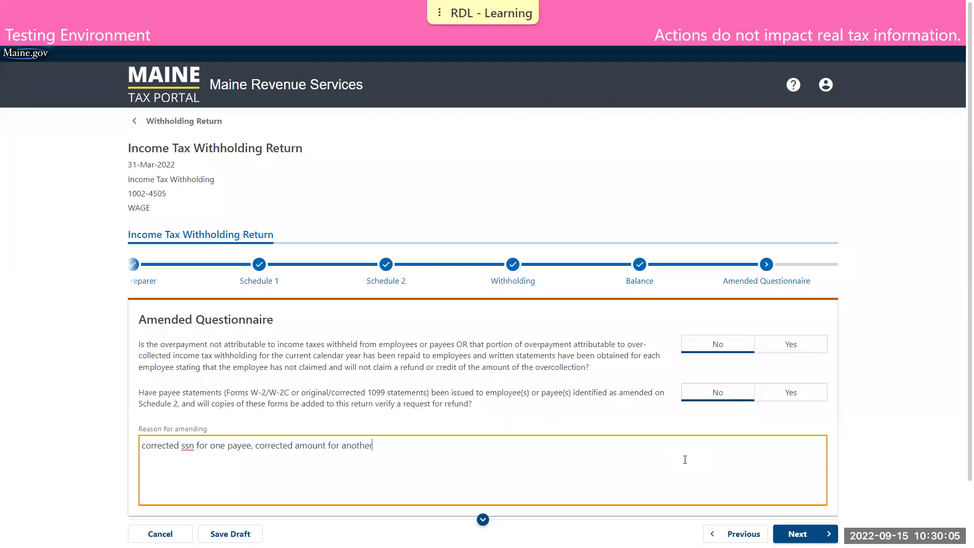
{"action": "type", "text": " payee, and added a third payee that was omitted"}
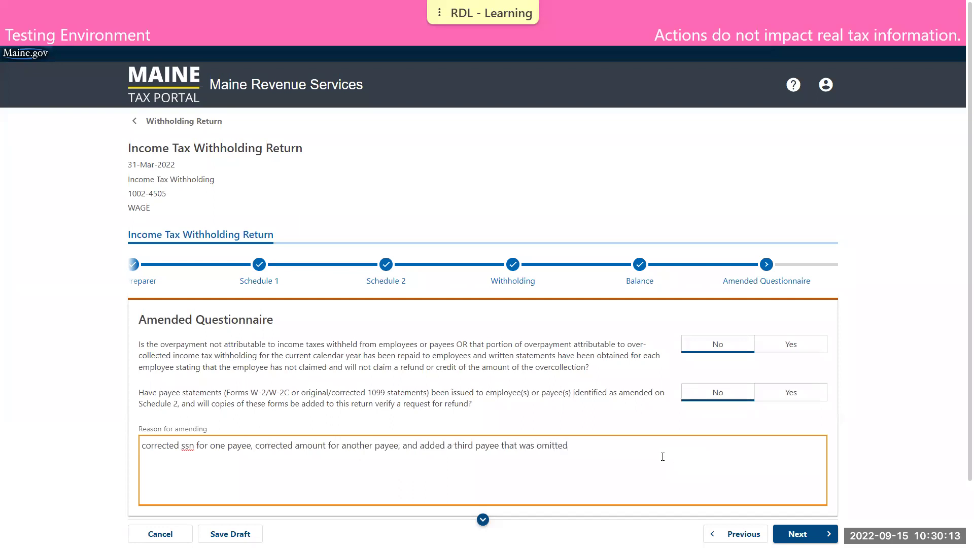
{"action": "scroll", "coordinate": [660, 456], "scroll_direction": "down", "scroll_amount": 2}
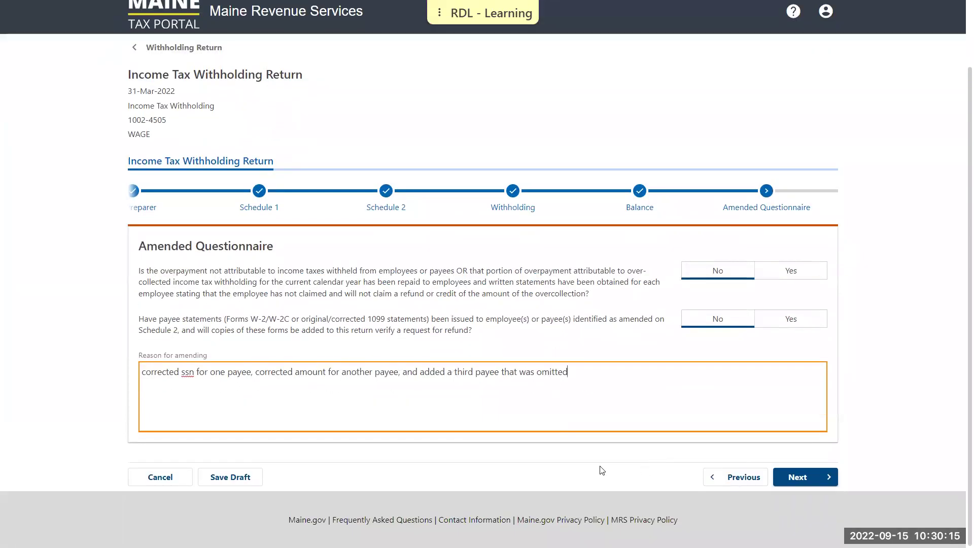
{"action": "left_click", "coordinate": [799, 476]}
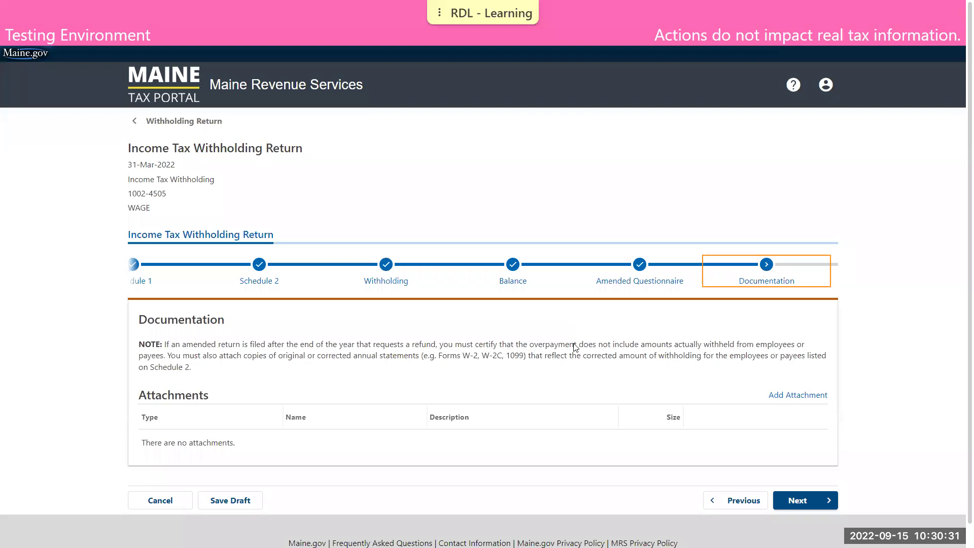
- Skip attachments and pass the Summary with 2,000.00 total payments to reach the Declaration
{"action": "left_click", "coordinate": [805, 502]}
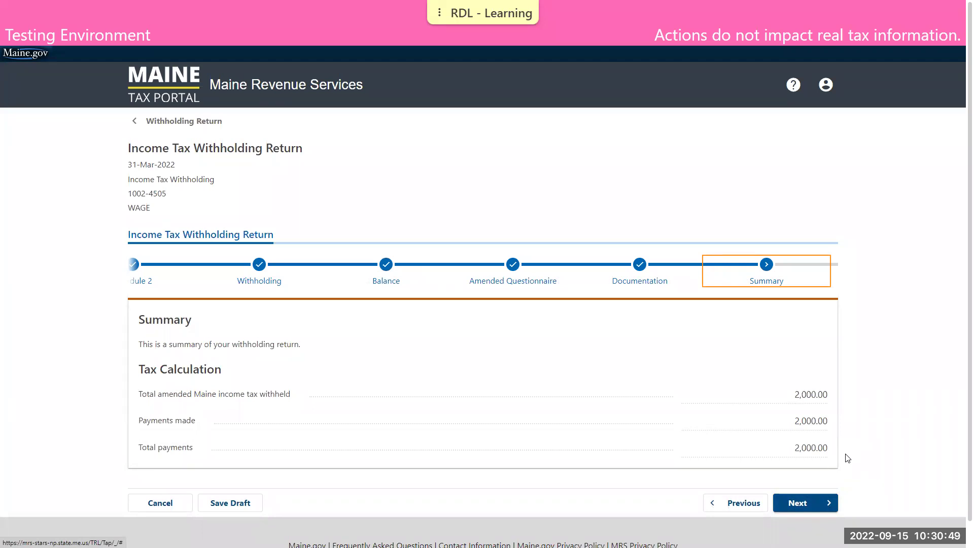
{"action": "left_click", "coordinate": [807, 502]}
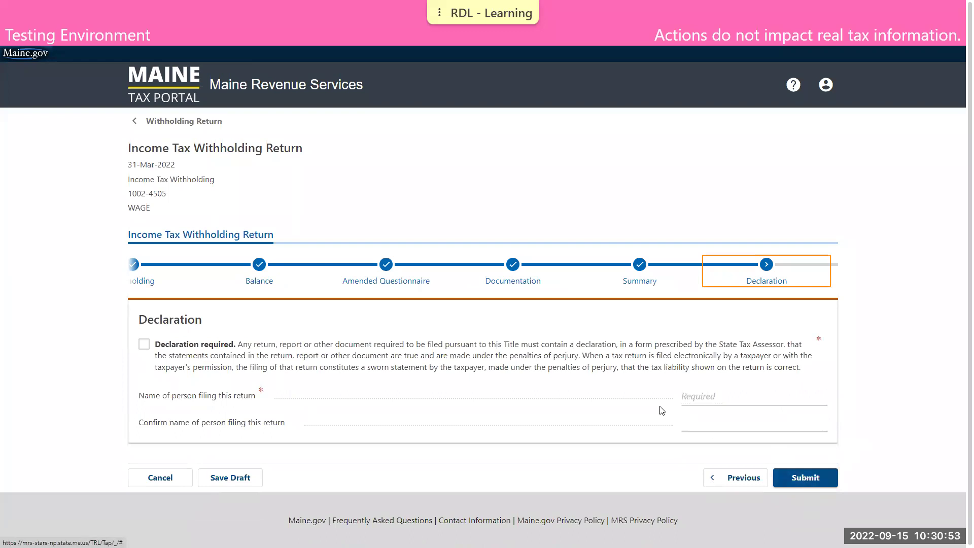
- Accept the declaration, enter and confirm the filer's name, and submit the amended withholding return
{"action": "left_click", "coordinate": [144, 345]}
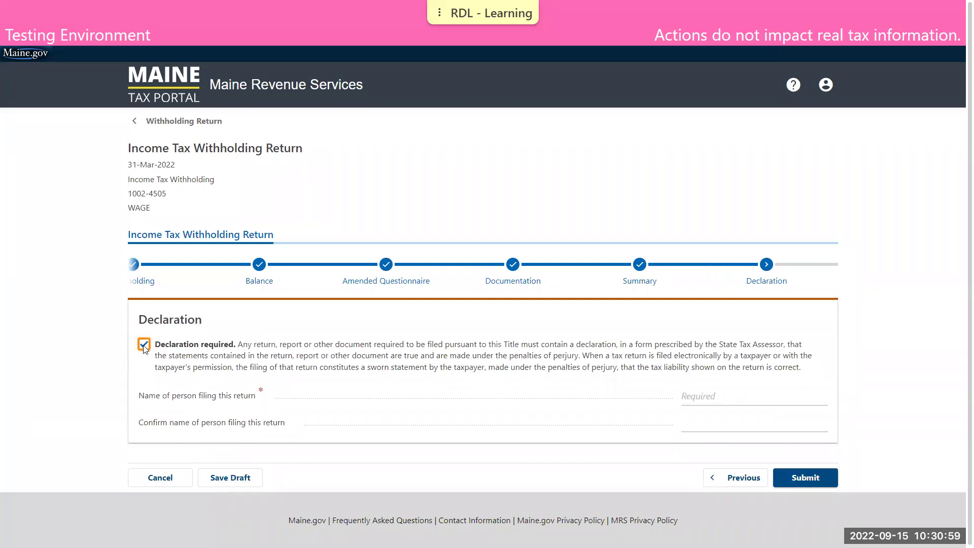
{"action": "left_click", "coordinate": [705, 399]}
{"action": "type", "text": "DEMO TAXPAYER"}
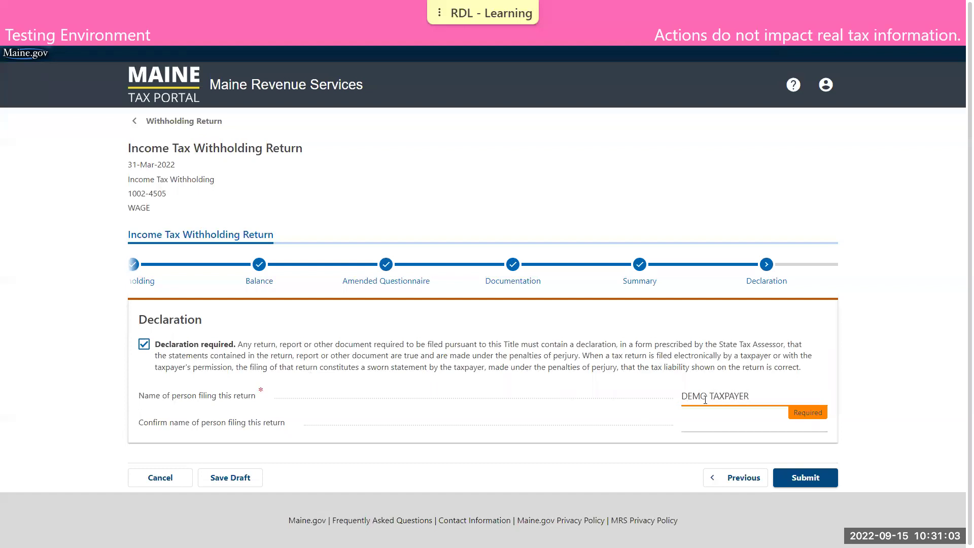
{"action": "key", "text": "Tab"}
{"action": "type", "text": "DEMO TAXPAYER"}
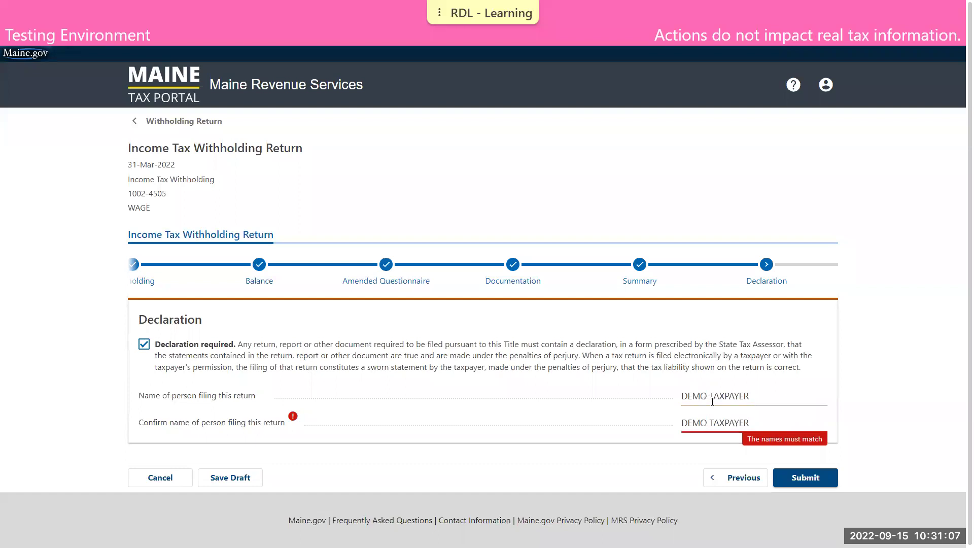
{"action": "left_click", "coordinate": [815, 482]}
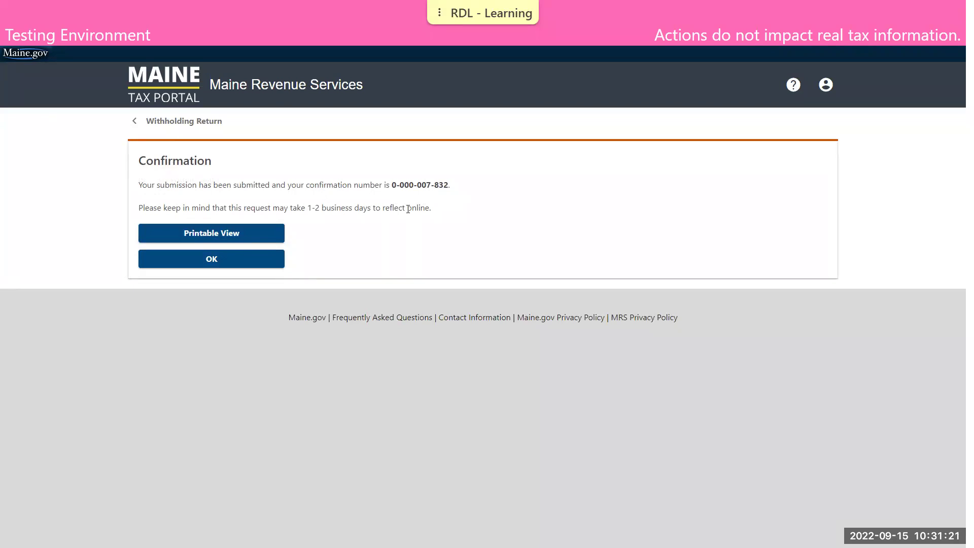
- Dismiss the submission confirmation and go back to the withholding account's Returns list
{"action": "left_click", "coordinate": [250, 263]}
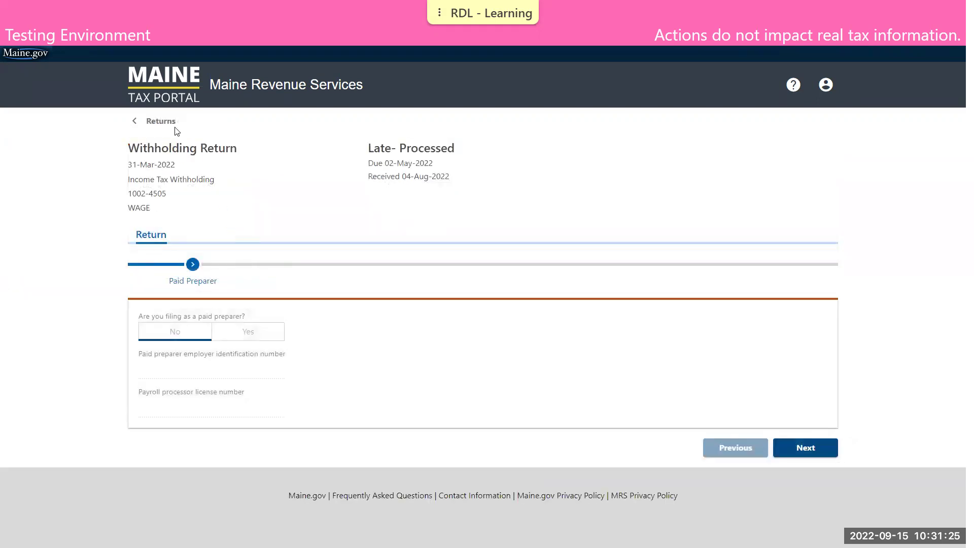
{"action": "left_click", "coordinate": [172, 126]}
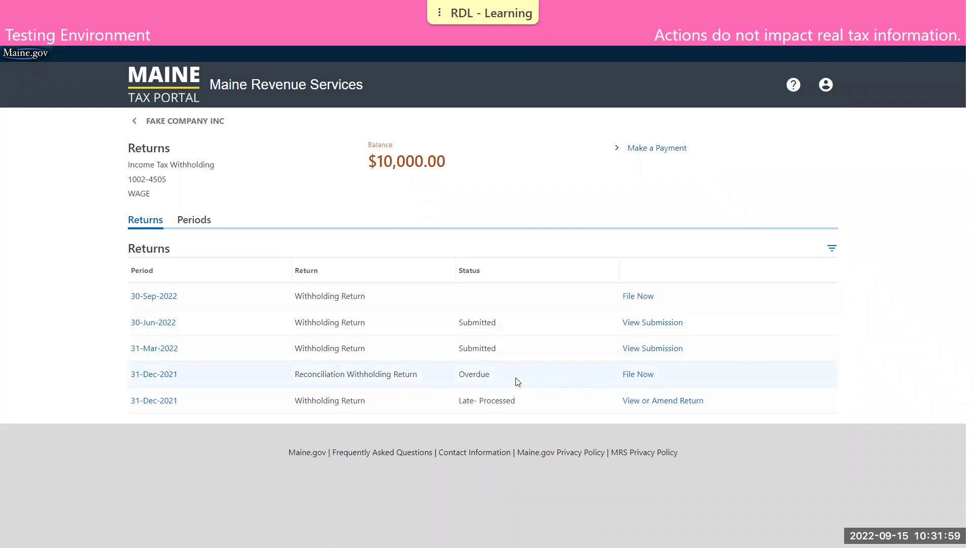
- Start the overdue 31-Dec-2021 reconciliation and enter 10,000.00 as the payee statements withholding total
{"action": "left_click", "coordinate": [636, 378]}
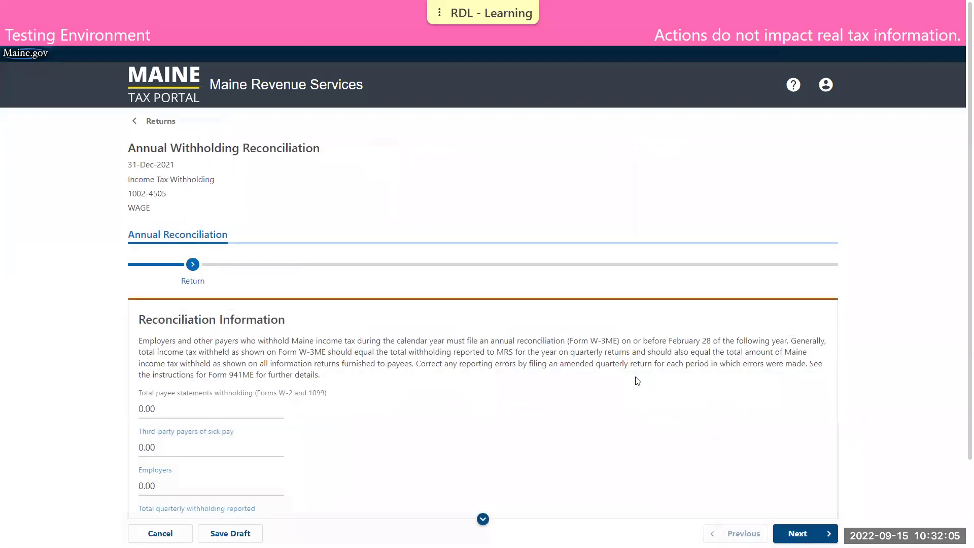
{"action": "scroll", "coordinate": [638, 378], "scroll_direction": "down", "scroll_amount": 2}
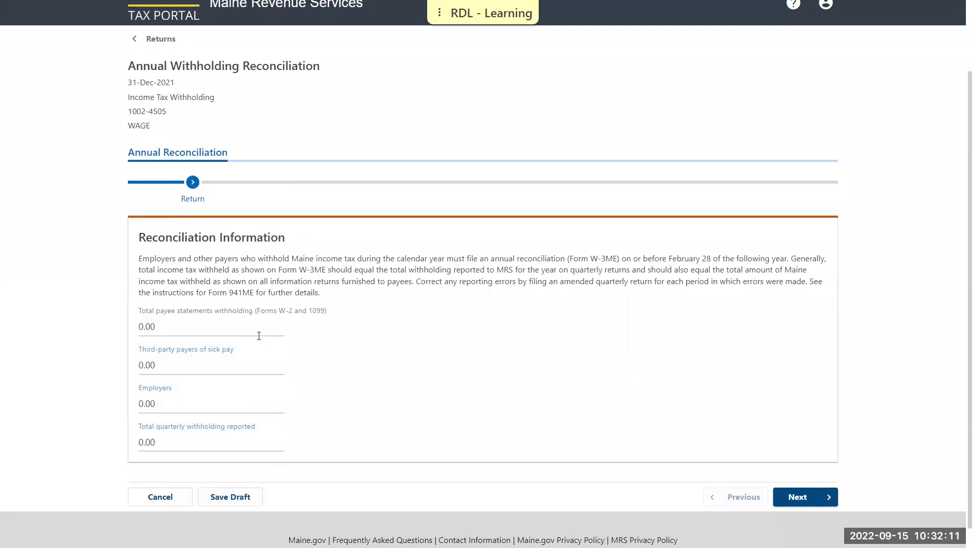
{"action": "left_click", "coordinate": [242, 328]}
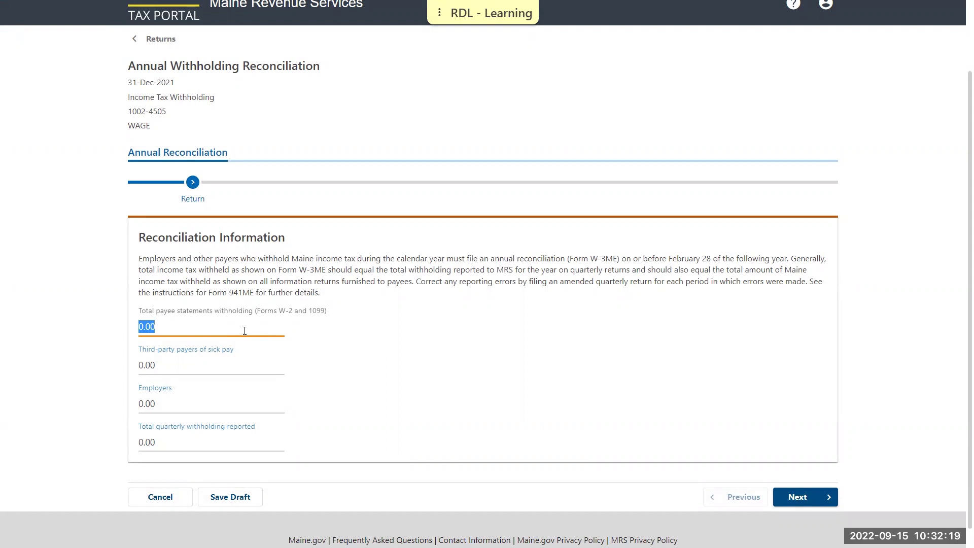
{"action": "type", "text": "10000"}
{"action": "left_click", "coordinate": [321, 354]}
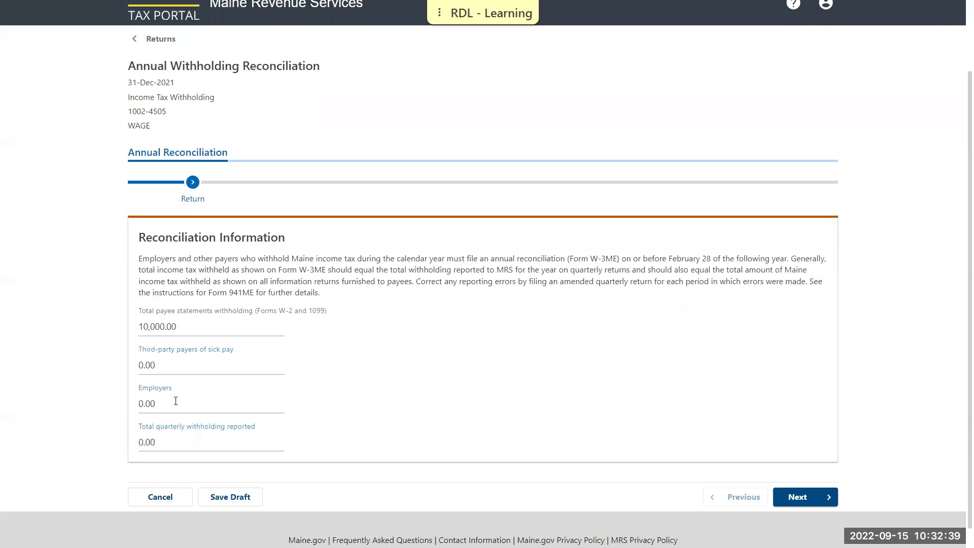
{"action": "left_click", "coordinate": [156, 388]}
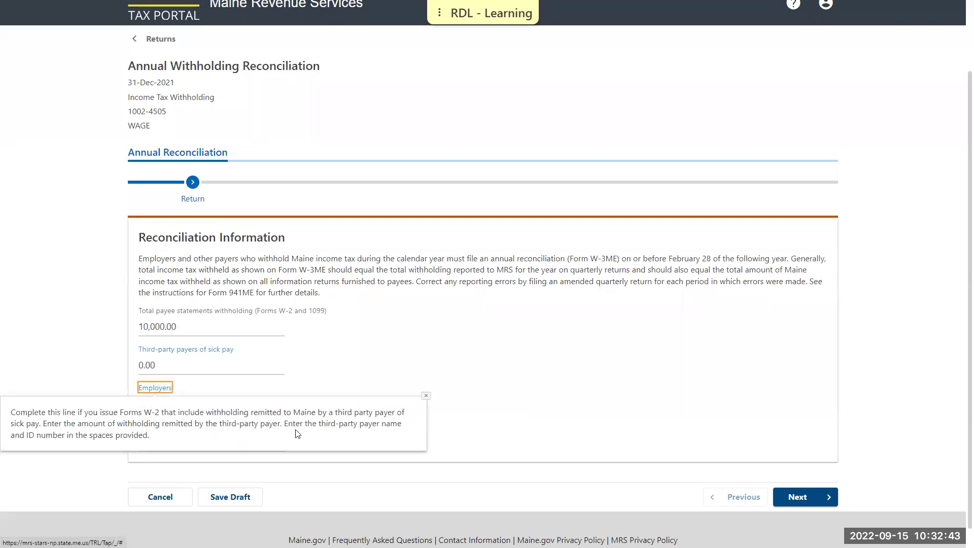
{"action": "left_click", "coordinate": [425, 396]}
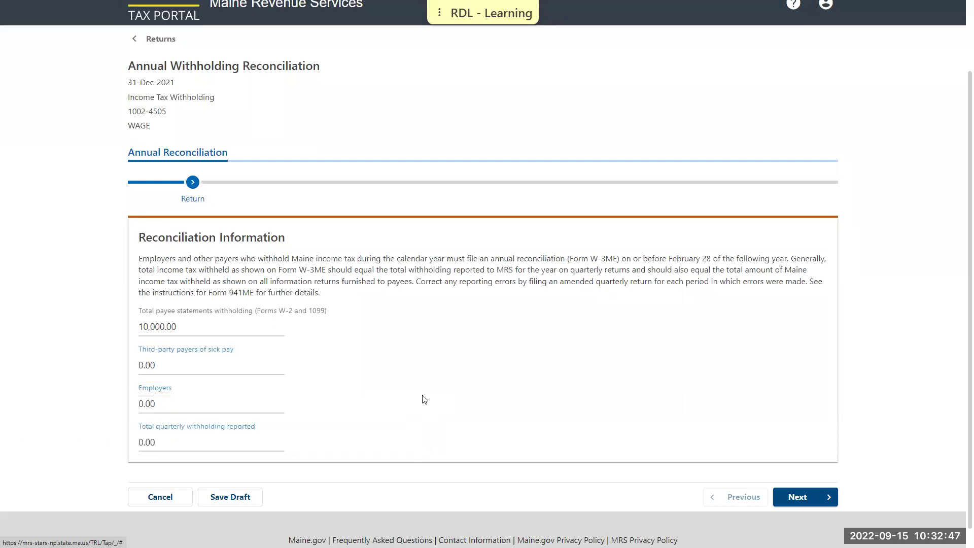
- Enter 10,000.00 as the total quarterly withholding and continue to the Declaration
{"action": "left_click", "coordinate": [272, 443]}
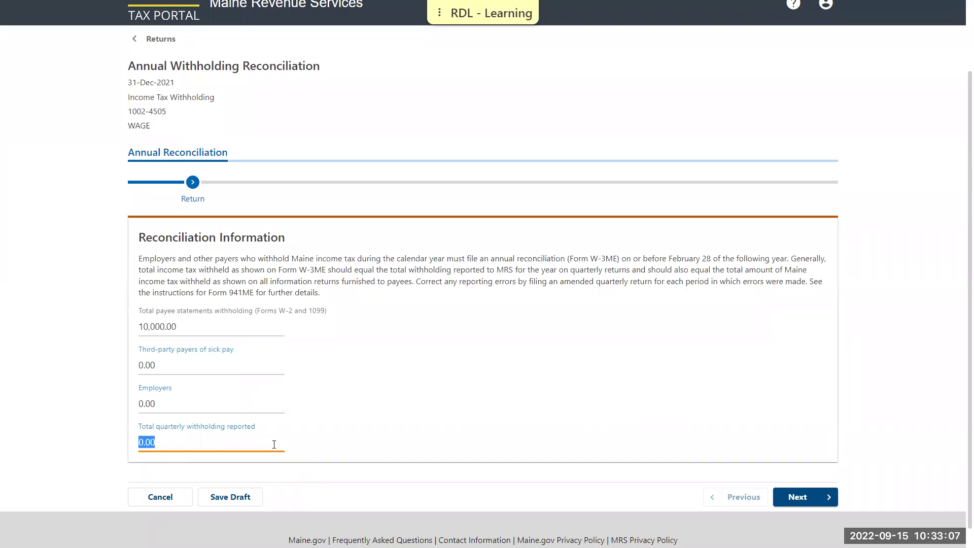
{"action": "type", "text": "10000"}
{"action": "left_click", "coordinate": [349, 435]}
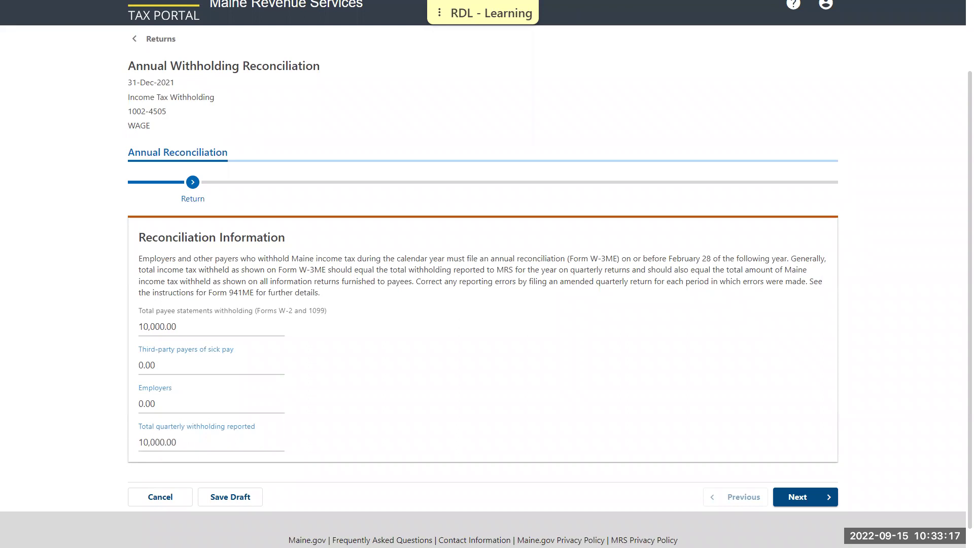
{"action": "left_click", "coordinate": [807, 496]}
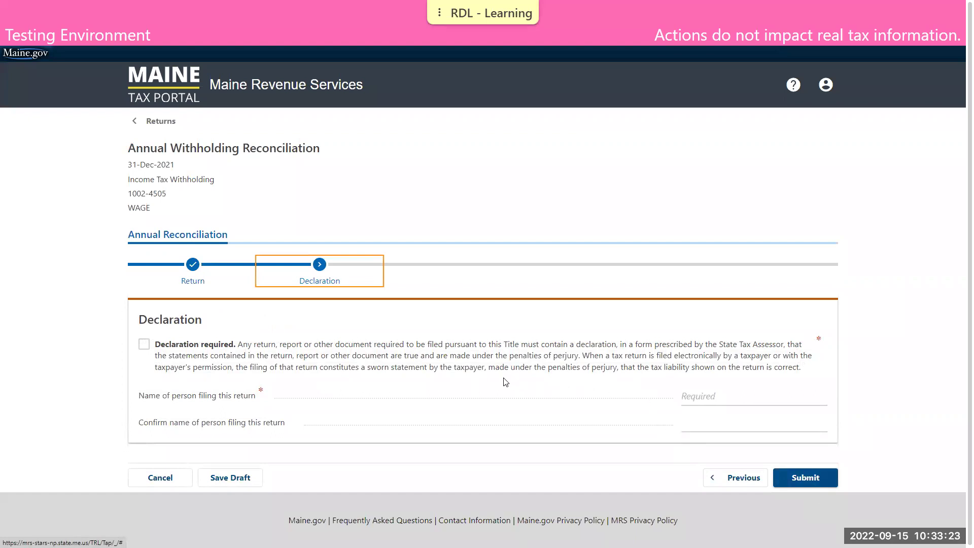
- Accept the declaration, enter and confirm the filer's name, submit the 2021 reconciliation and acknowledge confirmation
{"action": "left_click", "coordinate": [145, 344]}
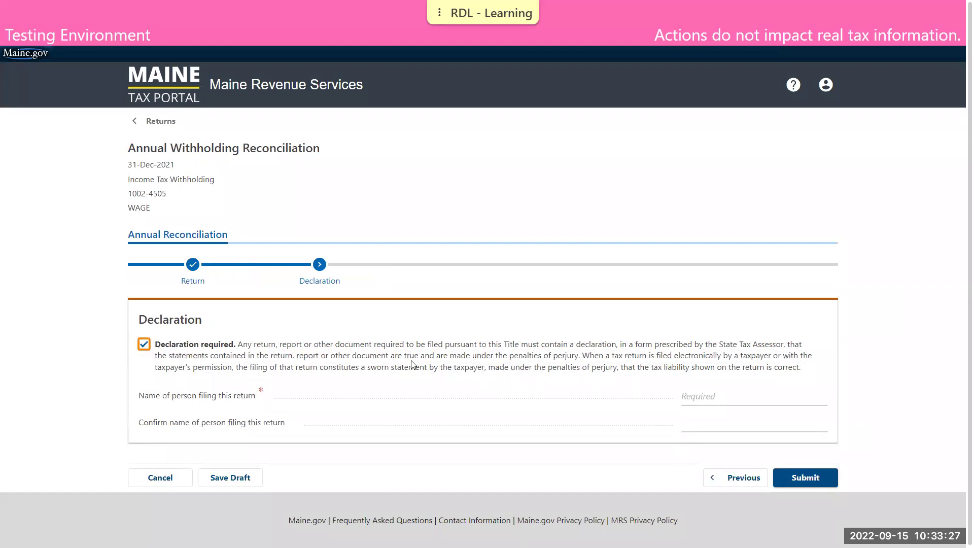
{"action": "left_click", "coordinate": [714, 396]}
{"action": "type", "text": "DEMO TAXPAYER"}
{"action": "key", "text": "Tab"}
{"action": "type", "text": "DEMO TAXPAYER"}
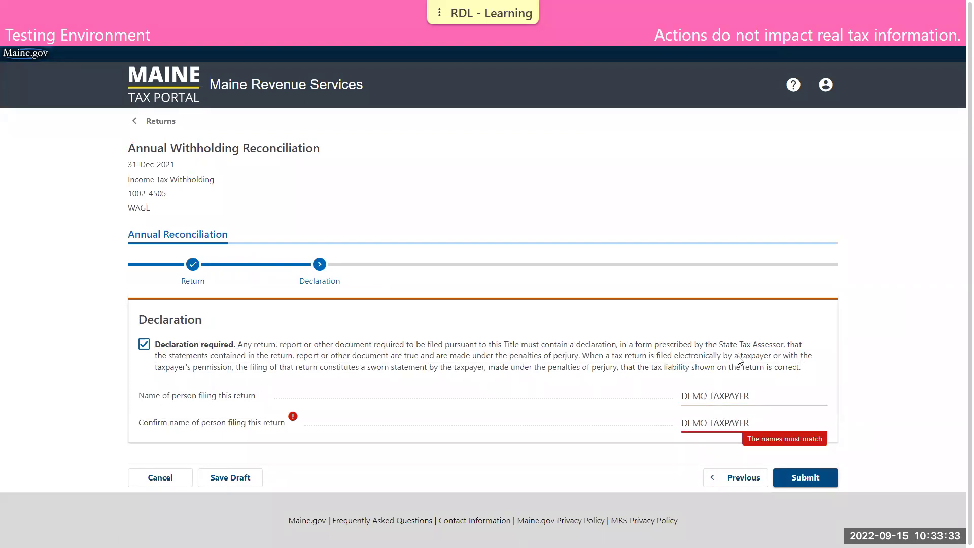
{"action": "left_click", "coordinate": [814, 476]}
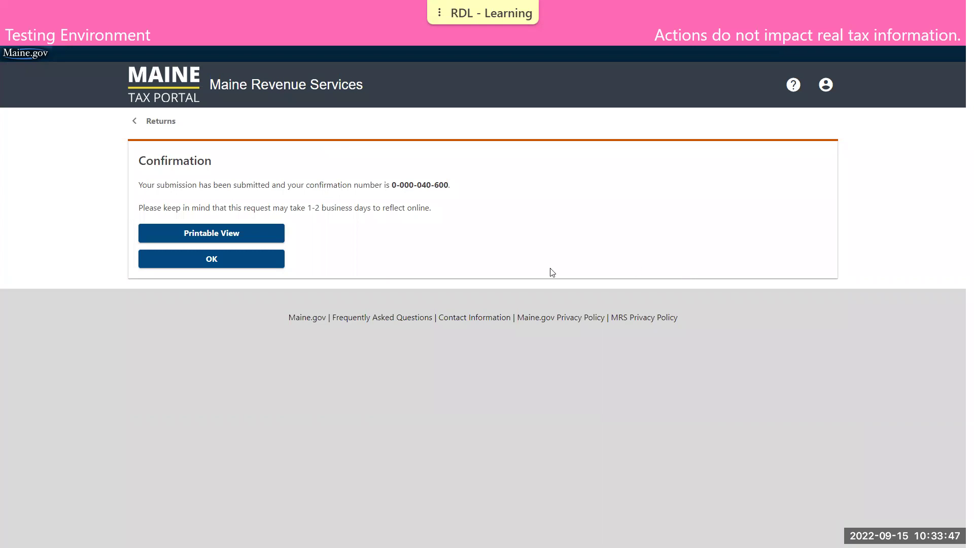
{"action": "left_click", "coordinate": [269, 261]}
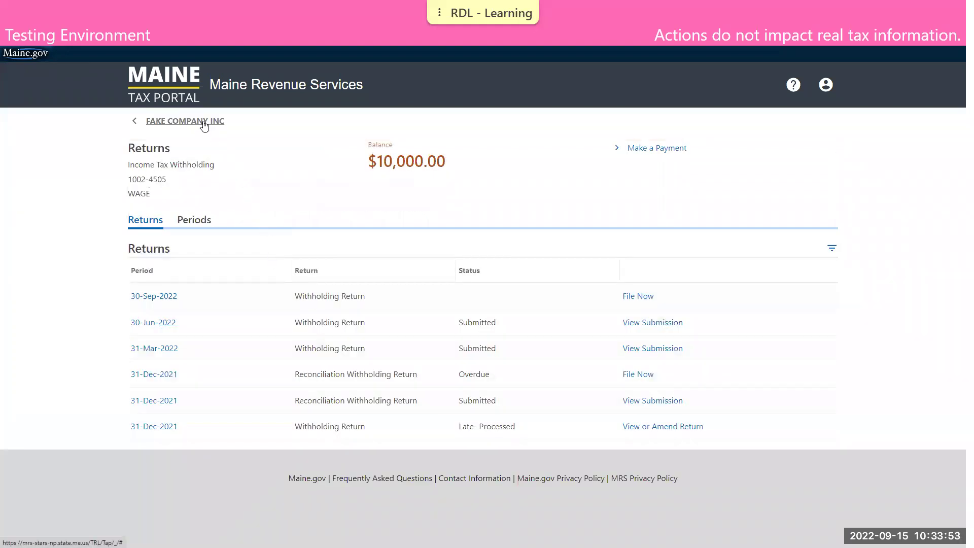
- Return to the company's account summary and bring up the More... services page
{"action": "left_click", "coordinate": [203, 121]}
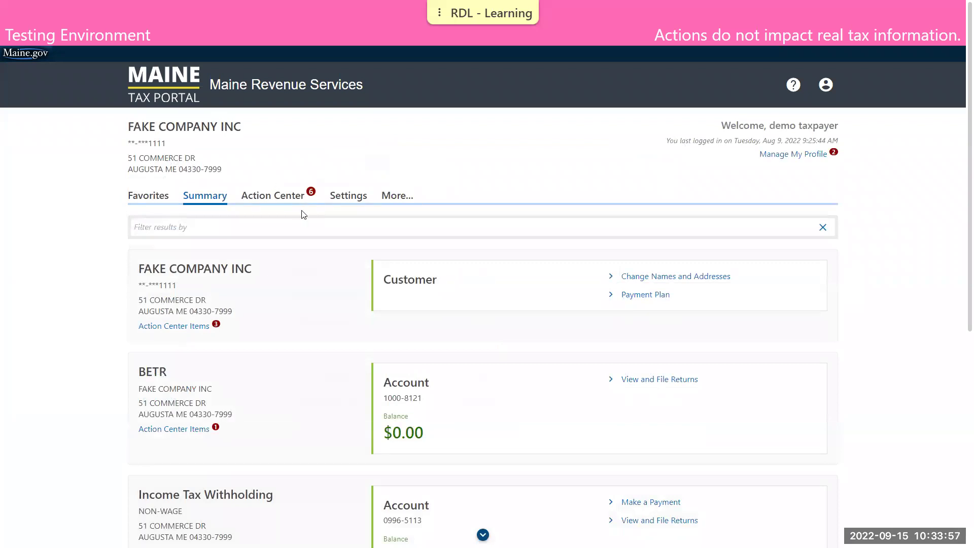
{"action": "scroll", "coordinate": [302, 213], "scroll_direction": "down", "scroll_amount": 2}
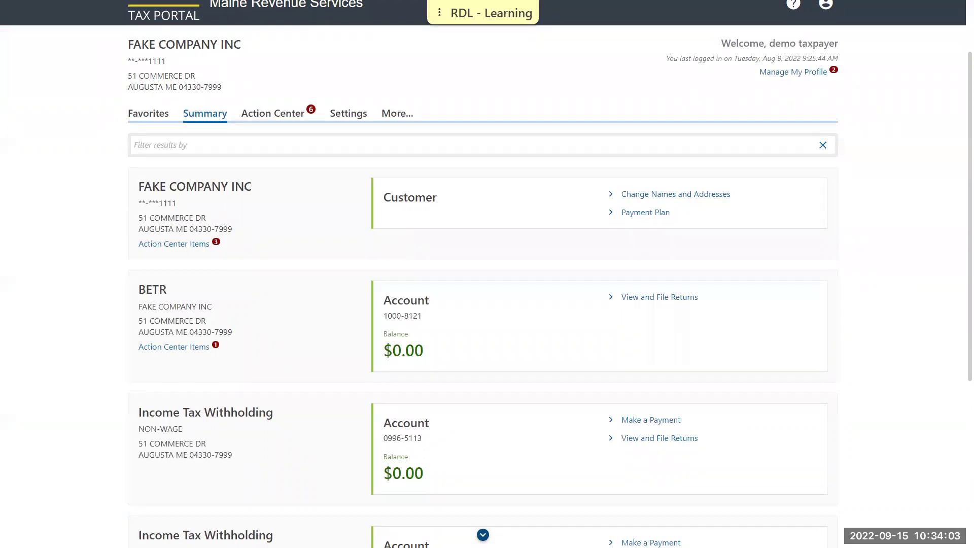
{"action": "scroll", "coordinate": [757, 167], "scroll_direction": "down", "scroll_amount": 2}
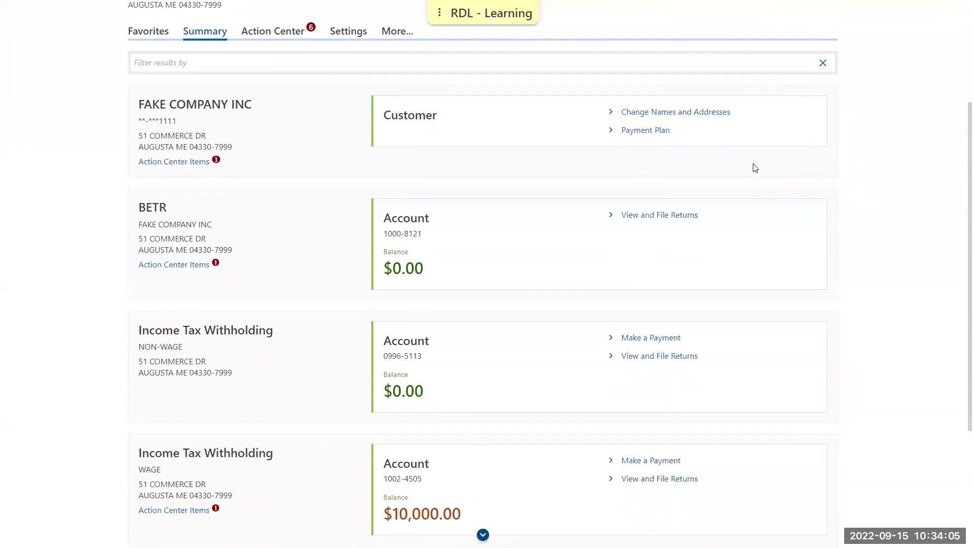
{"action": "scroll", "coordinate": [755, 167], "scroll_direction": "up", "scroll_amount": 2}
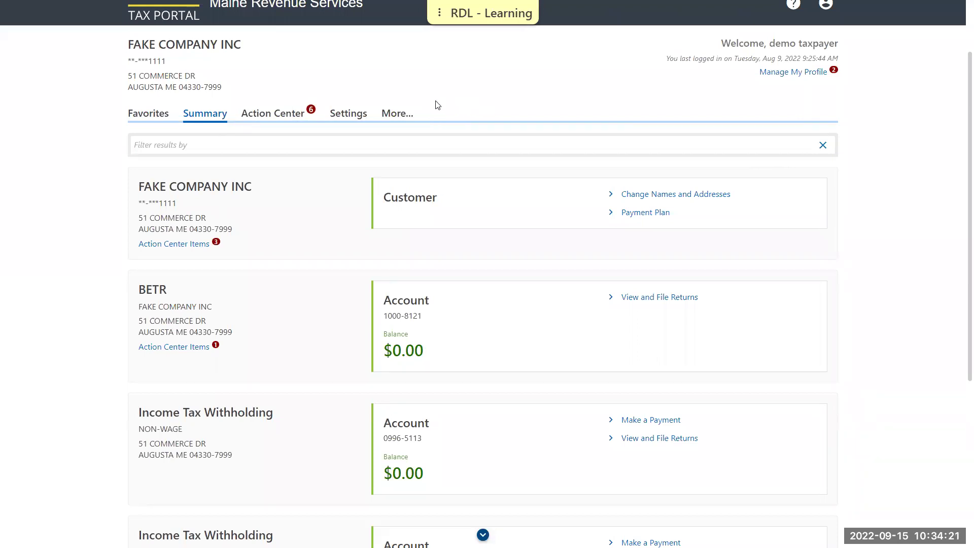
{"action": "left_click", "coordinate": [404, 115]}
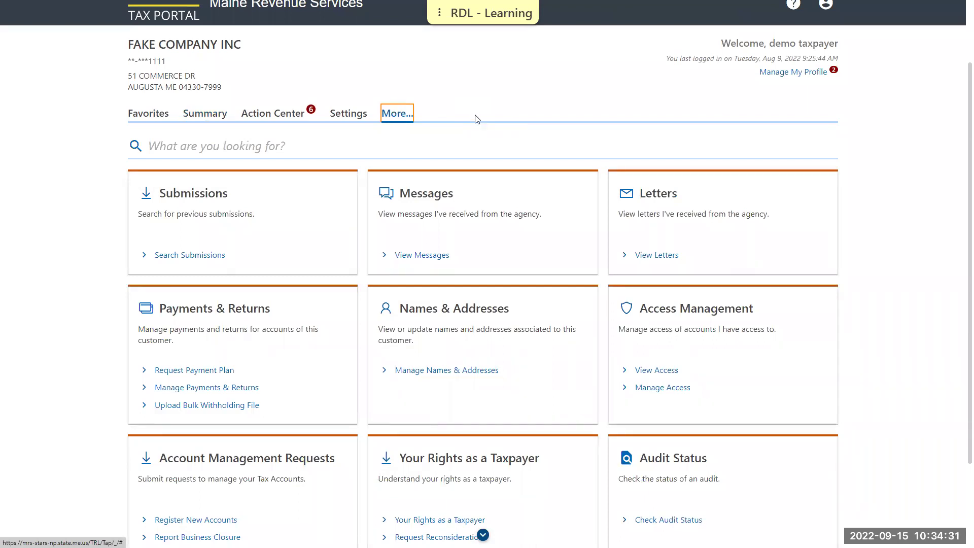
- Open Report Business Closure under Account Management Requests to view the four tax accounts
{"action": "scroll", "coordinate": [472, 117], "scroll_direction": "down", "scroll_amount": 2}
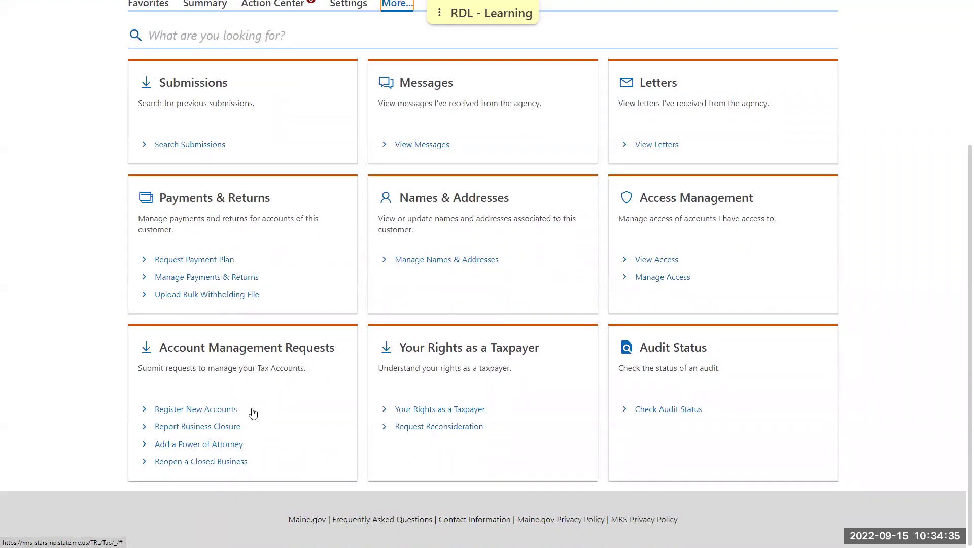
{"action": "left_click", "coordinate": [224, 429]}
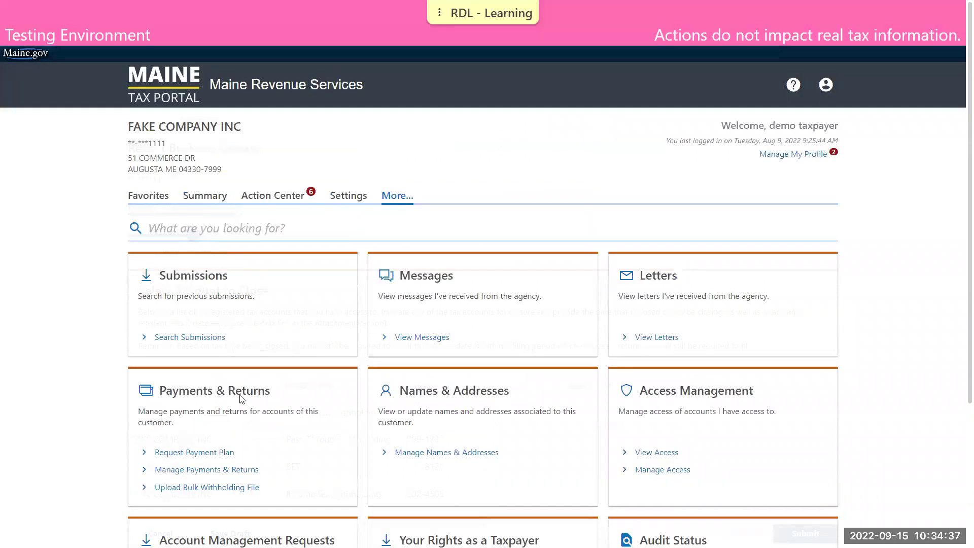
{"action": "scroll", "coordinate": [290, 415], "scroll_direction": "down", "scroll_amount": 3}
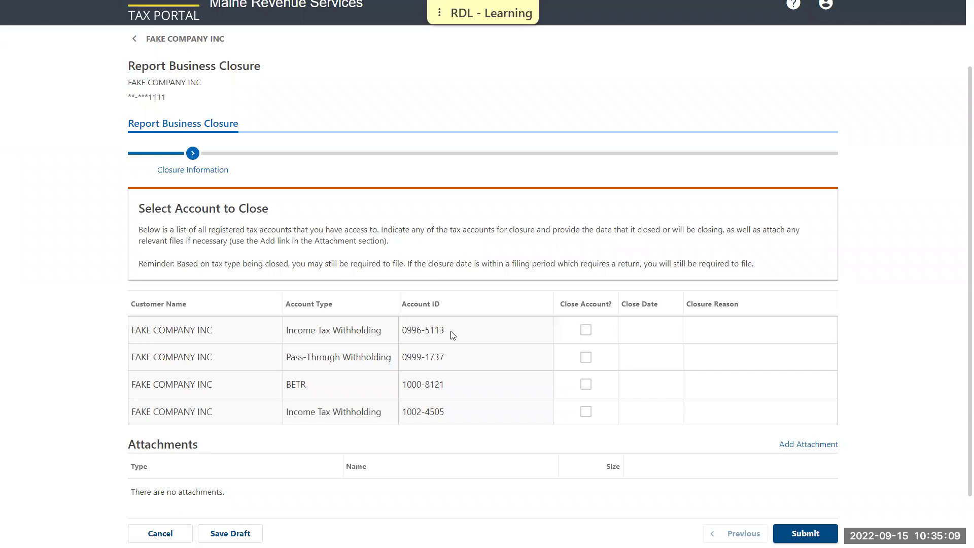
- Cancel the Report Business Closure form without marking any of the four accounts for closure
{"action": "left_click", "coordinate": [182, 530]}
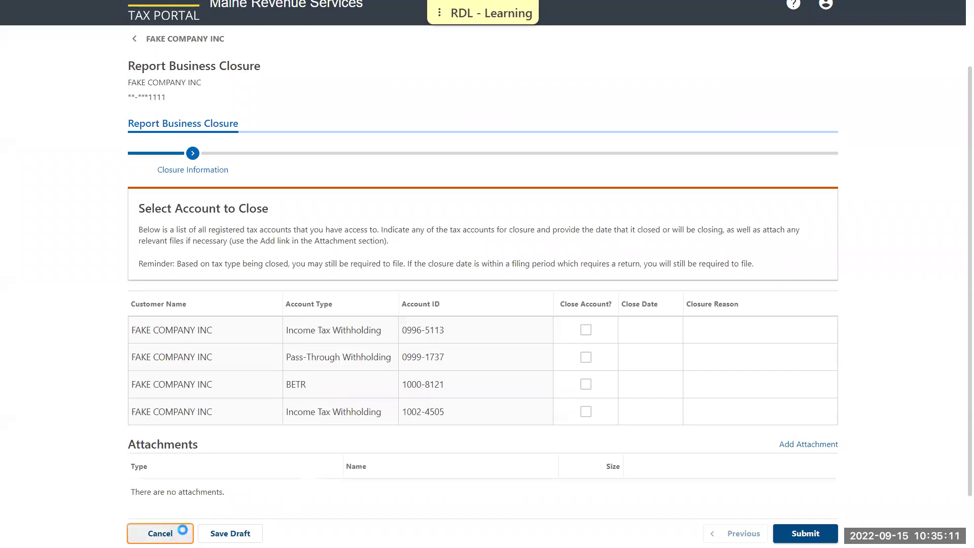
{"action": "left_click", "coordinate": [206, 196]}
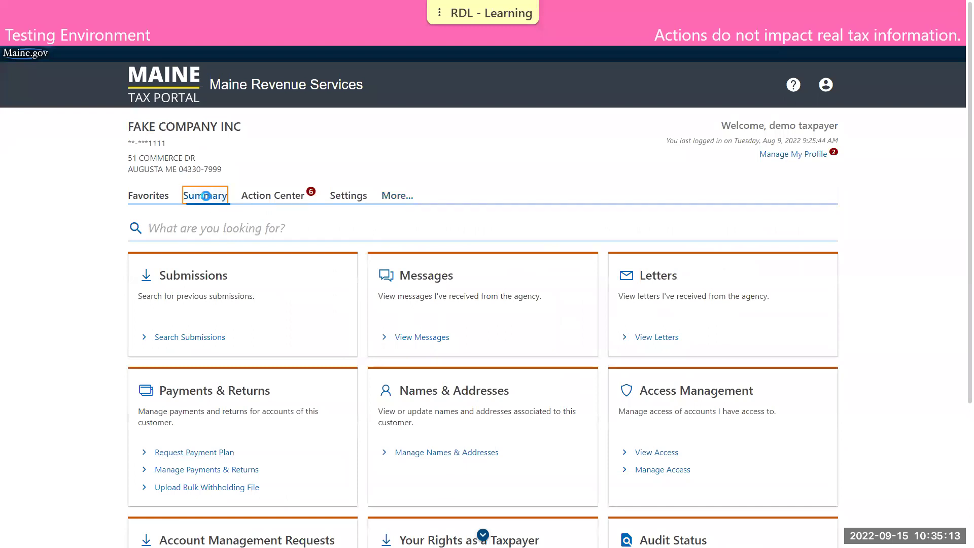
{"action": "scroll", "coordinate": [236, 229], "scroll_direction": "down", "scroll_amount": 1}
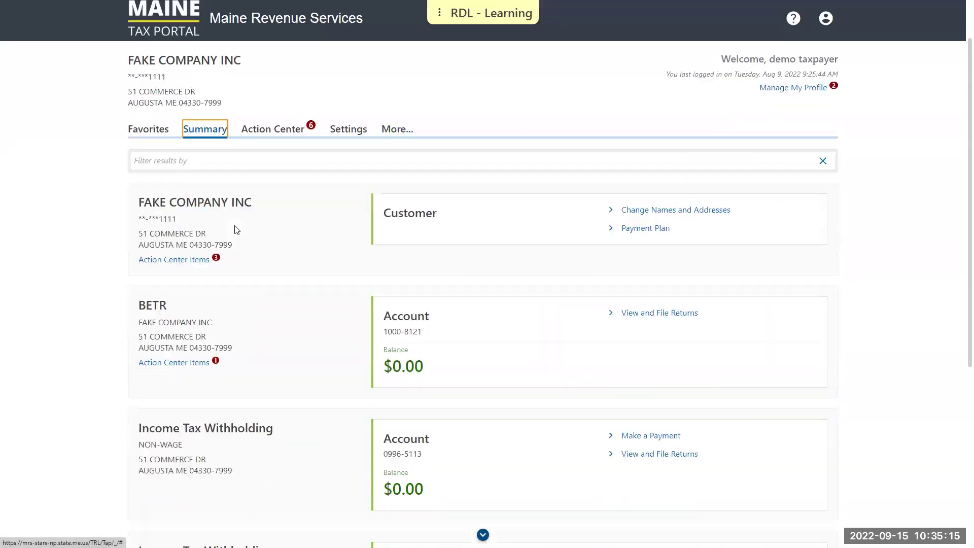
{"action": "scroll", "coordinate": [236, 229], "scroll_direction": "down", "scroll_amount": 2}
{"action": "scroll", "coordinate": [236, 229], "scroll_direction": "down", "scroll_amount": 3}
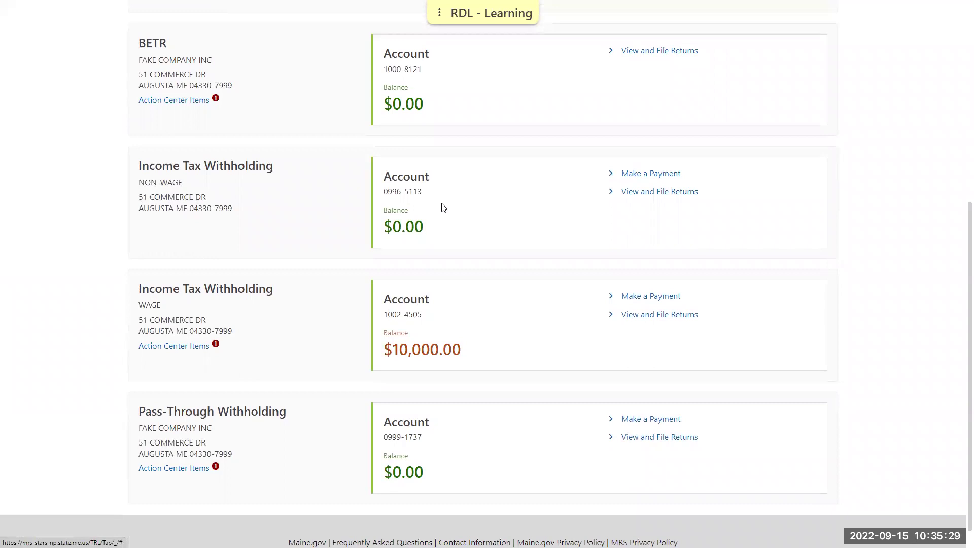
{"action": "scroll", "coordinate": [441, 206], "scroll_direction": "up", "scroll_amount": 5}
{"action": "left_click", "coordinate": [394, 110]}
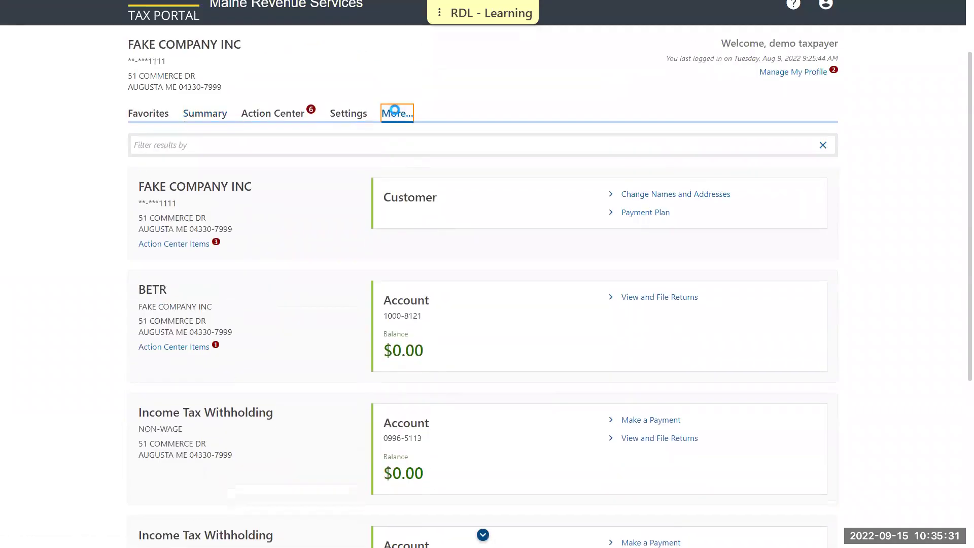
{"action": "scroll", "coordinate": [386, 142], "scroll_direction": "down", "scroll_amount": 3}
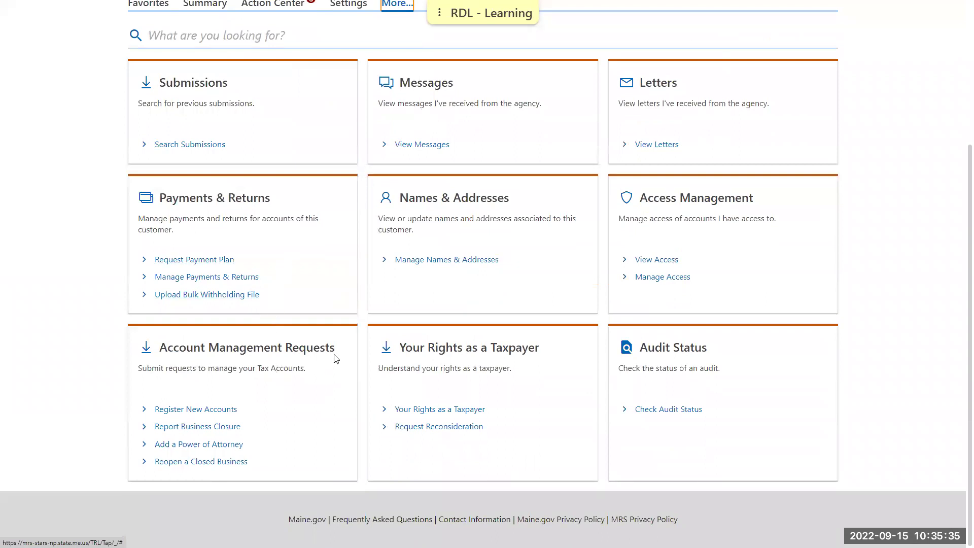
- Report the non-wage withholding account closed on 04/01/2022, reason 'no longer need non wage account', and submit
{"action": "left_click", "coordinate": [209, 428]}
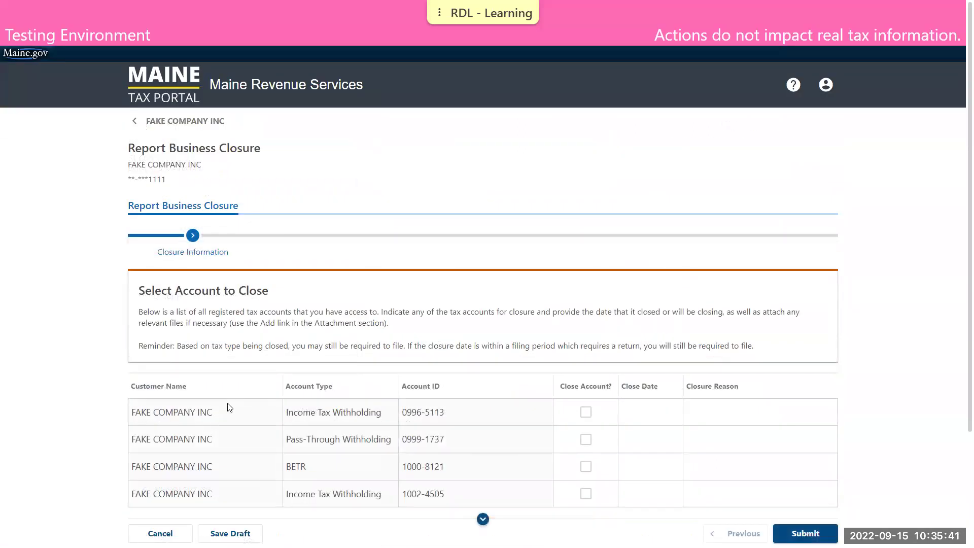
{"action": "scroll", "coordinate": [226, 404], "scroll_direction": "down", "scroll_amount": 1}
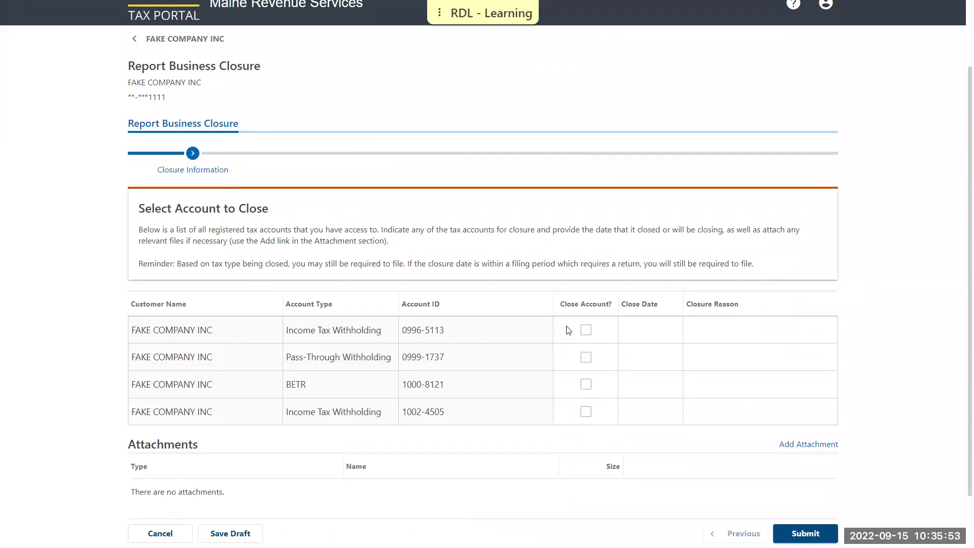
{"action": "left_click", "coordinate": [653, 330]}
{"action": "type", "text": "044/"}
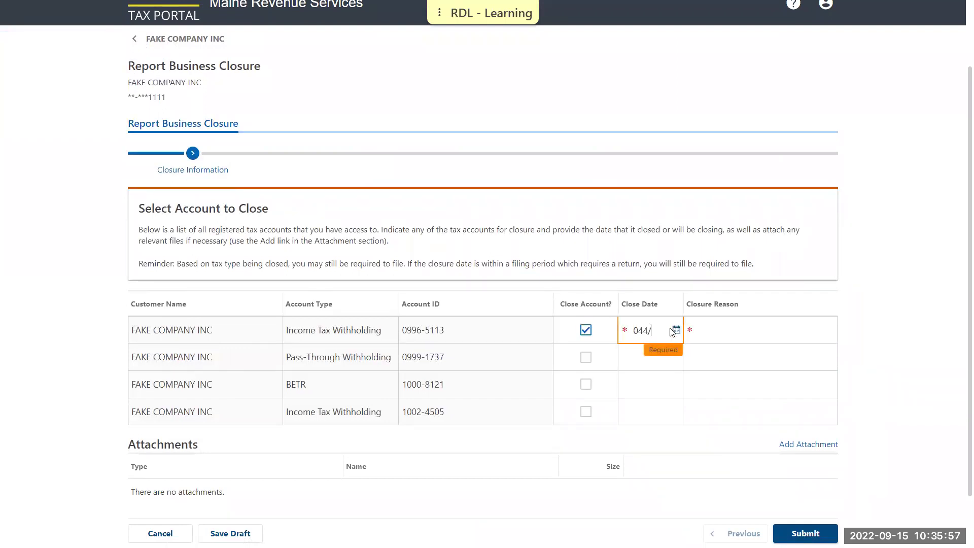
{"action": "key", "text": "BackSpace"}
{"action": "key", "text": "BackSpace"}
{"action": "type", "text": "/01/2022"}
{"action": "key", "text": "Tab"}
{"action": "type", "text": "no "}
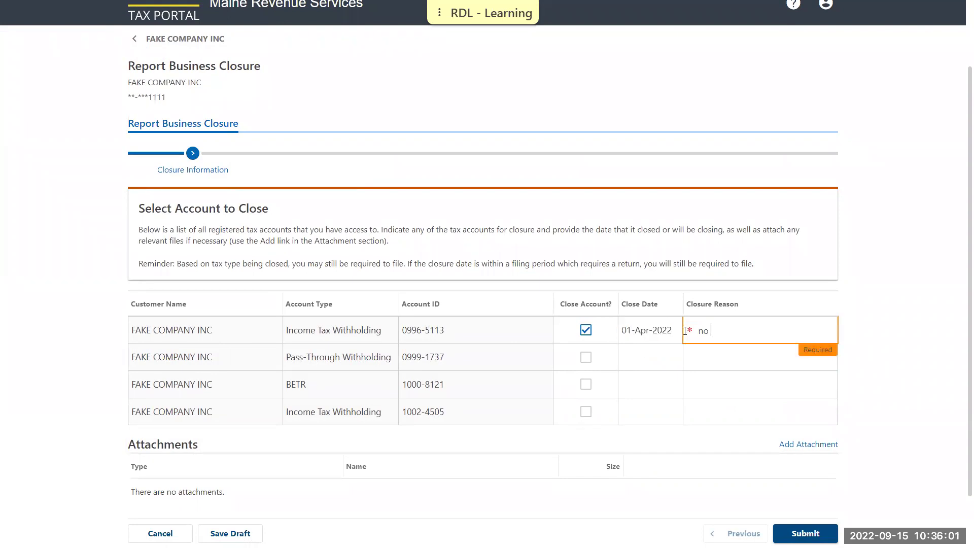
{"action": "type", "text": "longer need non wage account"}
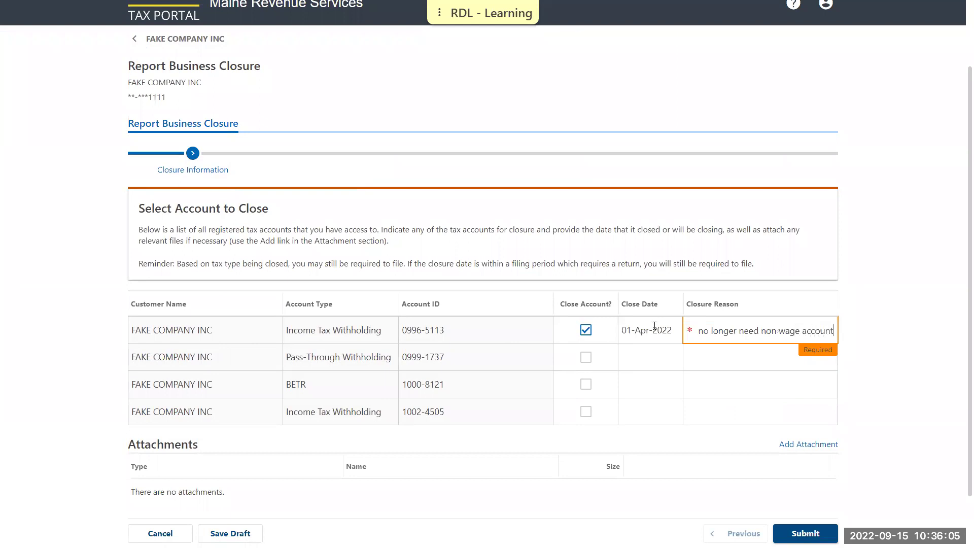
{"action": "left_click", "coordinate": [854, 333]}
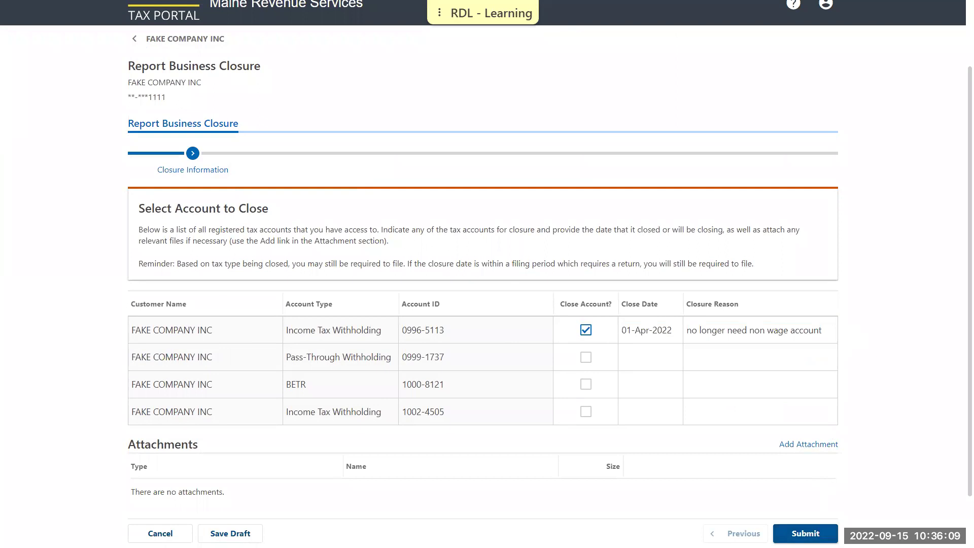
{"action": "left_click", "coordinate": [793, 530]}
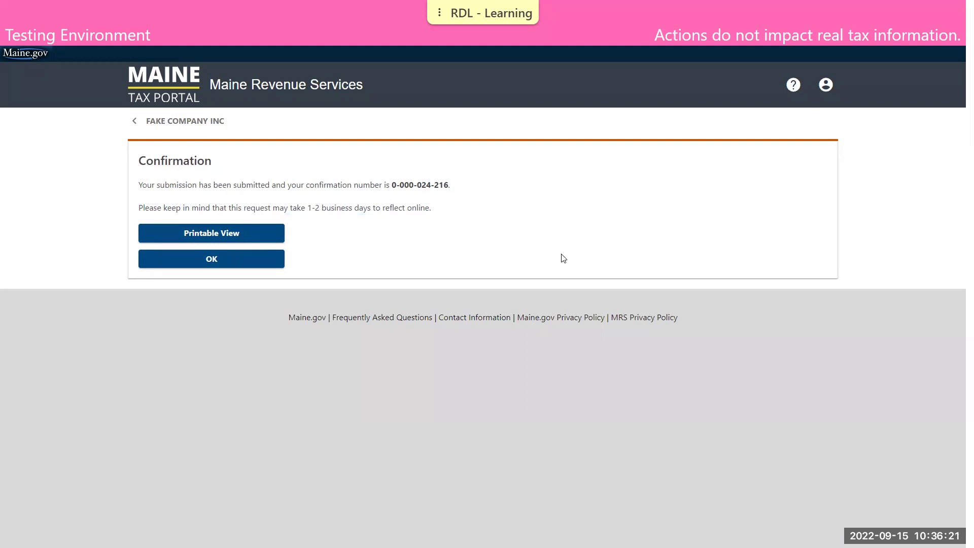
{"action": "left_click", "coordinate": [266, 257]}
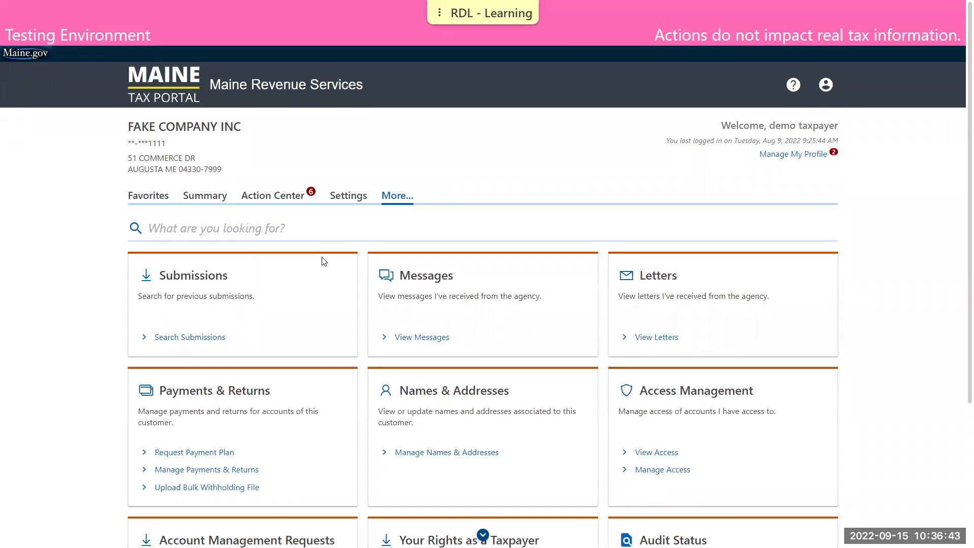
{"action": "scroll", "coordinate": [395, 229], "scroll_direction": "down", "scroll_amount": 3}
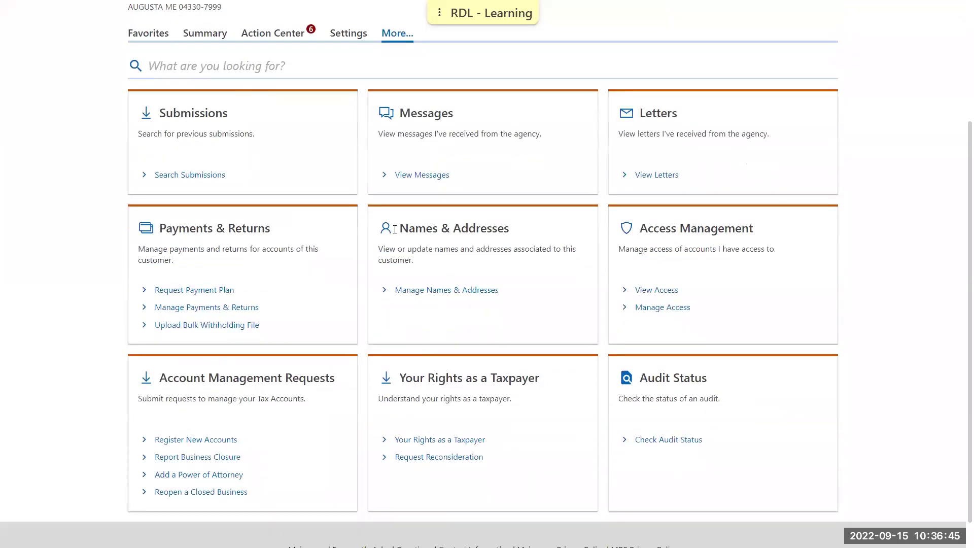
{"action": "scroll", "coordinate": [395, 229], "scroll_direction": "down", "scroll_amount": 1}
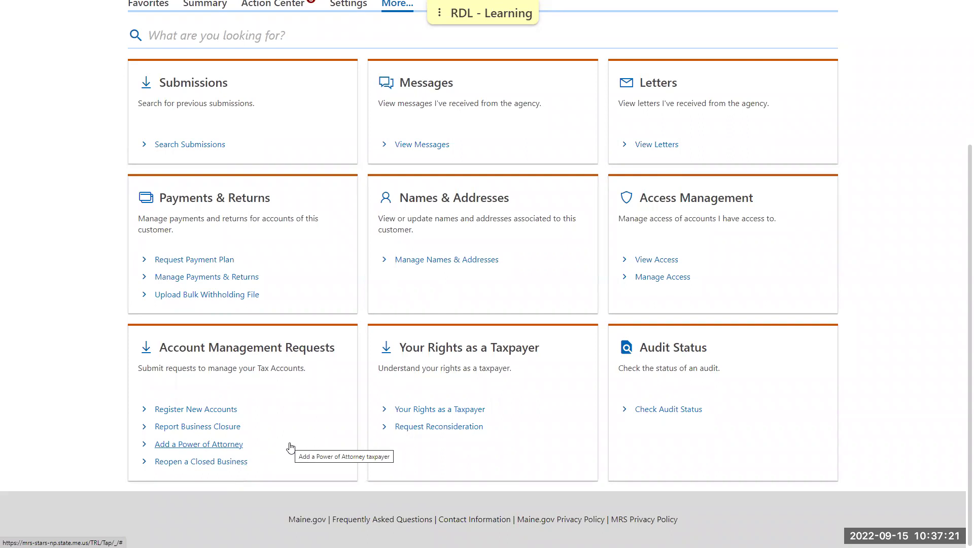
{"action": "scroll", "coordinate": [535, 193], "scroll_direction": "up", "scroll_amount": 2}
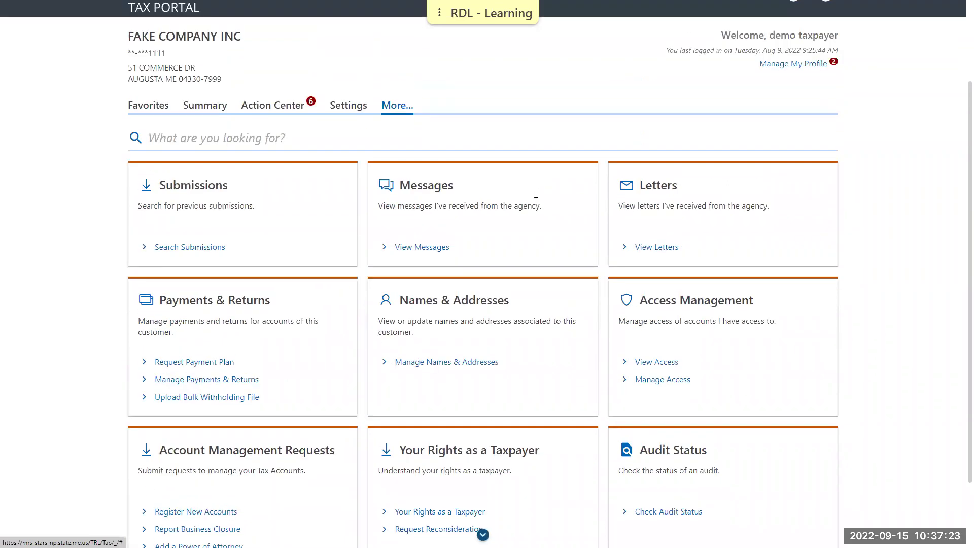
{"action": "scroll", "coordinate": [536, 193], "scroll_direction": "up", "scroll_amount": 1}
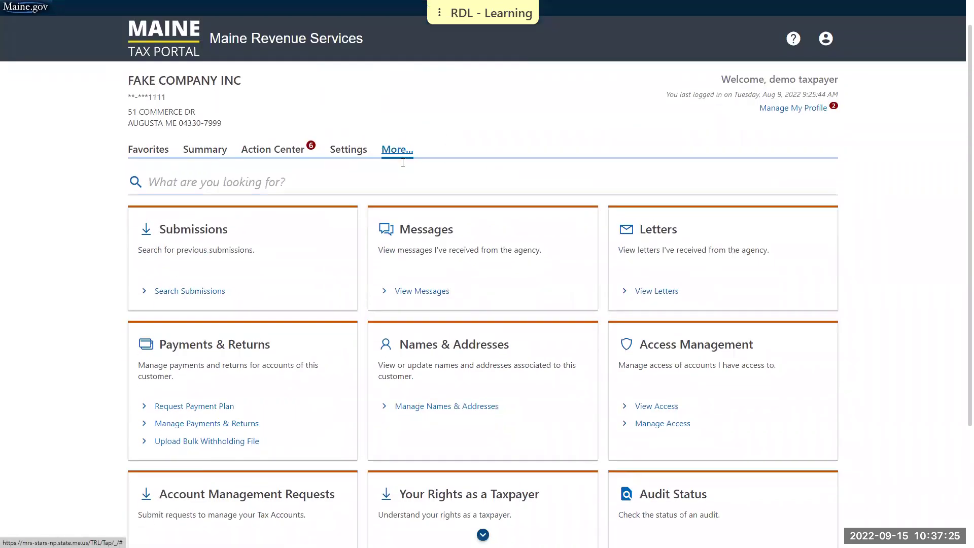
{"action": "scroll", "coordinate": [403, 162], "scroll_direction": "down", "scroll_amount": 1}
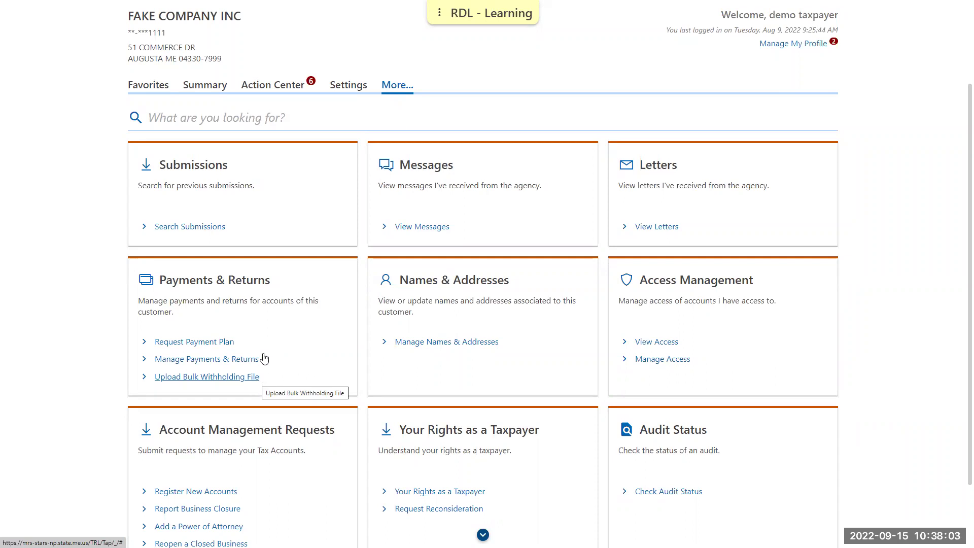
{"action": "scroll", "coordinate": [209, 138], "scroll_direction": "up", "scroll_amount": 2}
- Show the Summary tab listing the BETR and non-wage withholding accounts at $0.00
{"action": "left_click", "coordinate": [206, 165]}
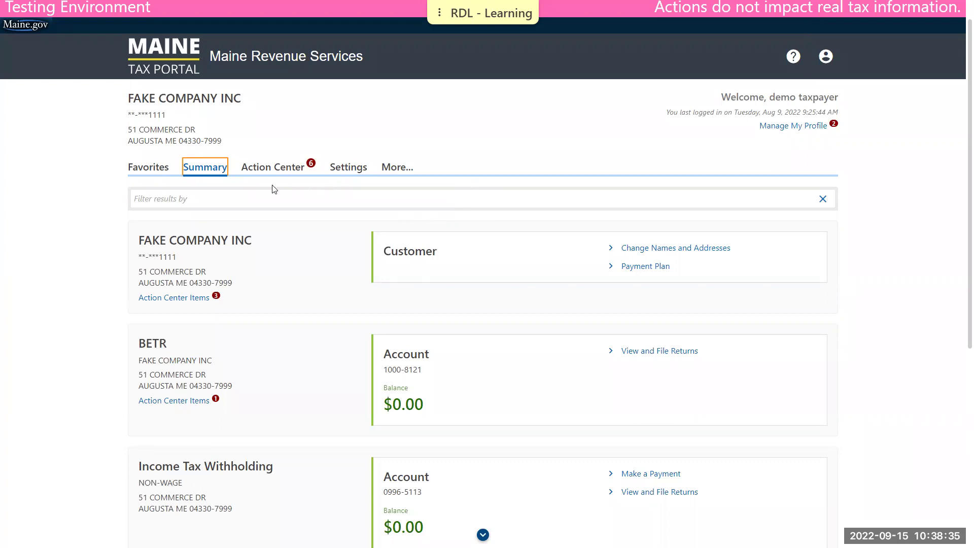
{"action": "left_click", "coordinate": [296, 171]}
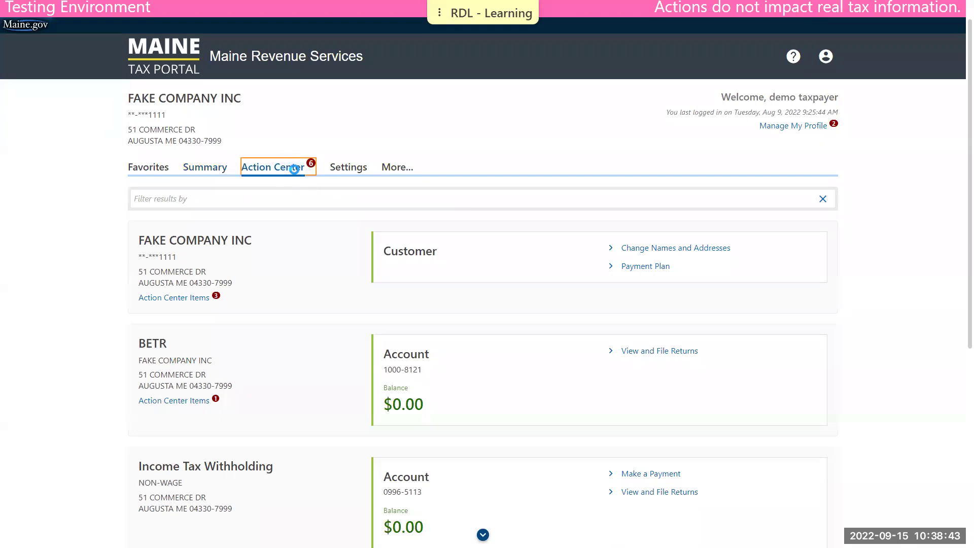
{"action": "scroll", "coordinate": [311, 204], "scroll_direction": "down", "scroll_amount": 2}
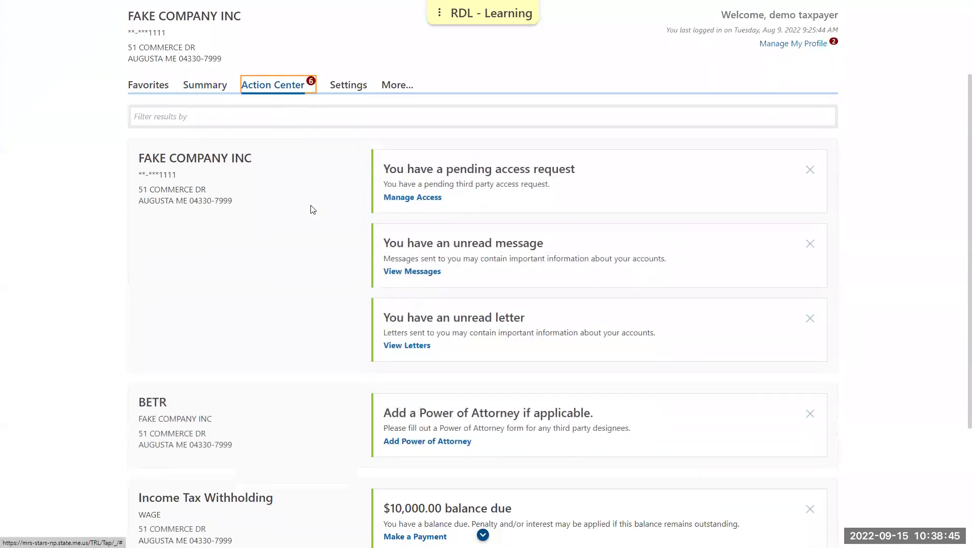
{"action": "scroll", "coordinate": [313, 210], "scroll_direction": "down", "scroll_amount": 4}
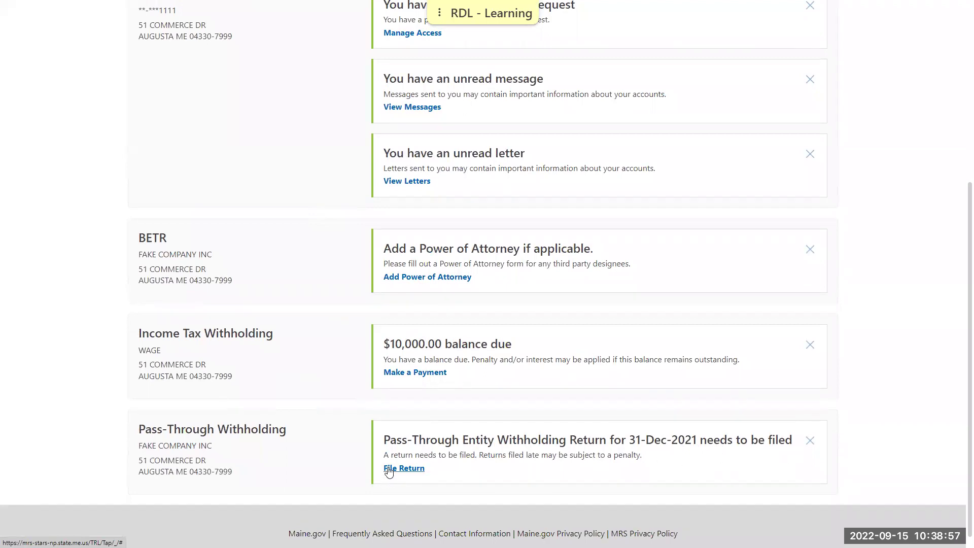
{"action": "scroll", "coordinate": [305, 304], "scroll_direction": "up", "scroll_amount": 5}
{"action": "left_click", "coordinate": [199, 169]}
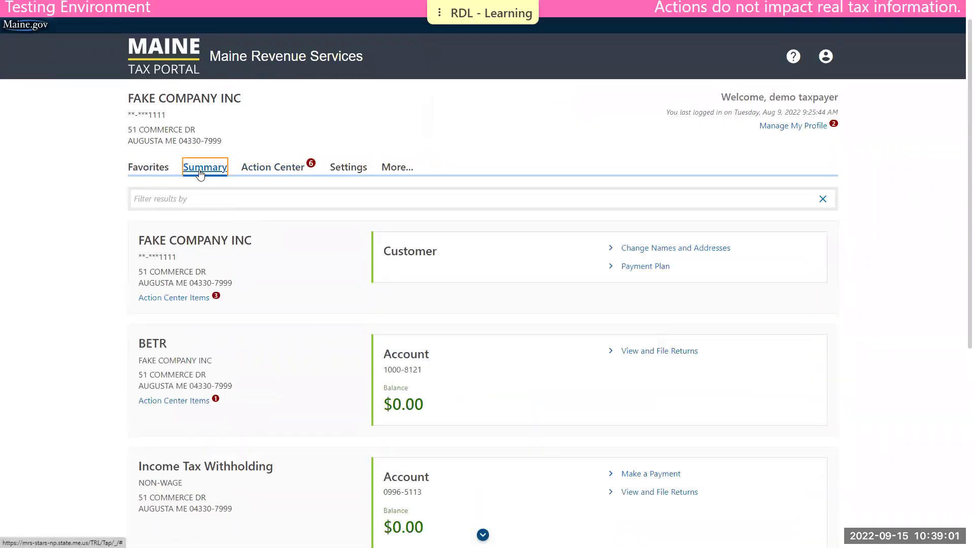
{"action": "scroll", "coordinate": [227, 210], "scroll_direction": "down", "scroll_amount": 5}
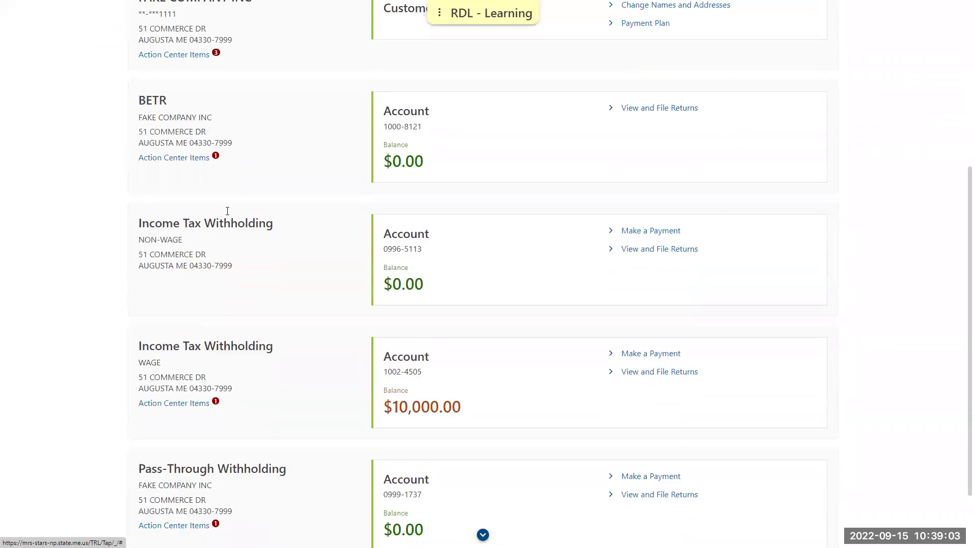
{"action": "scroll", "coordinate": [227, 211], "scroll_direction": "down", "scroll_amount": 2}
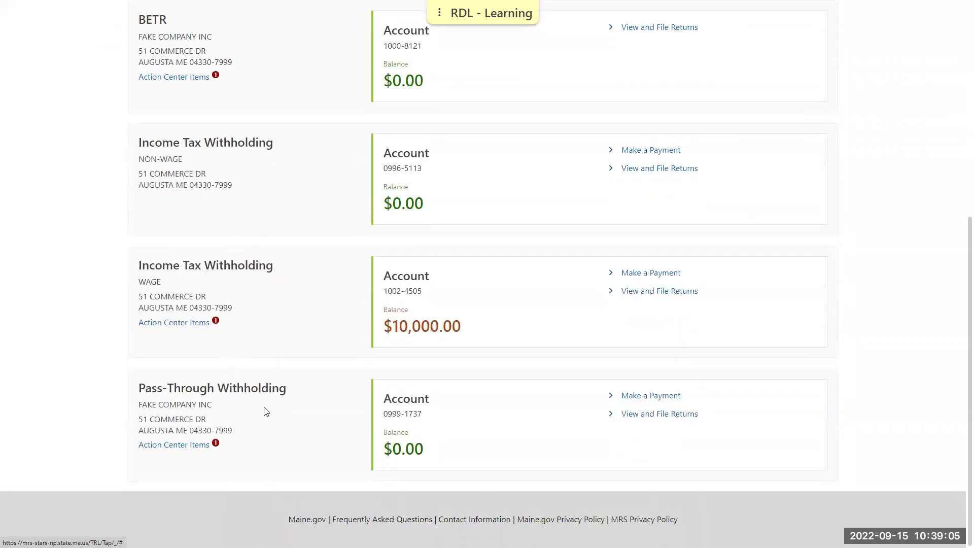
- List the Pass-Through Withholding account's periods, showing 31-Dec-2022 and 31-Dec-2021
{"action": "left_click", "coordinate": [642, 418]}
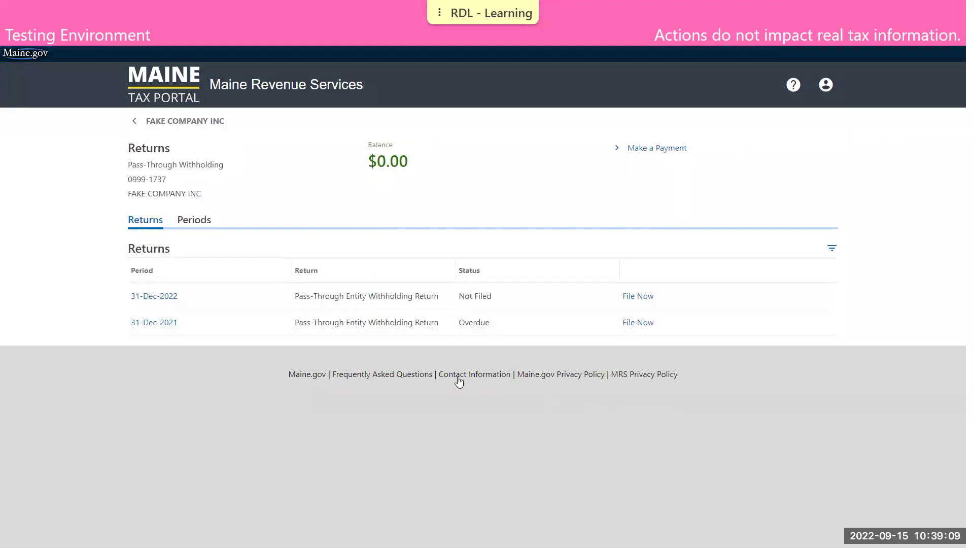
{"action": "left_click", "coordinate": [193, 220]}
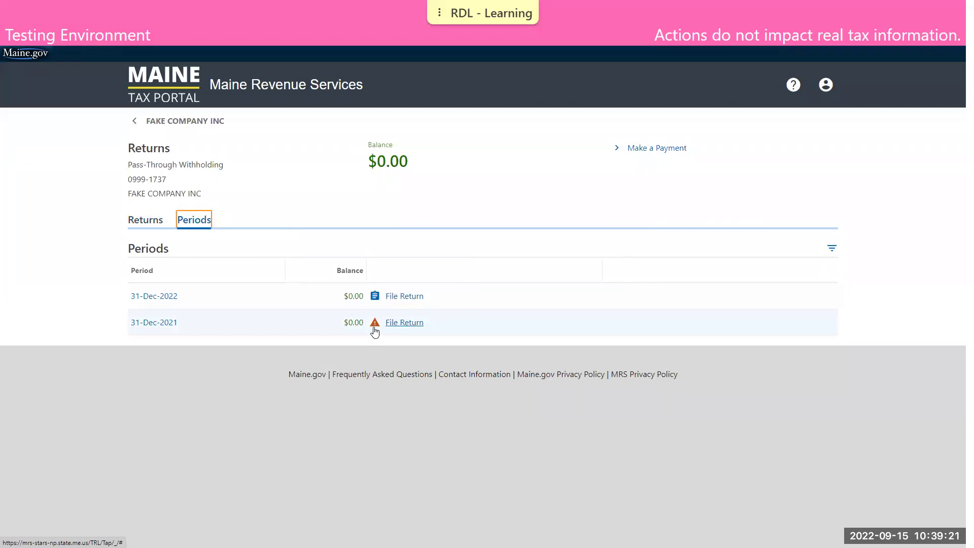
- Start the 31-Dec-2021 return, answering No to paid preparer and No to third-party designee
{"action": "left_click", "coordinate": [407, 325]}
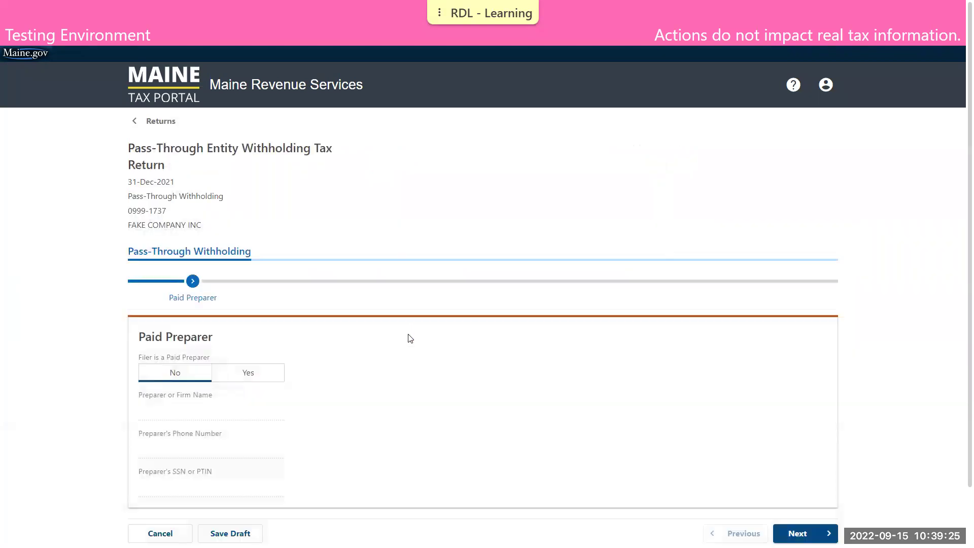
{"action": "scroll", "coordinate": [429, 343], "scroll_direction": "down", "scroll_amount": 1}
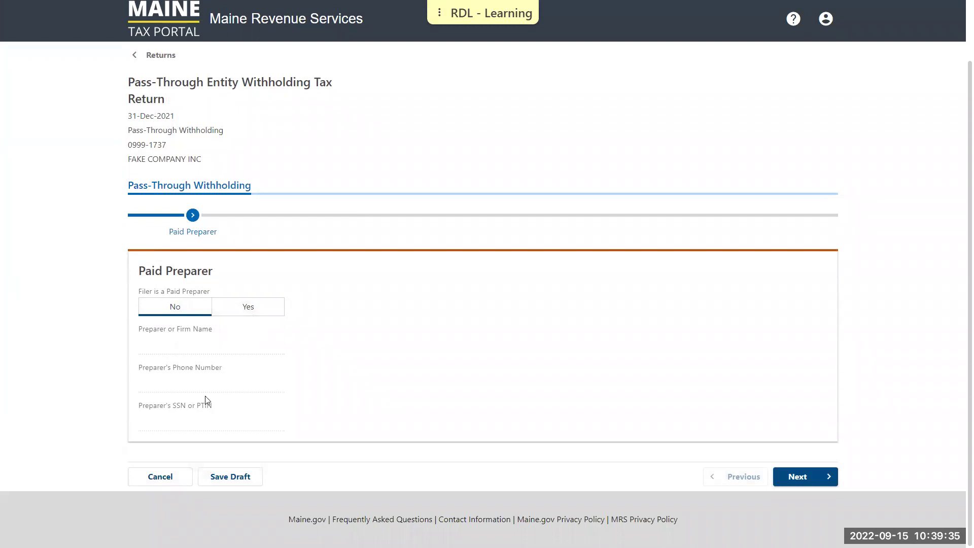
{"action": "left_click", "coordinate": [172, 309]}
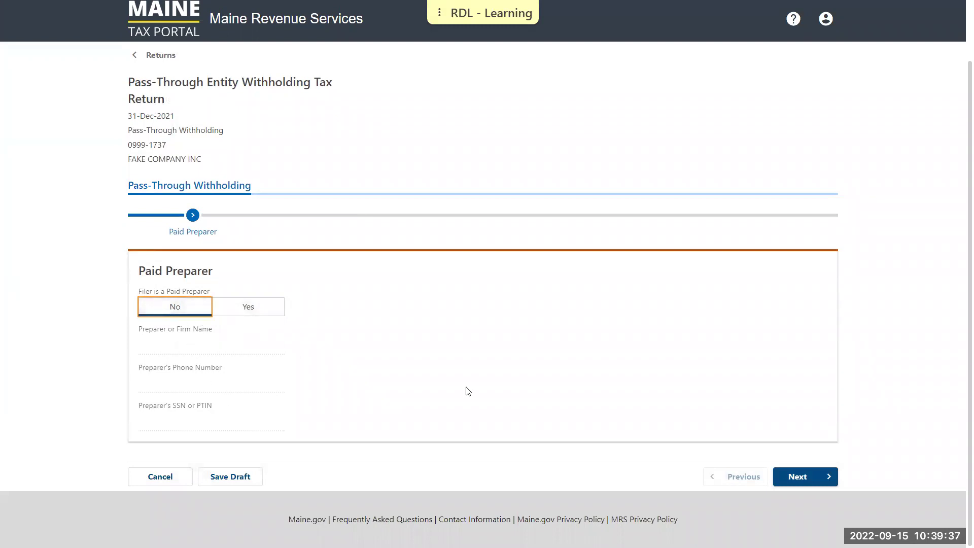
{"action": "left_click", "coordinate": [790, 476]}
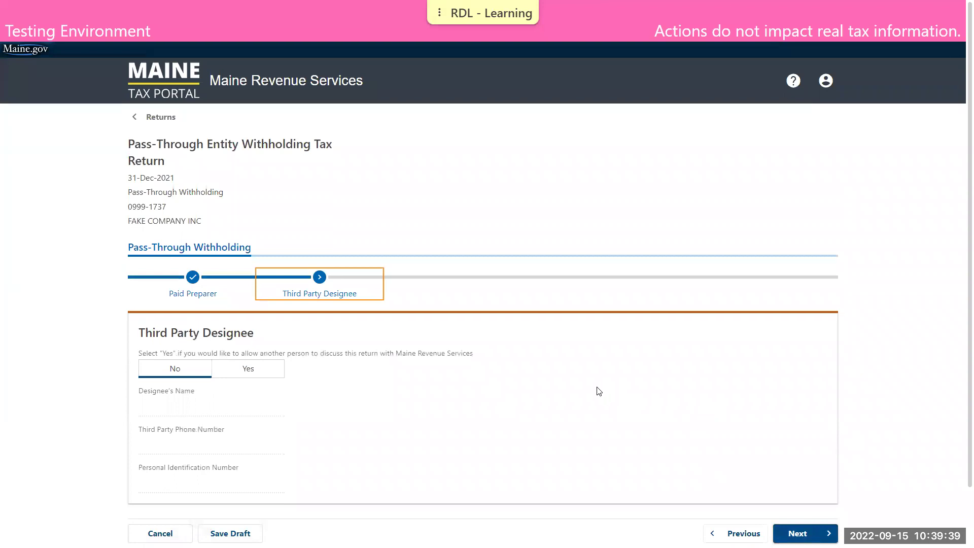
{"action": "scroll", "coordinate": [598, 391], "scroll_direction": "down", "scroll_amount": 1}
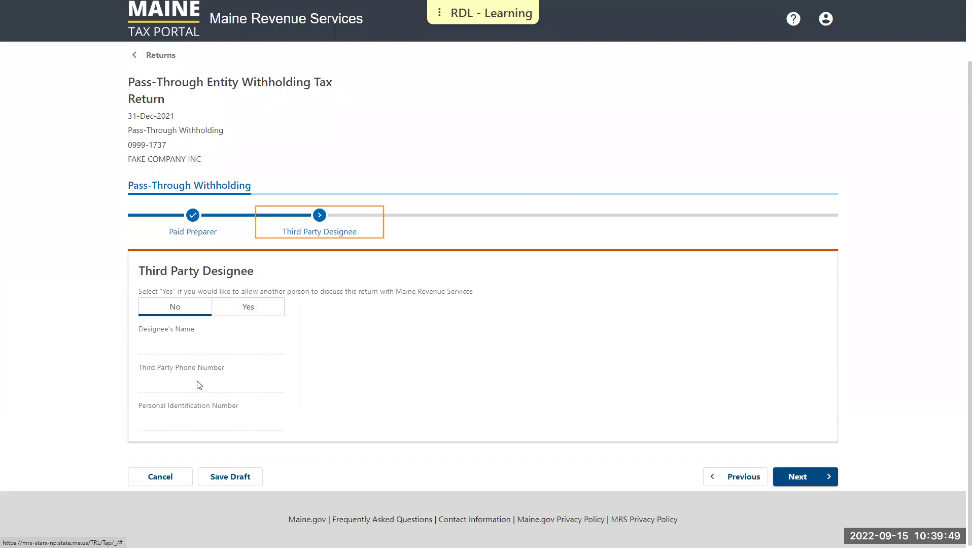
{"action": "left_click", "coordinate": [189, 306]}
{"action": "left_click", "coordinate": [777, 476]}
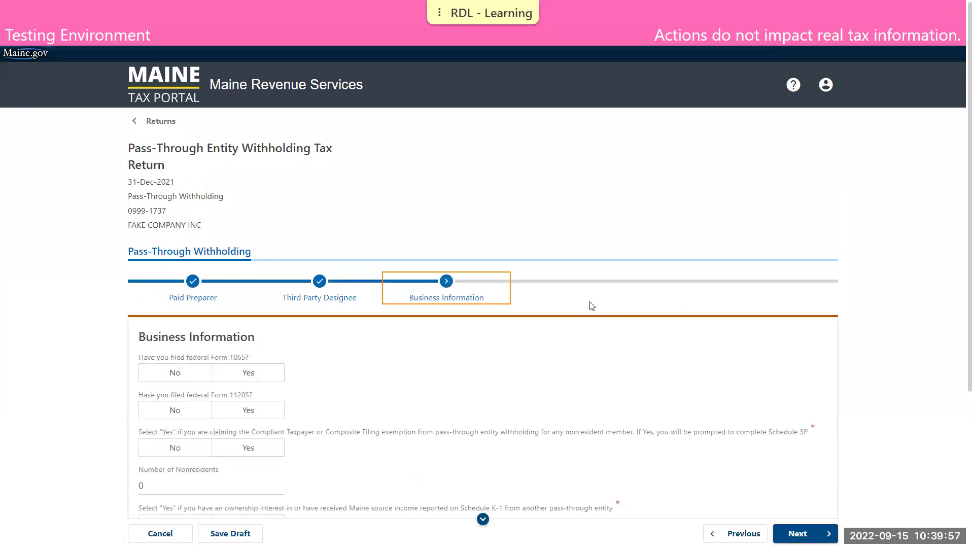
- Answer 1065 Yes, 1120S No, exemption Yes, 3 nonresidents, K-1 Yes, fiscal year No
{"action": "scroll", "coordinate": [592, 306], "scroll_direction": "down", "scroll_amount": 3}
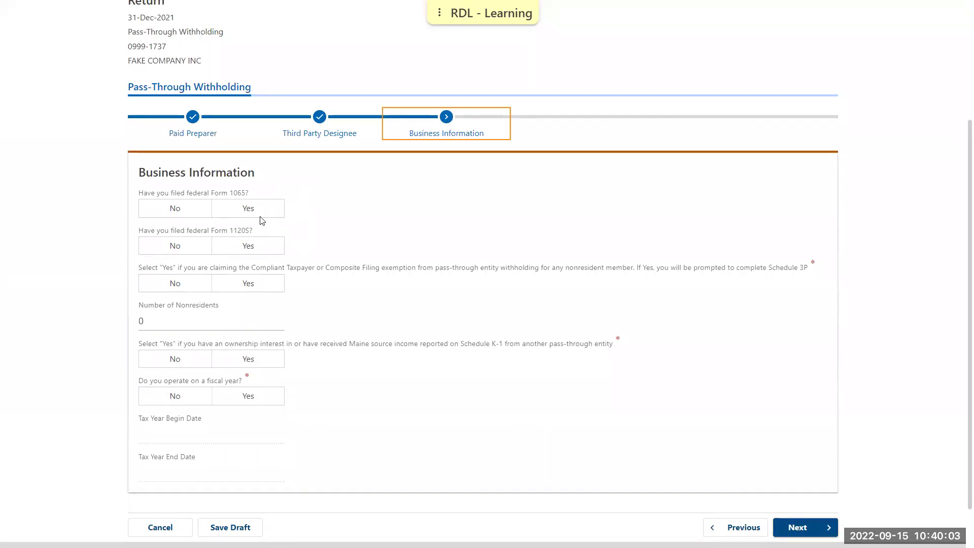
{"action": "left_click", "coordinate": [247, 212]}
{"action": "left_click", "coordinate": [178, 251]}
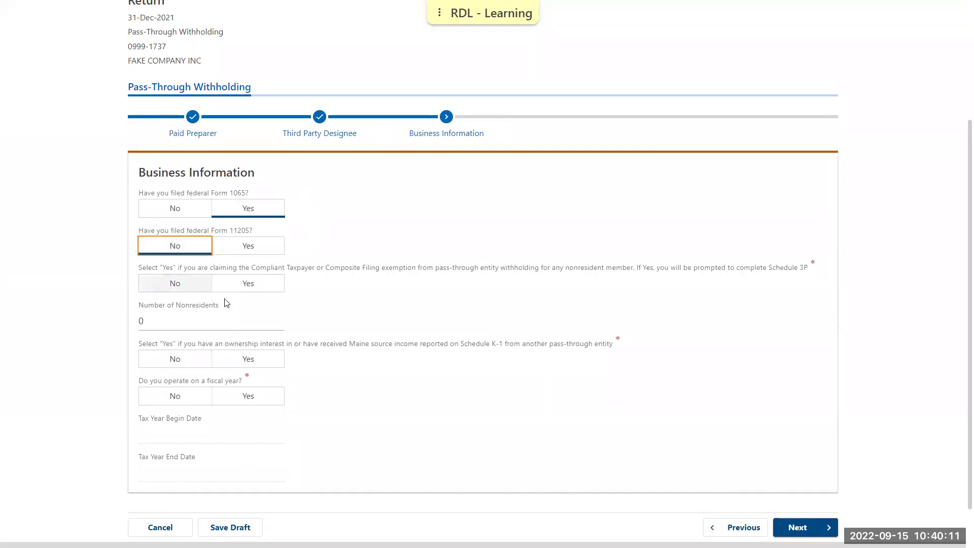
{"action": "left_click", "coordinate": [256, 290]}
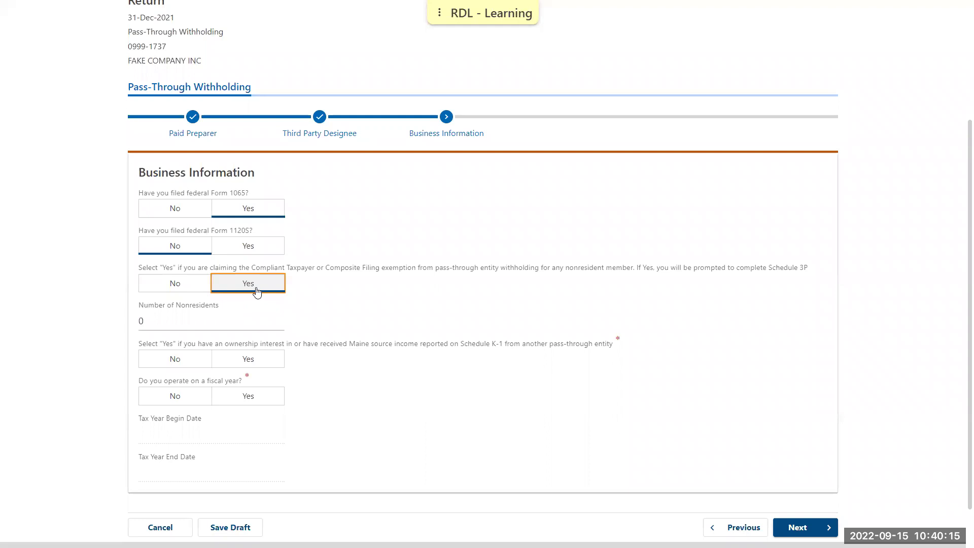
{"action": "left_click", "coordinate": [214, 319]}
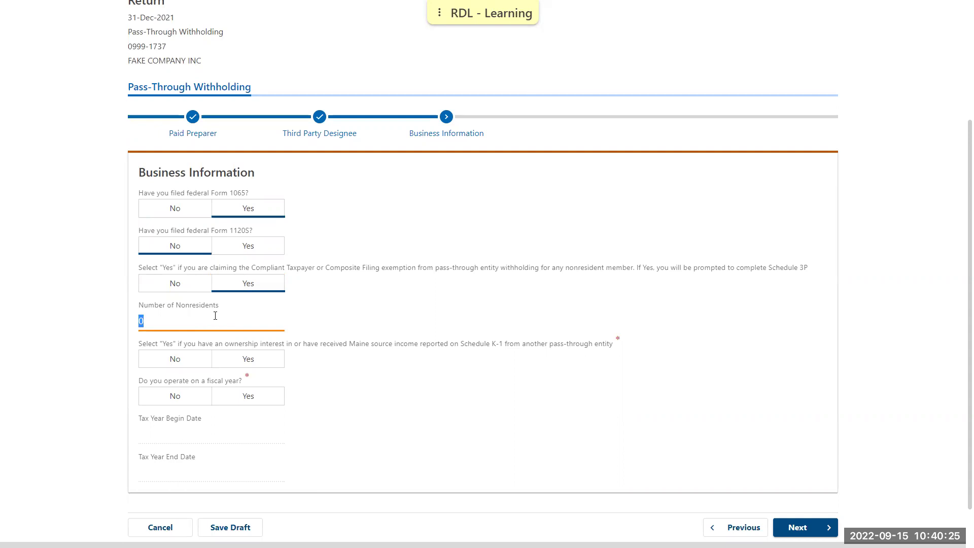
{"action": "type", "text": "3"}
{"action": "left_click", "coordinate": [267, 360]}
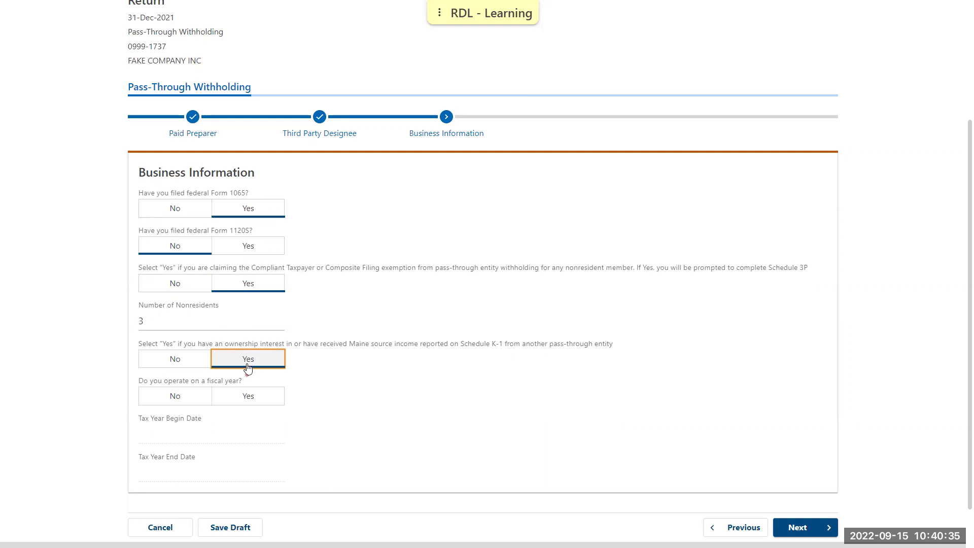
{"action": "left_click", "coordinate": [167, 401]}
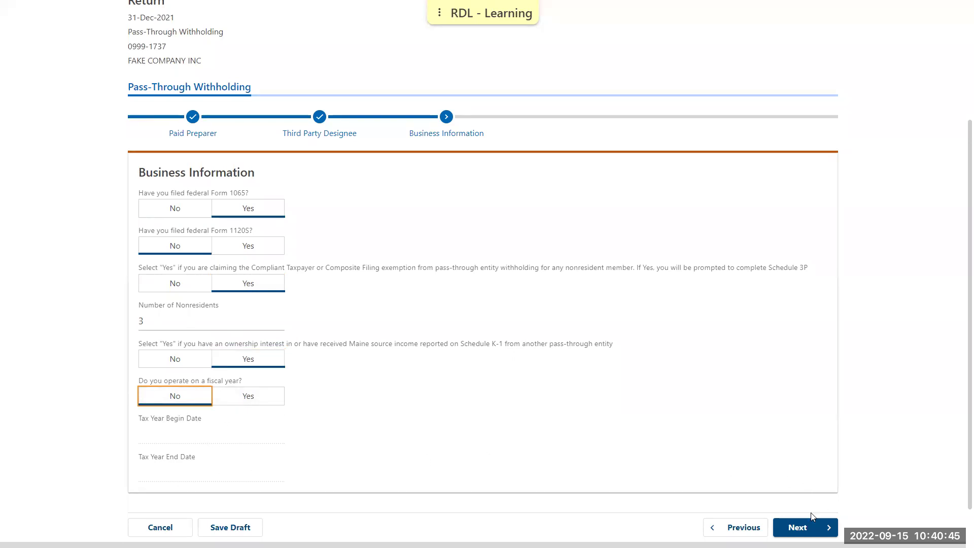
- Enter the other entity's member name and FEIN in the Source Income Reported table, then continue
{"action": "left_click", "coordinate": [812, 528]}
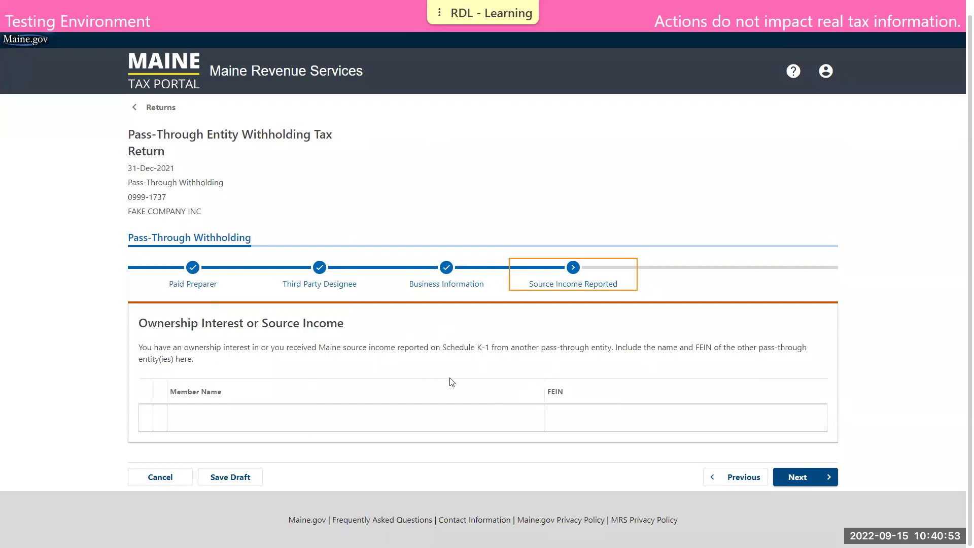
{"action": "left_click", "coordinate": [350, 418]}
{"action": "left_click", "coordinate": [581, 422]}
{"action": "left_click", "coordinate": [502, 419]}
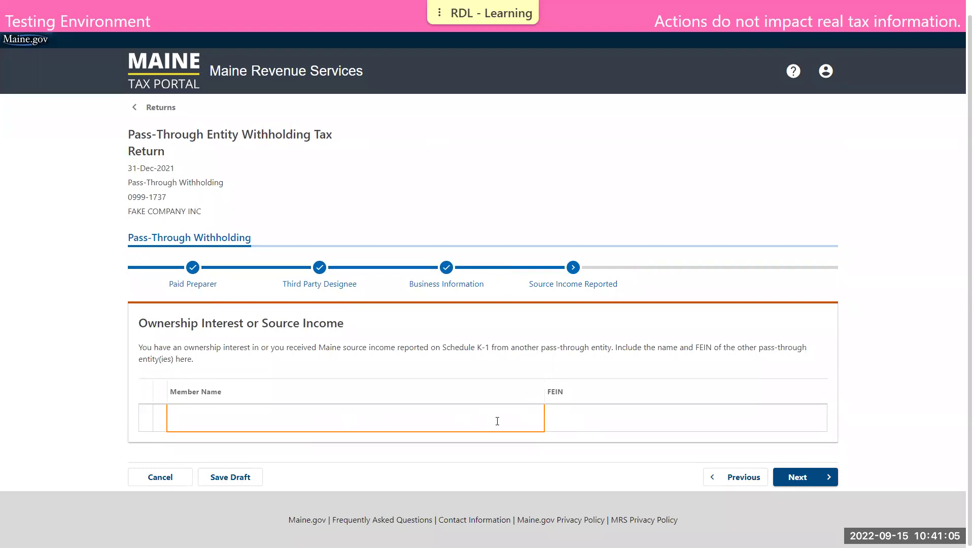
{"action": "type", "text": "jill jones"}
{"action": "key", "text": "Tab"}
{"action": "type", "text": "12-345678"}
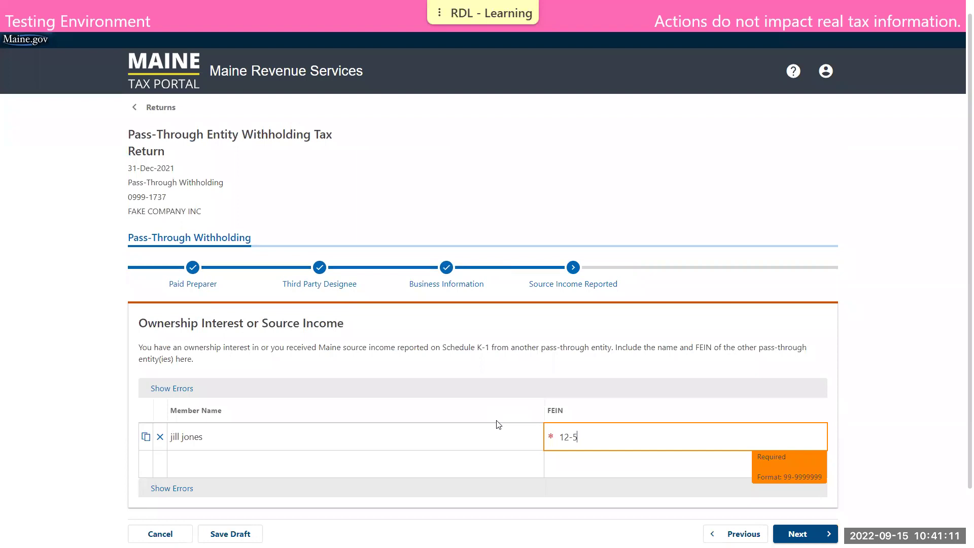
{"action": "type", "text": "9"}
{"action": "left_click", "coordinate": [637, 361]}
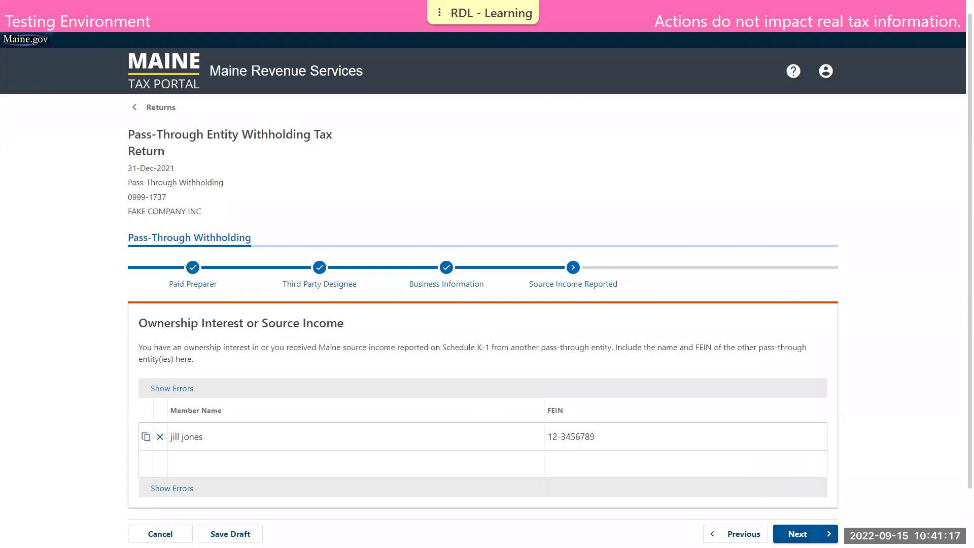
{"action": "left_click", "coordinate": [797, 533]}
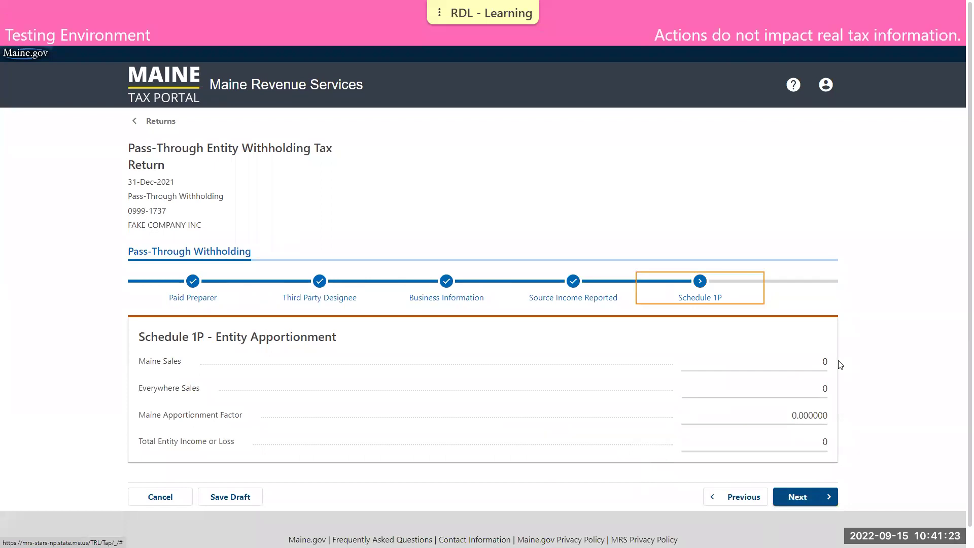
- Enter Maine sales 100,000, everywhere sales 500,000, factor 0.20 and entity income 250,000 on Schedule 1P
{"action": "type", "text": "1"}
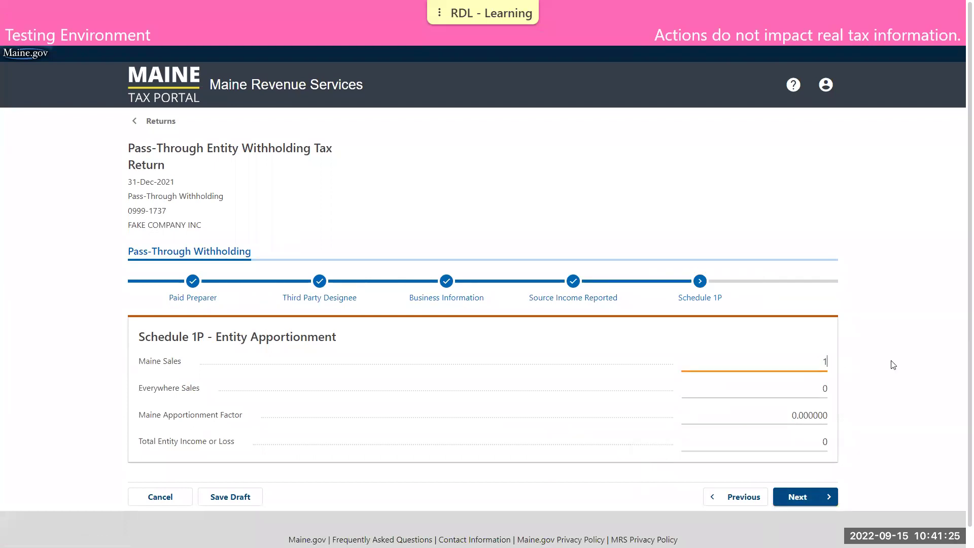
{"action": "type", "text": "00,00000"}
{"action": "left_click", "coordinate": [816, 394]}
{"action": "type", "text": "50"}
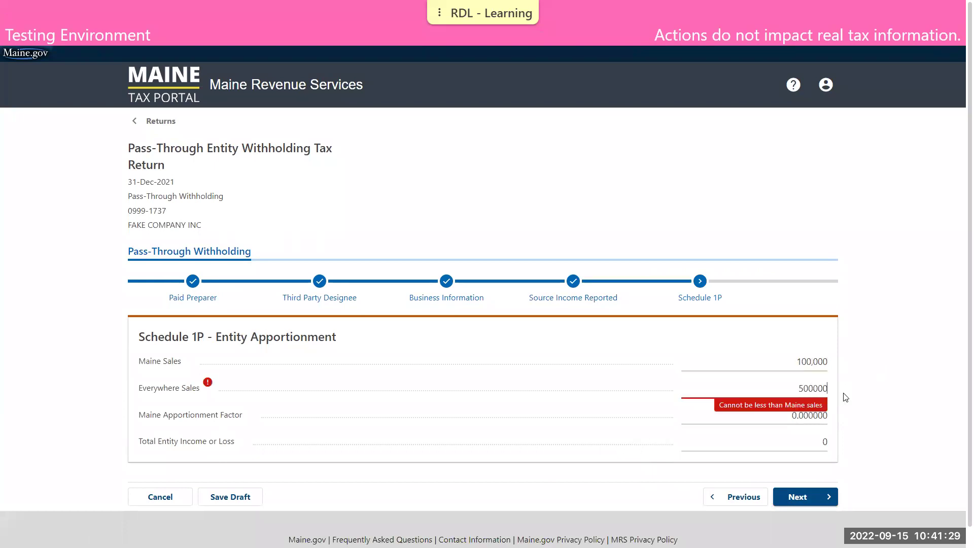
{"action": "left_click", "coordinate": [823, 415]}
{"action": "key", "text": "BackSpace"}
{"action": "left_click", "coordinate": [840, 415]}
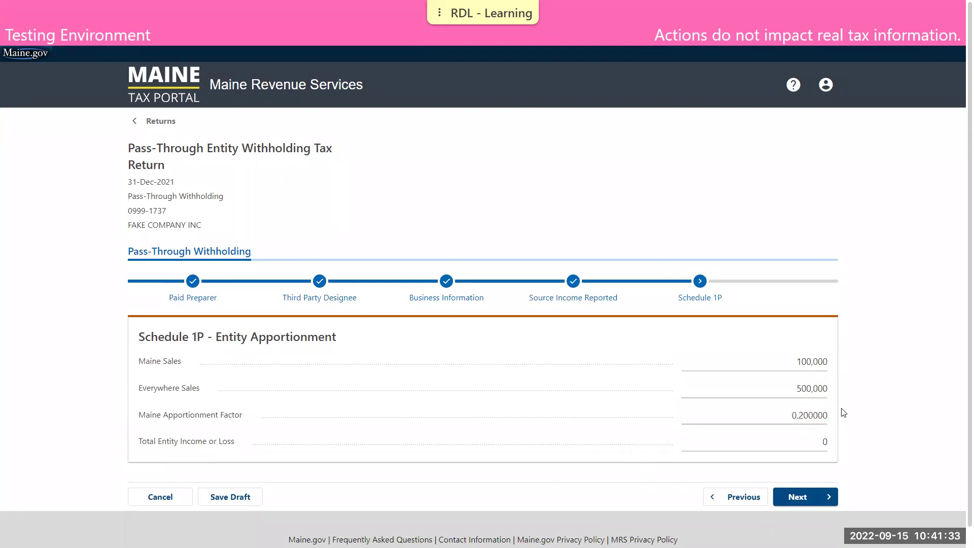
{"action": "left_click", "coordinate": [820, 444]}
{"action": "key", "text": "BackSpace"}
{"action": "type", "text": "250000"}
{"action": "left_click", "coordinate": [861, 443]}
{"action": "left_click", "coordinate": [794, 496]}
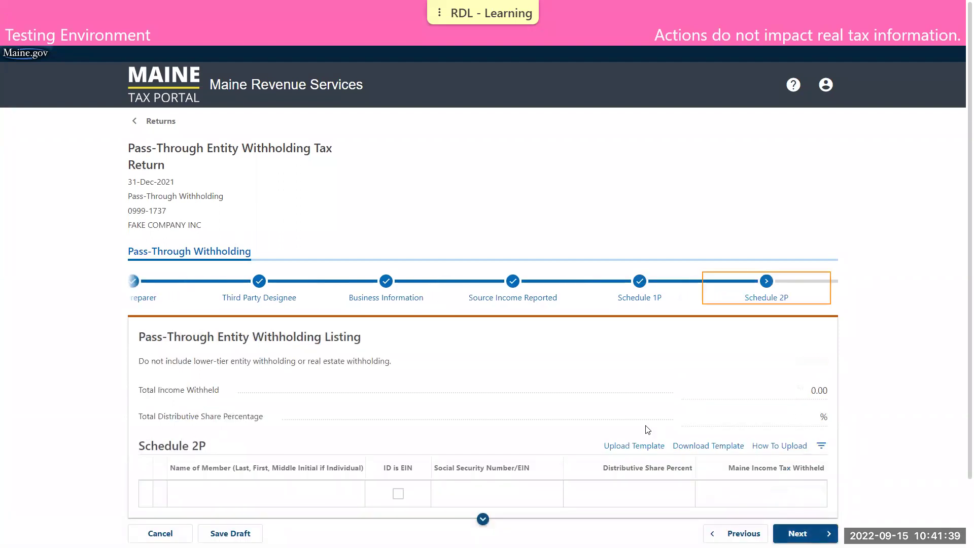
- Add the first member to Schedule 2P with their SSN, 33% share and 4,500 withheld
{"action": "scroll", "coordinate": [645, 426], "scroll_direction": "down", "scroll_amount": 2}
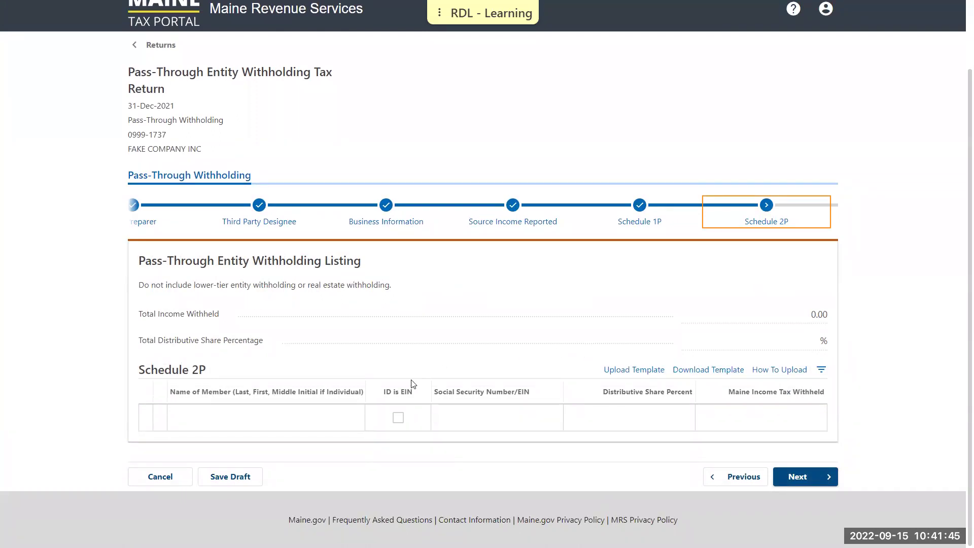
{"action": "left_click", "coordinate": [232, 424]}
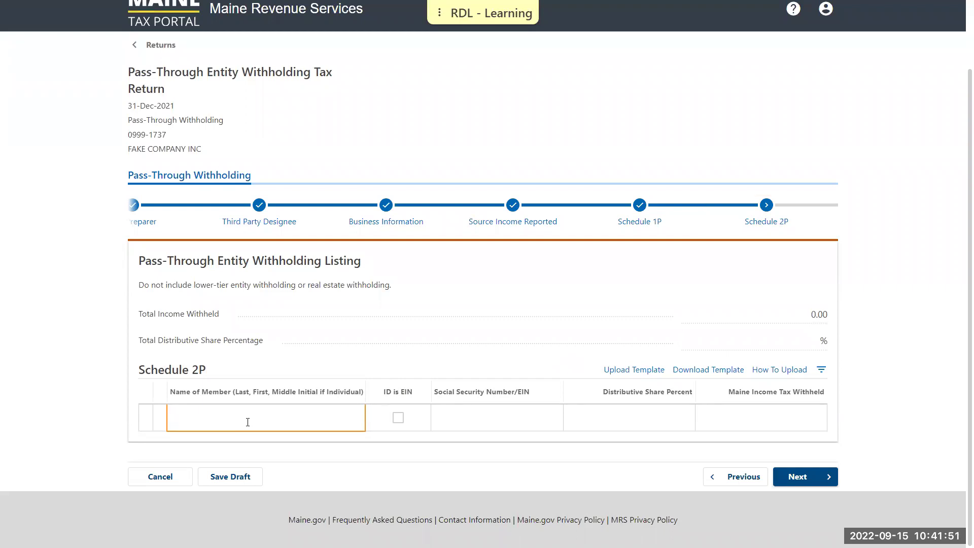
{"action": "type", "text": "jill jone"}
{"action": "left_click", "coordinate": [482, 418]}
{"action": "left_click", "coordinate": [505, 425]}
{"action": "type", "text": "111-11-1111"}
{"action": "key", "text": "Tab"}
{"action": "type", "text": "33"}
{"action": "key", "text": "Tab"}
{"action": "type", "text": "4500"}
- Add a second member with their SSN, 33% share and 4,500 withheld, totalling 9,000.00
{"action": "left_click", "coordinate": [315, 448]}
{"action": "type", "text": "sam smith"}
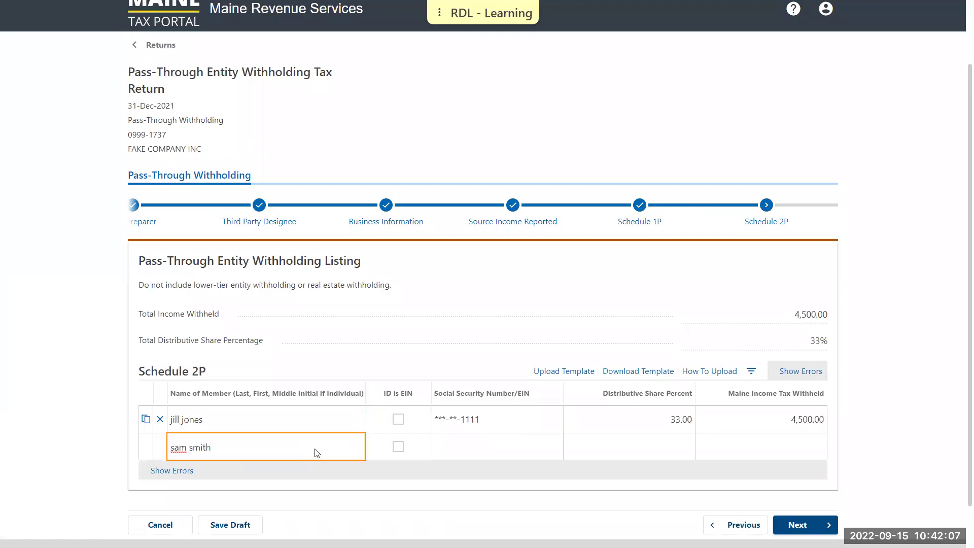
{"action": "key", "text": "Tab"}
{"action": "type", "text": "222-22-2222"}
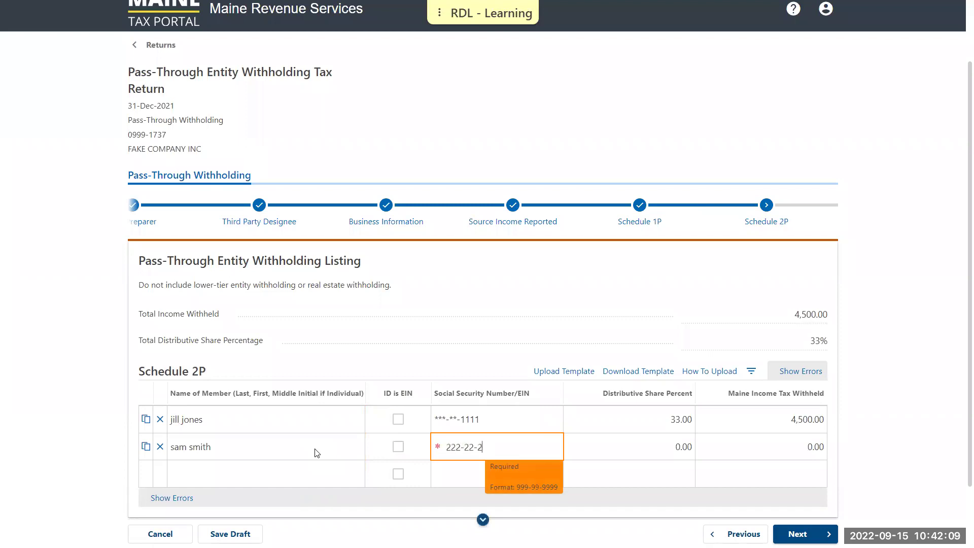
{"action": "key", "text": "Tab"}
{"action": "type", "text": "33"}
{"action": "key", "text": "Tab"}
{"action": "type", "text": "4500"}
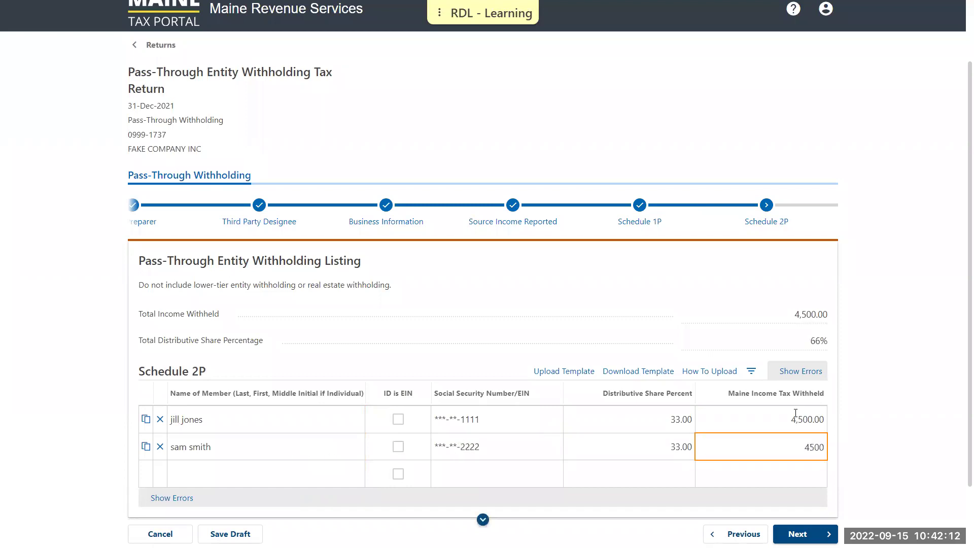
{"action": "left_click", "coordinate": [904, 420]}
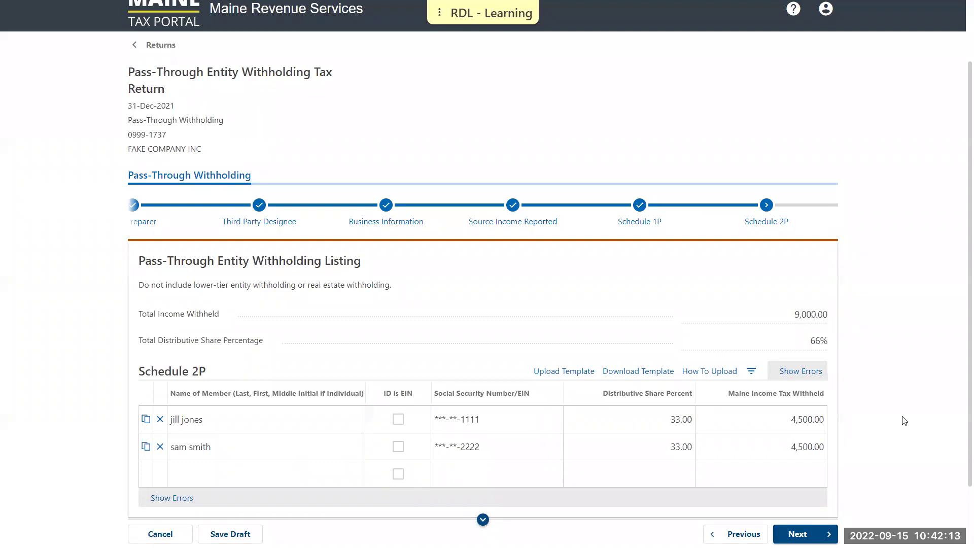
{"action": "scroll", "coordinate": [891, 355], "scroll_direction": "down", "scroll_amount": 2}
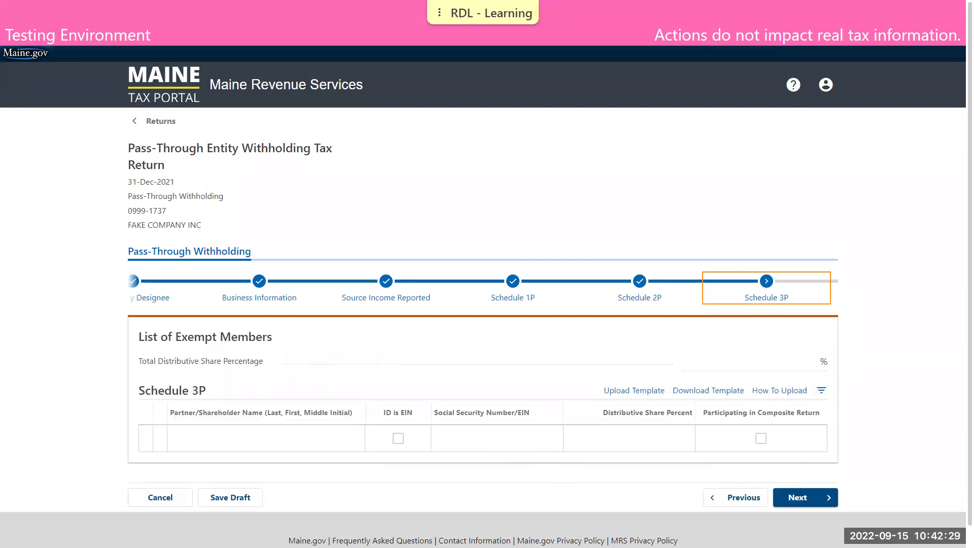
- Enter the exempt member's name, ID number and 33% share on Schedule 3P, then continue
{"action": "left_click", "coordinate": [283, 440]}
{"action": "type", "text": "willa white"}
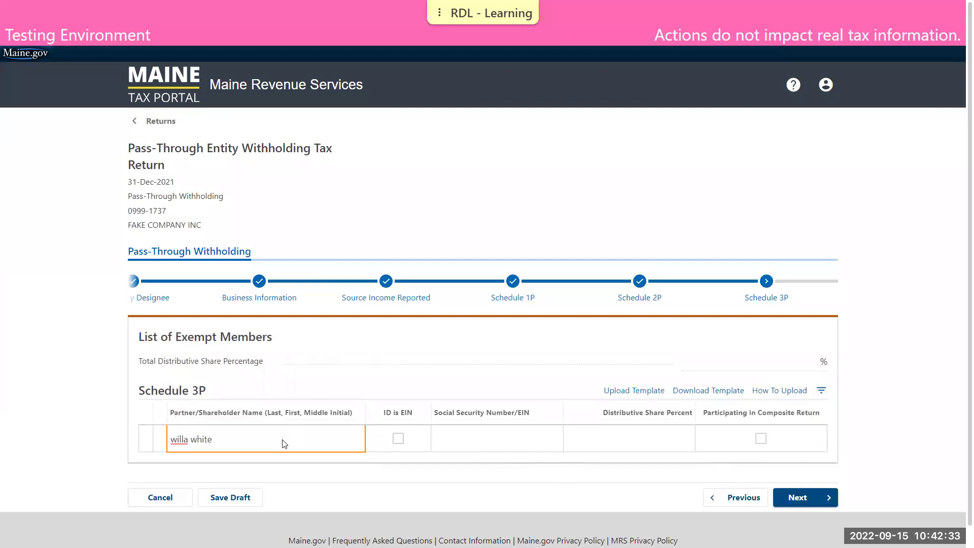
{"action": "key", "text": "Tab"}
{"action": "type", "text": "333333333"}
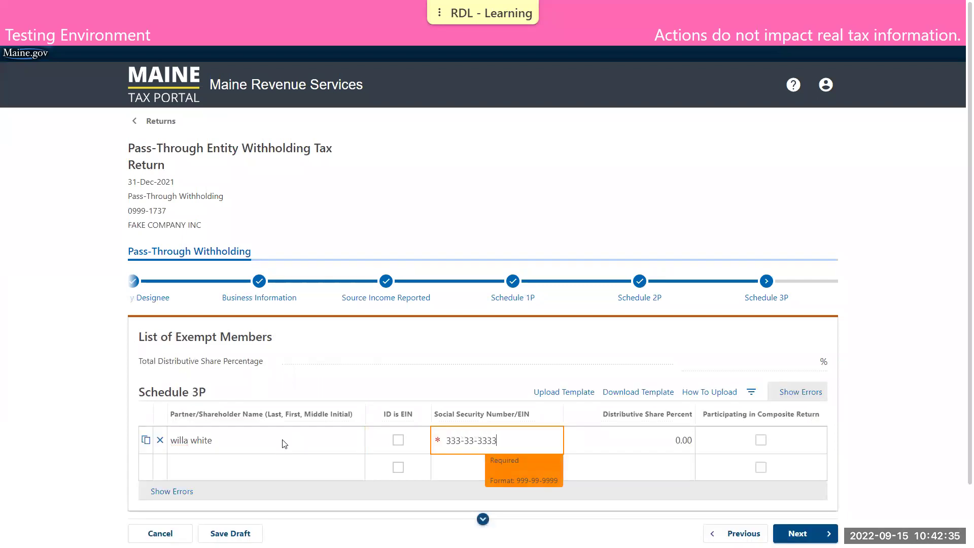
{"action": "key", "text": "Tab"}
{"action": "type", "text": "3"}
{"action": "key", "text": "Tab"}
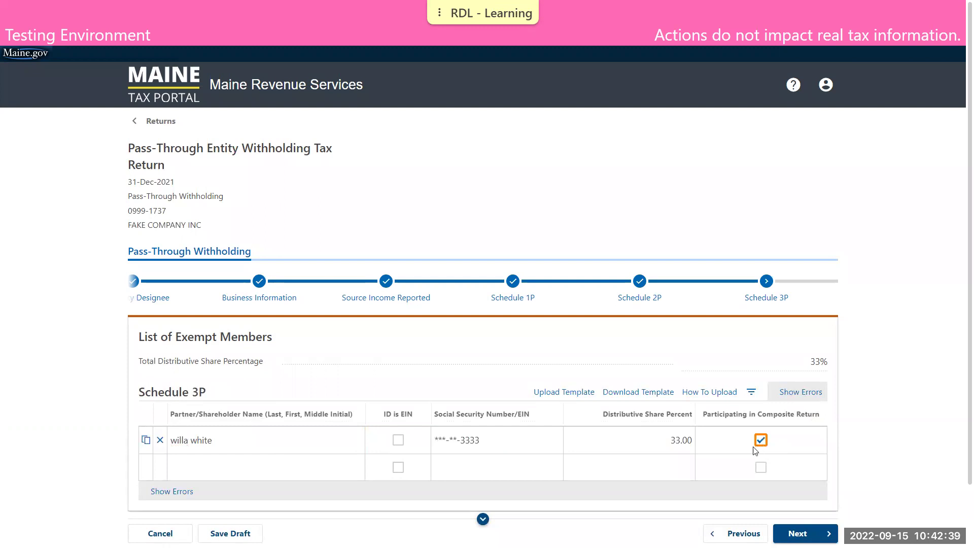
{"action": "scroll", "coordinate": [782, 442], "scroll_direction": "down", "scroll_amount": 2}
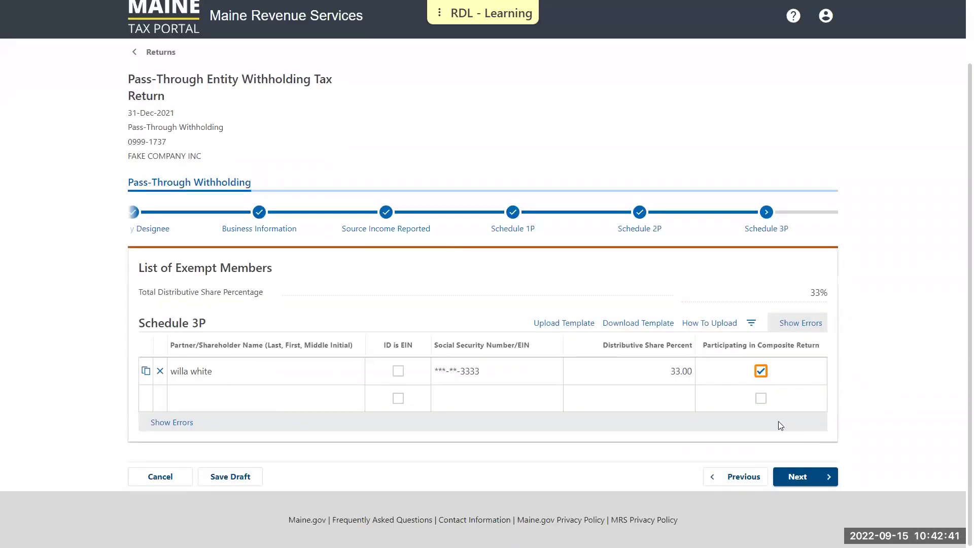
{"action": "left_click", "coordinate": [808, 476]}
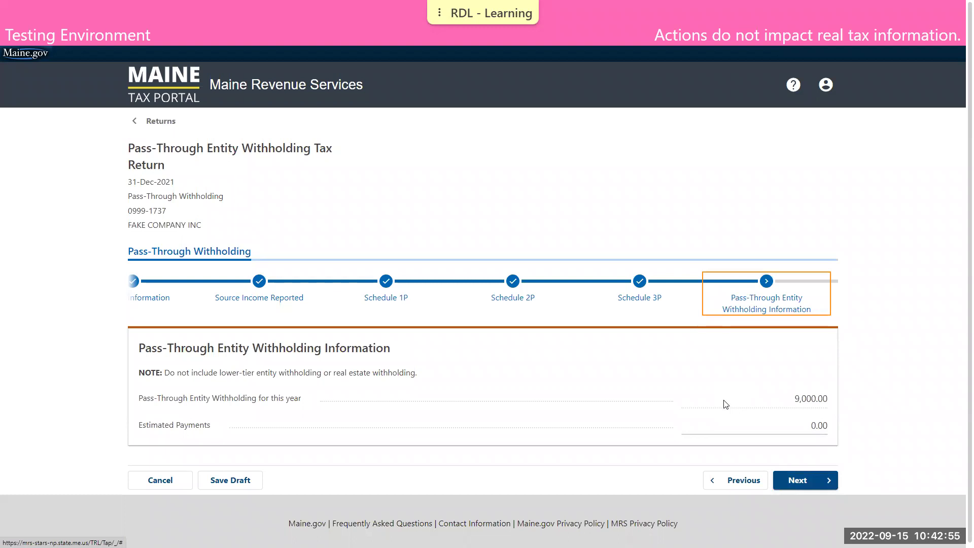
- Choose not to pay the 9,000.00 balance now and advance past the summary to Declaration
{"action": "left_click", "coordinate": [820, 478]}
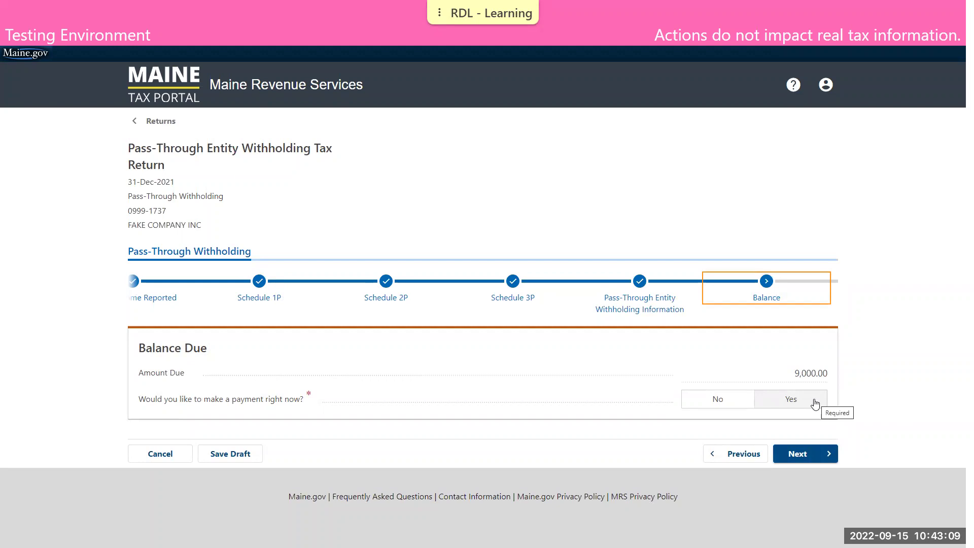
{"action": "left_click", "coordinate": [738, 400]}
{"action": "left_click", "coordinate": [783, 452]}
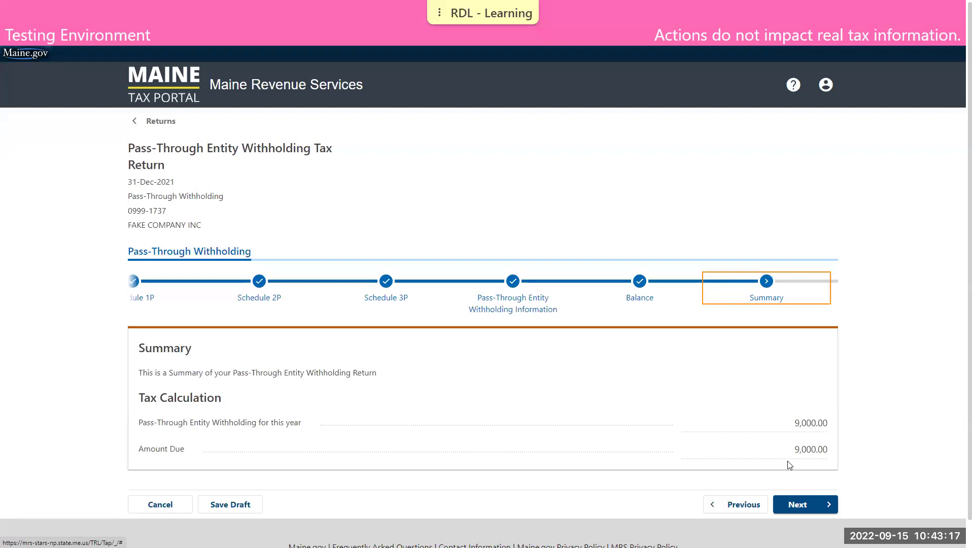
{"action": "left_click", "coordinate": [804, 508]}
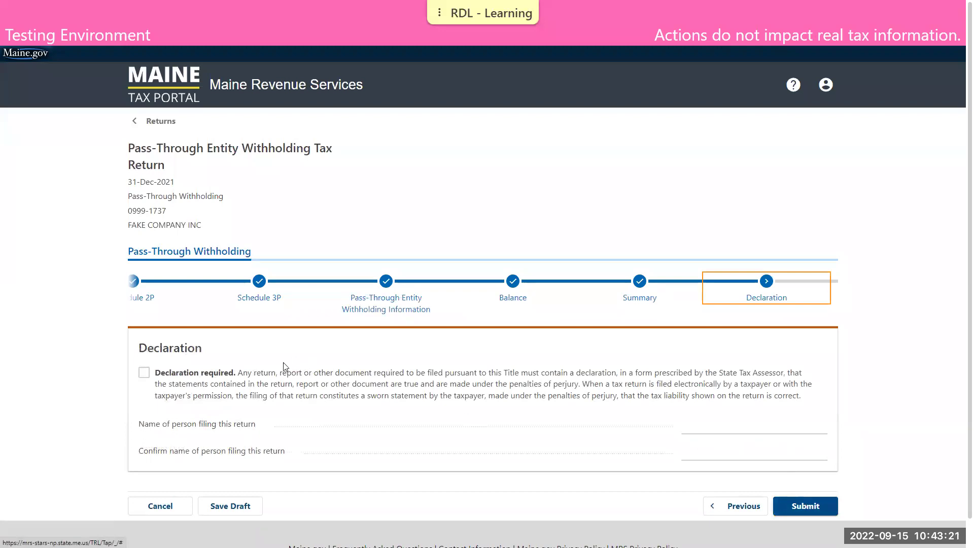
- Accept the declaration, enter the filer's name in both name fields, submit, and dismiss the confirmation
{"action": "left_click", "coordinate": [146, 374]}
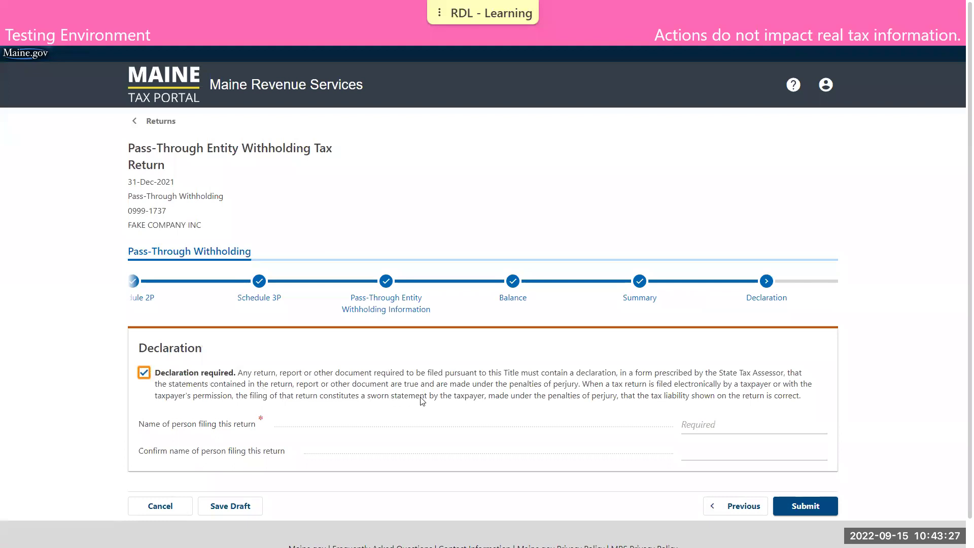
{"action": "left_click", "coordinate": [710, 425]}
{"action": "type", "text": "DEMO "}
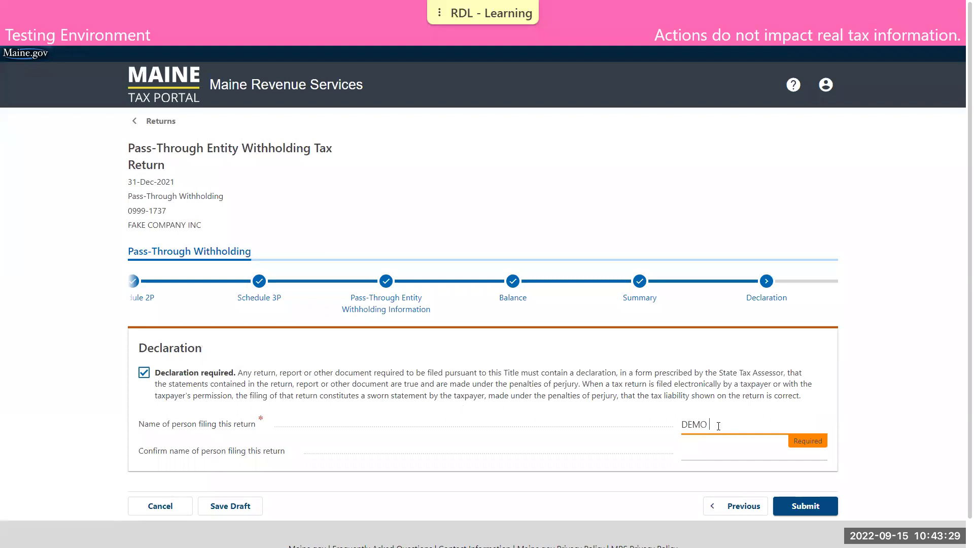
{"action": "type", "text": "TAXPAYER"}
{"action": "key", "text": "Tab"}
{"action": "type", "text": "DEMO TAXPAY"}
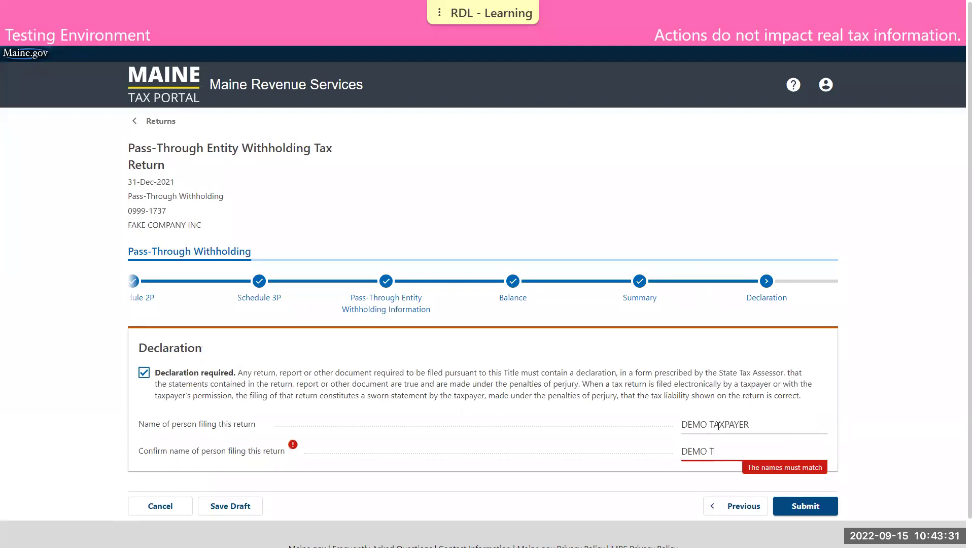
{"action": "type", "text": "ER"}
{"action": "left_click", "coordinate": [811, 506]}
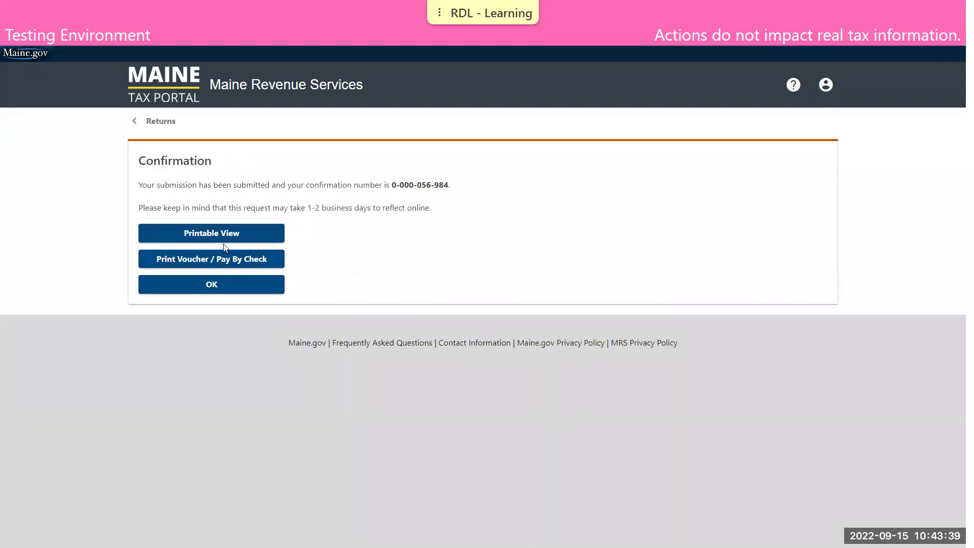
{"action": "left_click", "coordinate": [235, 284]}
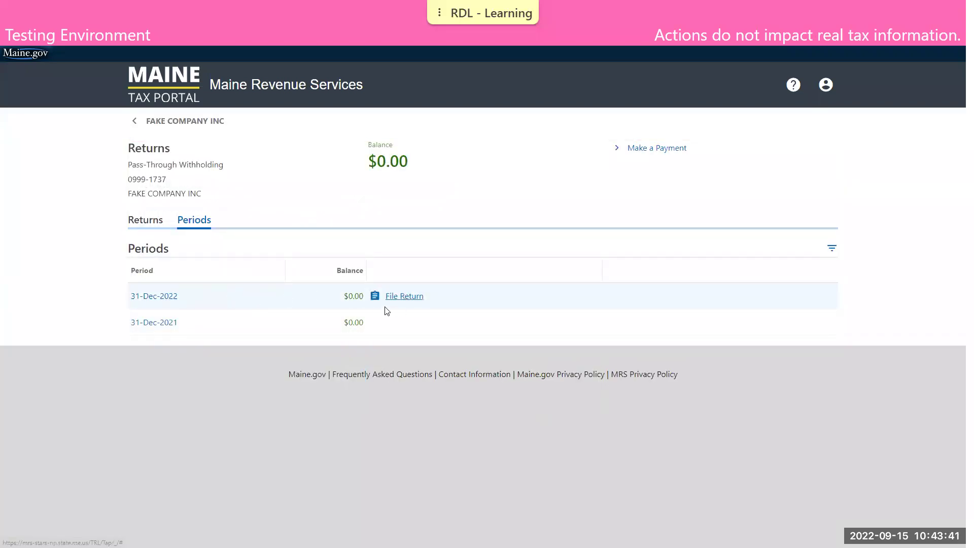
- From the company's account summary, open the BETR Action Center items and choose Add Power of Attorney
{"action": "left_click", "coordinate": [145, 219]}
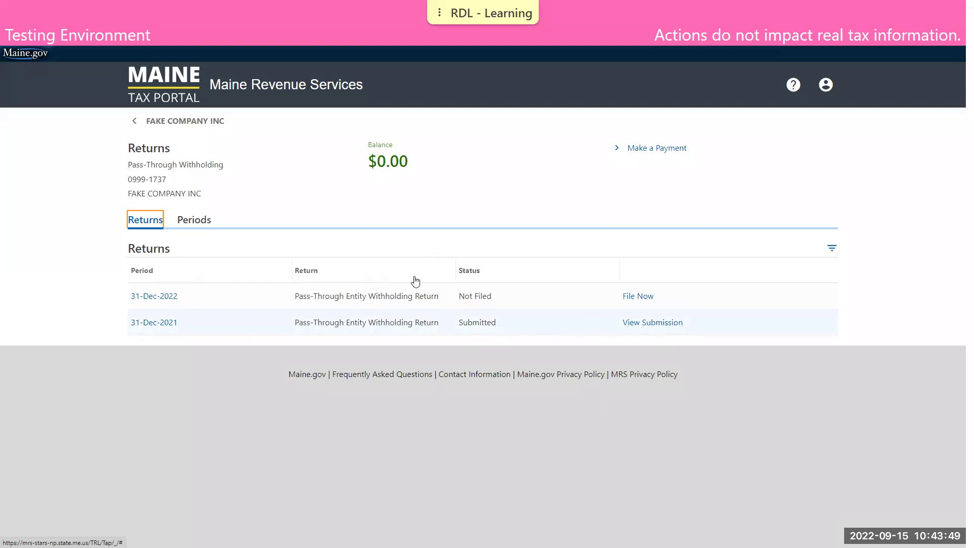
{"action": "left_click", "coordinate": [170, 128]}
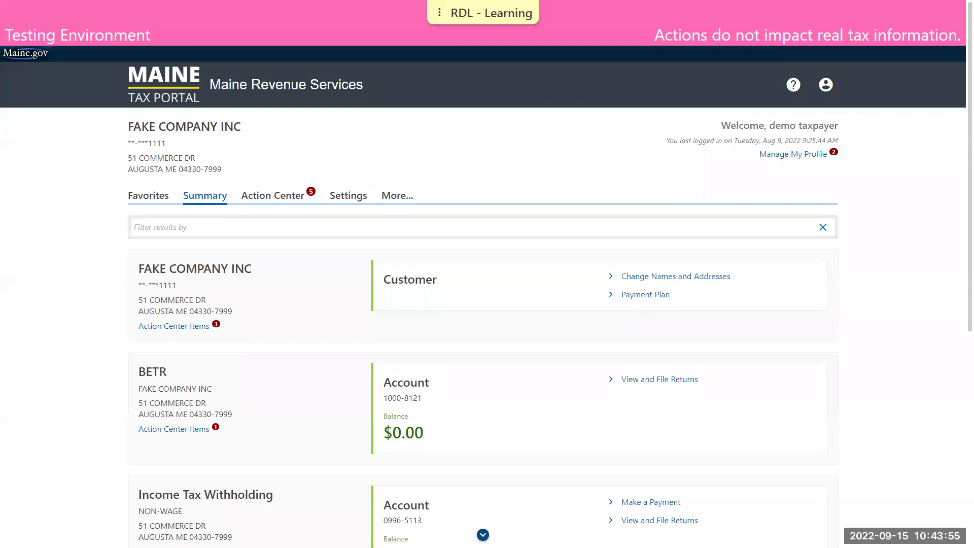
{"action": "scroll", "coordinate": [883, 311], "scroll_direction": "down", "scroll_amount": 2}
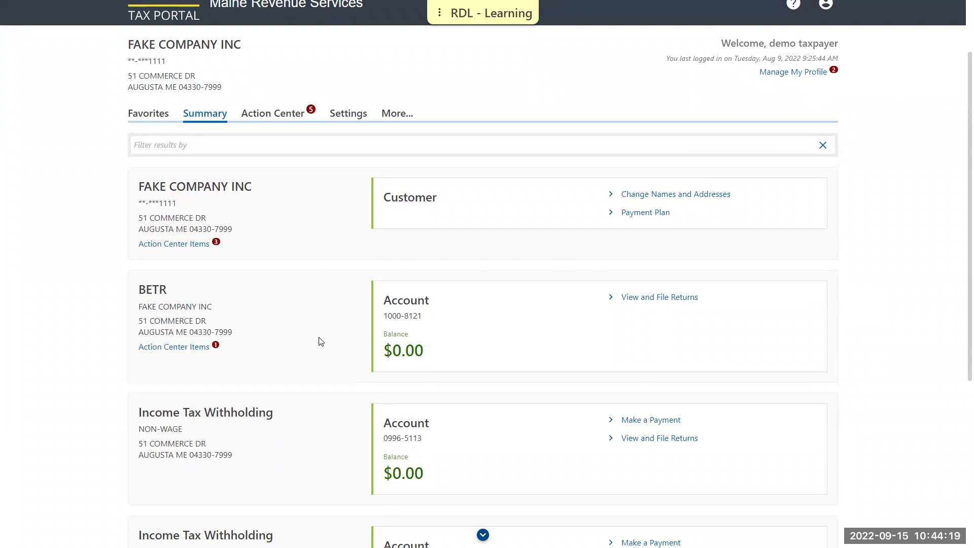
{"action": "left_click", "coordinate": [185, 348]}
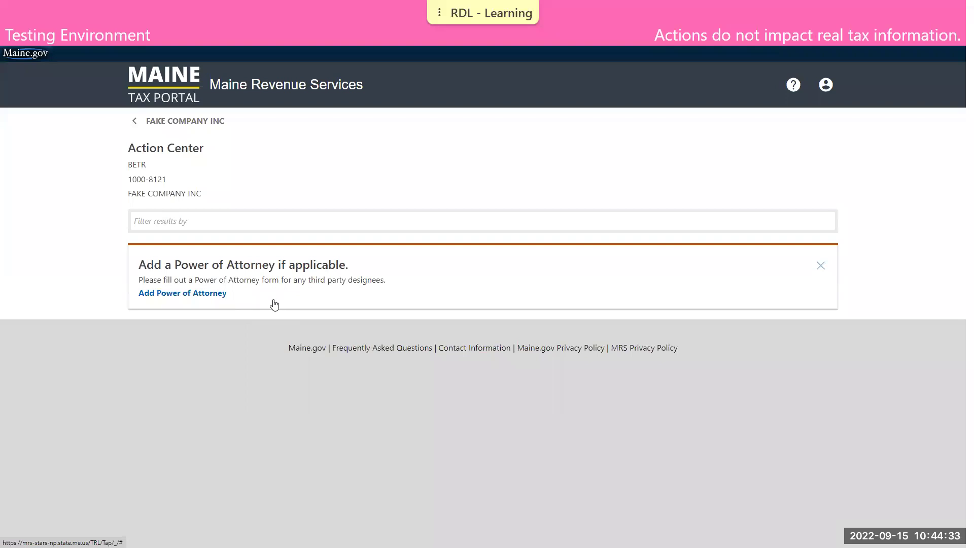
{"action": "left_click", "coordinate": [197, 293]}
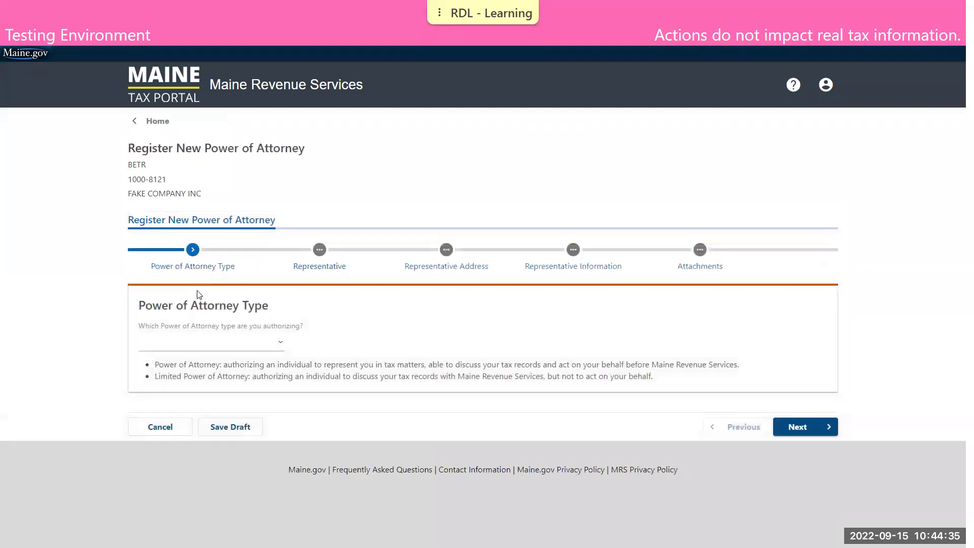
- Choose the full Power of Attorney type and enter the representative's last and first name
{"action": "left_click", "coordinate": [255, 348]}
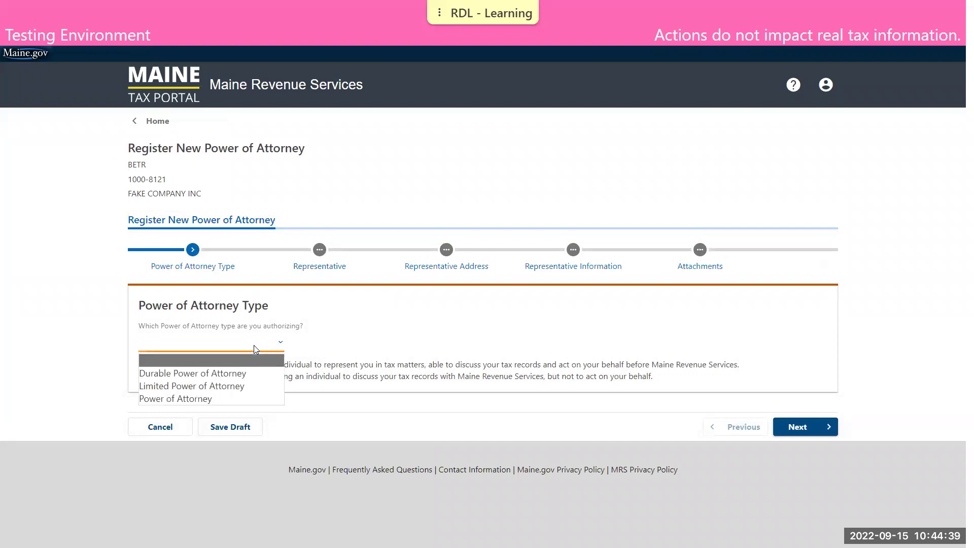
{"action": "left_click", "coordinate": [239, 398]}
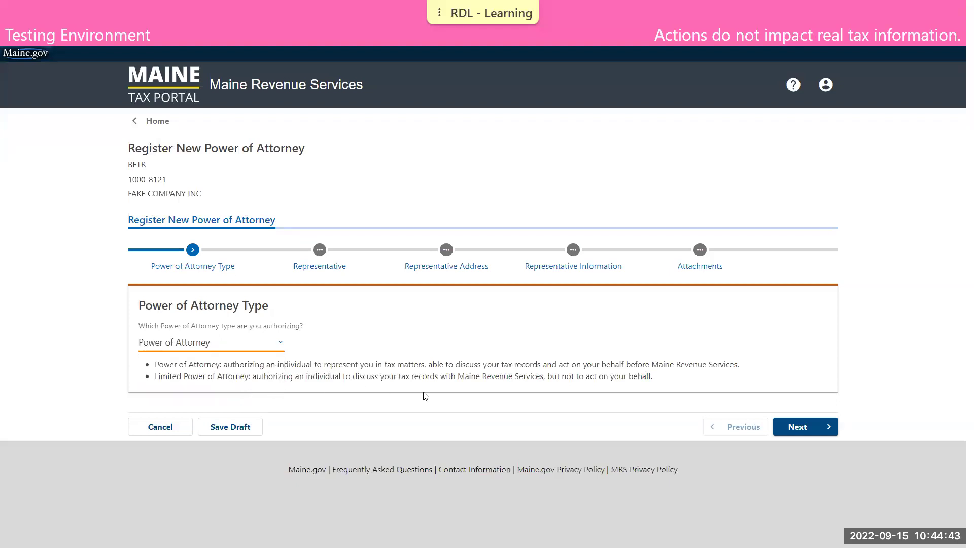
{"action": "left_click", "coordinate": [799, 426]}
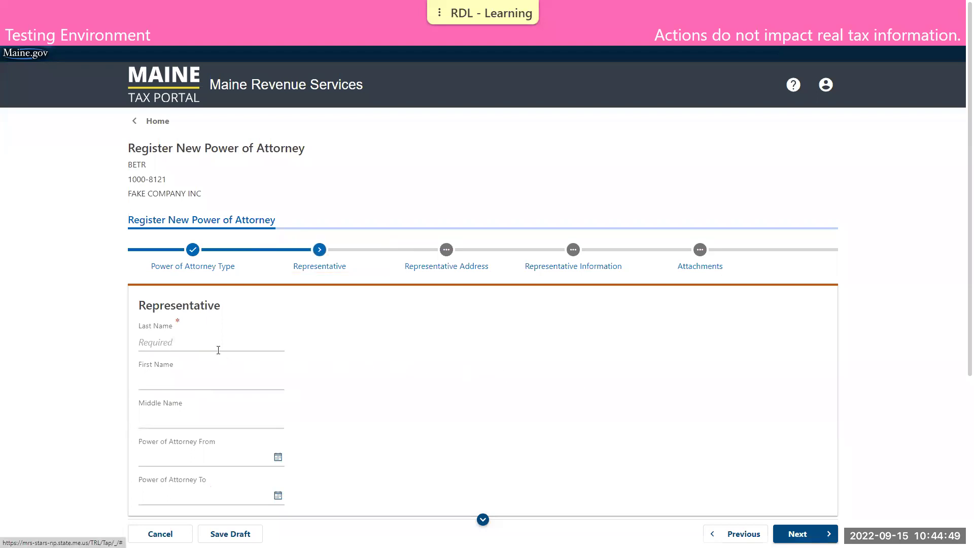
{"action": "left_click", "coordinate": [201, 344]}
{"action": "type", "text": "TAXPAYER"}
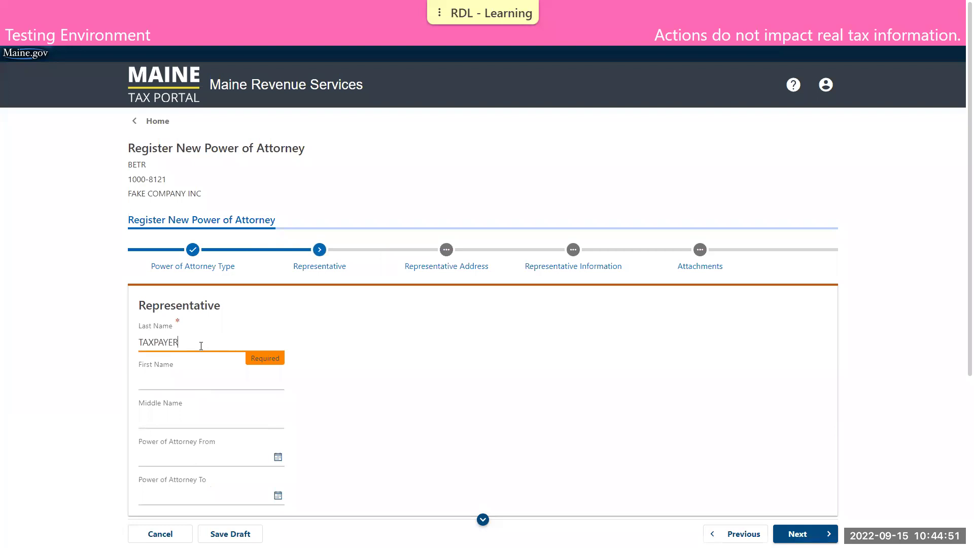
{"action": "key", "text": "Tab"}
{"action": "type", "text": "DEMO"}
{"action": "key", "text": "Tab"}
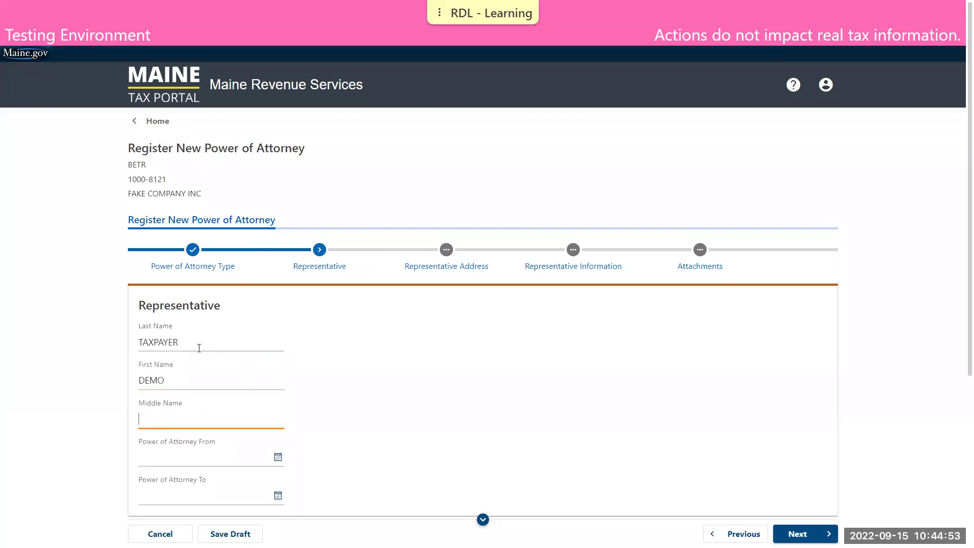
- Remove the Pass-Through Withholding row and both Income Tax Withholding account rows
{"action": "scroll", "coordinate": [200, 346], "scroll_direction": "down", "scroll_amount": 5}
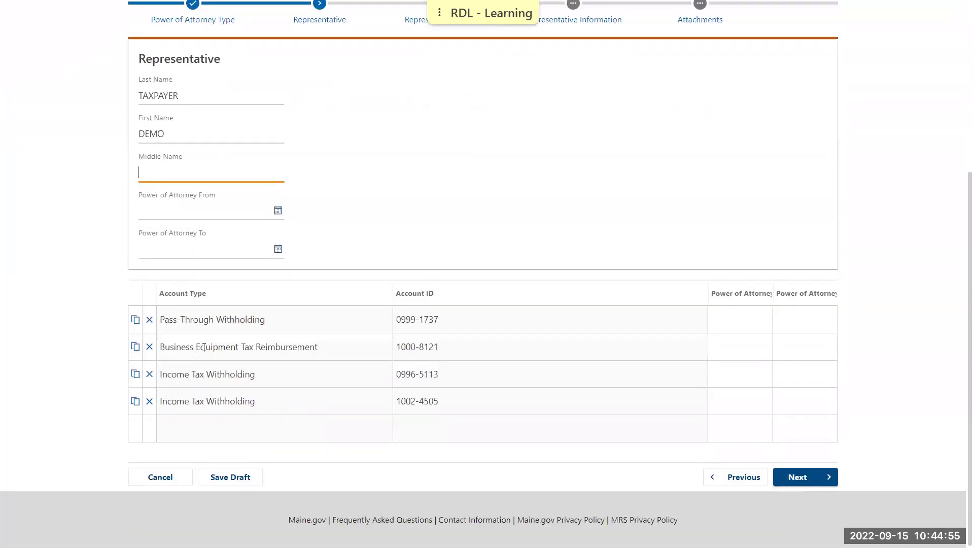
{"action": "left_click", "coordinate": [149, 320]}
{"action": "left_click", "coordinate": [576, 315]}
{"action": "left_click", "coordinate": [149, 374]}
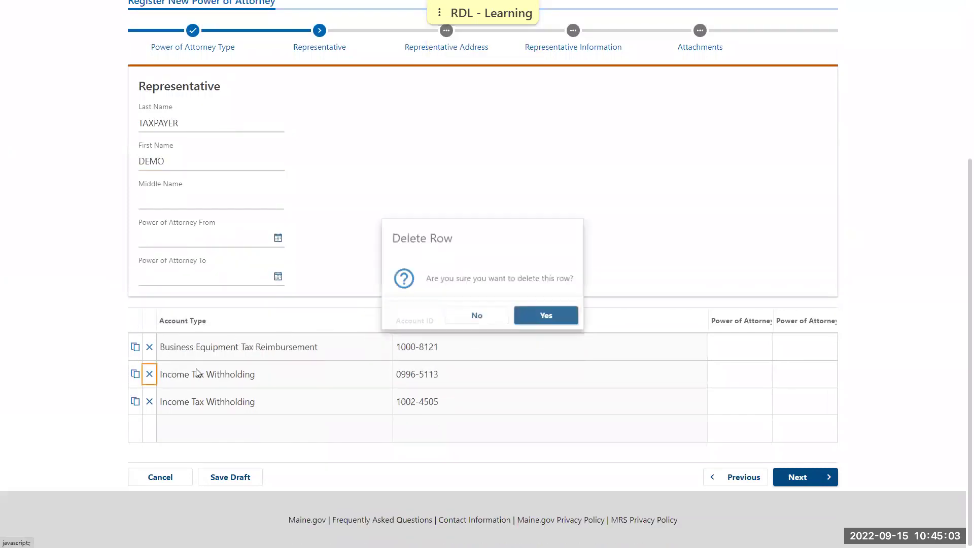
{"action": "left_click", "coordinate": [561, 316]}
{"action": "left_click", "coordinate": [149, 401]}
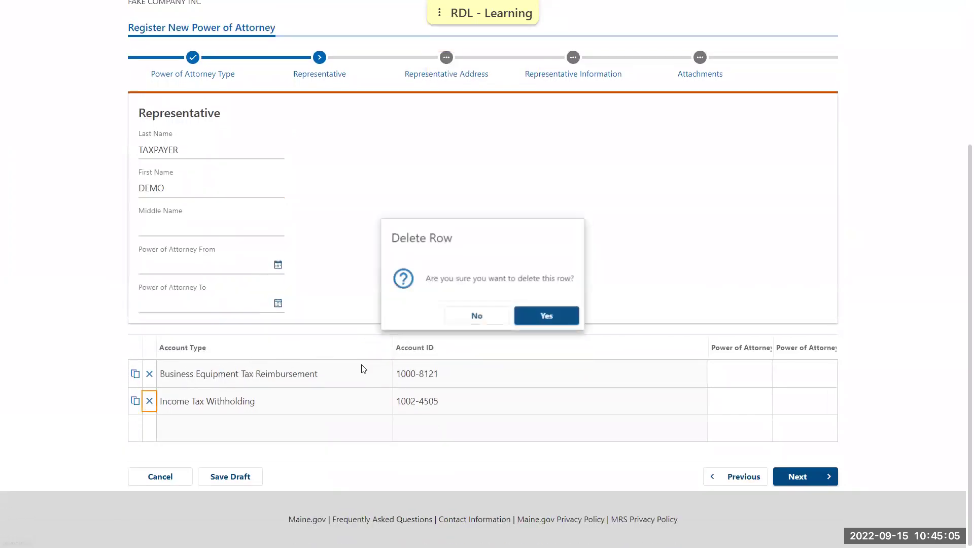
{"action": "left_click", "coordinate": [563, 316]}
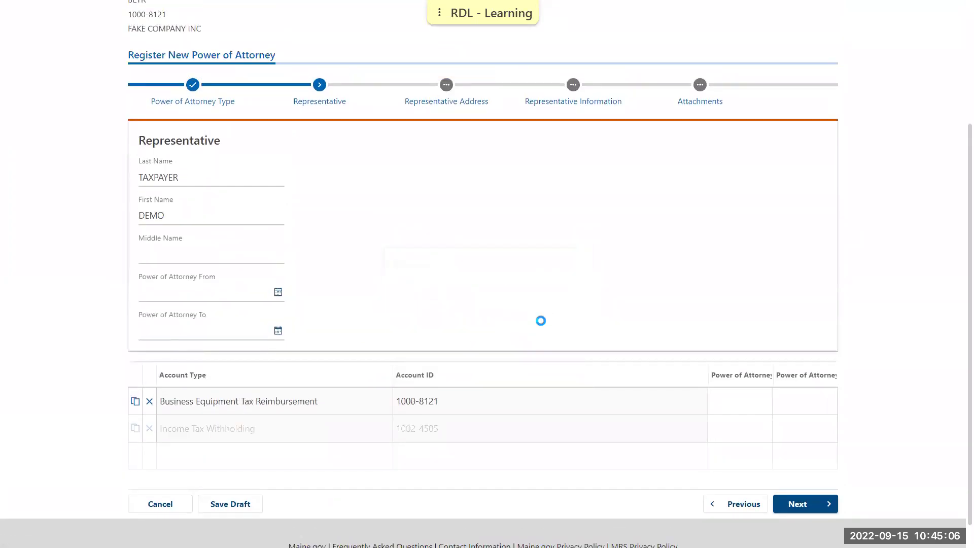
- Date the BETR authority from 01/01/2022 to 12/31/2022 and continue to Representative Address
{"action": "left_click", "coordinate": [741, 397]}
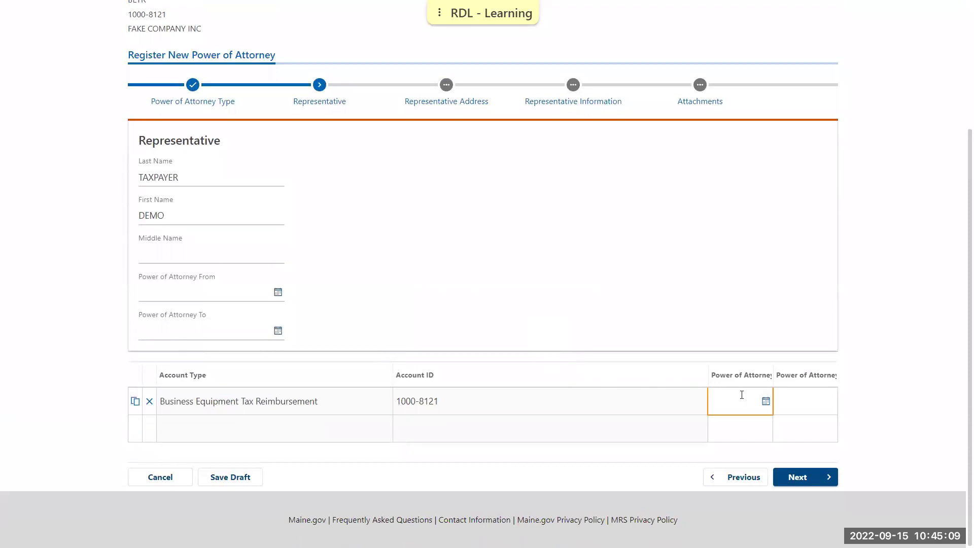
{"action": "type", "text": "01/01/2022"}
{"action": "key", "text": "Tab"}
{"action": "type", "text": "12/31/202"}
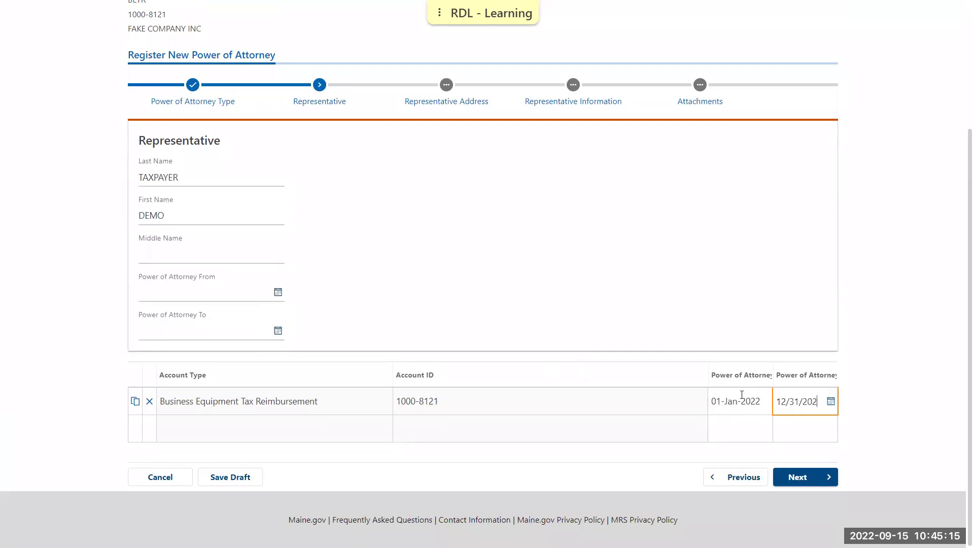
{"action": "left_click", "coordinate": [871, 402]}
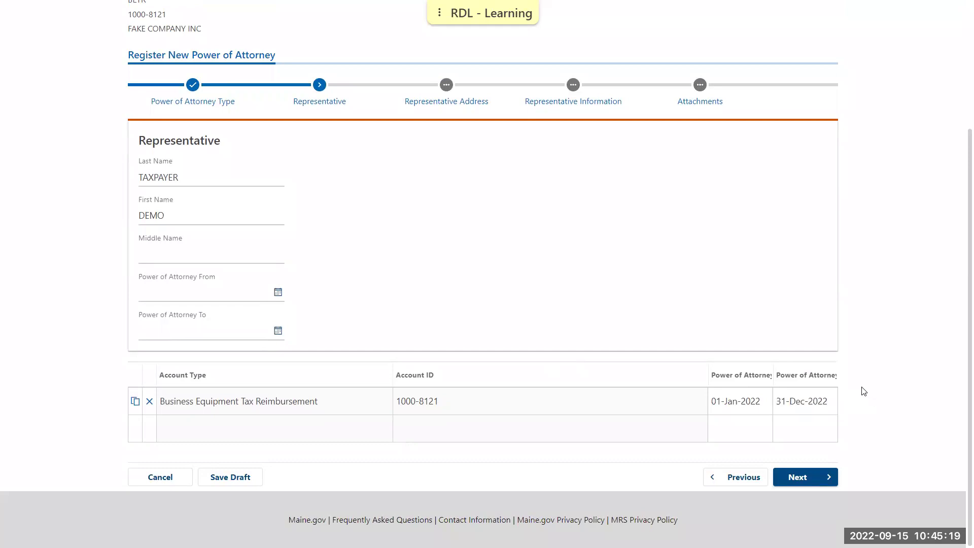
{"action": "left_click", "coordinate": [818, 477]}
- Pass the Representative Address and Representative Information steps unchanged to reach Attachments
{"action": "scroll", "coordinate": [700, 407], "scroll_direction": "down", "scroll_amount": 3}
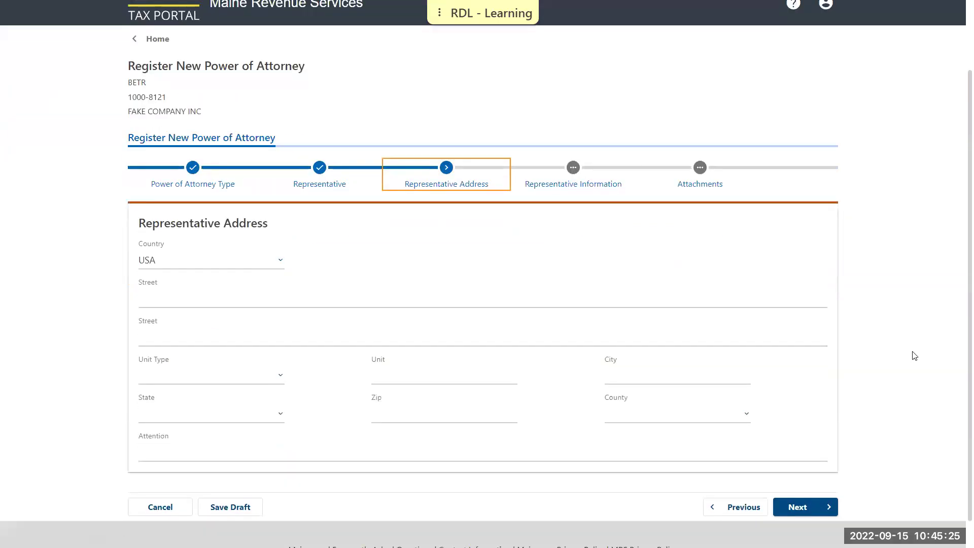
{"action": "left_click", "coordinate": [798, 503]}
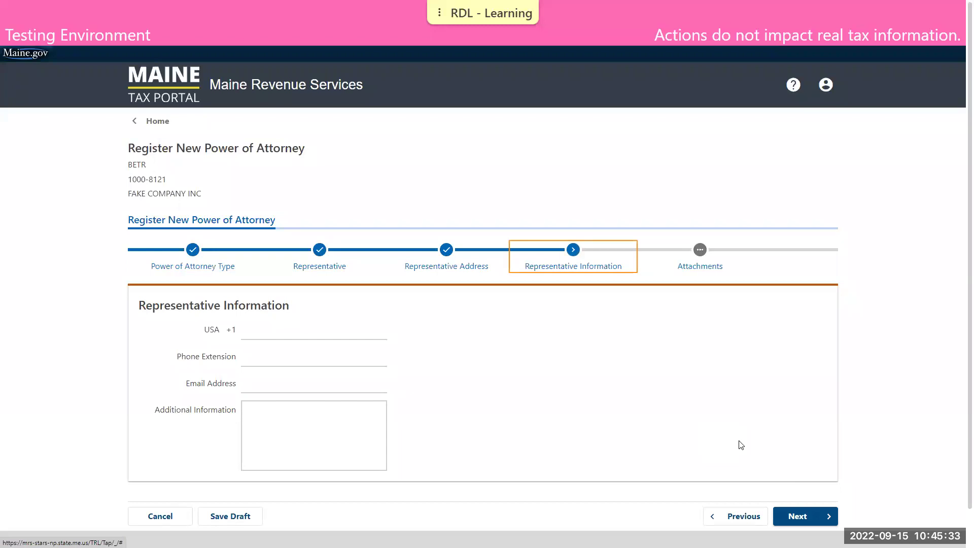
{"action": "left_click", "coordinate": [790, 515]}
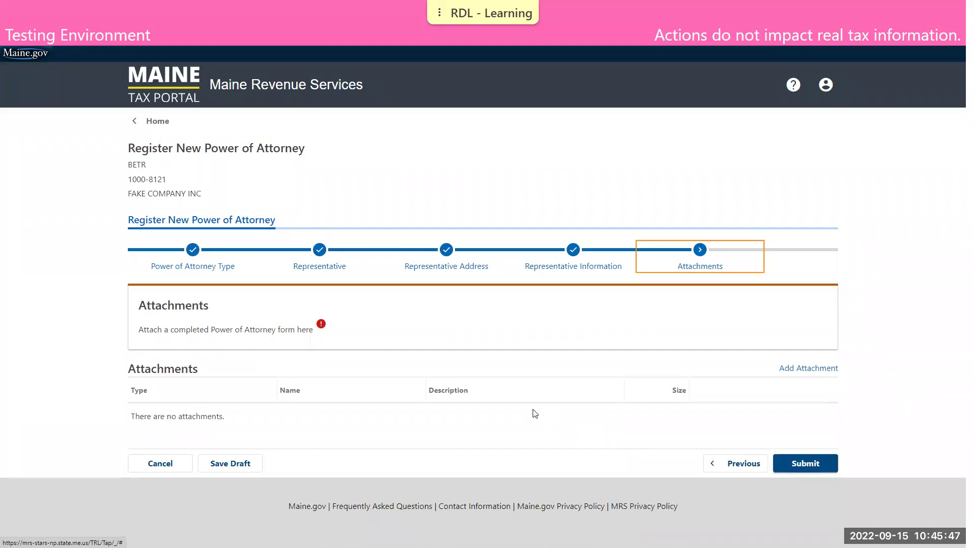
- Attach POA BETR.pdf with a POA description and submit the Power of Attorney request
{"action": "left_click", "coordinate": [814, 369]}
{"action": "type", "text": "POA"}
{"action": "left_click", "coordinate": [401, 308]}
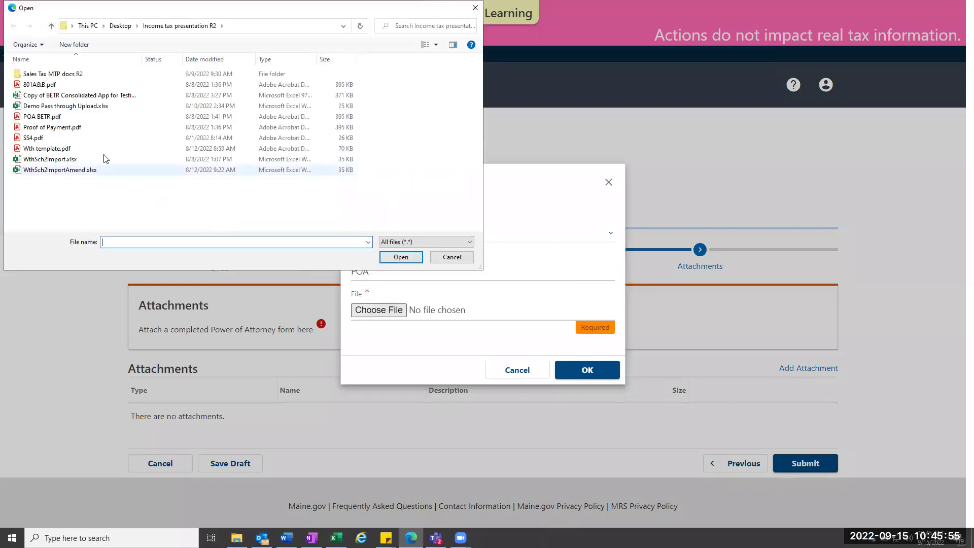
{"action": "double_click", "coordinate": [87, 100]}
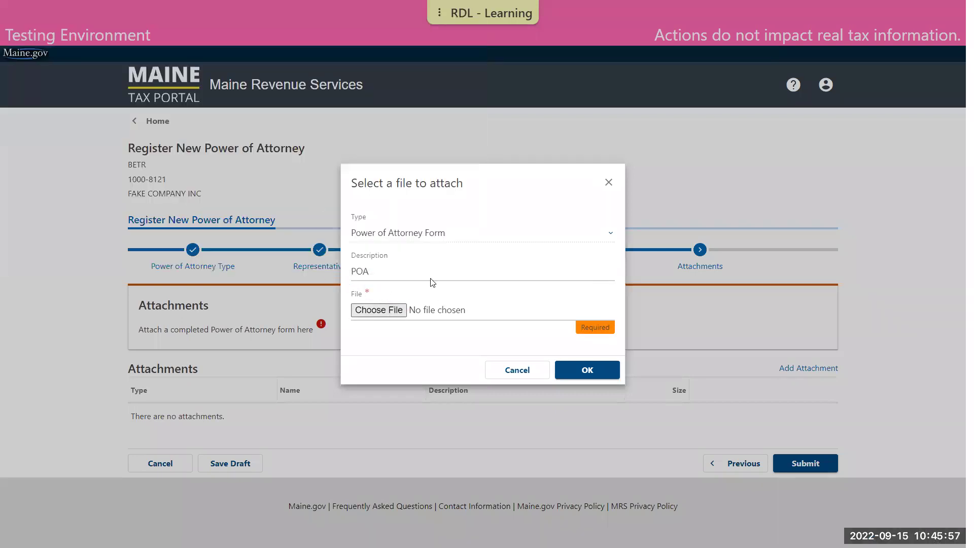
{"action": "left_click", "coordinate": [587, 372]}
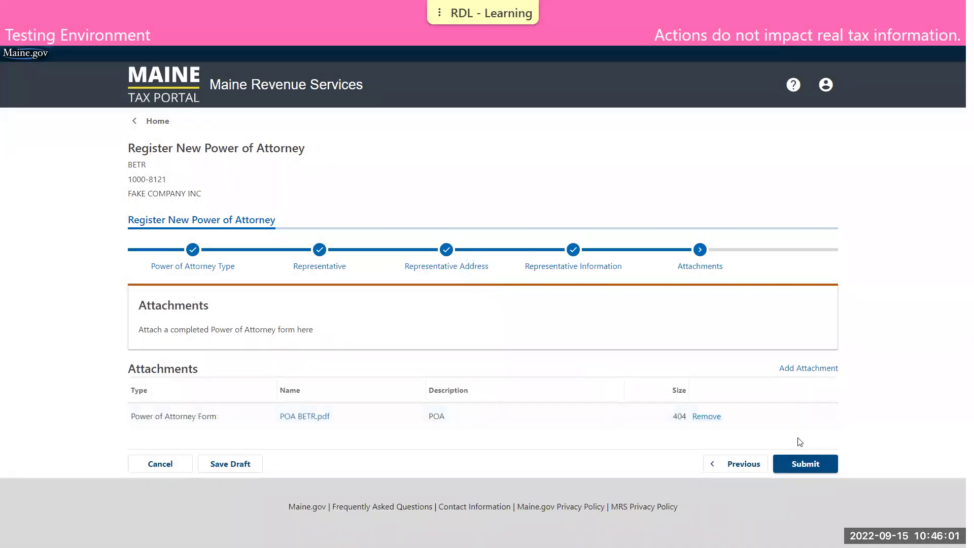
{"action": "left_click", "coordinate": [807, 464]}
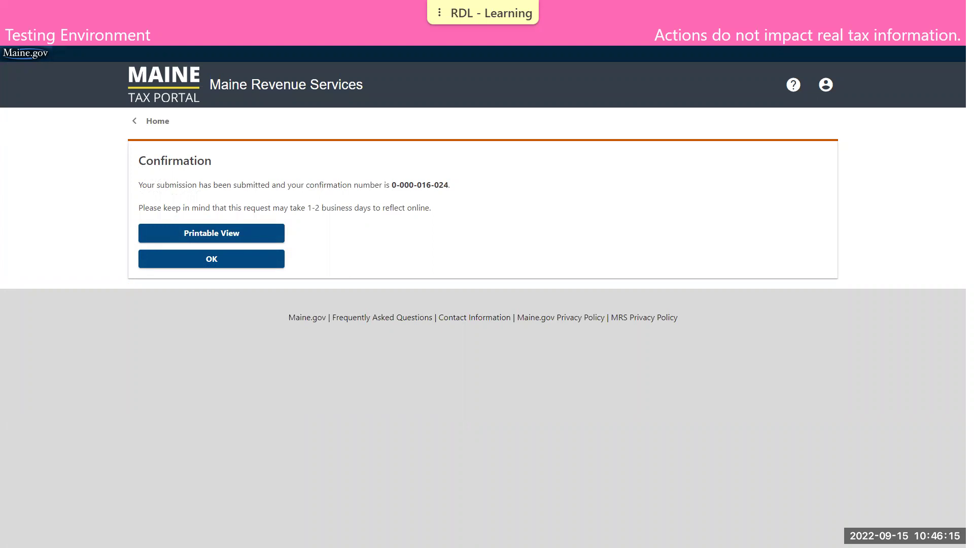
- Dismiss the confirmation and open FAKE COMPANY INC's Action Center tab
{"action": "left_click", "coordinate": [255, 261]}
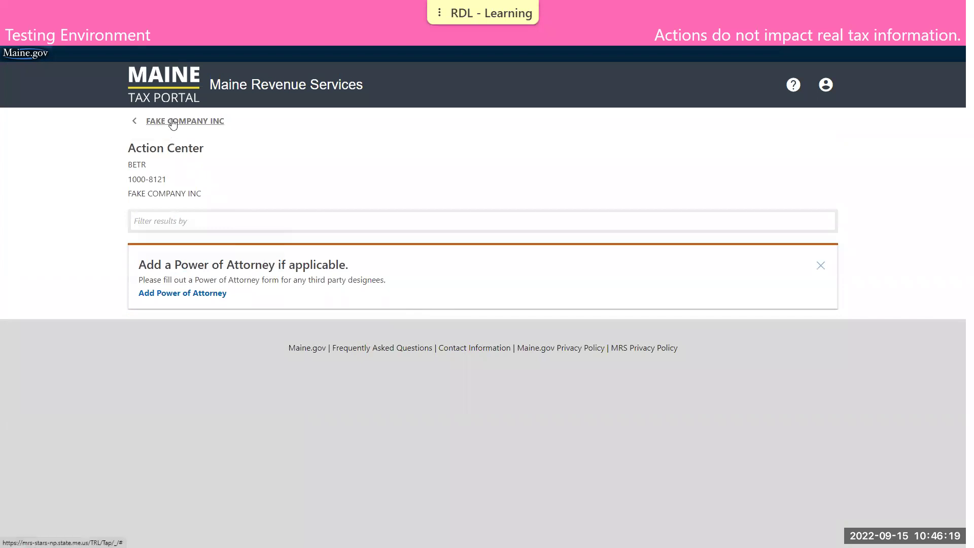
{"action": "left_click", "coordinate": [172, 124]}
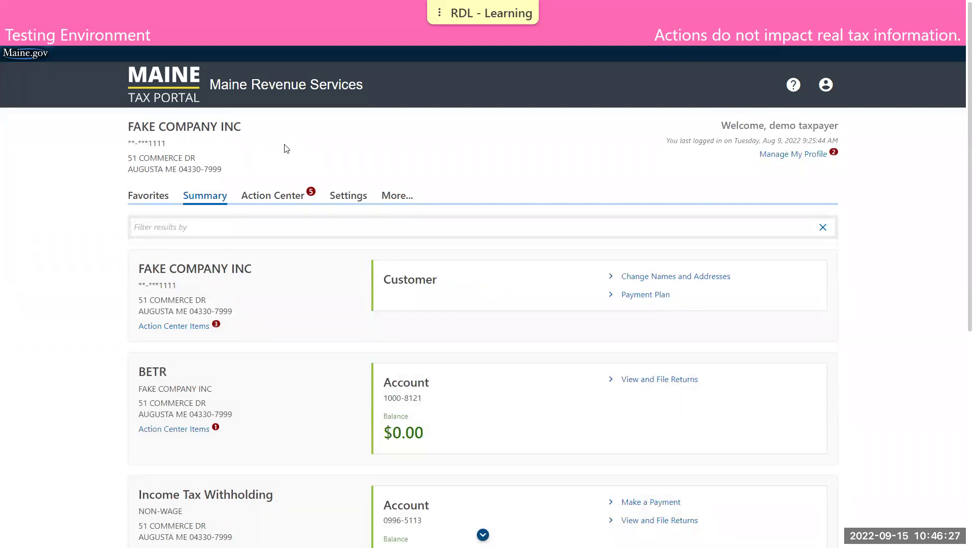
{"action": "scroll", "coordinate": [288, 149], "scroll_direction": "down", "scroll_amount": 2}
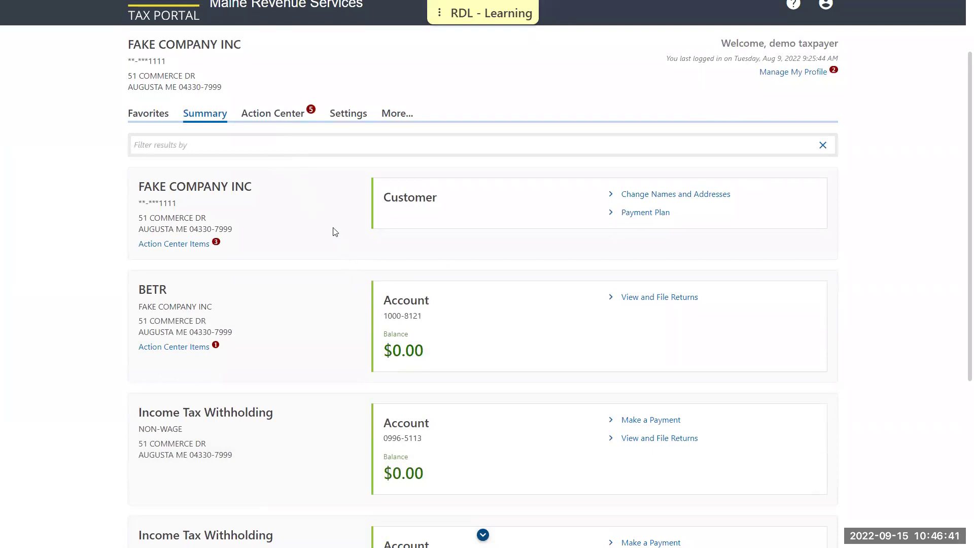
{"action": "left_click", "coordinate": [279, 115]}
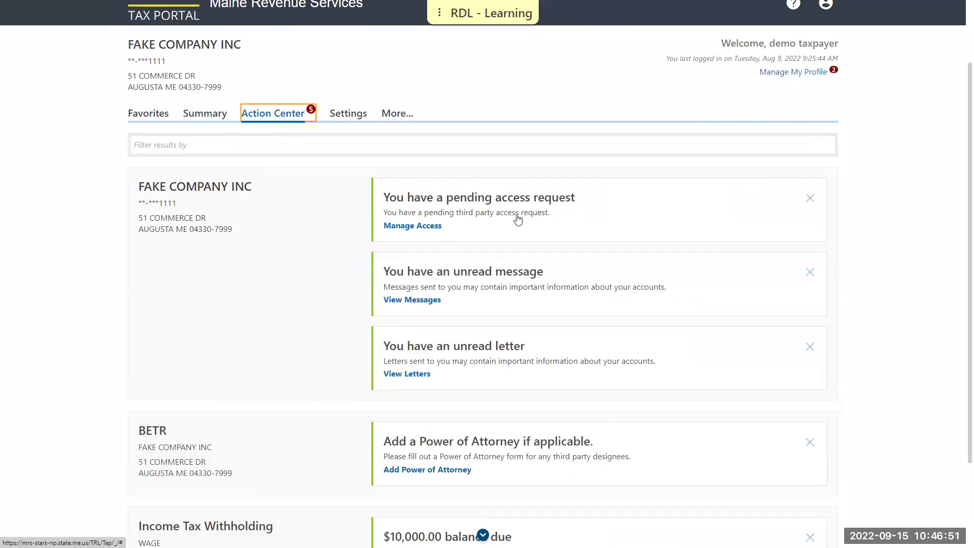
- Grant the pending third-party request access to the BETR account, submit, and dismiss the confirmation
{"action": "left_click", "coordinate": [433, 226]}
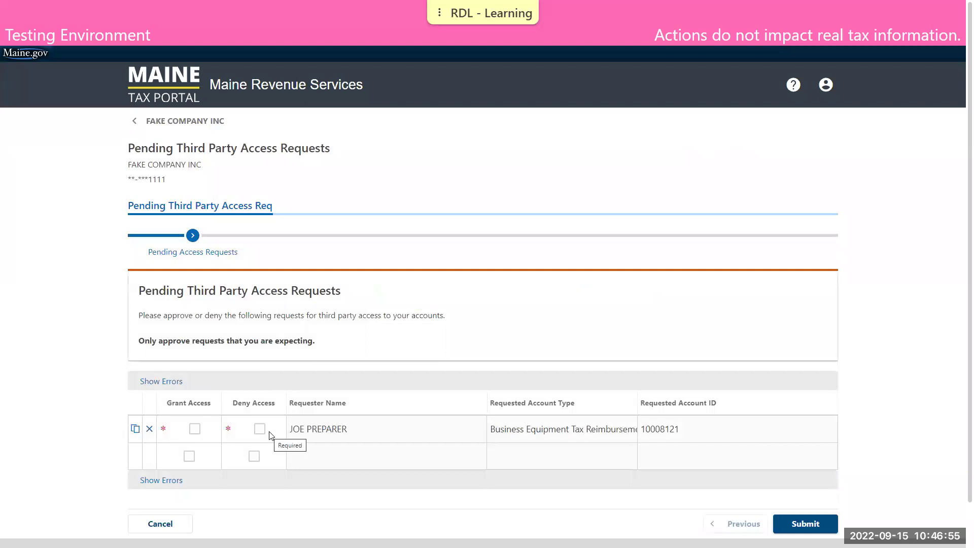
{"action": "left_click", "coordinate": [189, 429]}
{"action": "scroll", "coordinate": [208, 424], "scroll_direction": "down", "scroll_amount": 1}
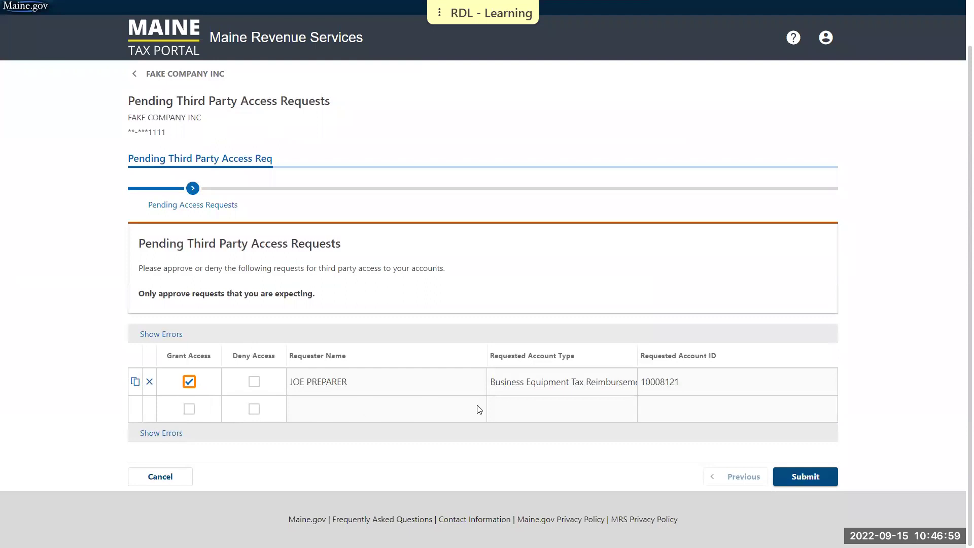
{"action": "left_click", "coordinate": [792, 478]}
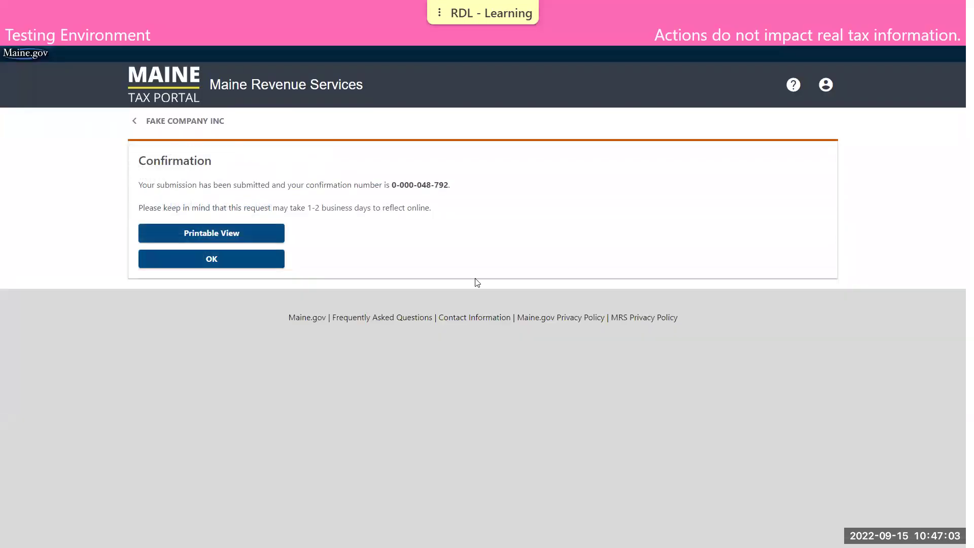
{"action": "left_click", "coordinate": [248, 256]}
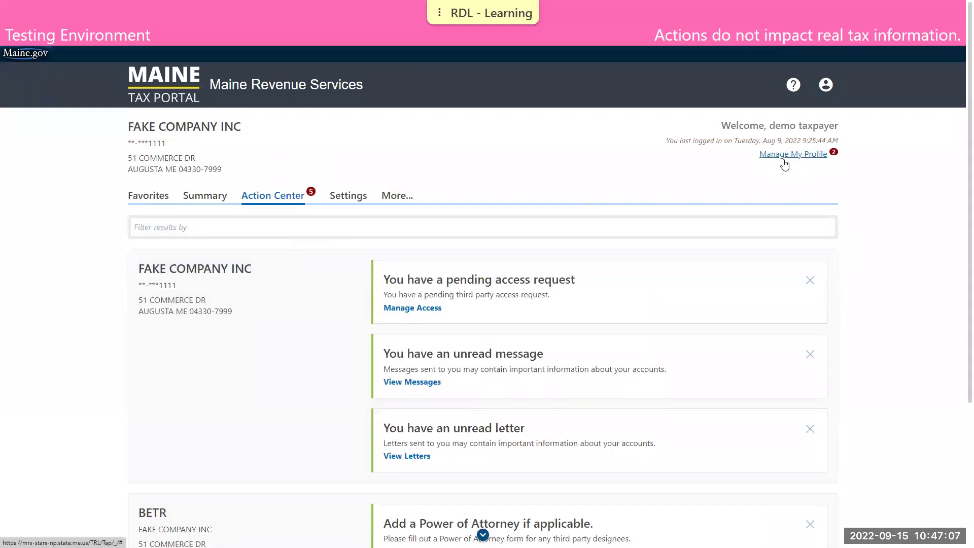
- Look through Manage My Profile's More options, then return to FAKE COMPANY INC's Summary tab
{"action": "left_click", "coordinate": [798, 156]}
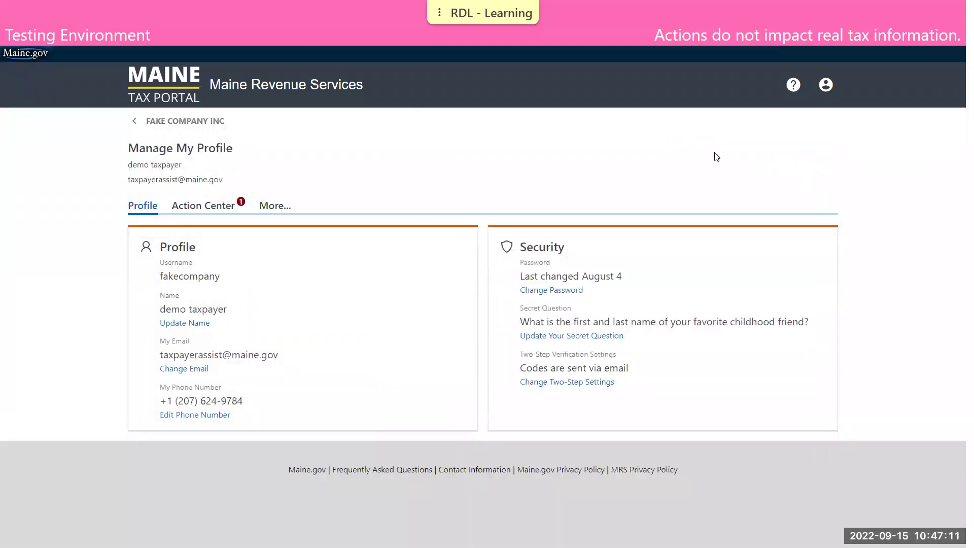
{"action": "left_click", "coordinate": [262, 205]}
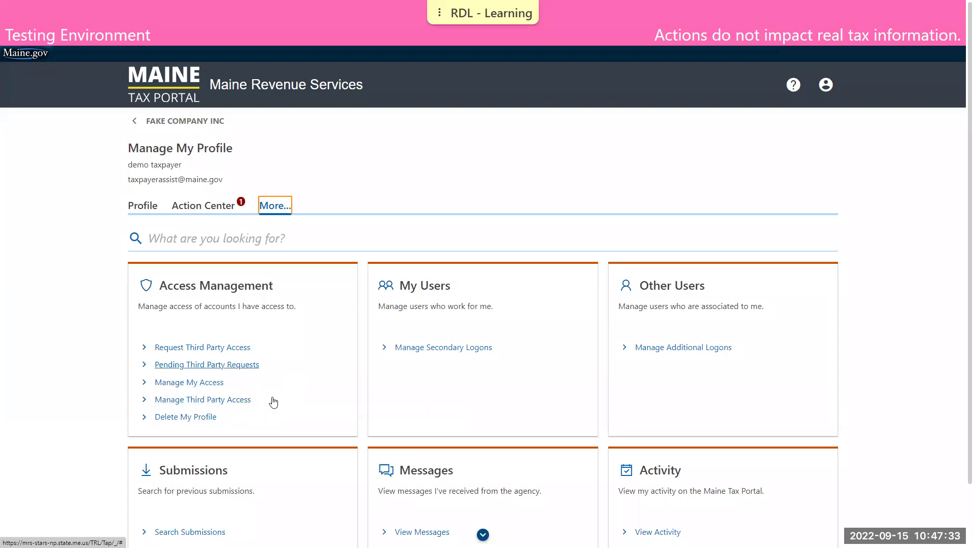
{"action": "scroll", "coordinate": [294, 355], "scroll_direction": "down", "scroll_amount": 1}
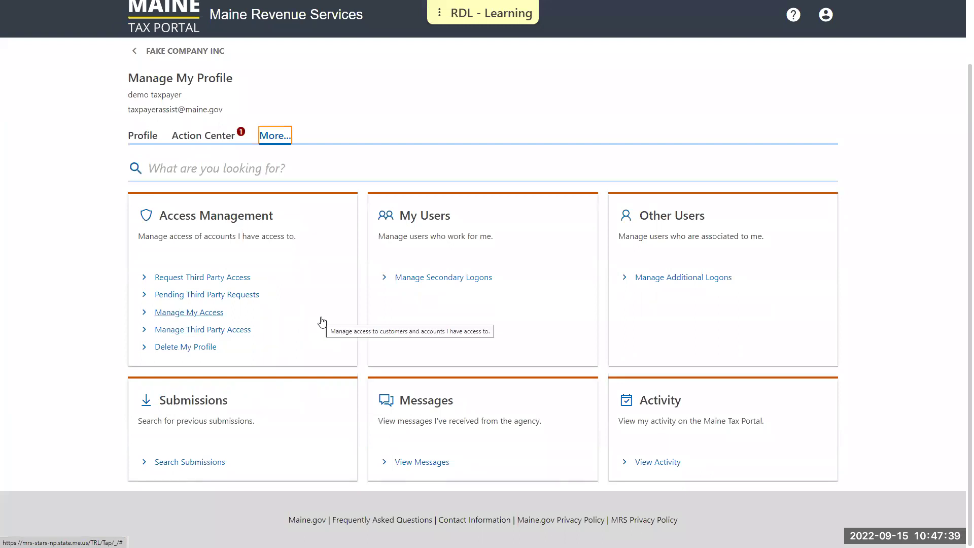
{"action": "scroll", "coordinate": [315, 304], "scroll_direction": "up", "scroll_amount": 2}
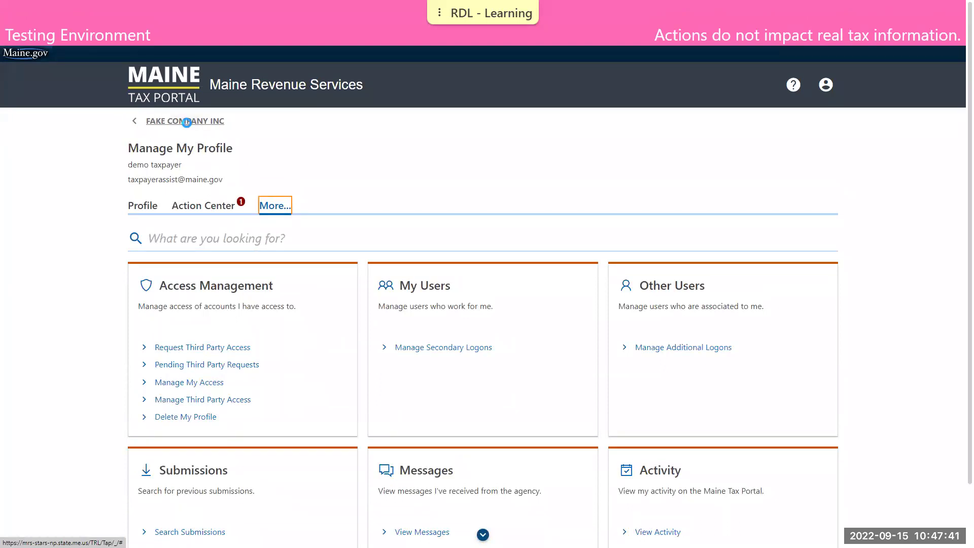
{"action": "left_click", "coordinate": [186, 122]}
{"action": "left_click", "coordinate": [210, 194]}
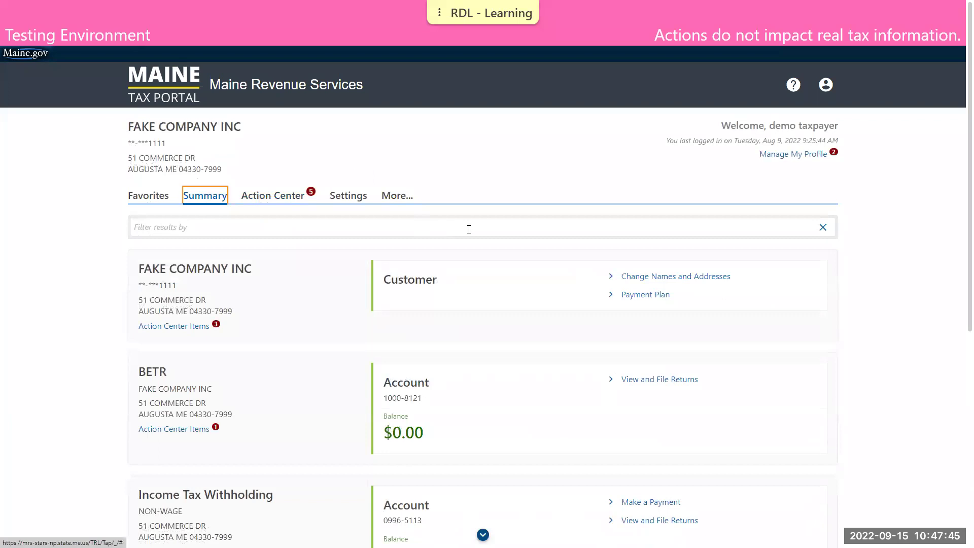
{"action": "scroll", "coordinate": [469, 228], "scroll_direction": "down", "scroll_amount": 2}
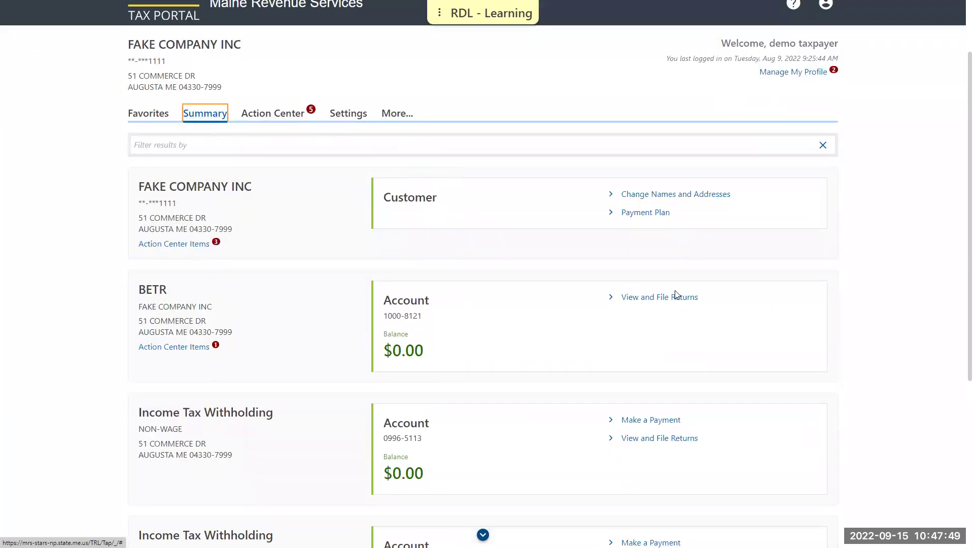
- Open the BETR account's returns and choose File Now on the 31-Dec-2022 reimbursement application
{"action": "left_click", "coordinate": [678, 303]}
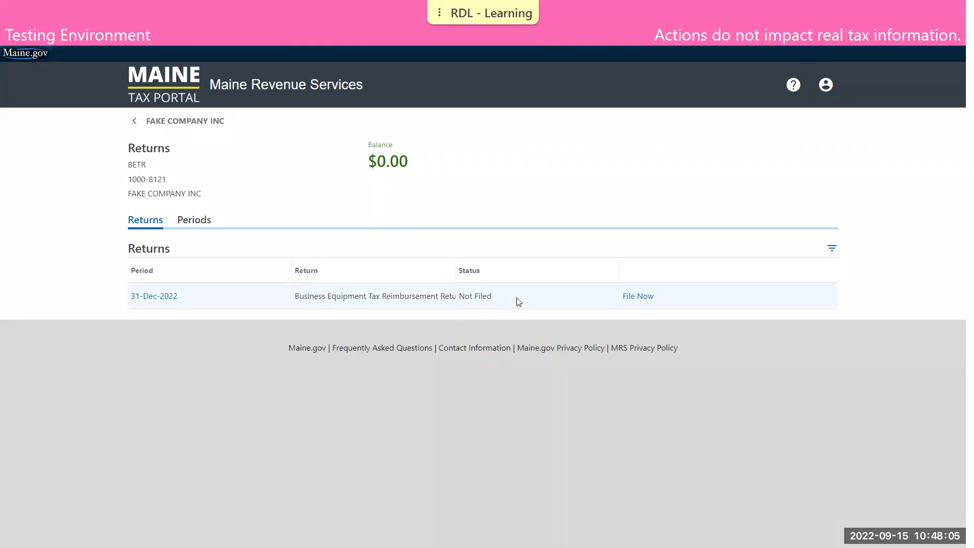
{"action": "left_click", "coordinate": [638, 296]}
{"action": "left_click", "coordinate": [645, 300]}
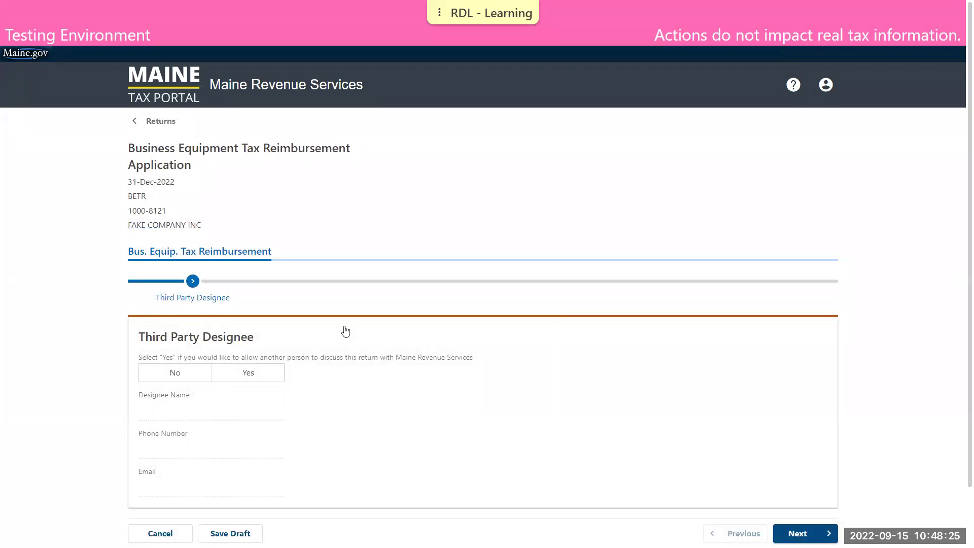
- Answer No to Third Party Designee, then set Multiple Municipalities to Yes (after briefly picking Baileyville)
{"action": "left_click", "coordinate": [200, 375]}
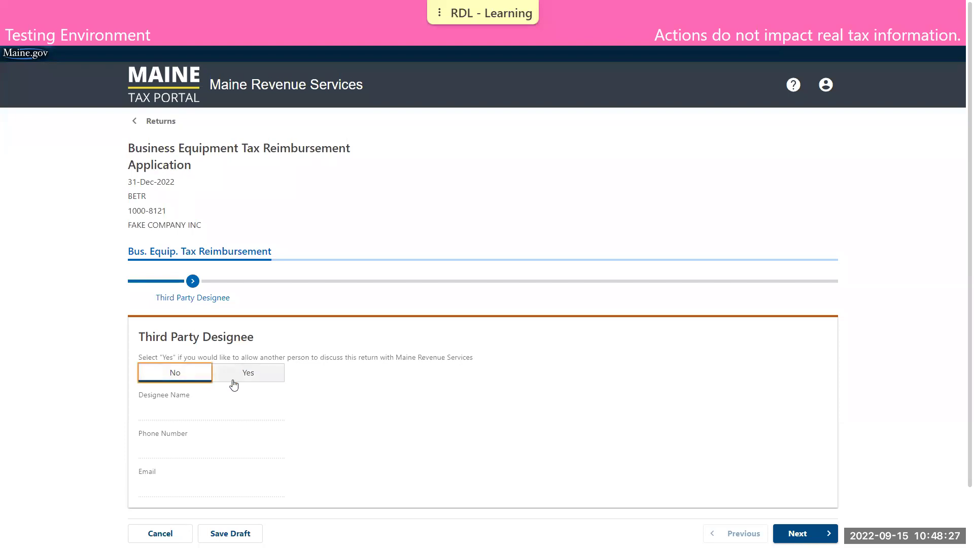
{"action": "left_click", "coordinate": [801, 533]}
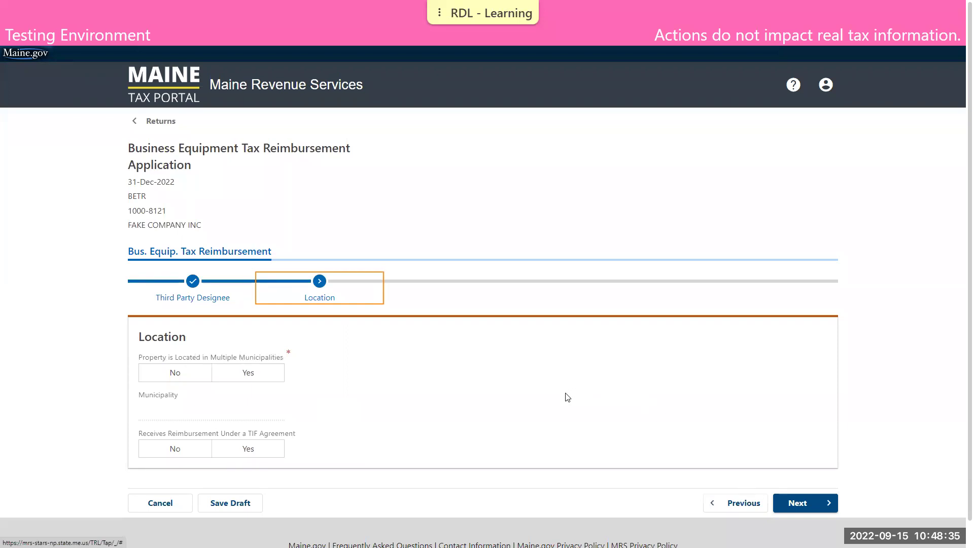
{"action": "left_click", "coordinate": [176, 372]}
{"action": "left_click", "coordinate": [177, 410]}
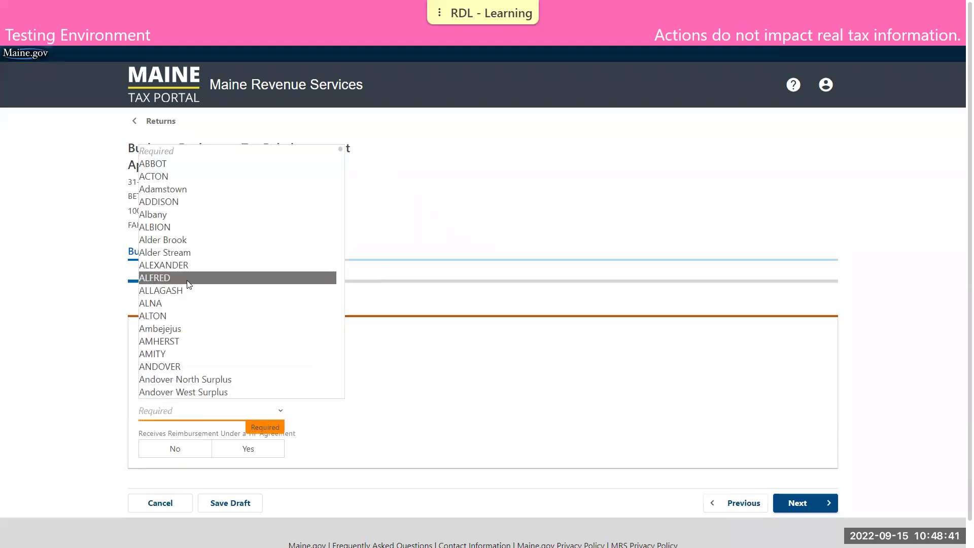
{"action": "key", "text": "b"}
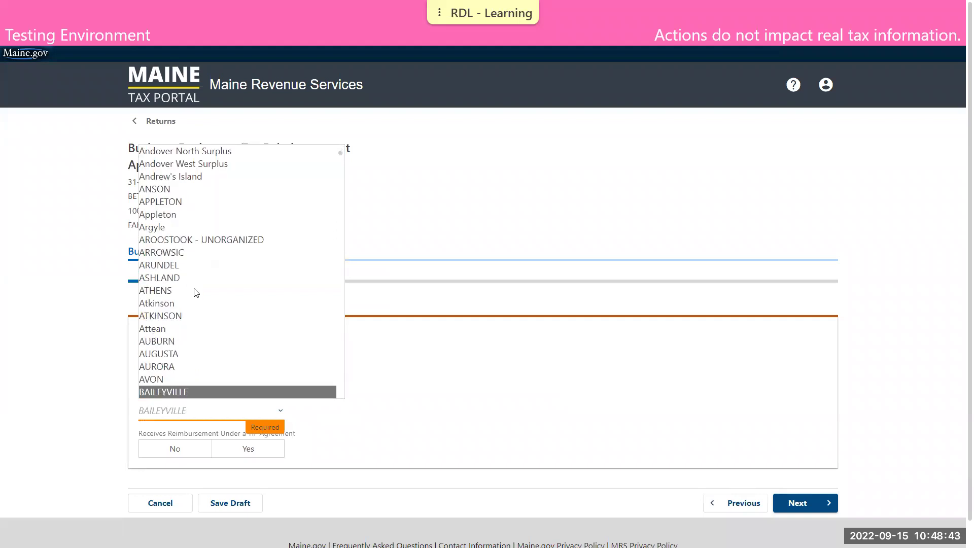
{"action": "left_click", "coordinate": [363, 381]}
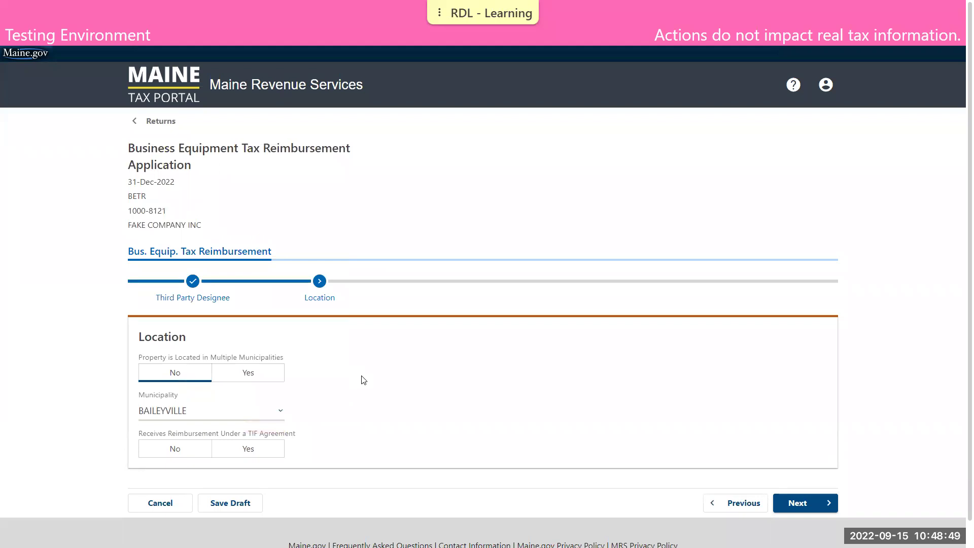
{"action": "left_click", "coordinate": [237, 378]}
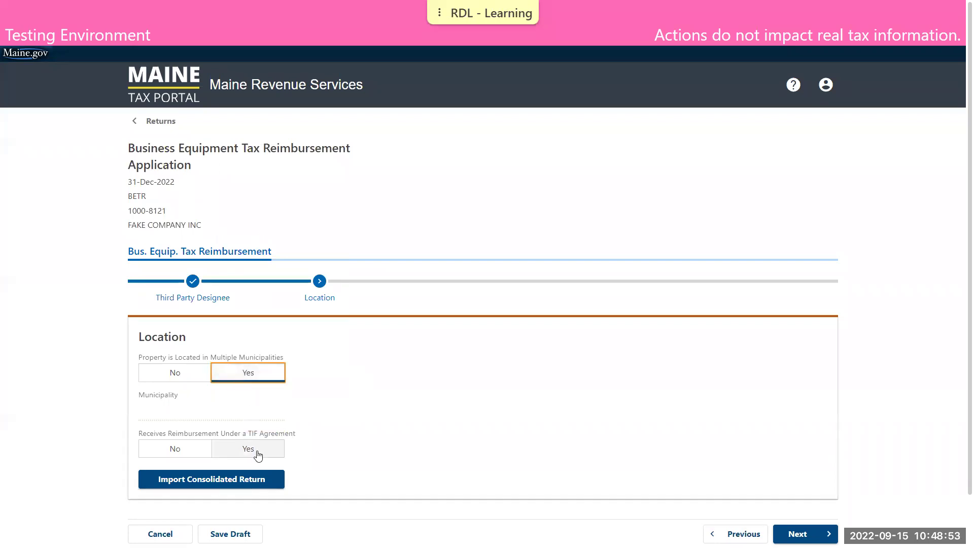
- Import the consolidated BETR application spreadsheet and advance to the ten-municipality Consolidated table
{"action": "left_click", "coordinate": [220, 480]}
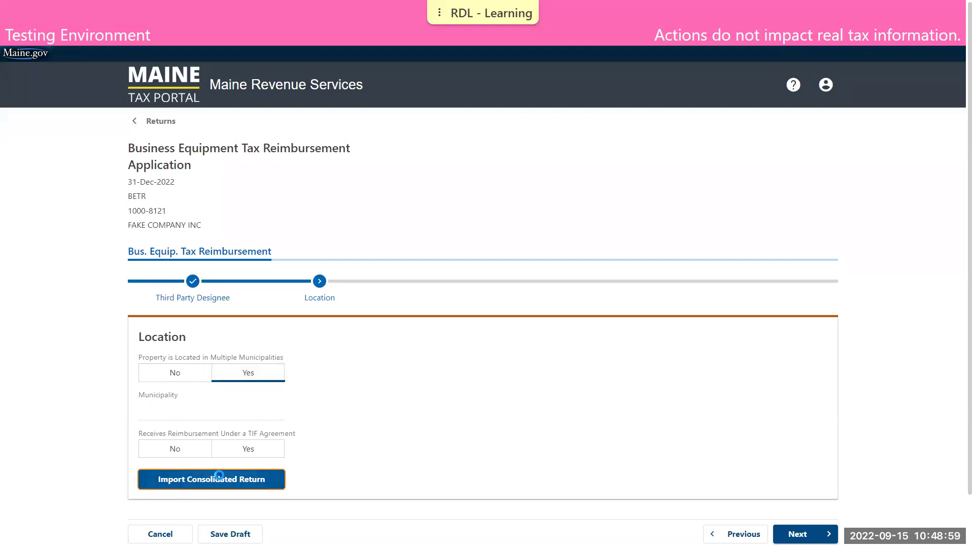
{"action": "left_click", "coordinate": [426, 267]}
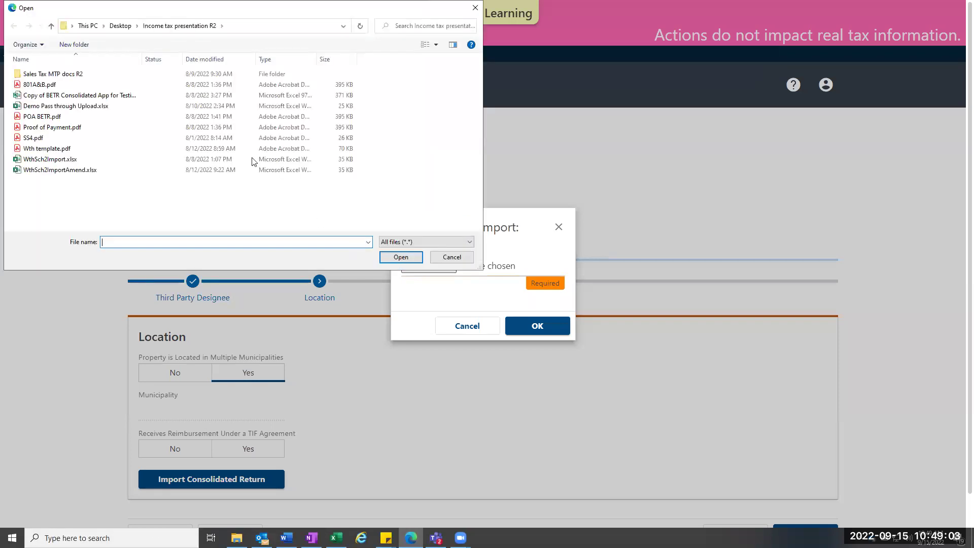
{"action": "double_click", "coordinate": [153, 95]}
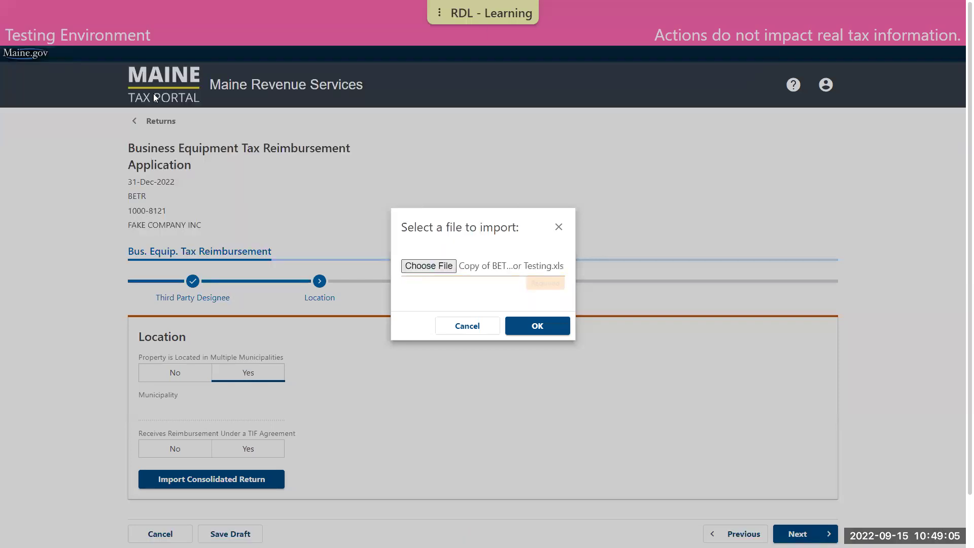
{"action": "left_click", "coordinate": [542, 326]}
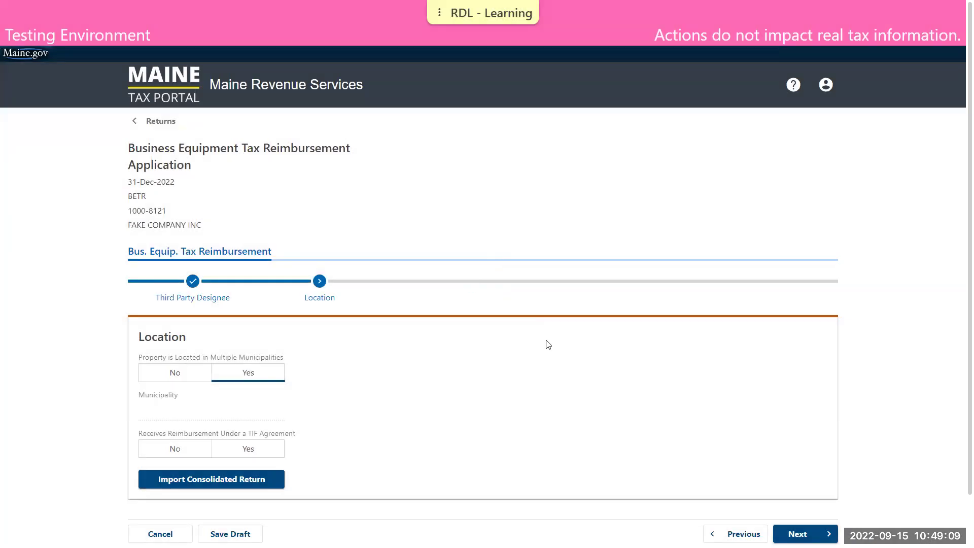
{"action": "scroll", "coordinate": [558, 350], "scroll_direction": "down", "scroll_amount": 1}
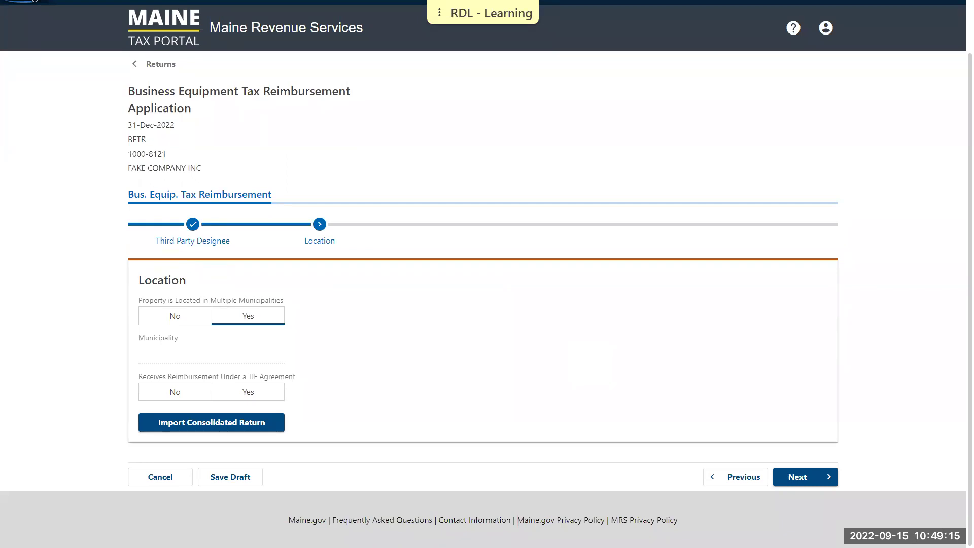
{"action": "left_click", "coordinate": [801, 476]}
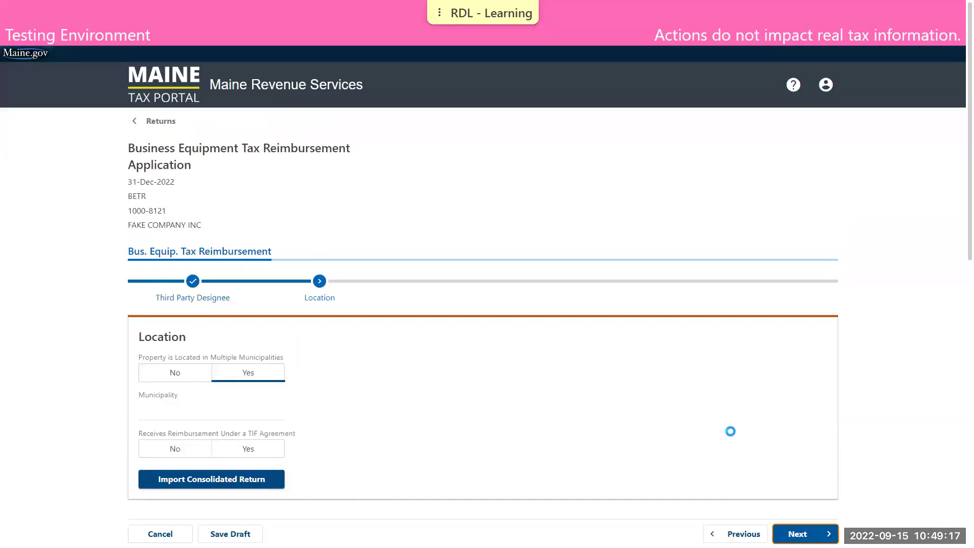
{"action": "scroll", "coordinate": [672, 422], "scroll_direction": "down", "scroll_amount": 3}
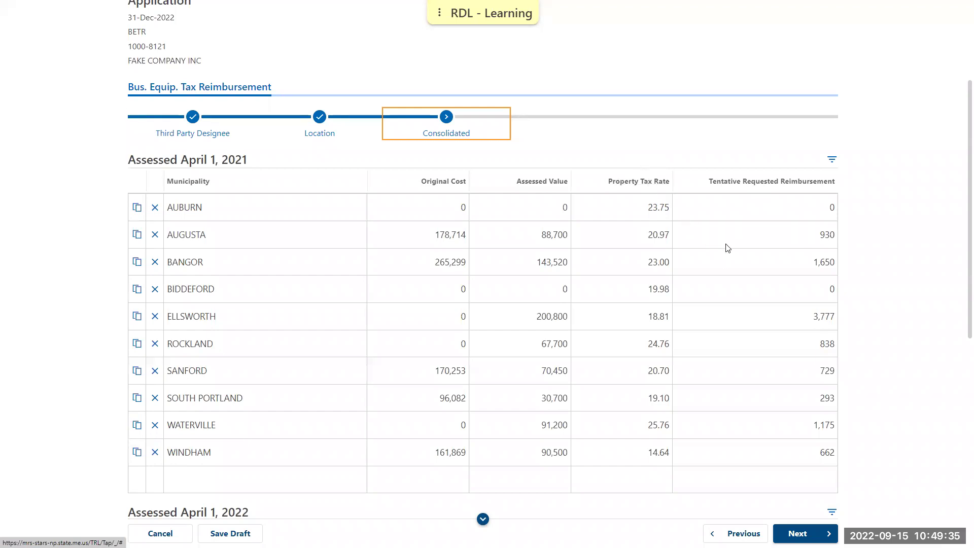
{"action": "left_click", "coordinate": [803, 288]}
{"action": "type", "text": "500"}
{"action": "left_click", "coordinate": [885, 293]}
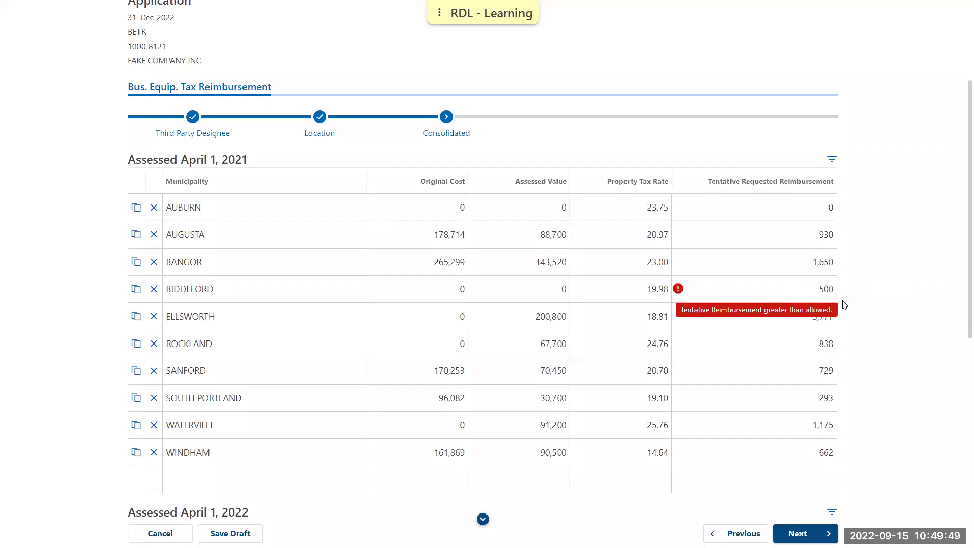
{"action": "mouse_move", "coordinate": [682, 291]}
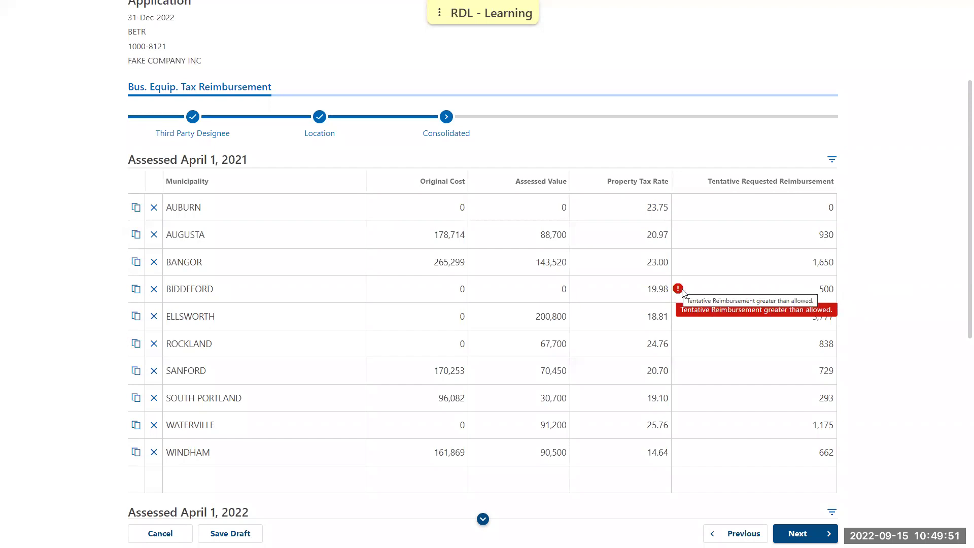
{"action": "left_click", "coordinate": [824, 290]}
{"action": "type", "text": "0"}
{"action": "left_click", "coordinate": [862, 297]}
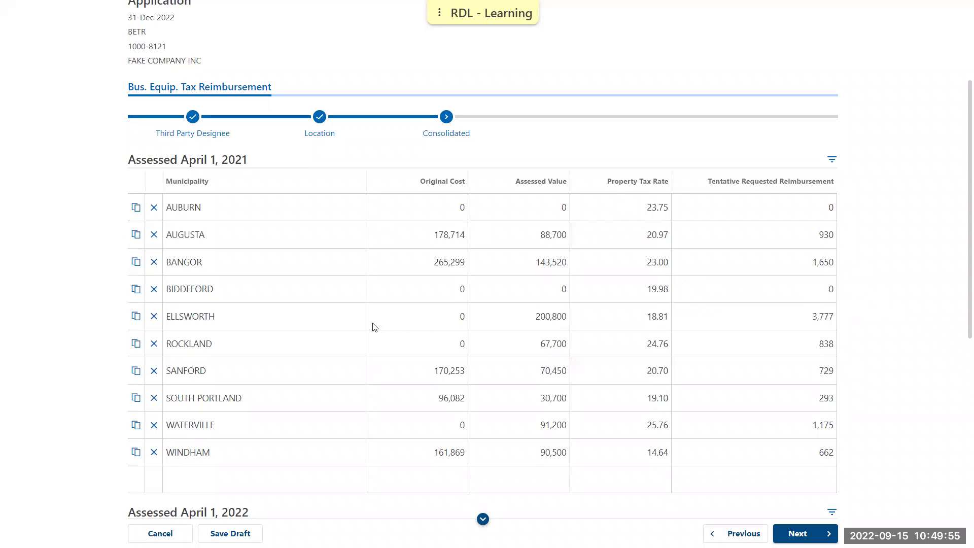
{"action": "left_click", "coordinate": [219, 380]}
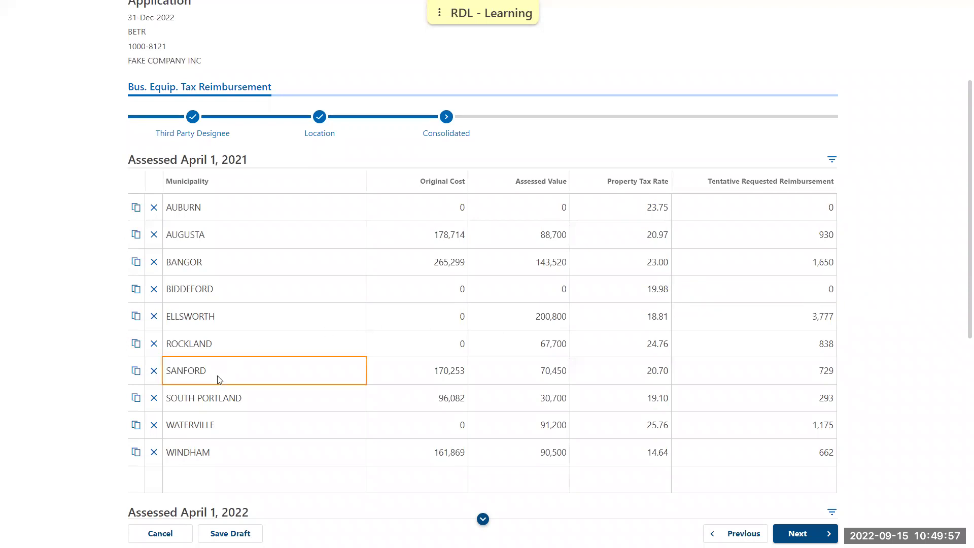
{"action": "scroll", "coordinate": [228, 396], "scroll_direction": "down", "scroll_amount": 4}
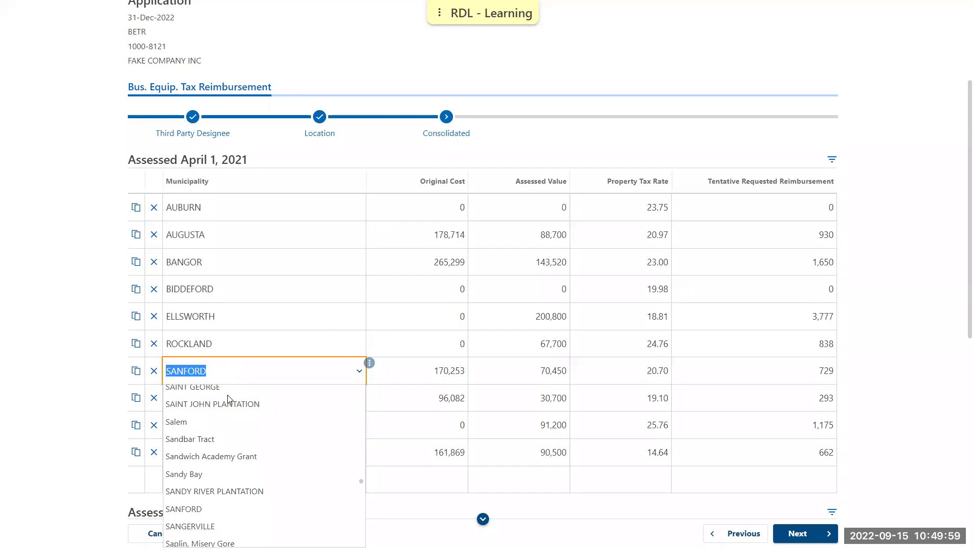
{"action": "scroll", "coordinate": [225, 431], "scroll_direction": "down", "scroll_amount": 1}
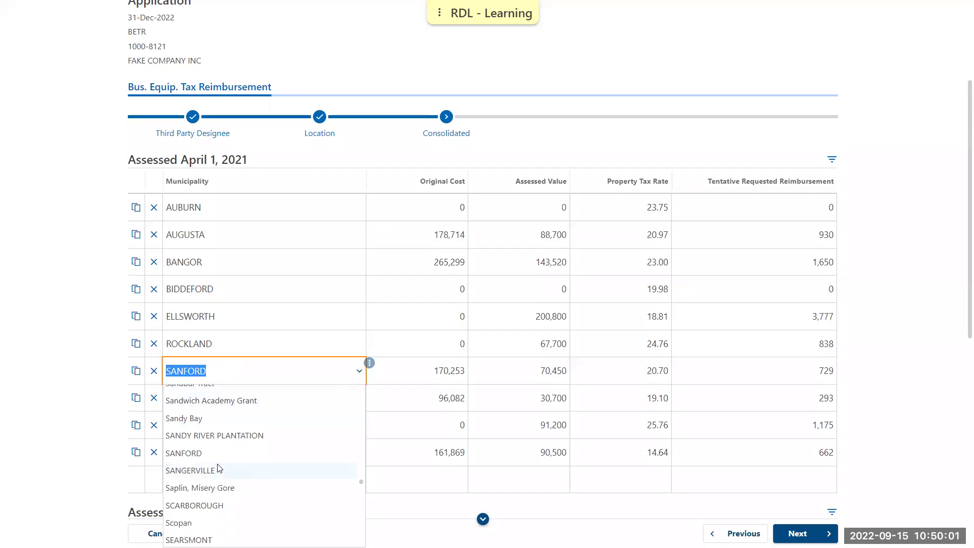
{"action": "left_click", "coordinate": [73, 450]}
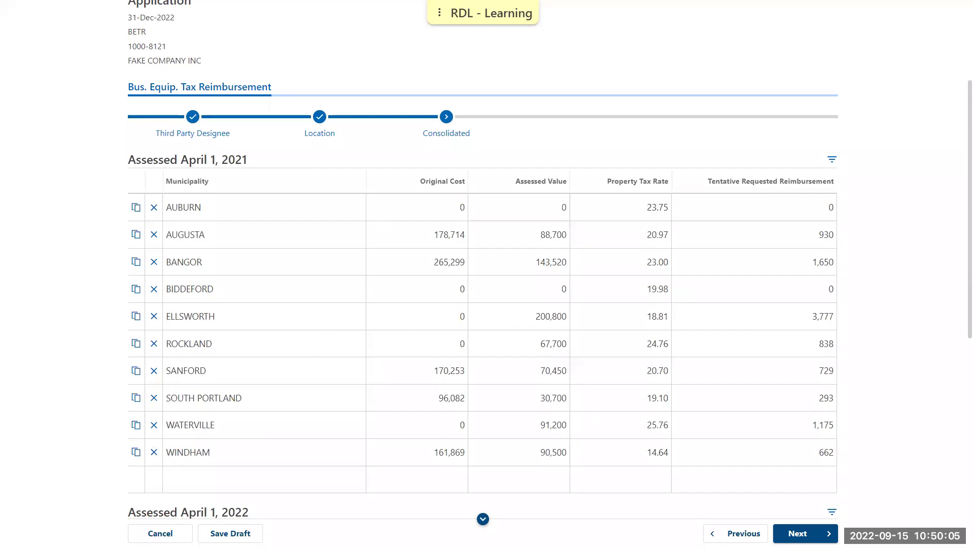
{"action": "scroll", "coordinate": [876, 358], "scroll_direction": "down", "scroll_amount": 6}
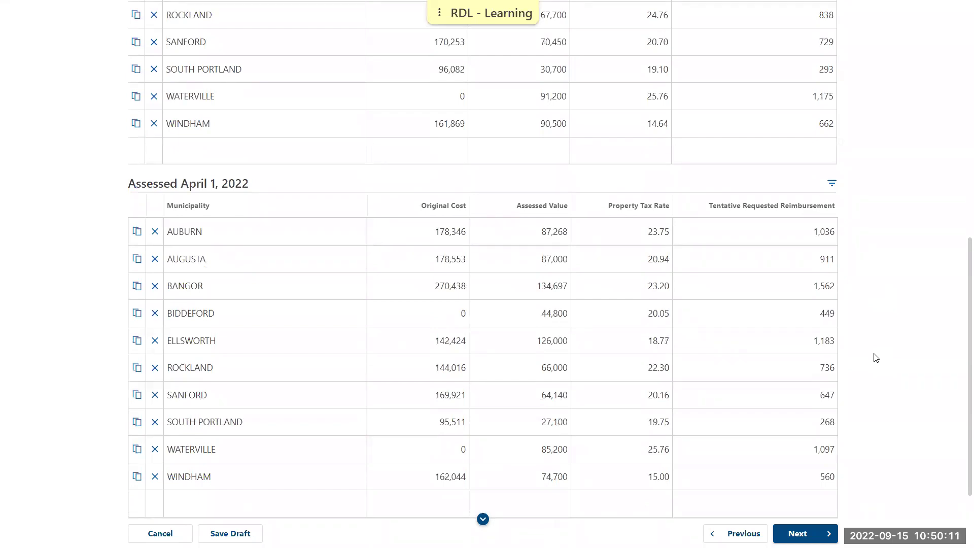
{"action": "scroll", "coordinate": [876, 358], "scroll_direction": "down", "scroll_amount": 2}
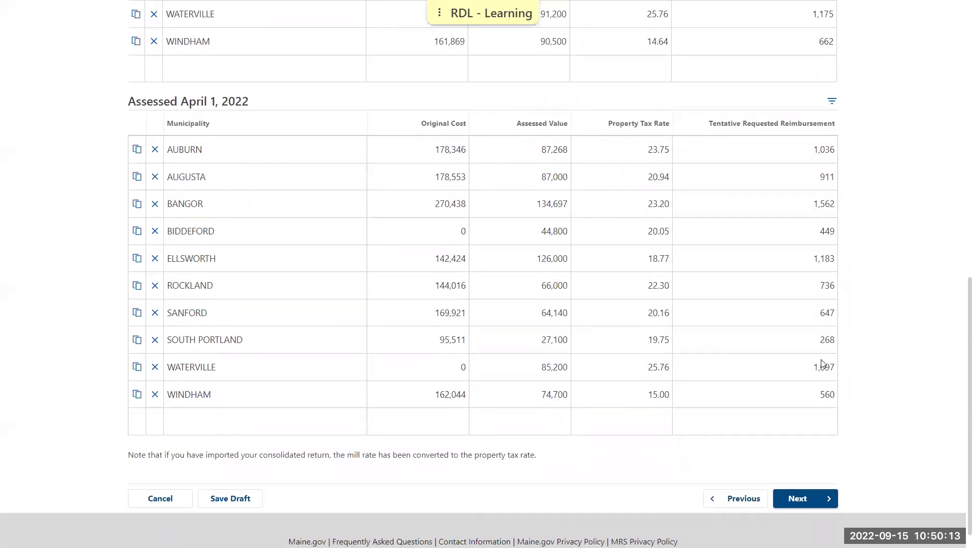
{"action": "left_click", "coordinate": [246, 429]}
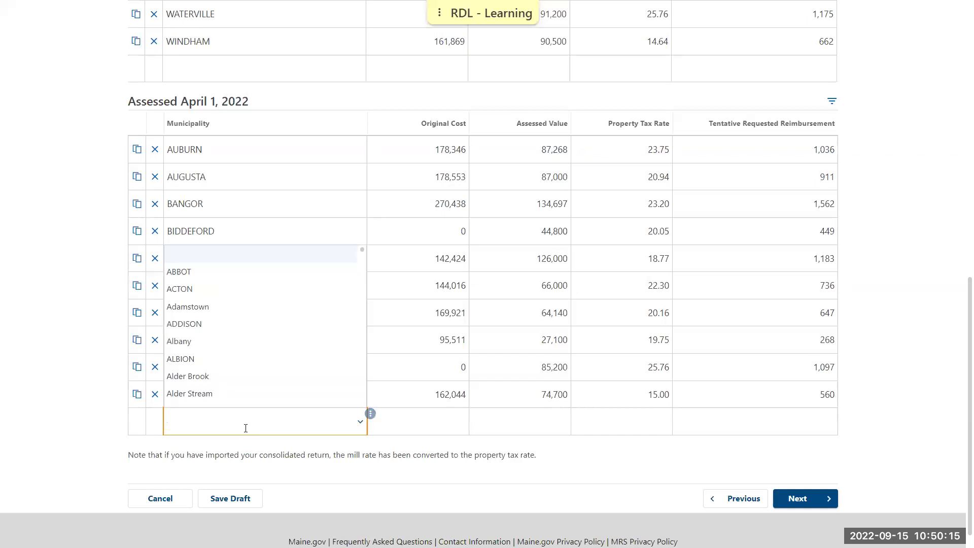
{"action": "left_click", "coordinate": [71, 411]}
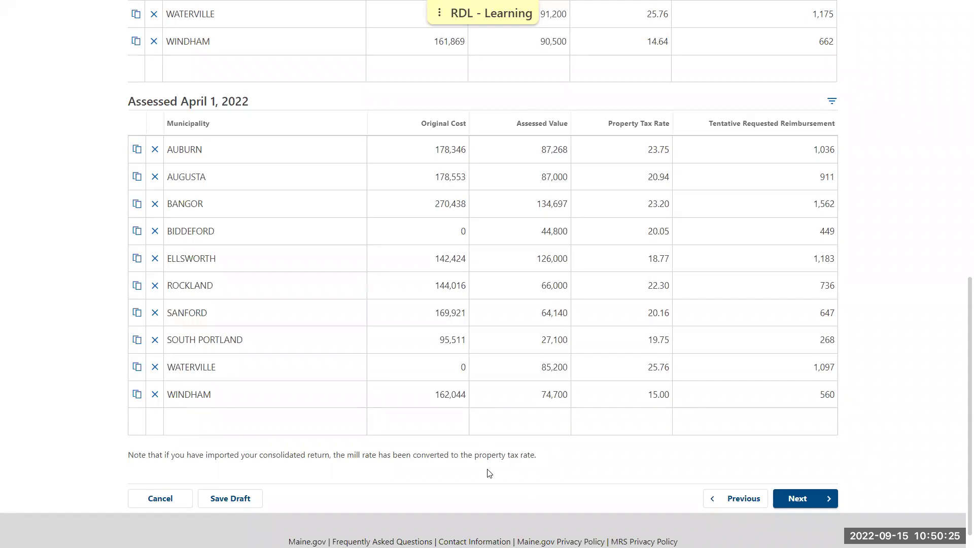
- Advance from the Consolidated figures to the empty Attachments step
{"action": "left_click", "coordinate": [814, 496]}
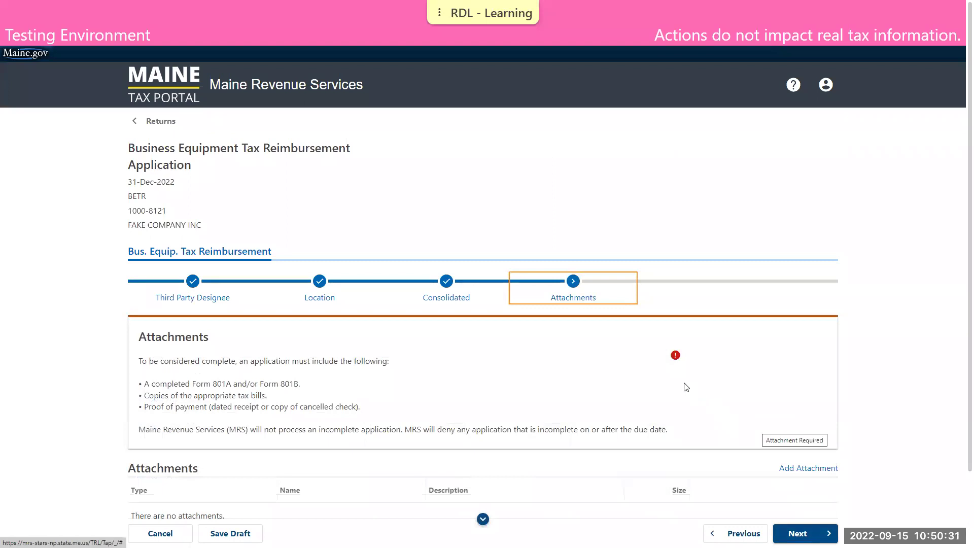
{"action": "scroll", "coordinate": [233, 305], "scroll_direction": "down", "scroll_amount": 2}
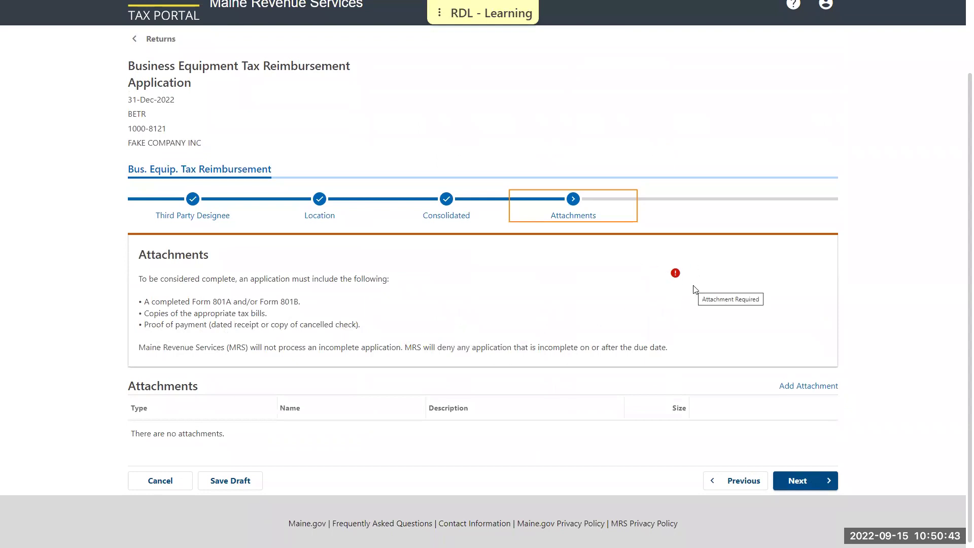
- Attach 801A&B.pdf with the description '801ab'
{"action": "left_click", "coordinate": [791, 388]}
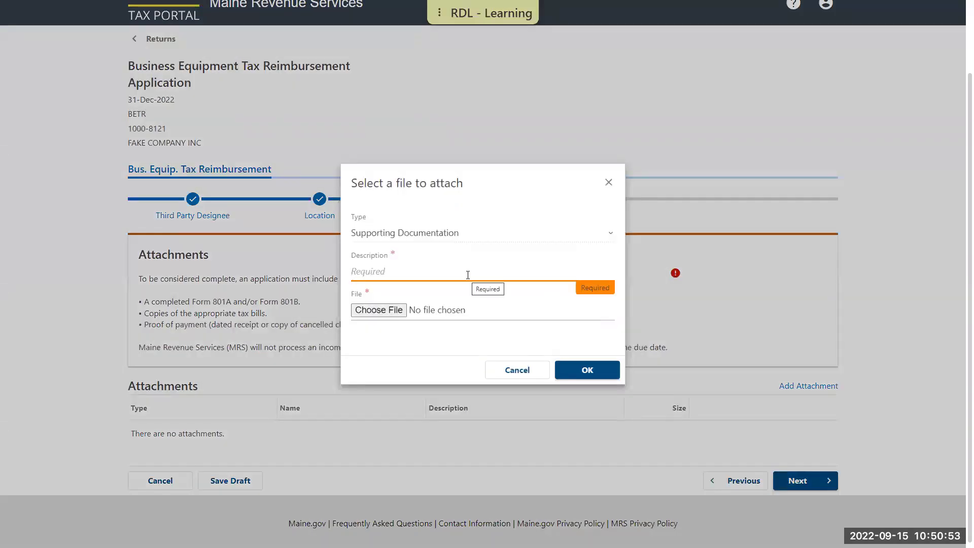
{"action": "type", "text": "801ab"}
{"action": "left_click", "coordinate": [371, 308]}
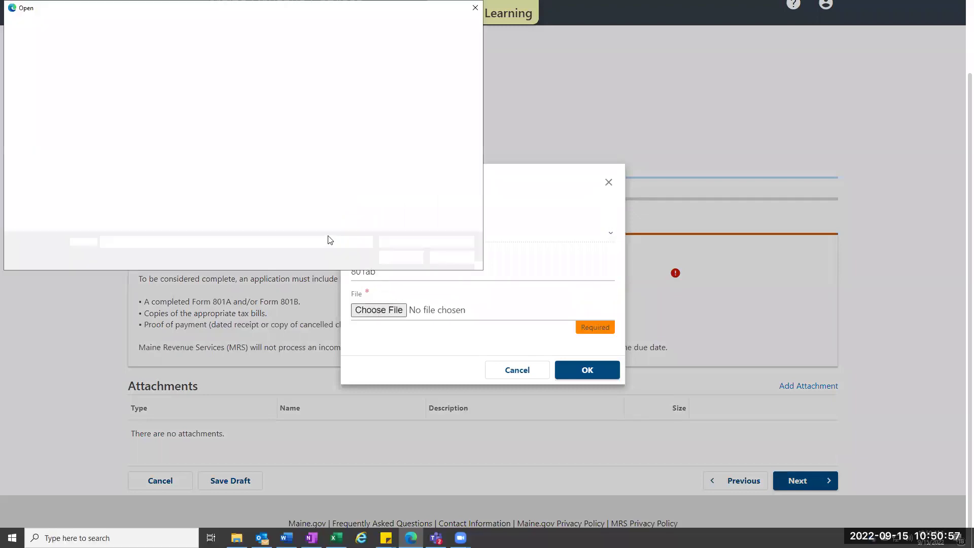
{"action": "double_click", "coordinate": [61, 84]}
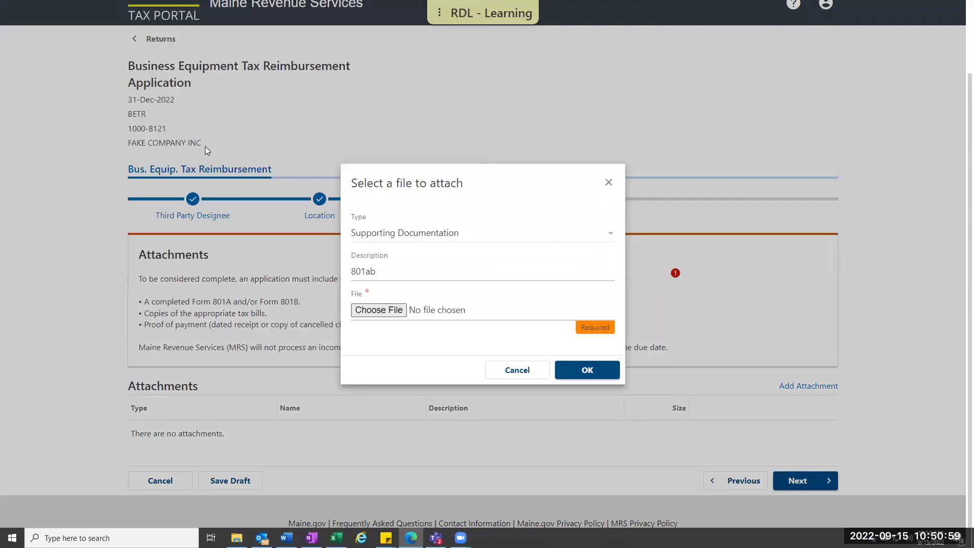
{"action": "left_click", "coordinate": [578, 370]}
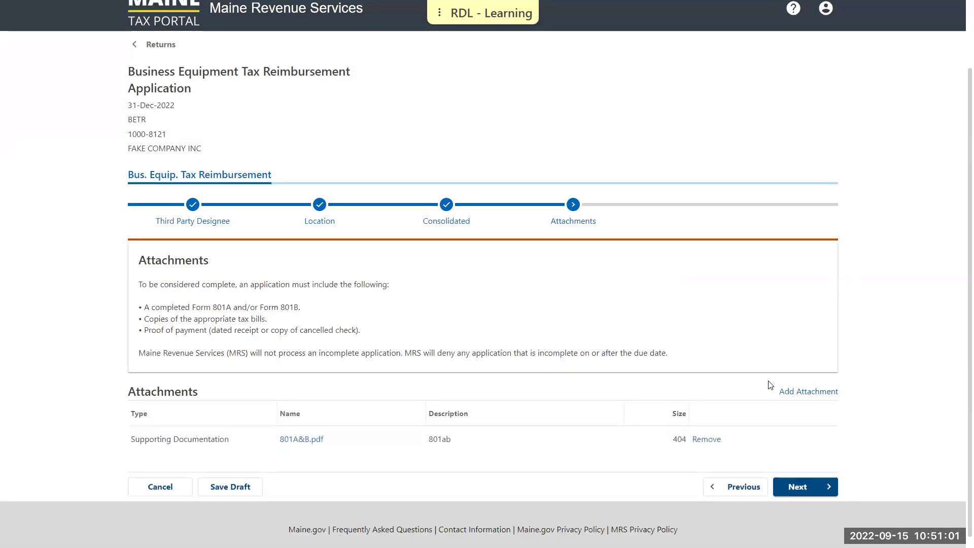
- Attach Proof of Payment.pdf with the description 'proof'
{"action": "left_click", "coordinate": [801, 390]}
{"action": "type", "text": "proof"}
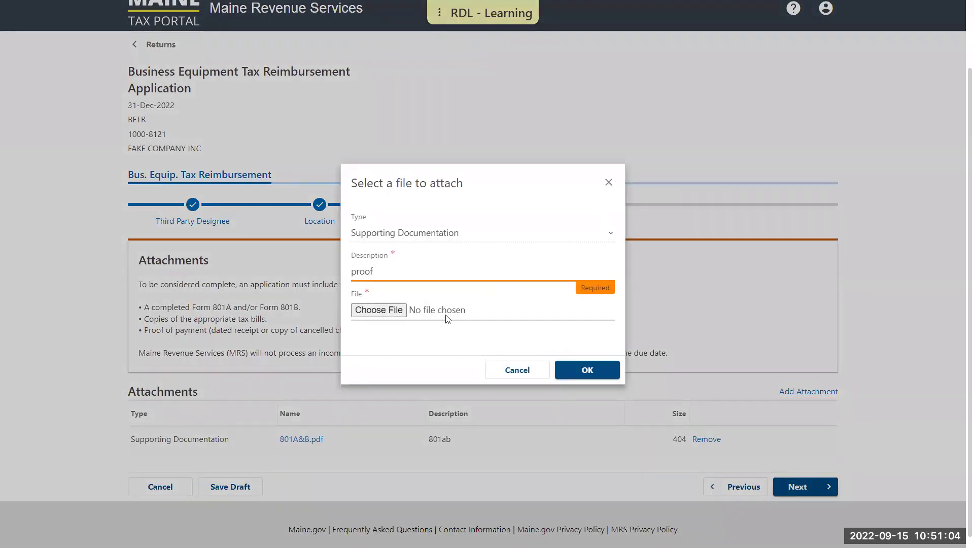
{"action": "left_click", "coordinate": [385, 310]}
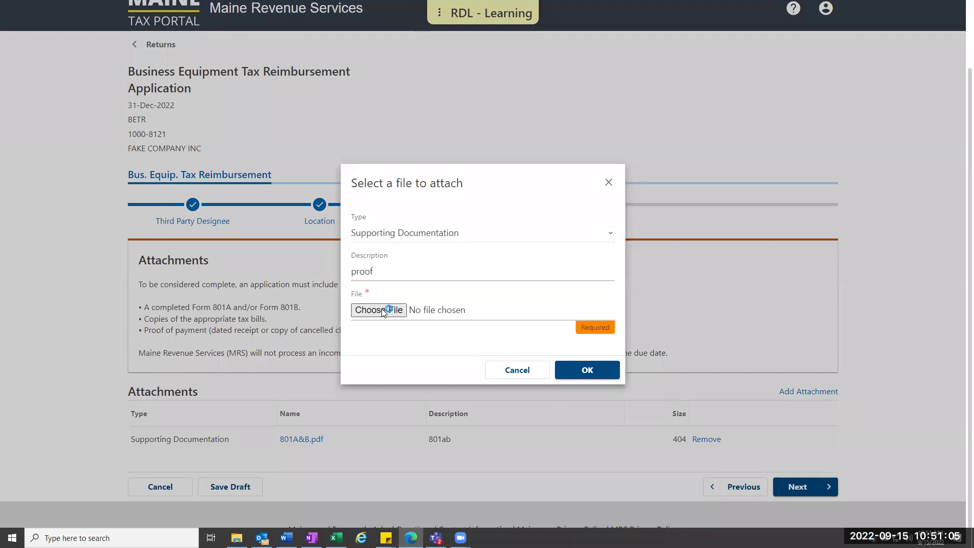
{"action": "double_click", "coordinate": [52, 126]}
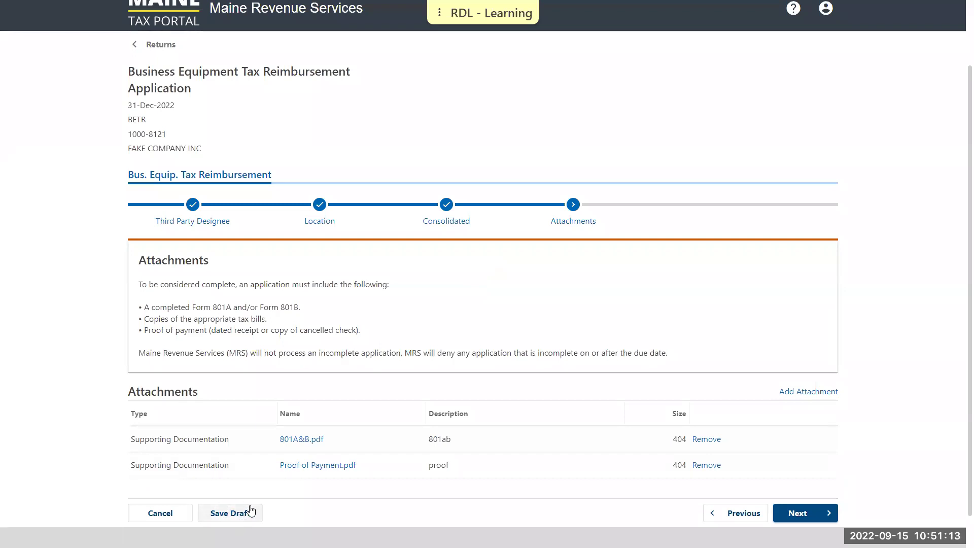
{"action": "scroll", "coordinate": [250, 510], "scroll_direction": "down", "scroll_amount": 1}
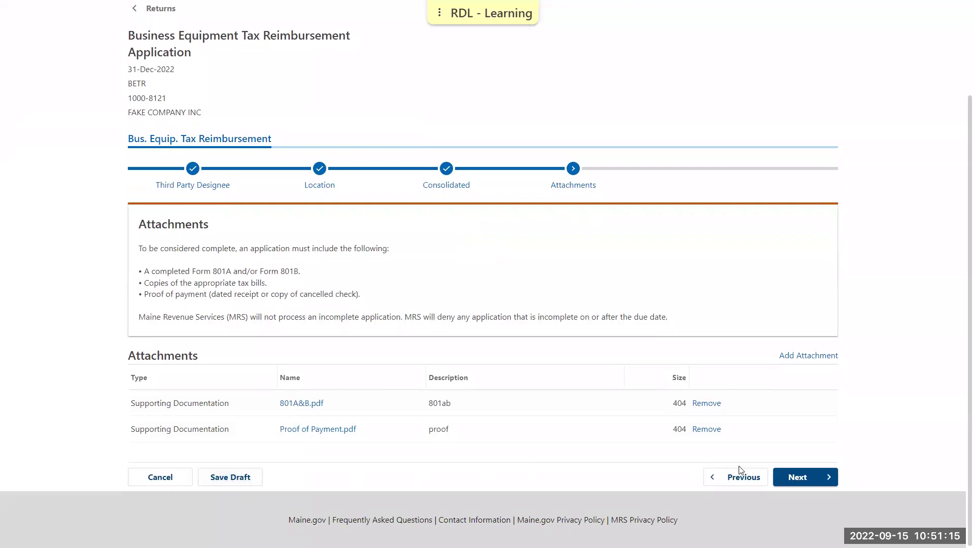
- Skip additional information, answer No to direct deposit, and reach the Summary showing 18,504 requested
{"action": "left_click", "coordinate": [821, 479]}
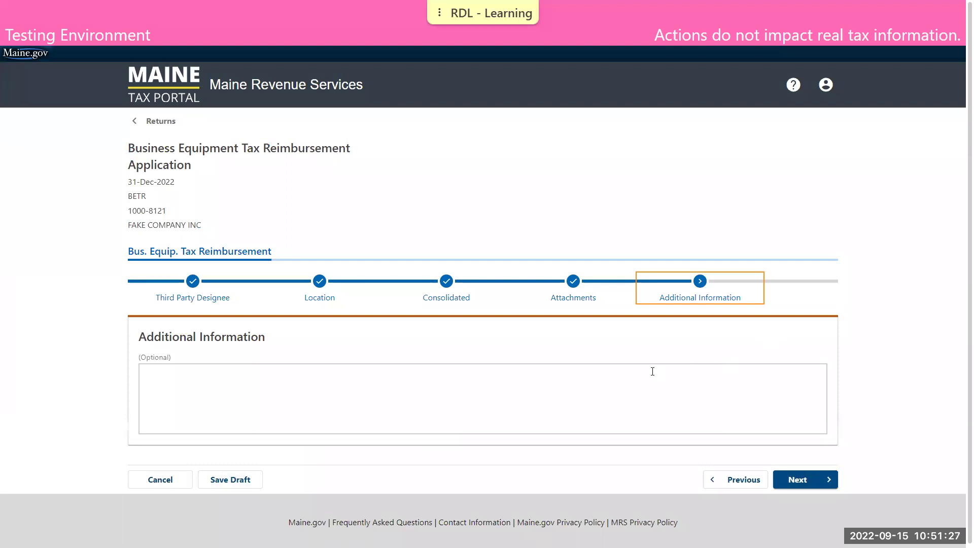
{"action": "left_click", "coordinate": [794, 481]}
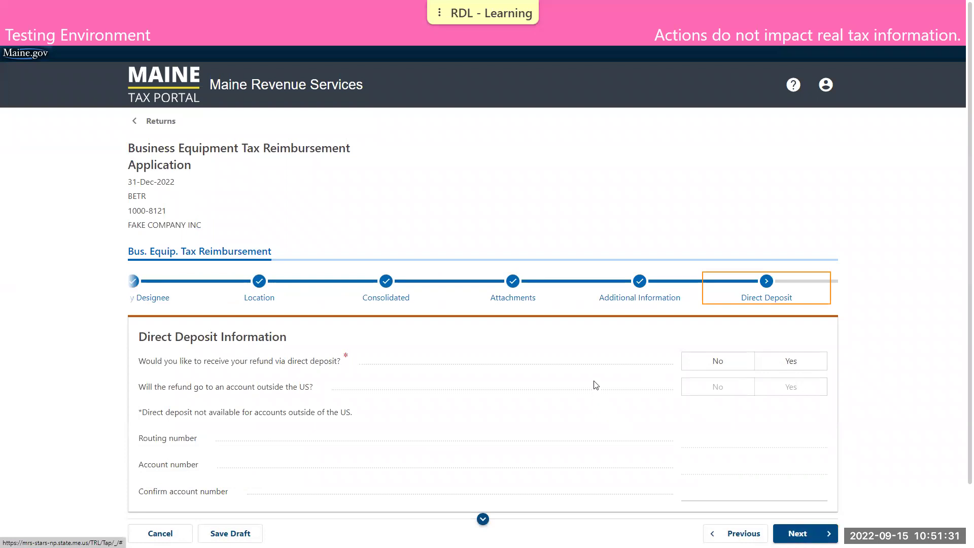
{"action": "scroll", "coordinate": [595, 381], "scroll_direction": "down", "scroll_amount": 2}
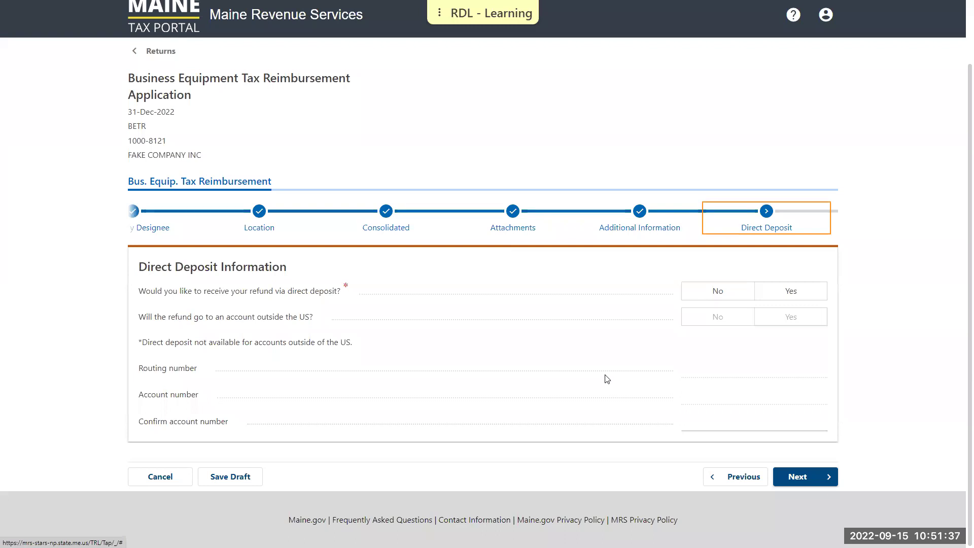
{"action": "left_click", "coordinate": [703, 296]}
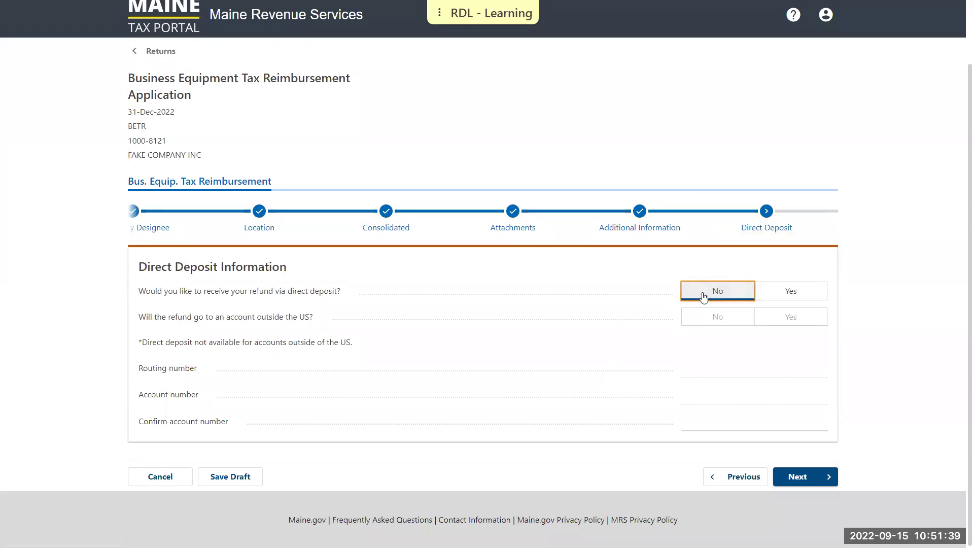
{"action": "left_click", "coordinate": [797, 475]}
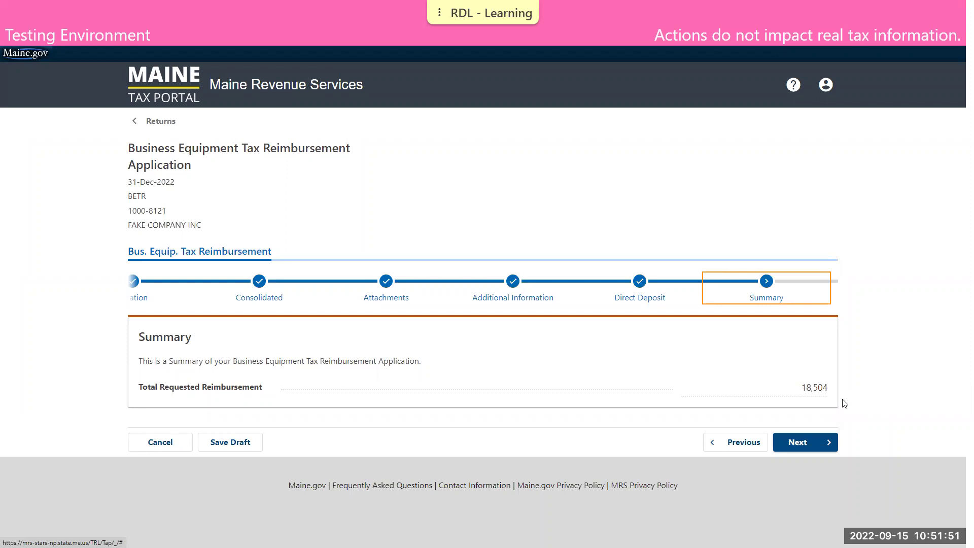
- Accept the declaration, enter the filer's full name in both name fields, and submit
{"action": "left_click", "coordinate": [812, 443]}
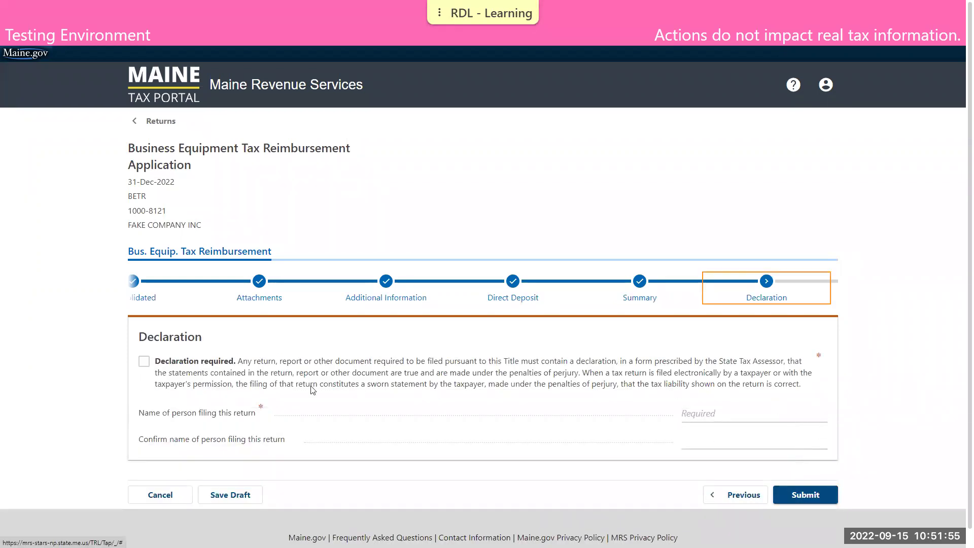
{"action": "left_click", "coordinate": [143, 362]}
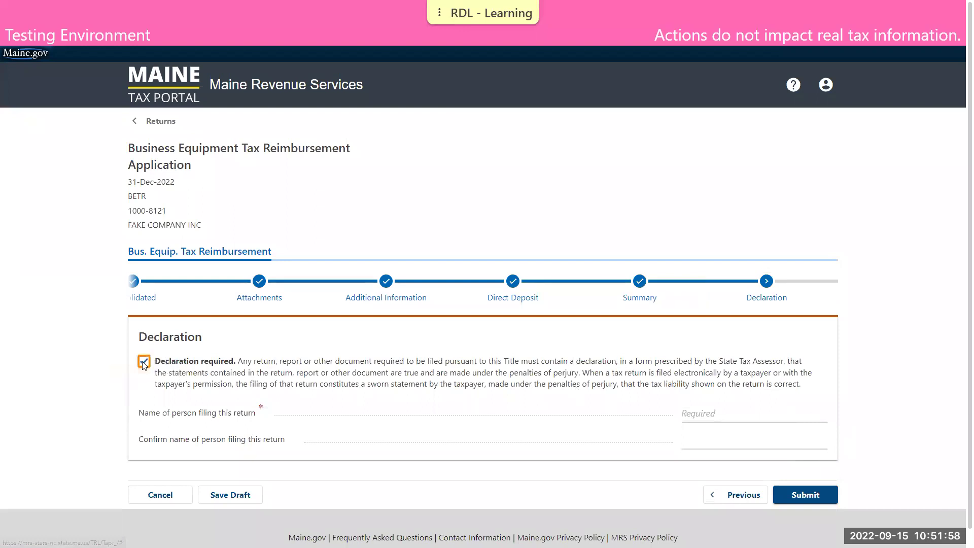
{"action": "left_click", "coordinate": [726, 421]}
{"action": "type", "text": "DEMO TAXP"}
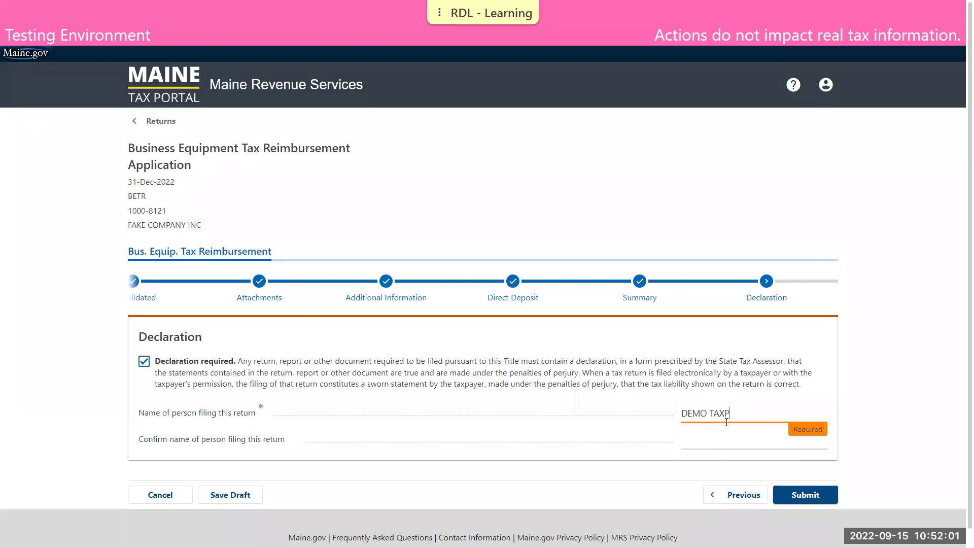
{"action": "type", "text": "AYER"}
{"action": "key", "text": "Tab"}
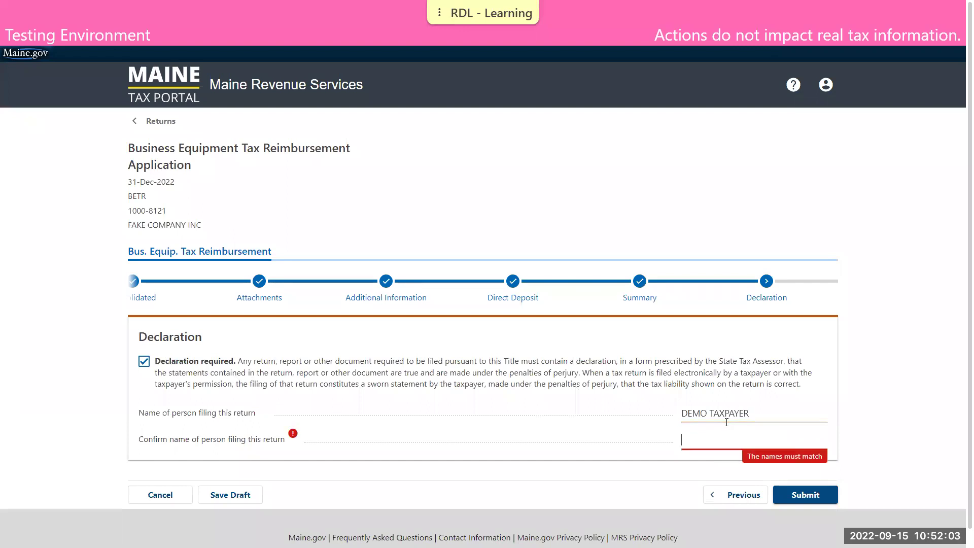
{"action": "type", "text": "DEMO TAXPAYER"}
{"action": "left_click", "coordinate": [817, 495]}
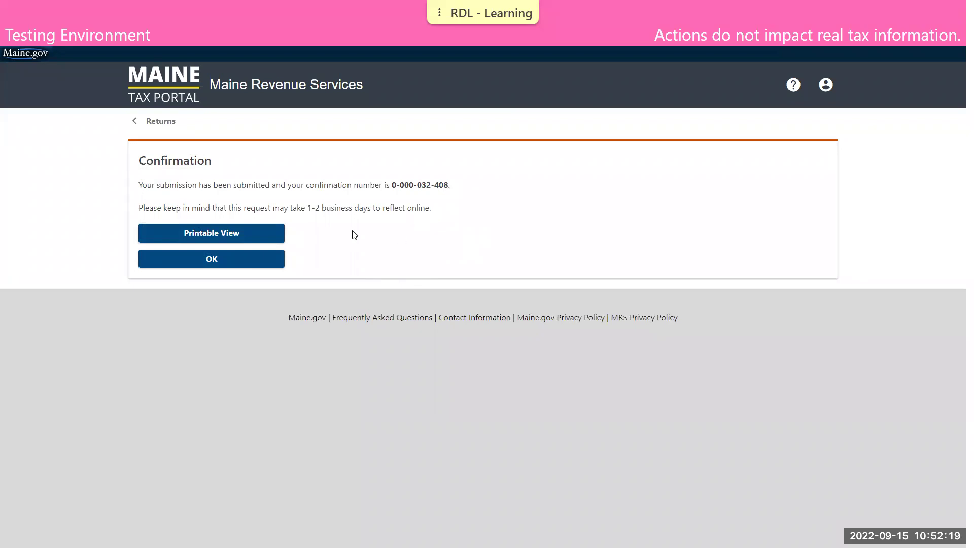
- Dismiss the confirmation, review the submitted application's details, and go back to the returns list
{"action": "left_click", "coordinate": [265, 260]}
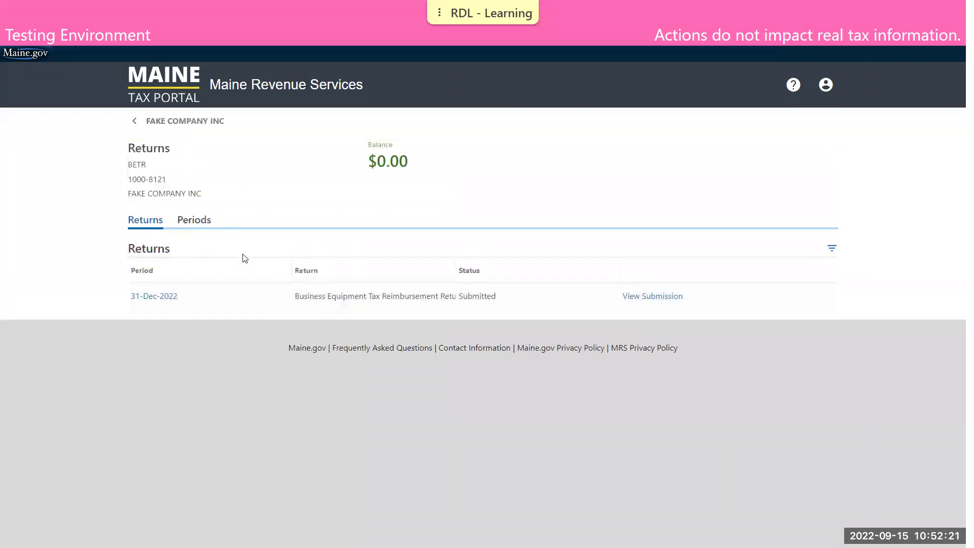
{"action": "left_click", "coordinate": [644, 301]}
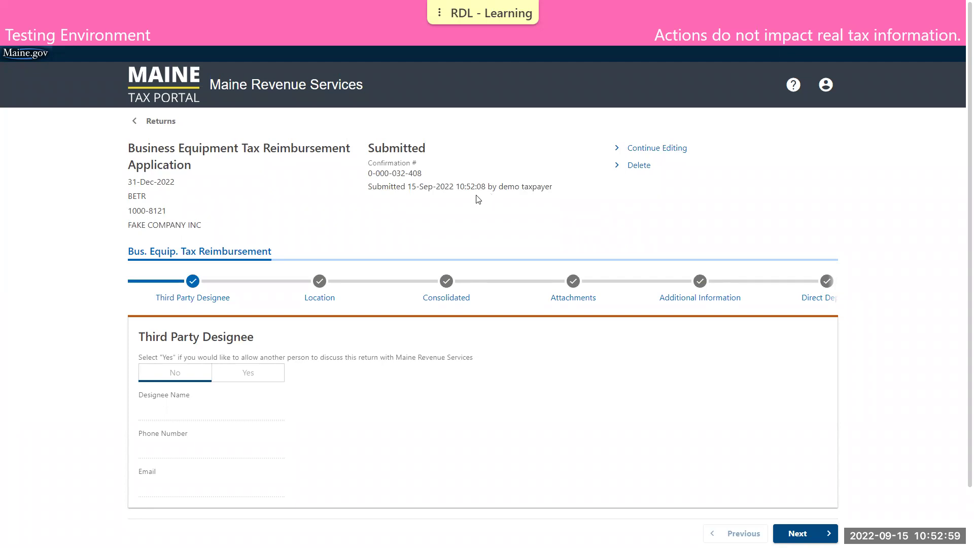
{"action": "left_click", "coordinate": [166, 121]}
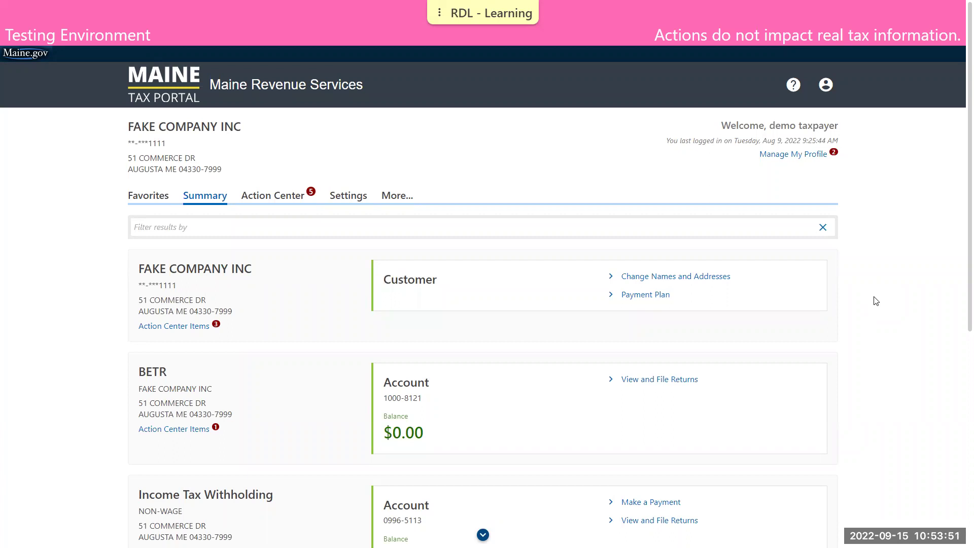
- Start a new payment on the wage withholding account
{"action": "scroll", "coordinate": [852, 307], "scroll_direction": "down", "scroll_amount": 5}
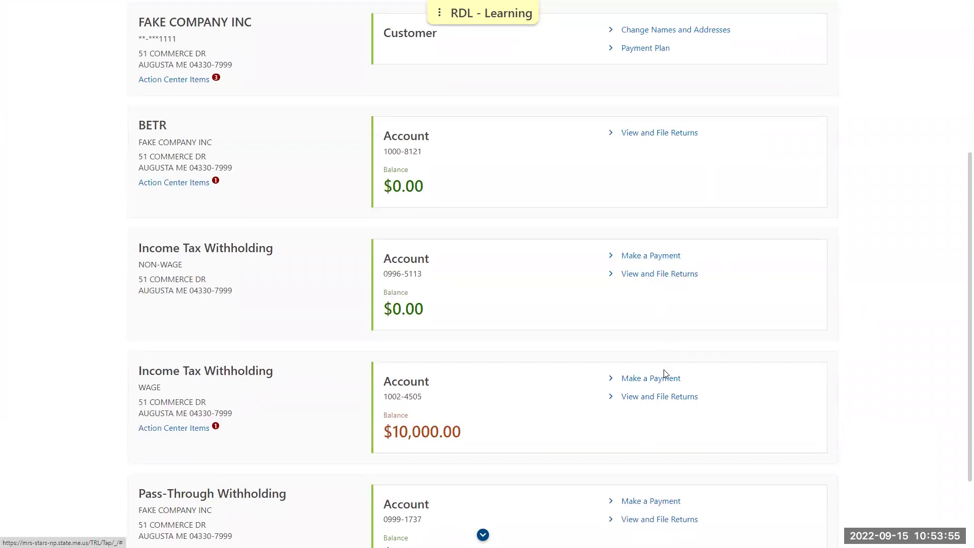
{"action": "scroll", "coordinate": [666, 362], "scroll_direction": "down", "scroll_amount": 2}
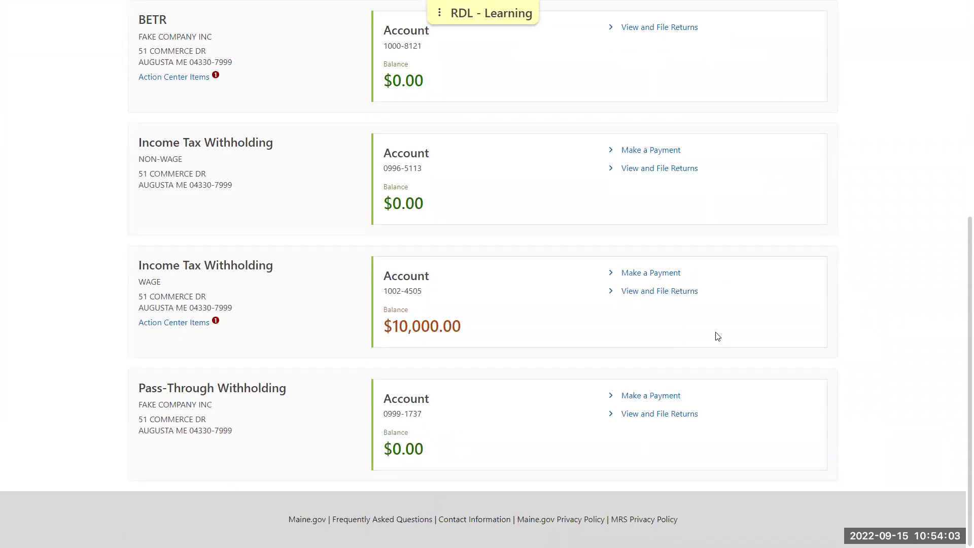
{"action": "left_click", "coordinate": [666, 275]}
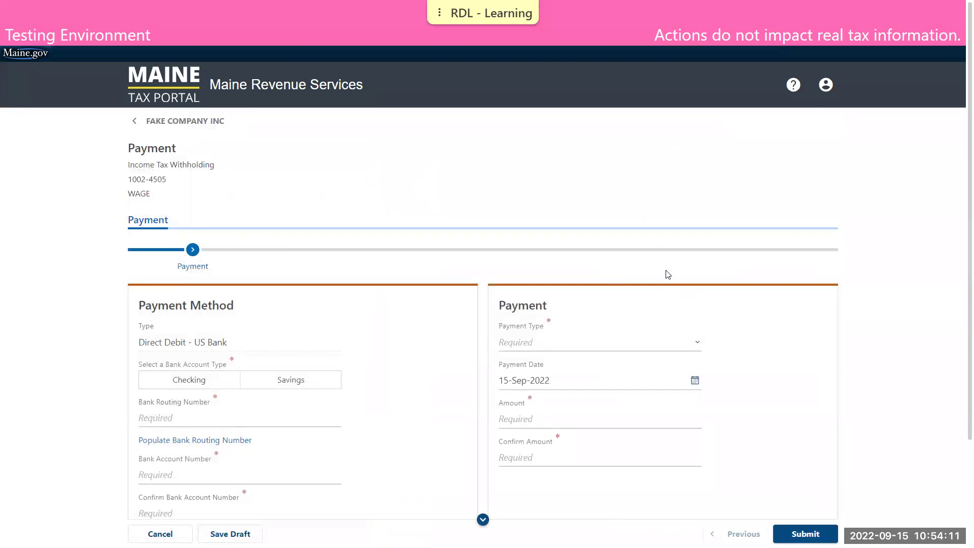
{"action": "scroll", "coordinate": [659, 262], "scroll_direction": "down", "scroll_amount": 2}
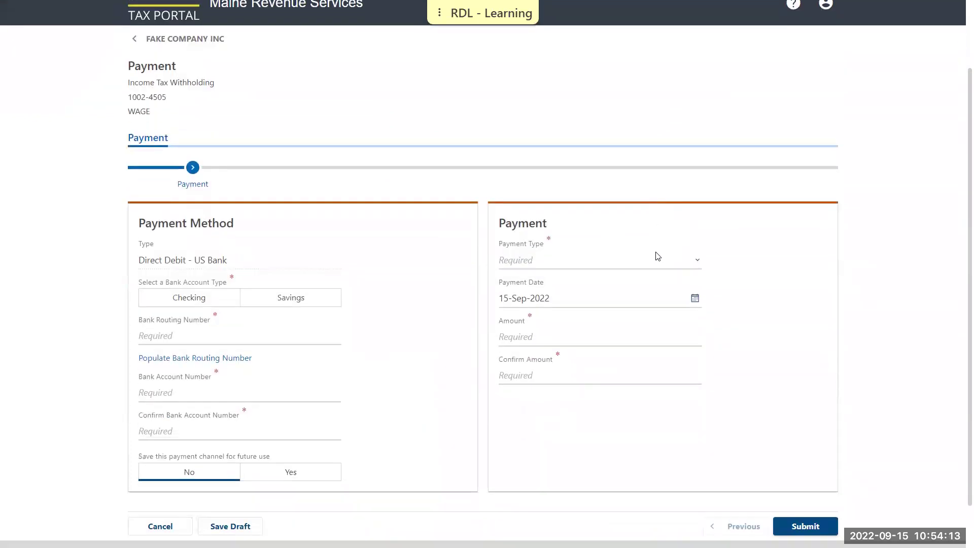
{"action": "scroll", "coordinate": [658, 256], "scroll_direction": "down", "scroll_amount": 1}
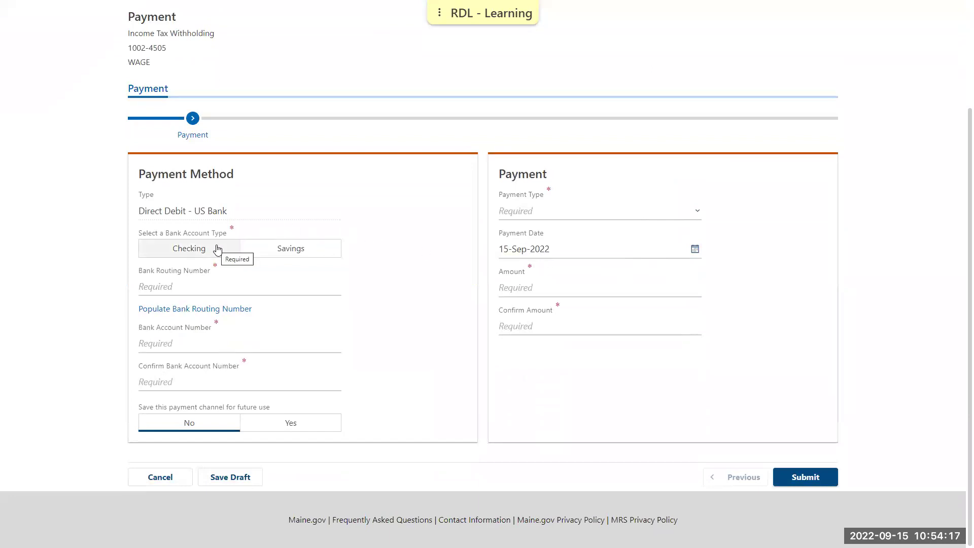
- Pay by checking with auto-filled routing number, entering and confirming the account number, not saving it
{"action": "left_click", "coordinate": [217, 251]}
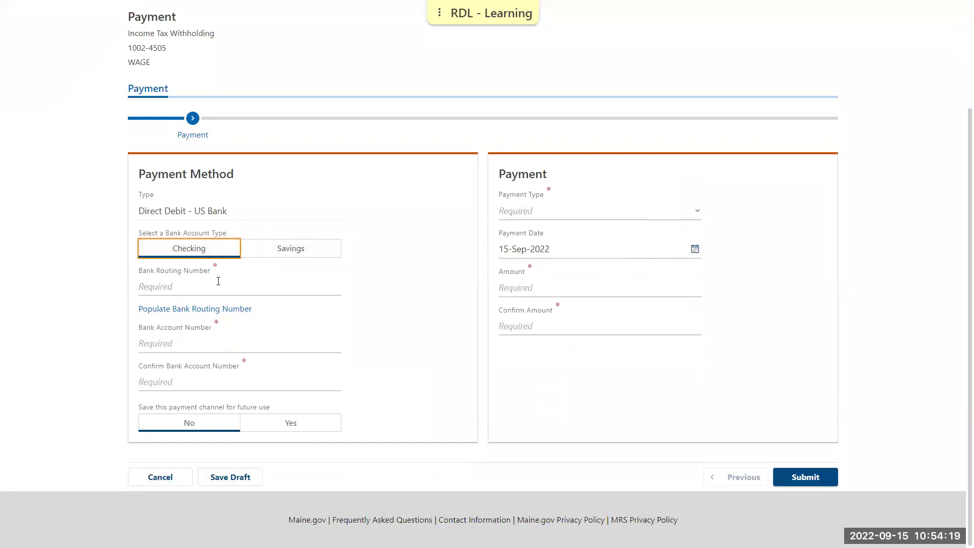
{"action": "left_click", "coordinate": [218, 309]}
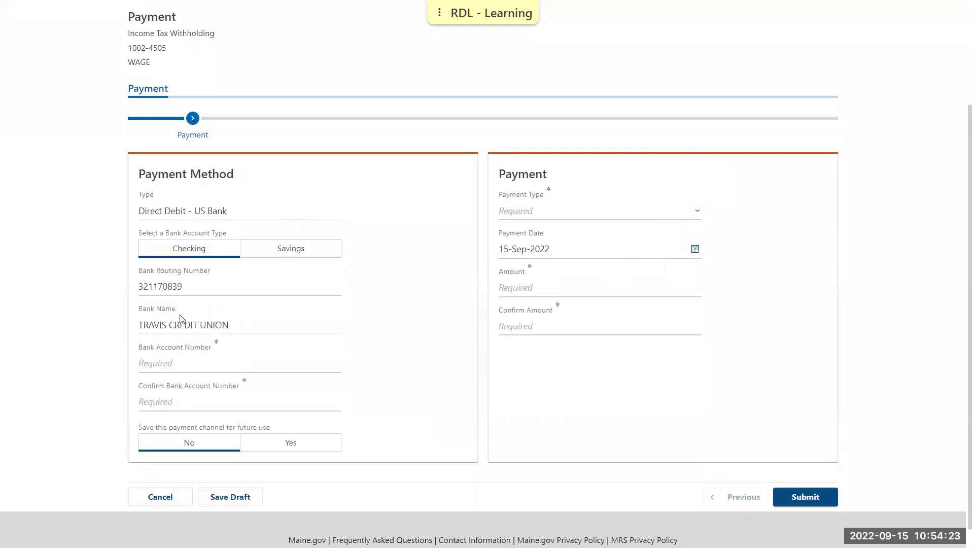
{"action": "left_click", "coordinate": [219, 363]}
{"action": "type", "text": "1"}
{"action": "left_click", "coordinate": [219, 399]}
{"action": "type", "text": "1"}
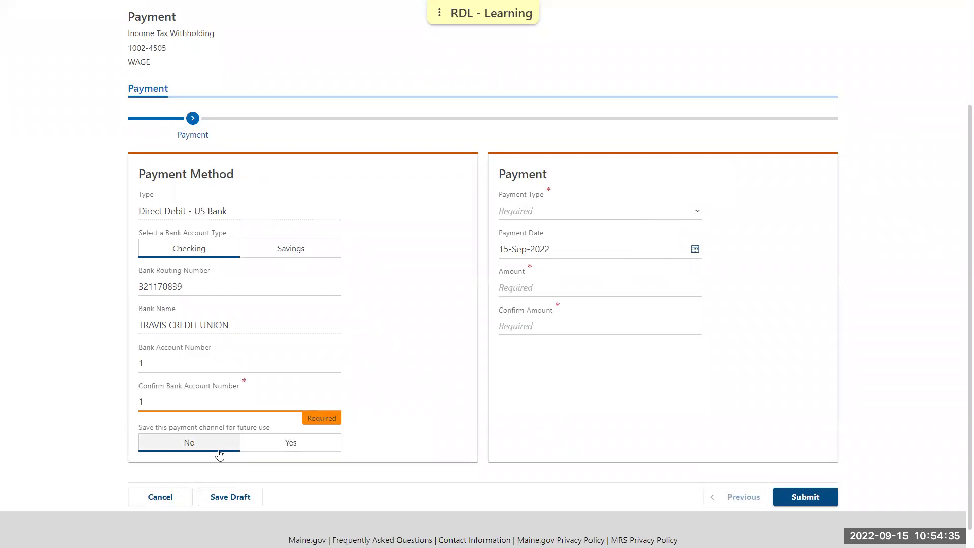
{"action": "left_click", "coordinate": [212, 443]}
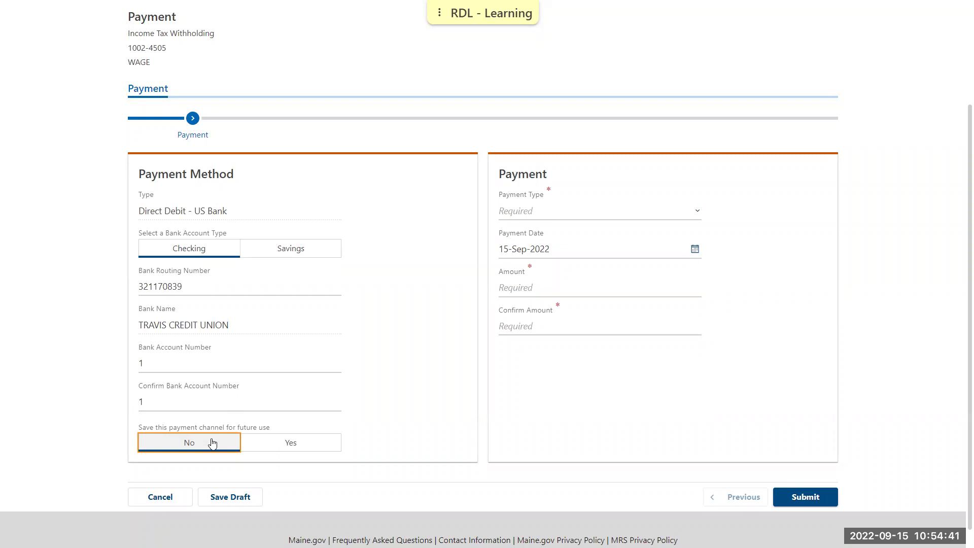
- Set the payment type to Return Payment for the 31-Dec-2021 period
{"action": "left_click", "coordinate": [565, 215]}
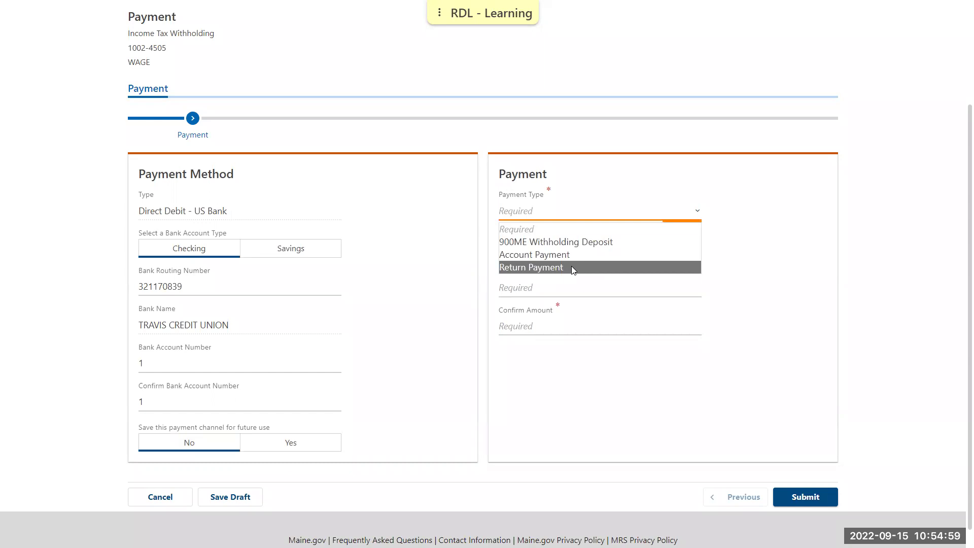
{"action": "left_click", "coordinate": [572, 267]}
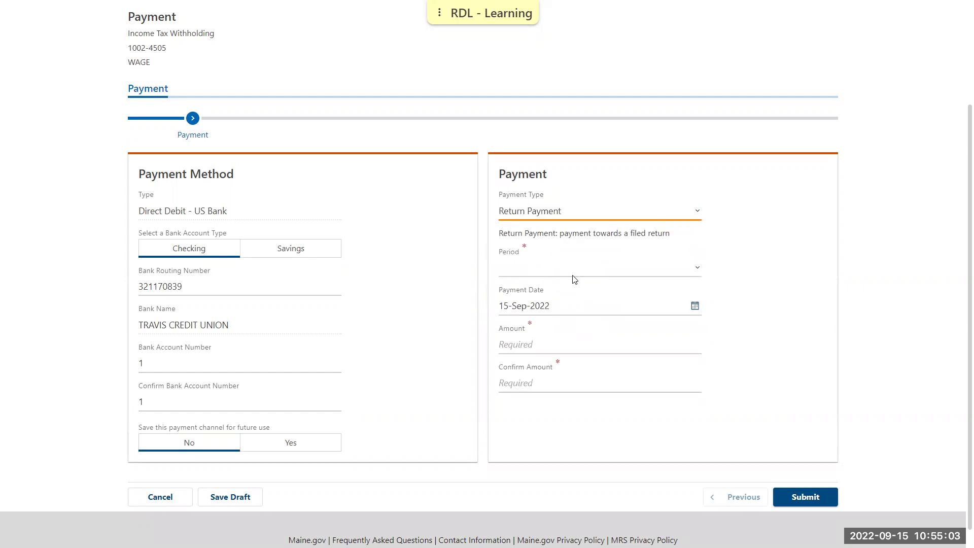
{"action": "left_click", "coordinate": [573, 273]}
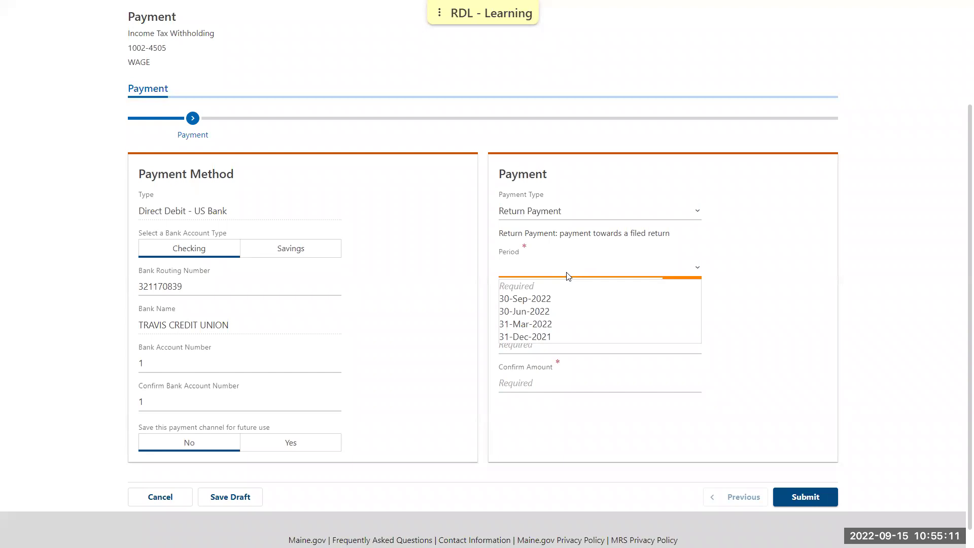
{"action": "left_click", "coordinate": [579, 335]}
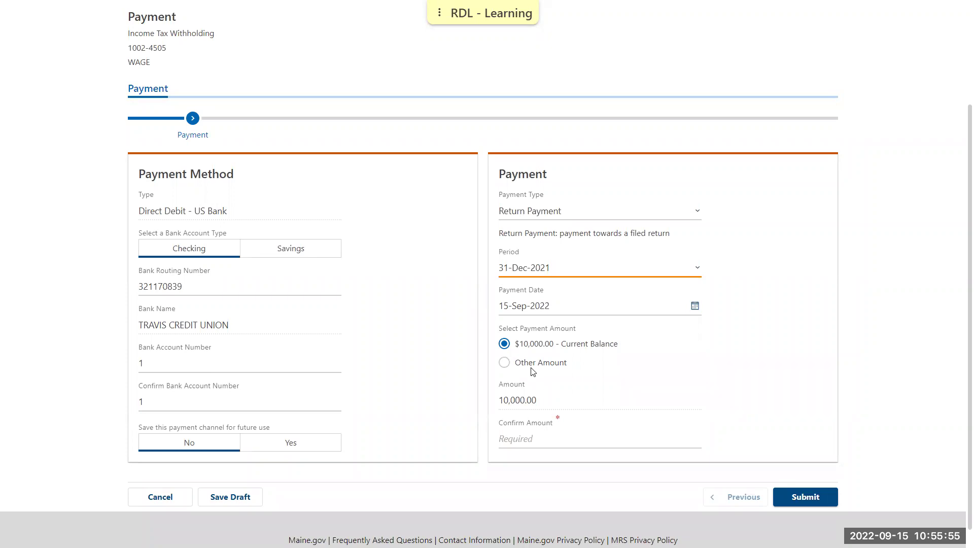
- Choose Other Amount and enter and confirm 300 as the payment amount
{"action": "left_click", "coordinate": [515, 363]}
{"action": "left_click", "coordinate": [536, 412]}
{"action": "type", "text": "300.0"}
{"action": "key", "text": "BackSpace"}
{"action": "key", "text": "Tab"}
{"action": "type", "text": "300"}
{"action": "left_click", "coordinate": [739, 383]}
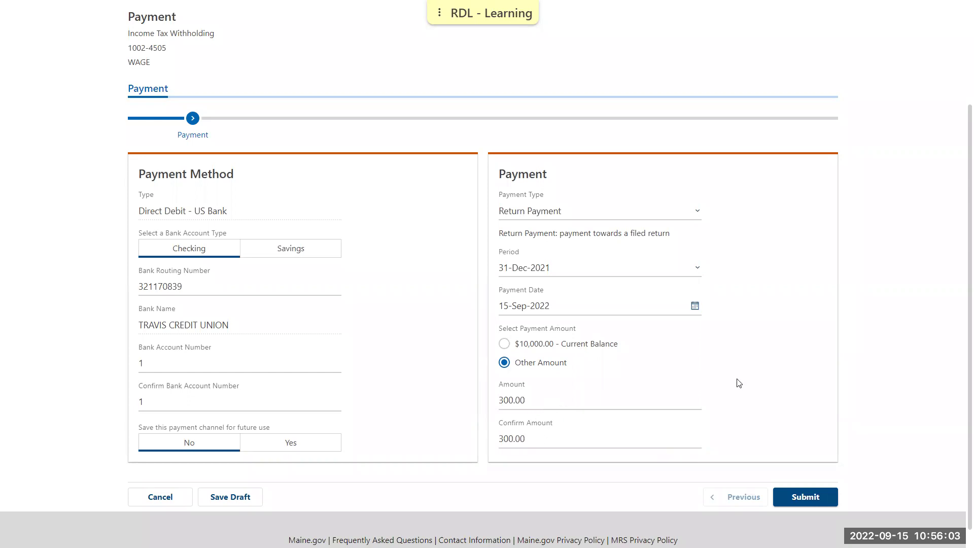
- Submit the $300.00 payment signed with the account password and close its confirmation
{"action": "left_click", "coordinate": [788, 494]}
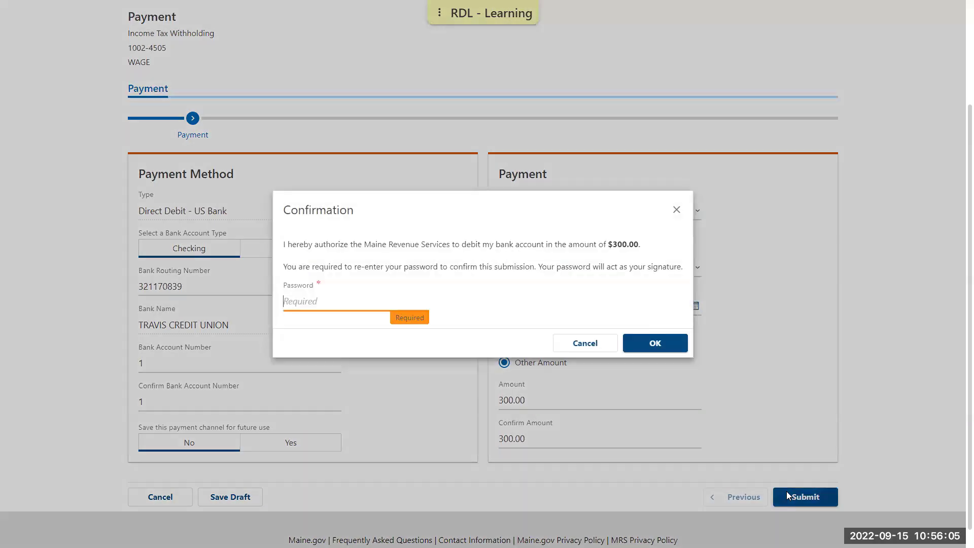
{"action": "type", "text": "•••••••••••••••••"}
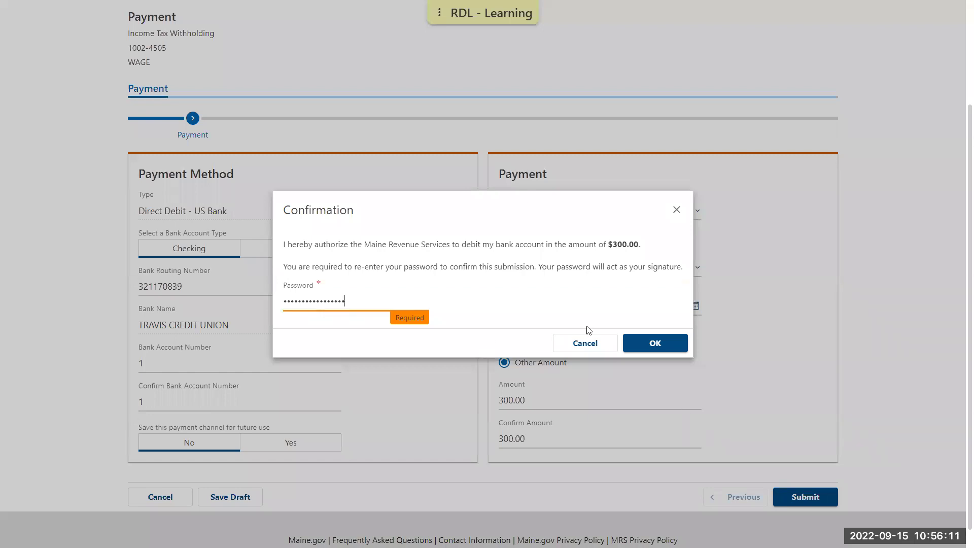
{"action": "left_click", "coordinate": [648, 340]}
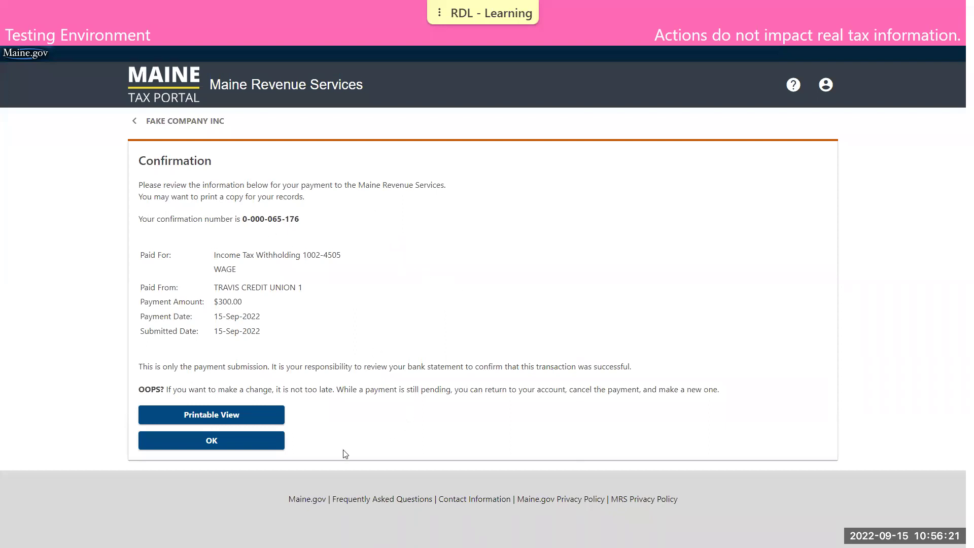
{"action": "left_click", "coordinate": [215, 438]}
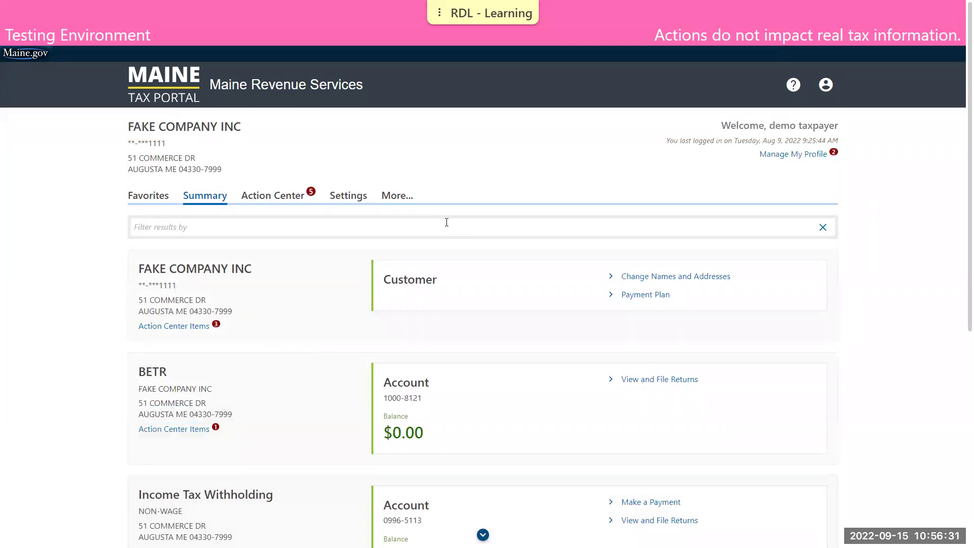
- Open the pending $300.00 Payment entry from Search Submissions under More services
{"action": "left_click", "coordinate": [398, 196]}
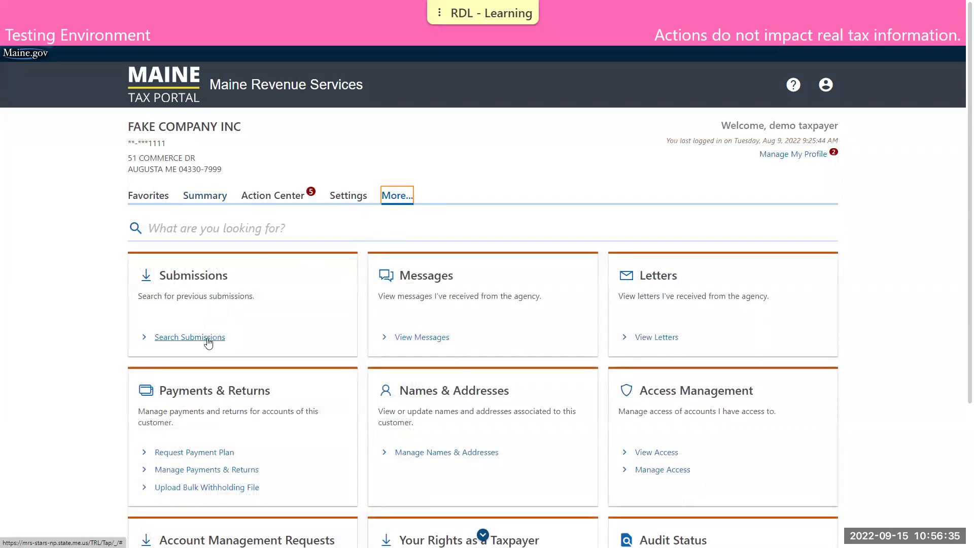
{"action": "left_click", "coordinate": [205, 337]}
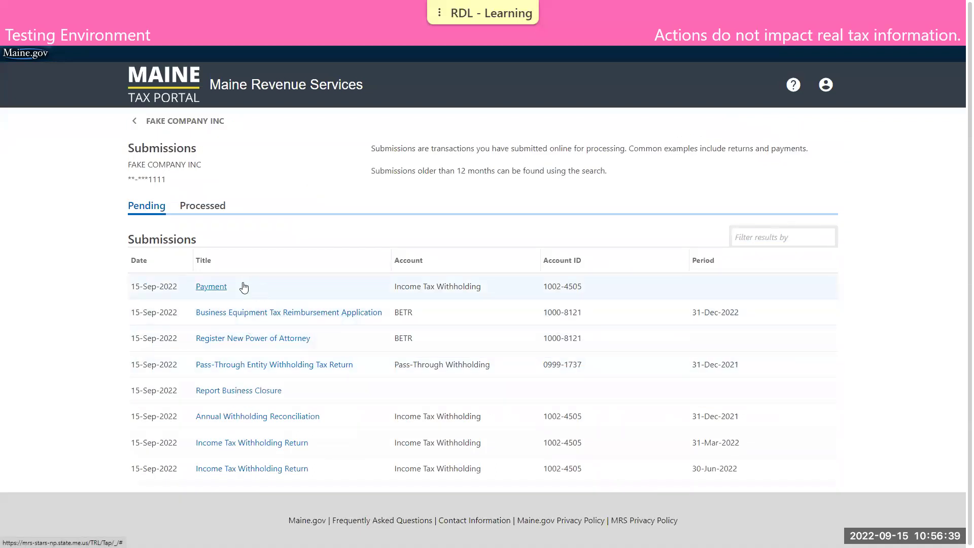
{"action": "left_click", "coordinate": [211, 291]}
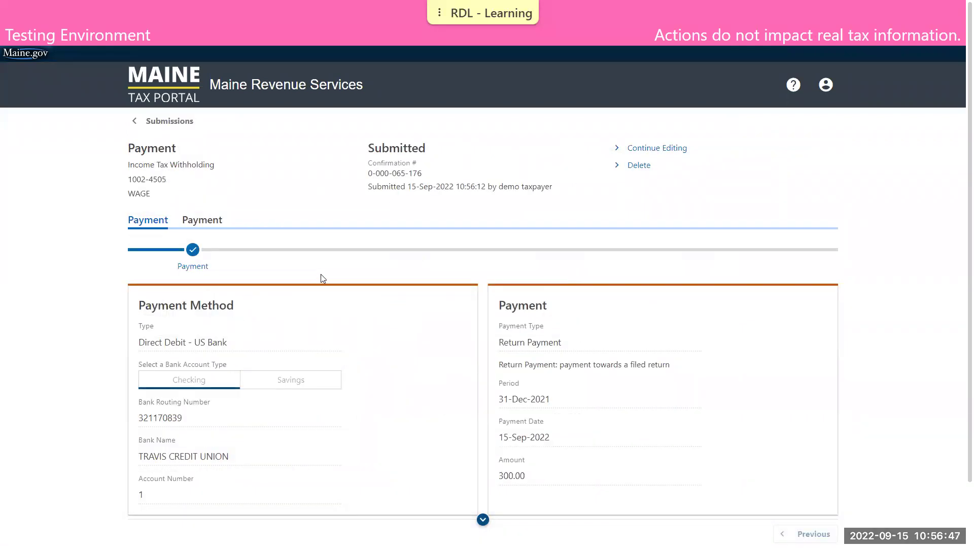
{"action": "scroll", "coordinate": [321, 273], "scroll_direction": "down", "scroll_amount": 1}
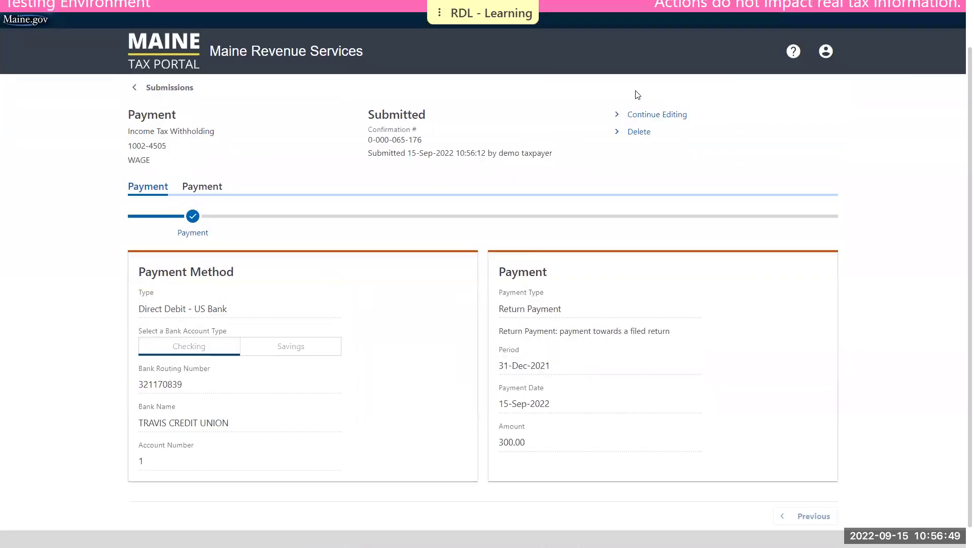
{"action": "scroll", "coordinate": [637, 94], "scroll_direction": "up", "scroll_amount": 1}
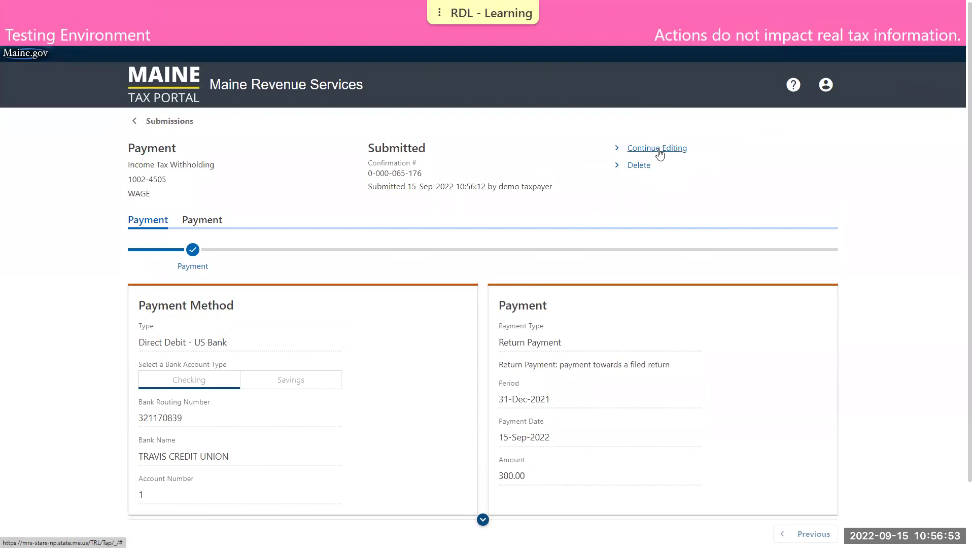
- Reopen the payment for editing and change the amount and confirm amount to 500
{"action": "left_click", "coordinate": [659, 152]}
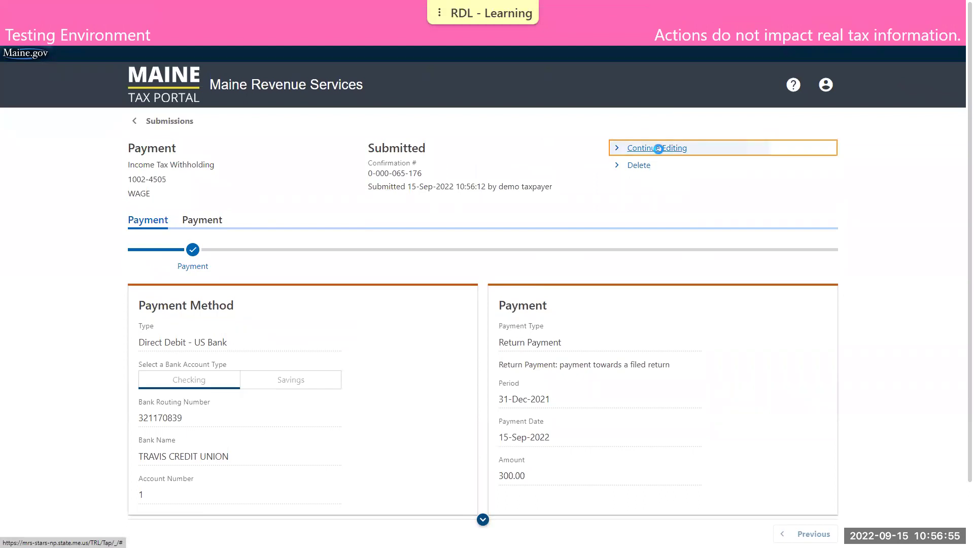
{"action": "scroll", "coordinate": [658, 152], "scroll_direction": "down", "scroll_amount": 2}
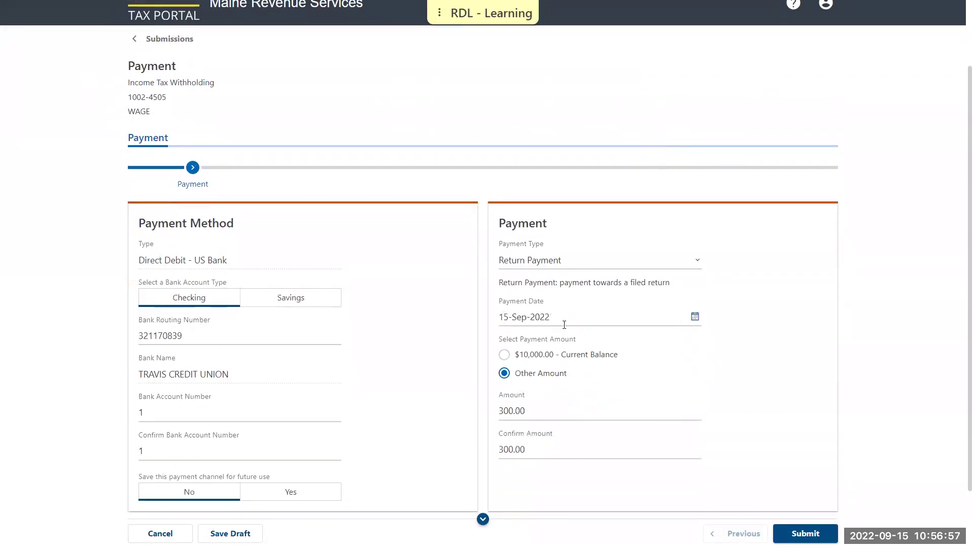
{"action": "left_click", "coordinate": [540, 410]}
{"action": "type", "text": "500"}
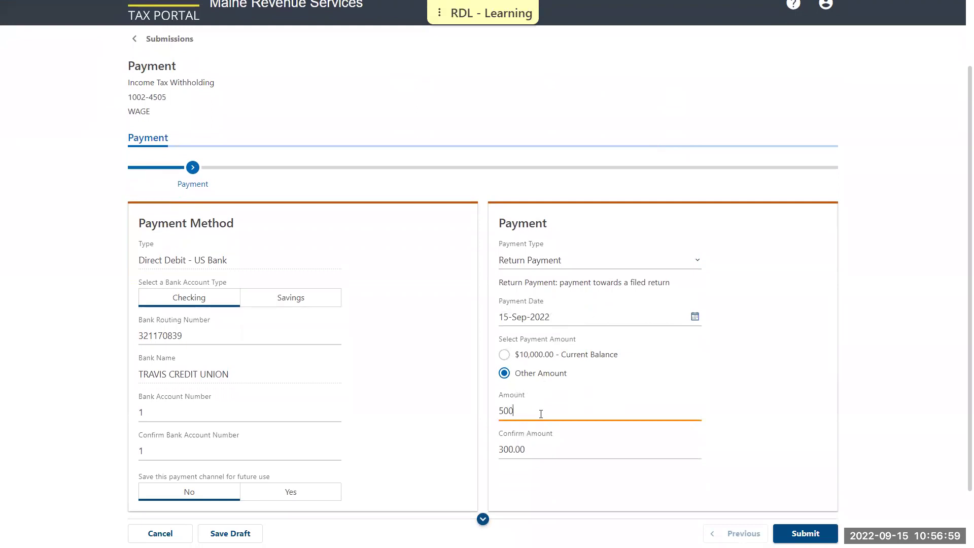
{"action": "key", "text": "Tab"}
{"action": "type", "text": "500"}
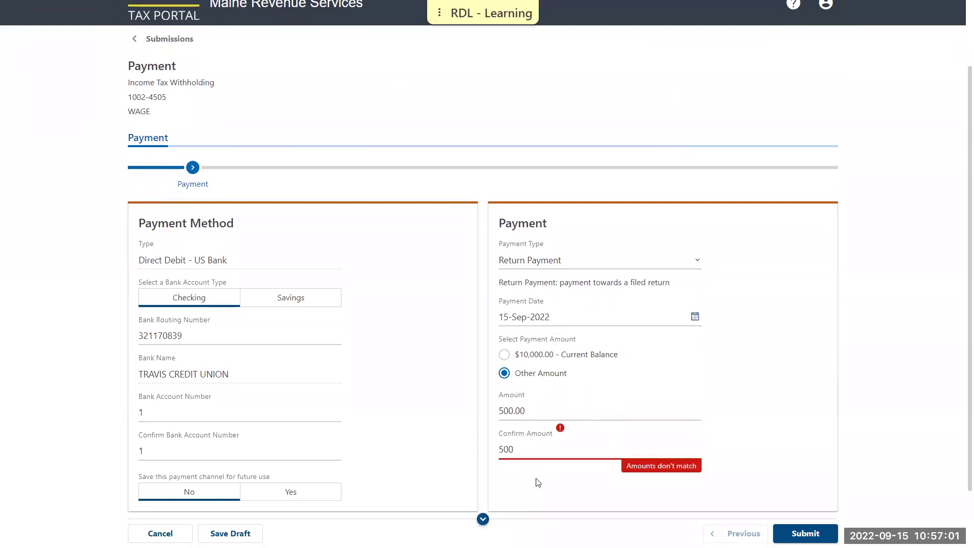
{"action": "left_click", "coordinate": [539, 476]}
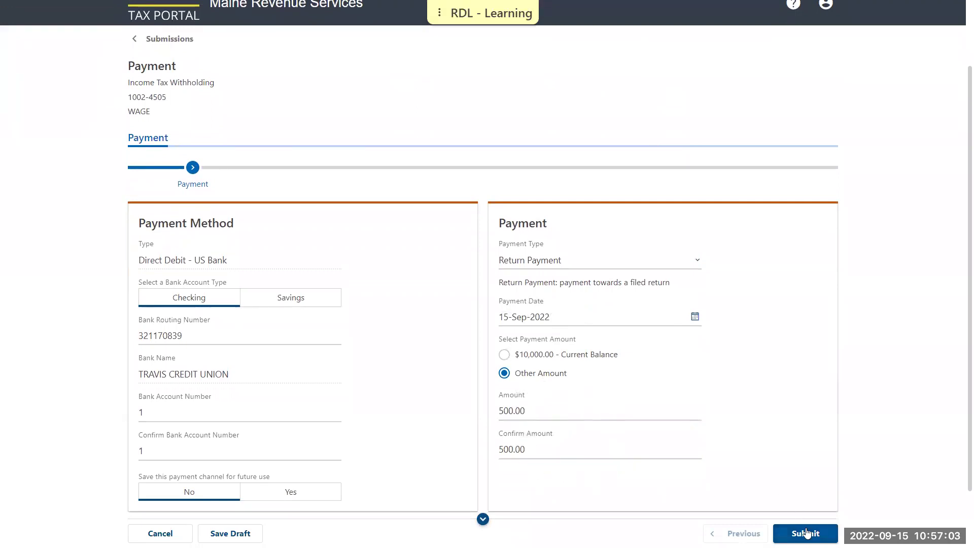
- Submit the $500.00 payment, authorizing it with the account password
{"action": "left_click", "coordinate": [828, 526]}
{"action": "type", "text": "•••••••••••••"}
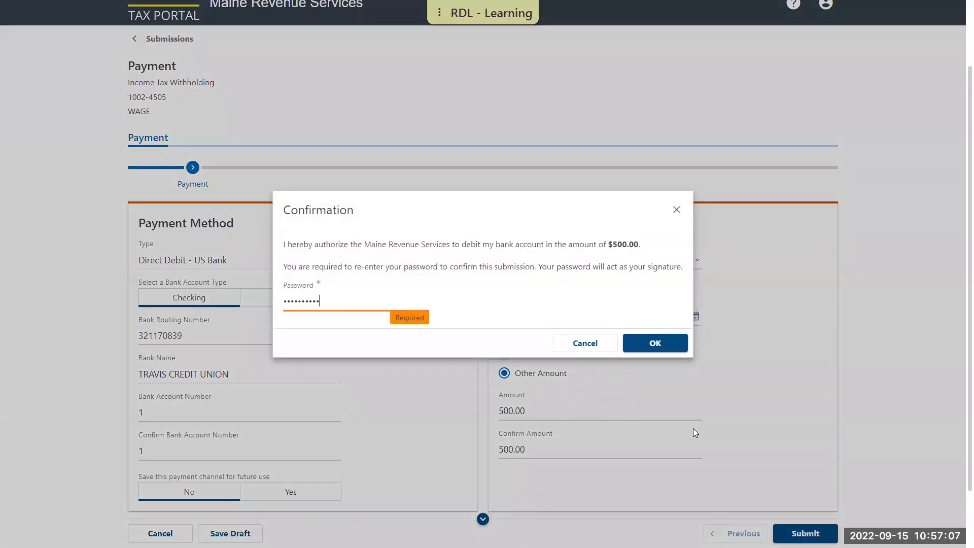
{"action": "type", "text": "••"}
{"action": "left_click", "coordinate": [657, 344]}
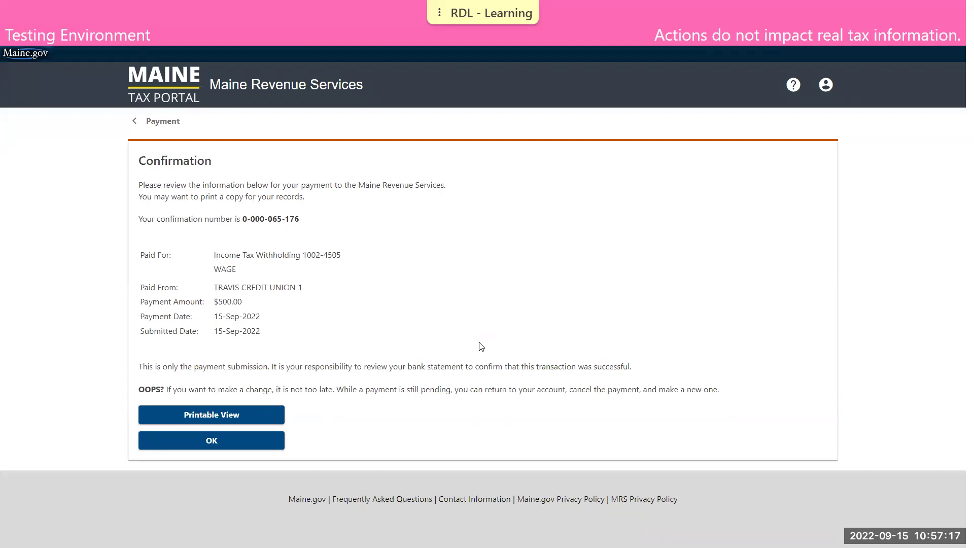
- Delete the $500.00 payment submission, confirming Yes, and return to the Submissions list
{"action": "left_click", "coordinate": [257, 437]}
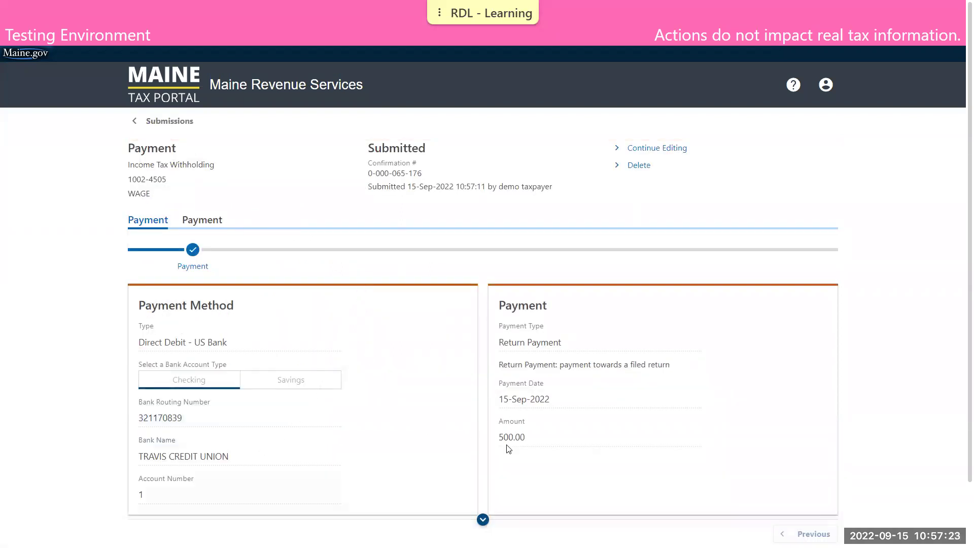
{"action": "left_click", "coordinate": [639, 167]}
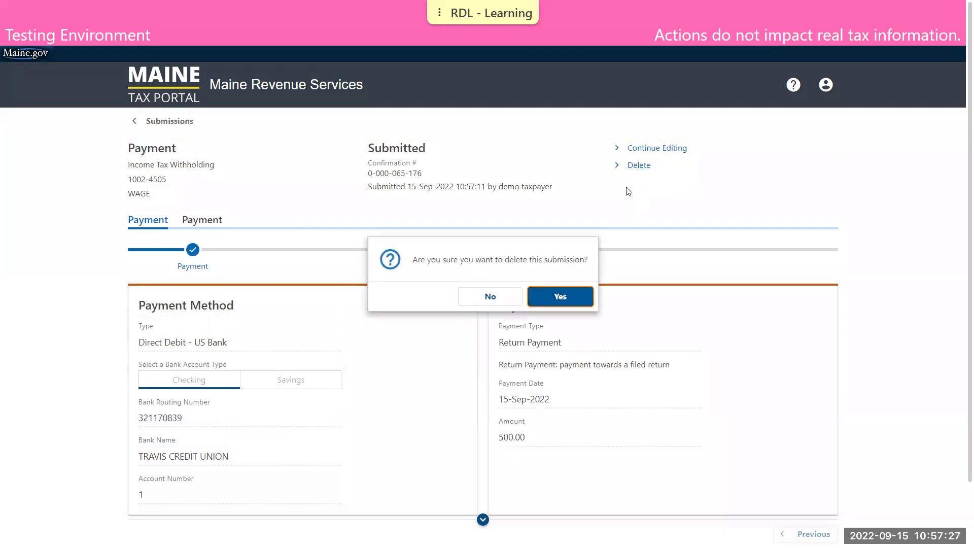
{"action": "left_click", "coordinate": [575, 302]}
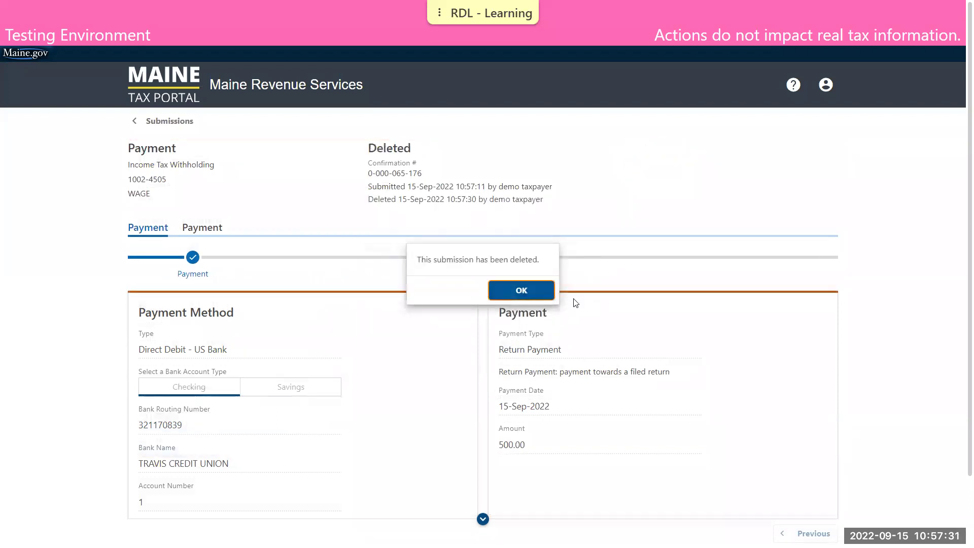
{"action": "left_click", "coordinate": [544, 284]}
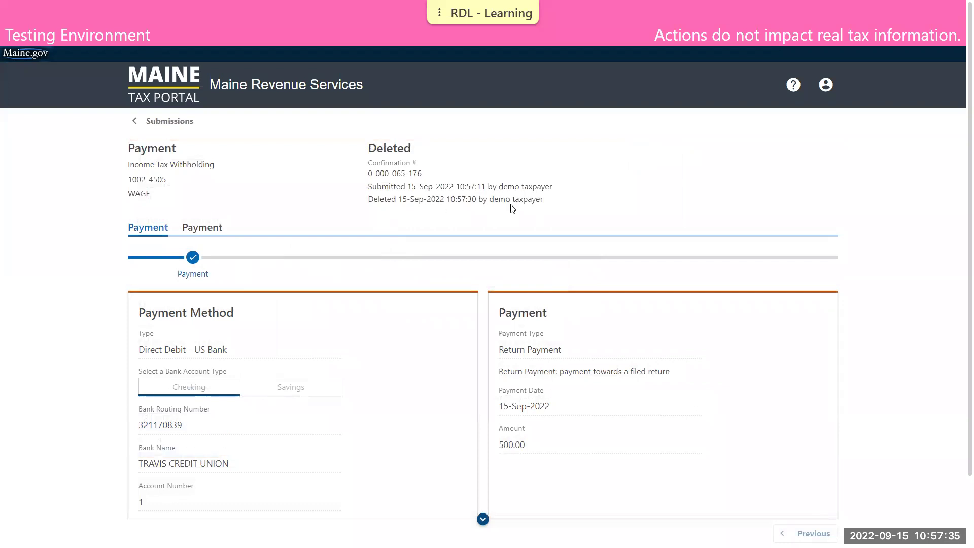
{"action": "left_click", "coordinate": [180, 122]}
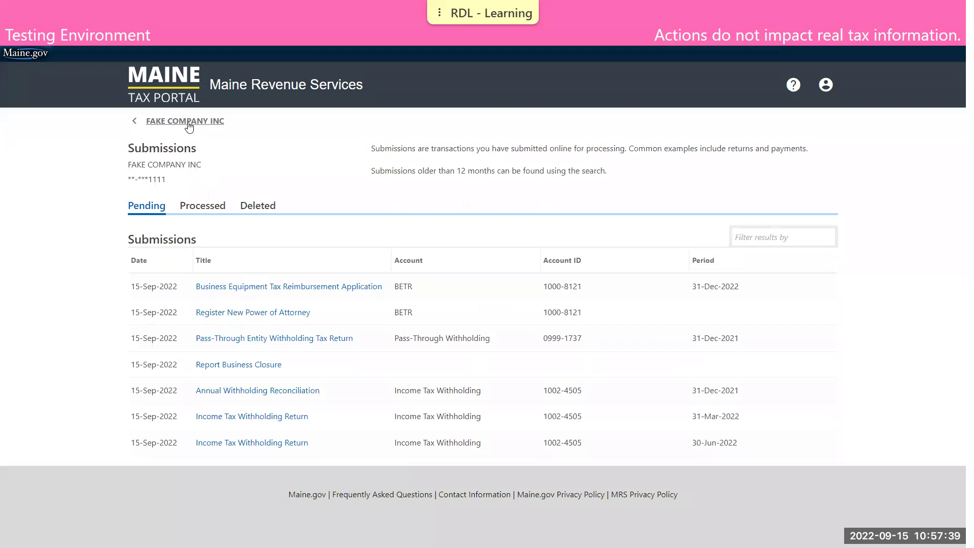
- Go back to the FAKE COMPANY INC summary and start a Request Payment Plan
{"action": "left_click", "coordinate": [190, 125]}
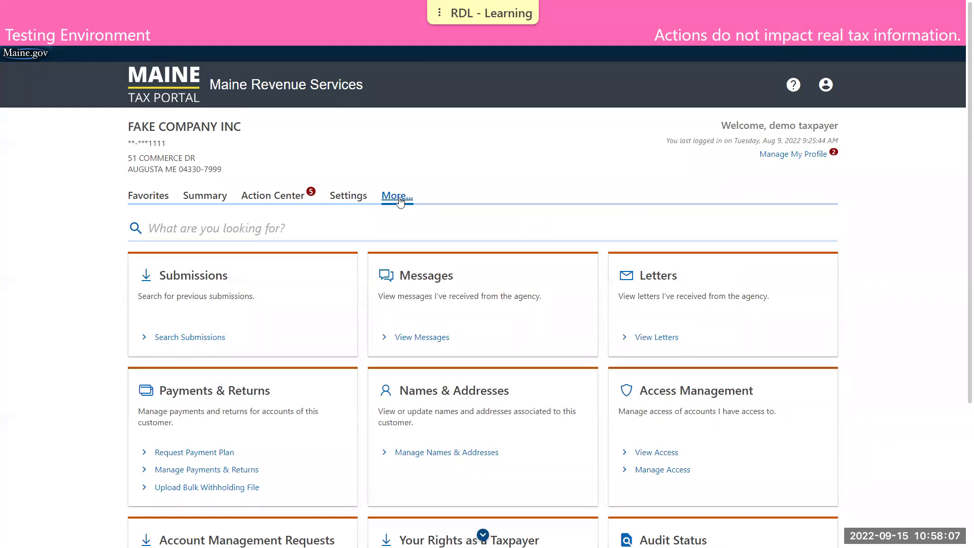
{"action": "scroll", "coordinate": [345, 331], "scroll_direction": "down", "scroll_amount": 2}
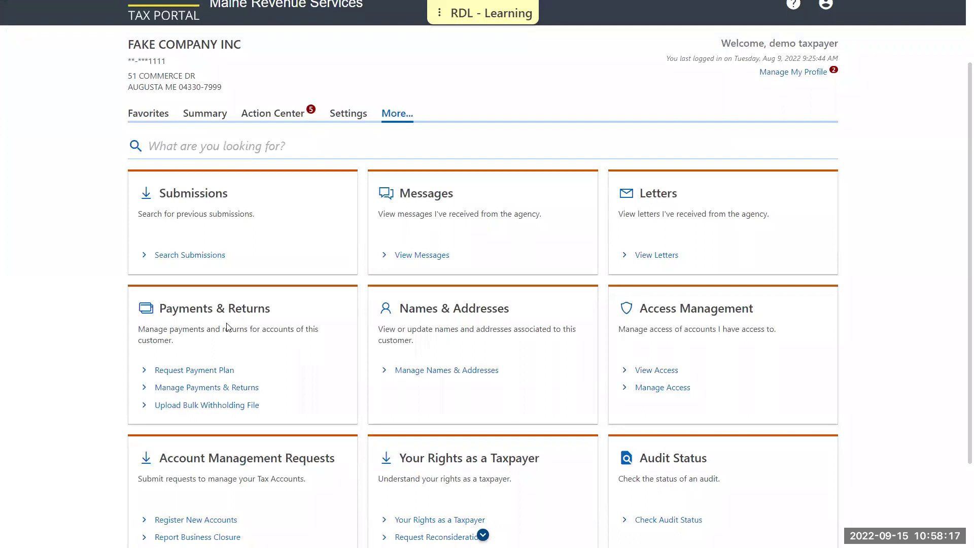
{"action": "left_click", "coordinate": [215, 376]}
{"action": "scroll", "coordinate": [347, 342], "scroll_direction": "down", "scroll_amount": 4}
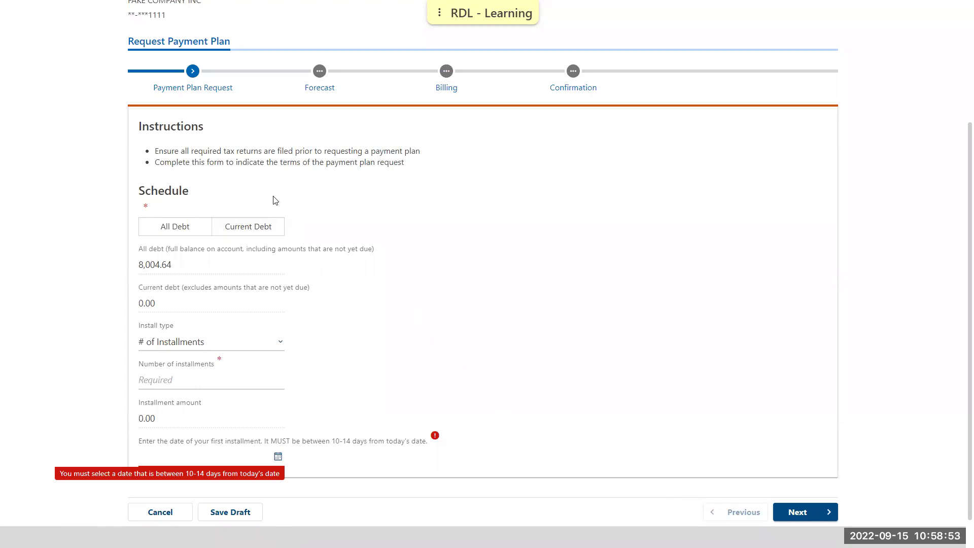
- Base the plan on Current Debt with 3 installments by number of installments
{"action": "left_click", "coordinate": [184, 232]}
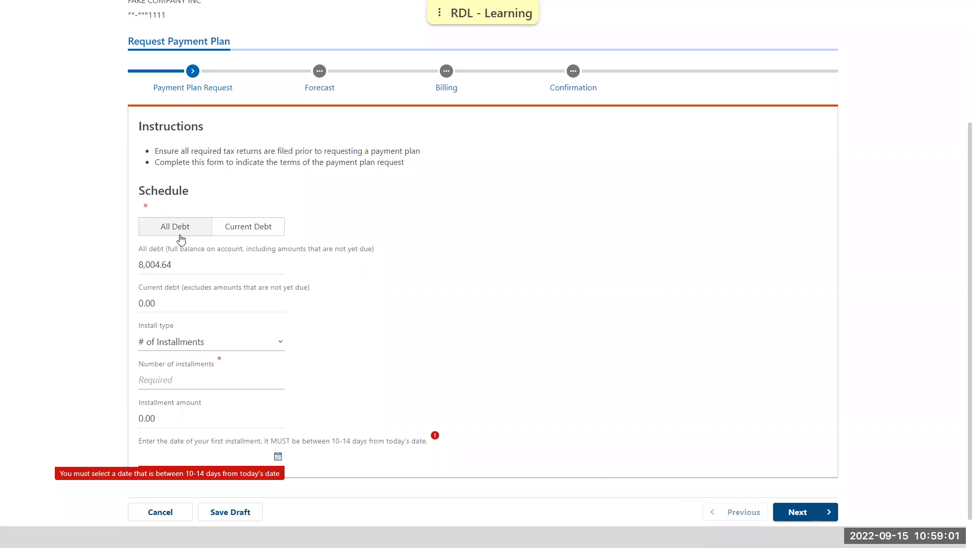
{"action": "left_click", "coordinate": [254, 238]}
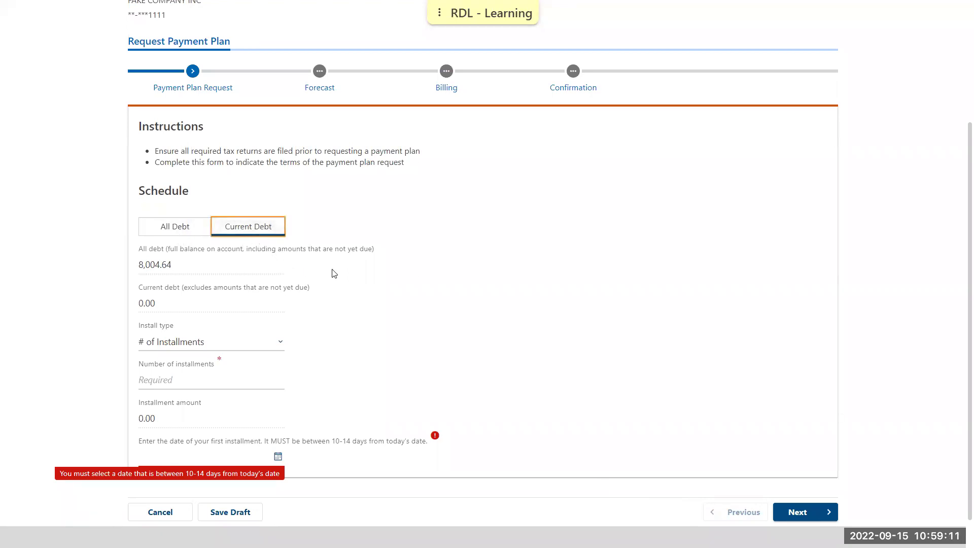
{"action": "left_click", "coordinate": [204, 346]}
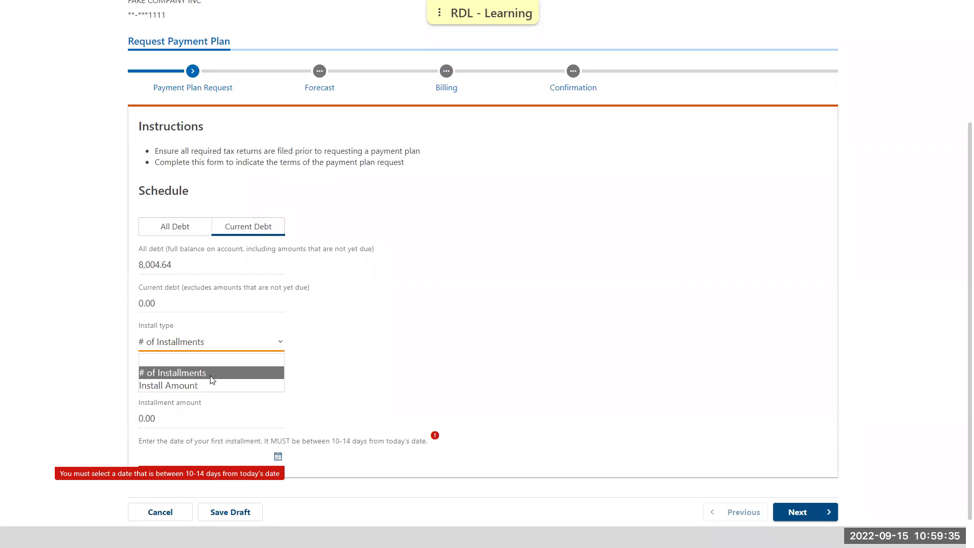
{"action": "left_click", "coordinate": [210, 373]}
{"action": "left_click", "coordinate": [211, 375]}
{"action": "type", "text": "3"}
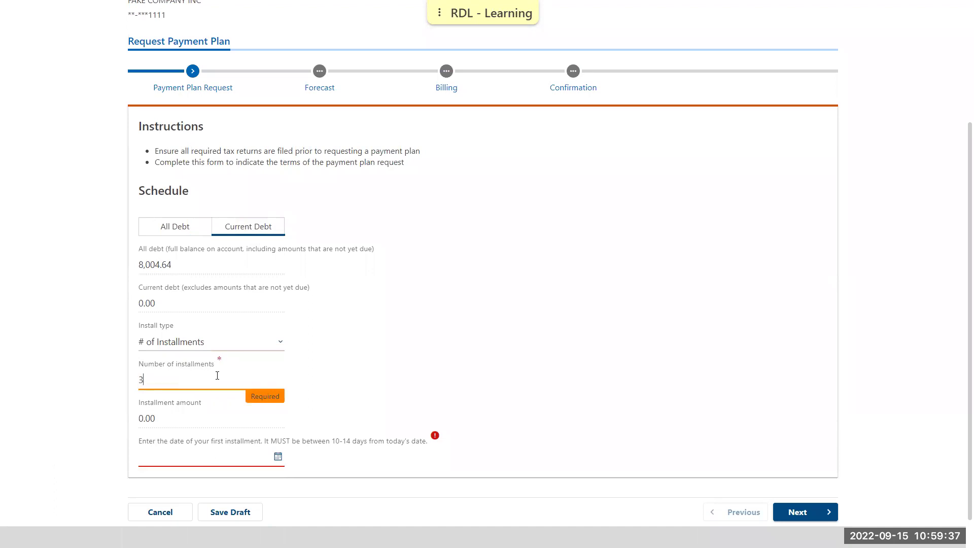
{"action": "left_click", "coordinate": [365, 376]}
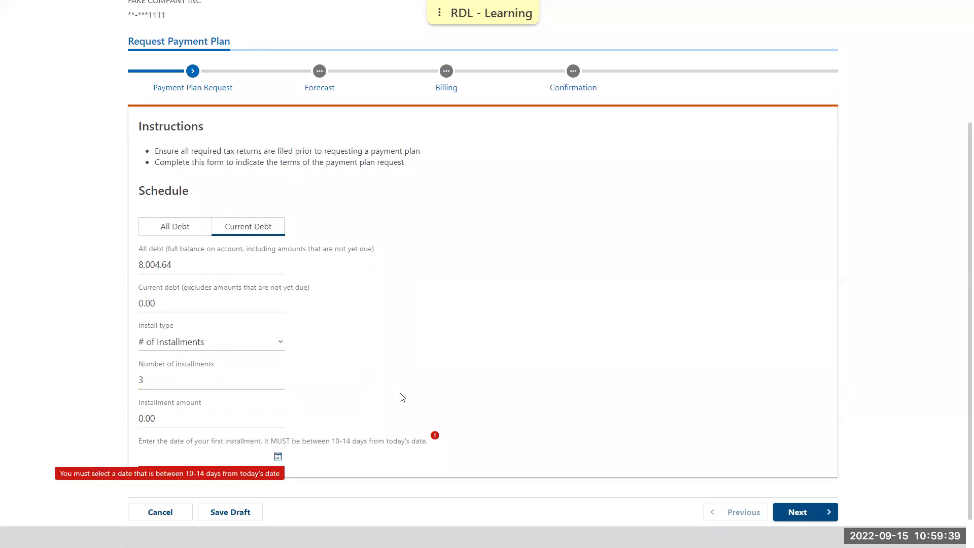
- Set the first installment date to 27-Sep-2022 and continue to the forecast
{"action": "scroll", "coordinate": [401, 397], "scroll_direction": "down", "scroll_amount": 1}
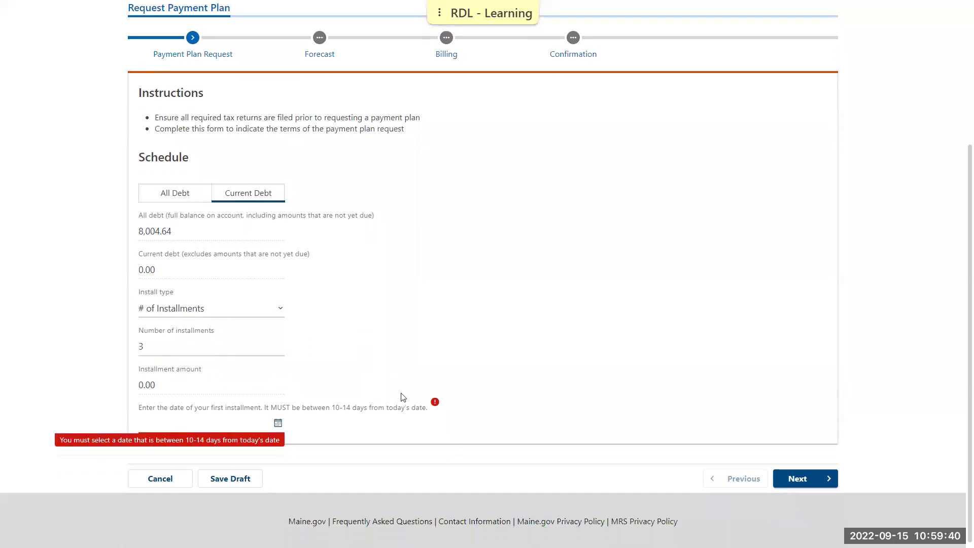
{"action": "left_click", "coordinate": [278, 422]}
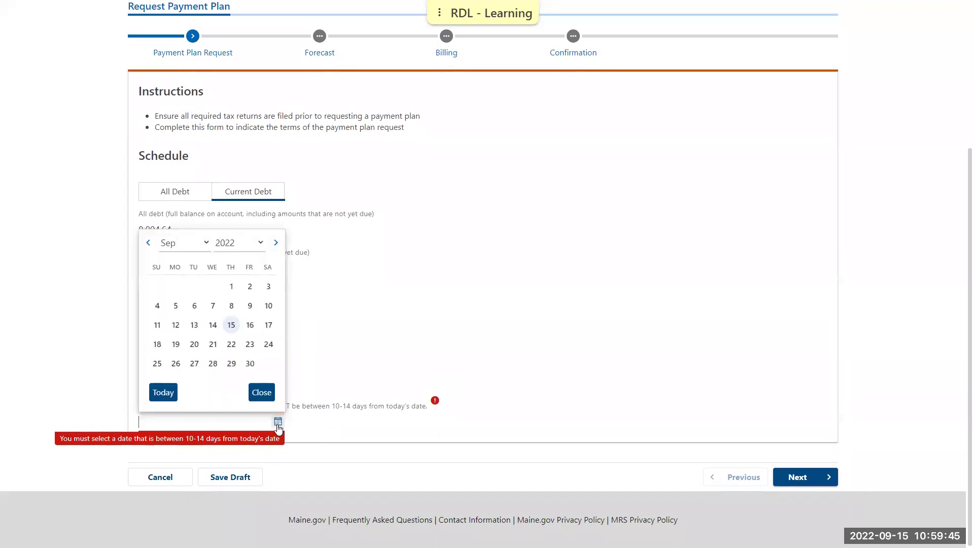
{"action": "left_click", "coordinate": [194, 364]}
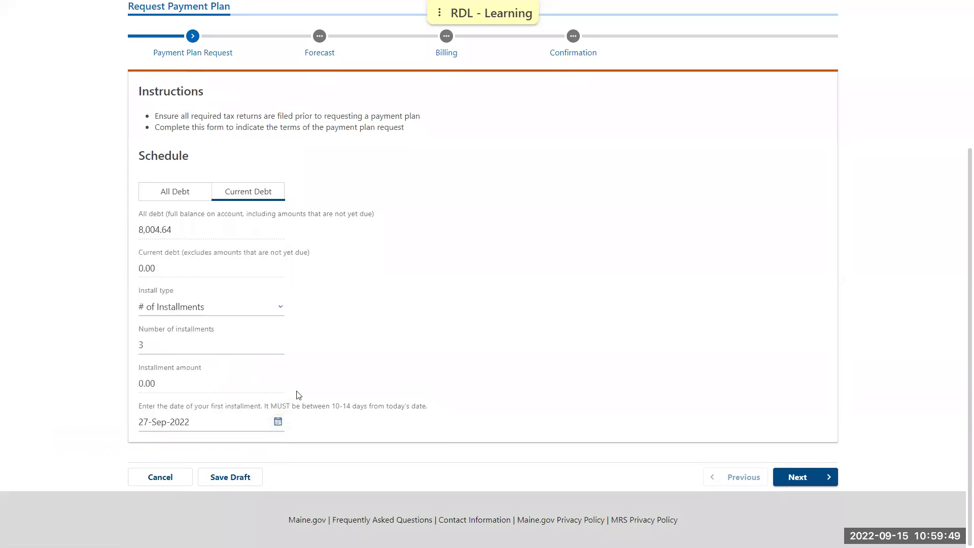
{"action": "left_click", "coordinate": [794, 480]}
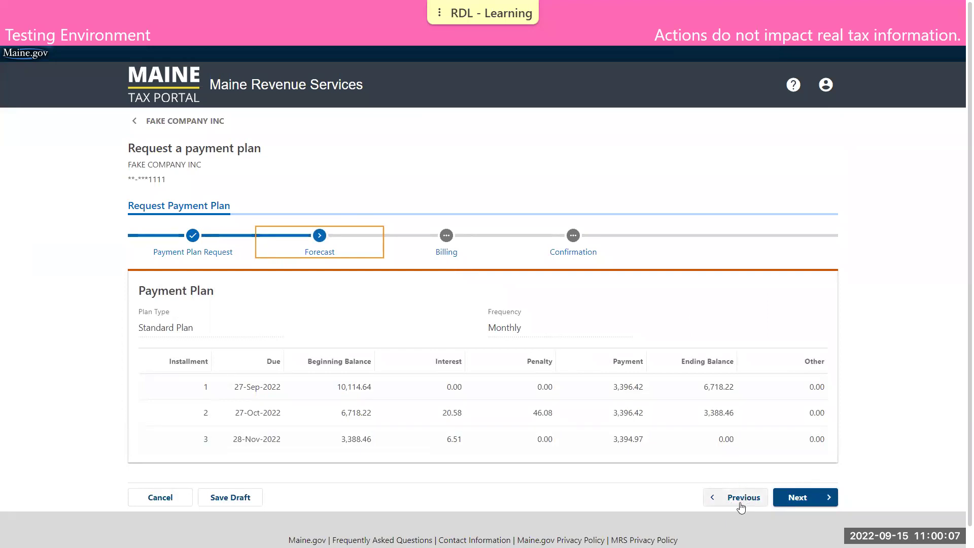
- Accept the three-installment forecast and advance to the Billing step
{"action": "left_click", "coordinate": [800, 502]}
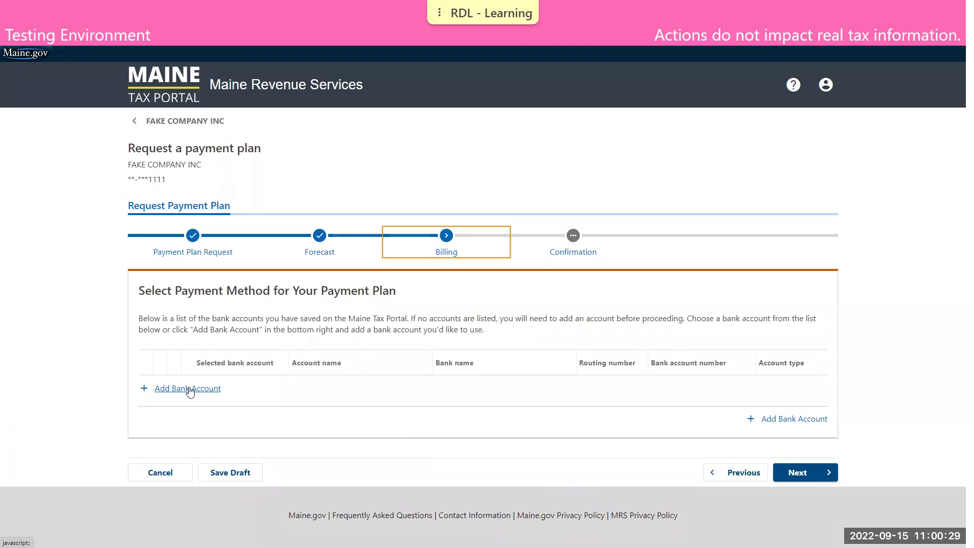
- Add a selected billing bank account named 'payment' at bank 'bank'
{"action": "left_click", "coordinate": [189, 389]}
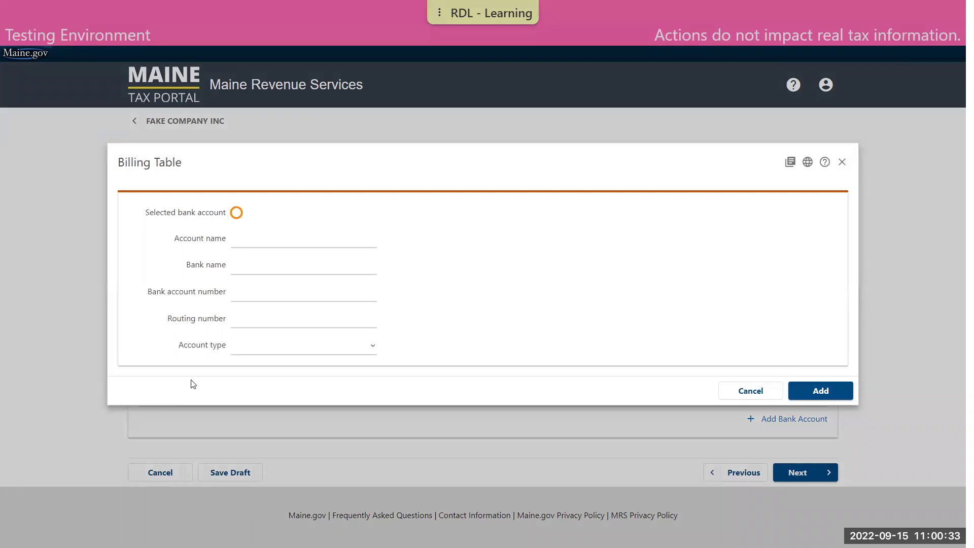
{"action": "left_click", "coordinate": [236, 213]}
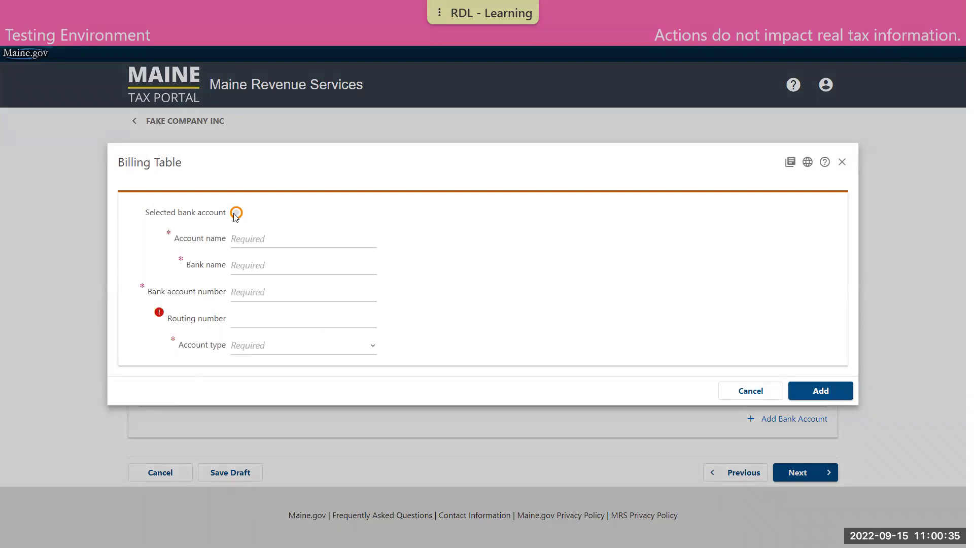
{"action": "type", "text": "ban"}
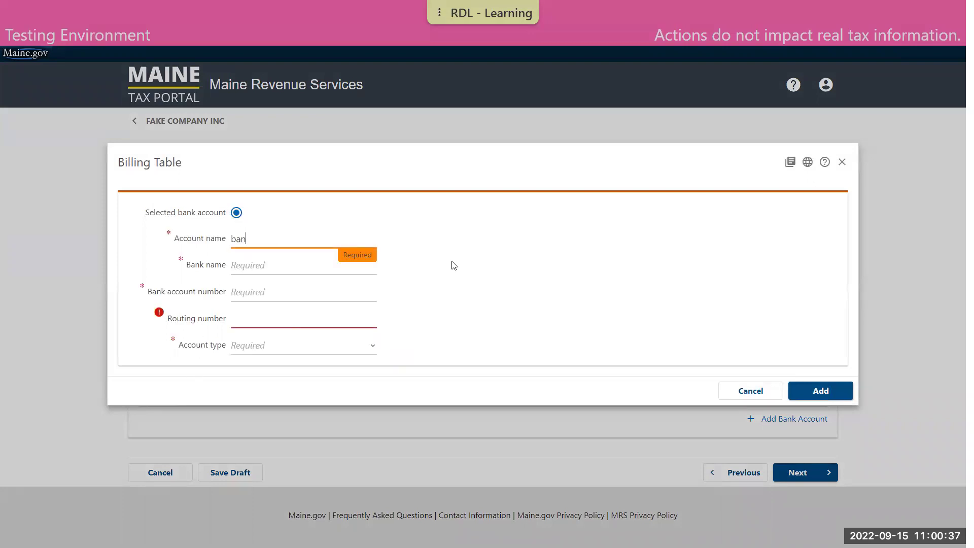
{"action": "key", "text": "BackSpace"}
{"action": "type", "text": "payment"}
{"action": "key", "text": "Tab"}
{"action": "type", "text": "bank"}
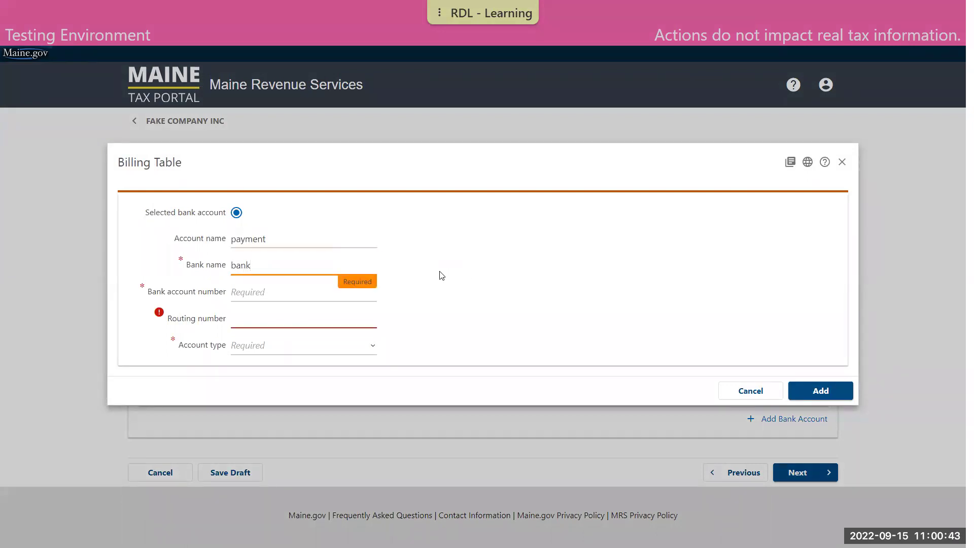
- Enter the account number, routing number 011200365, type Checking, and add the account
{"action": "left_click", "coordinate": [367, 293]}
{"action": "type", "text": "1"}
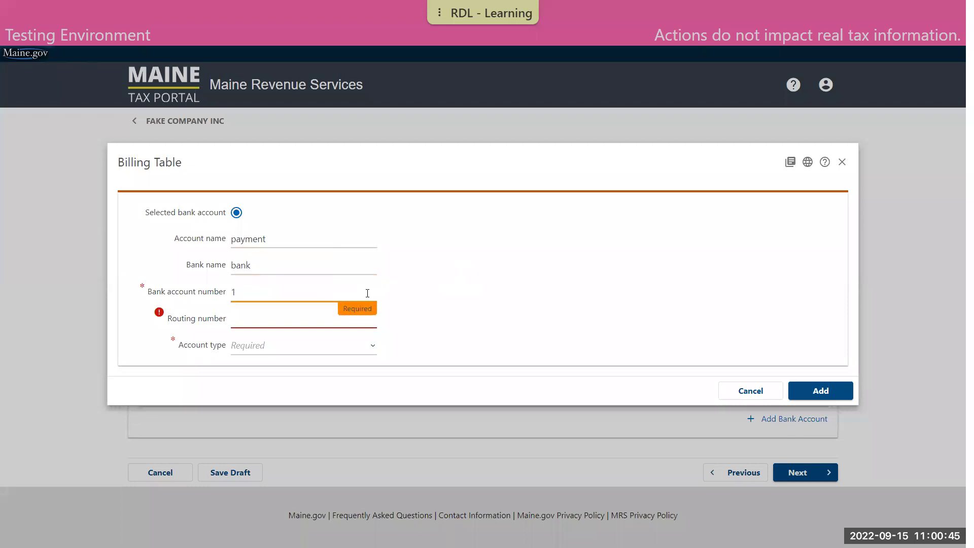
{"action": "key", "text": "Tab"}
{"action": "type", "text": "011200365"}
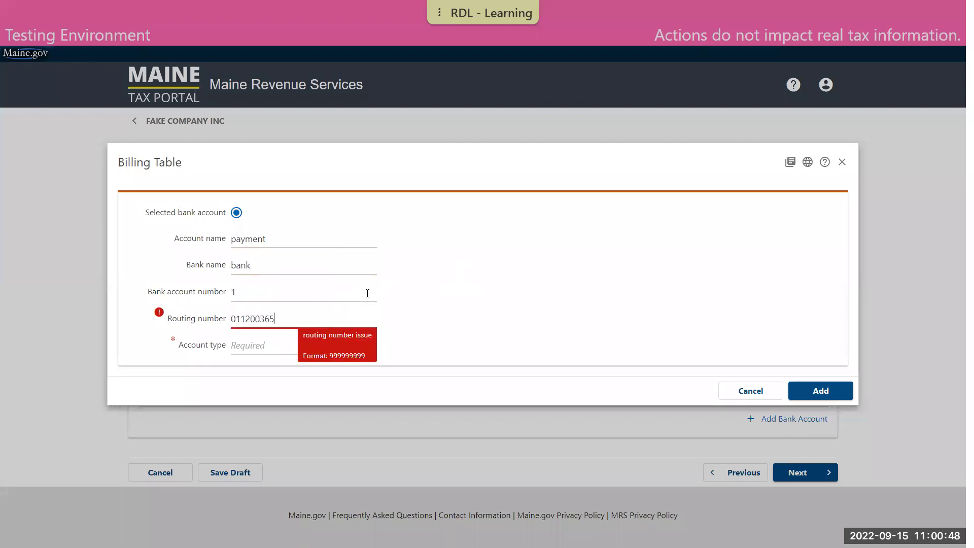
{"action": "left_click", "coordinate": [286, 344]}
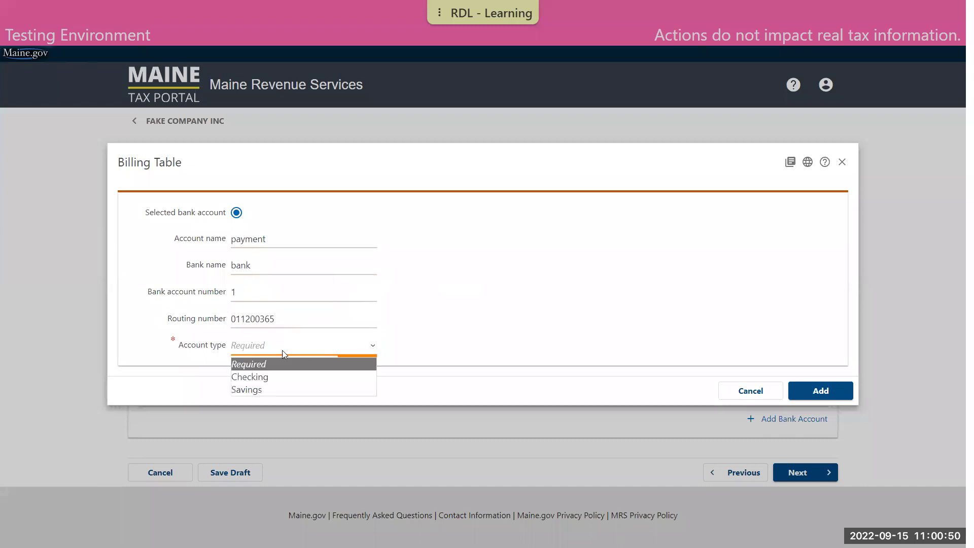
{"action": "left_click", "coordinate": [285, 378]}
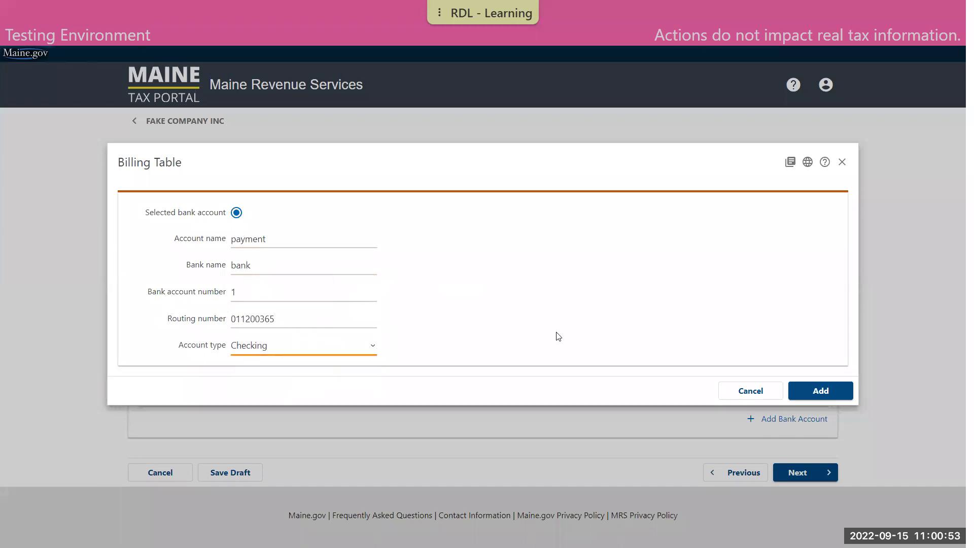
{"action": "left_click", "coordinate": [804, 396]}
{"action": "left_click", "coordinate": [807, 399]}
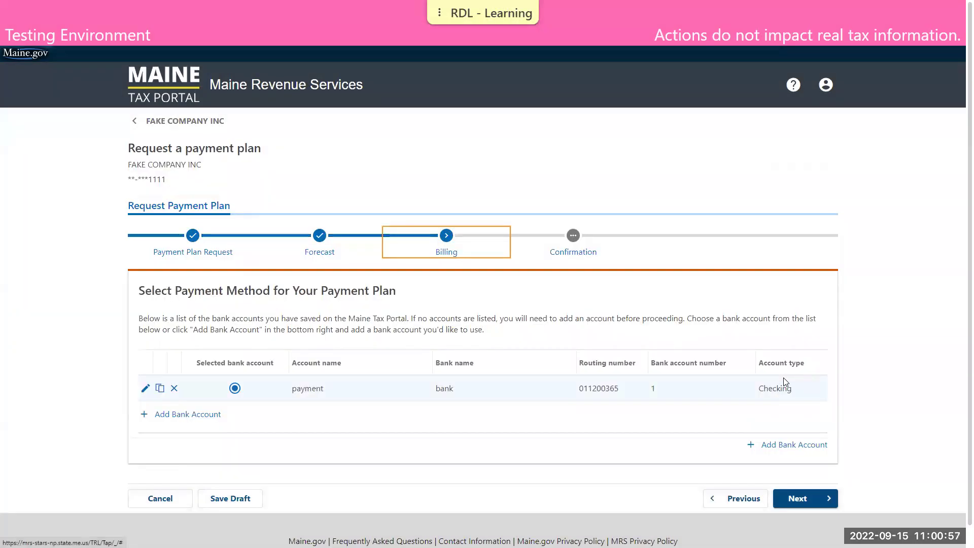
- Continue to confirmation, tick the payment plan terms acknowledgement, and submit the request
{"action": "left_click", "coordinate": [825, 491]}
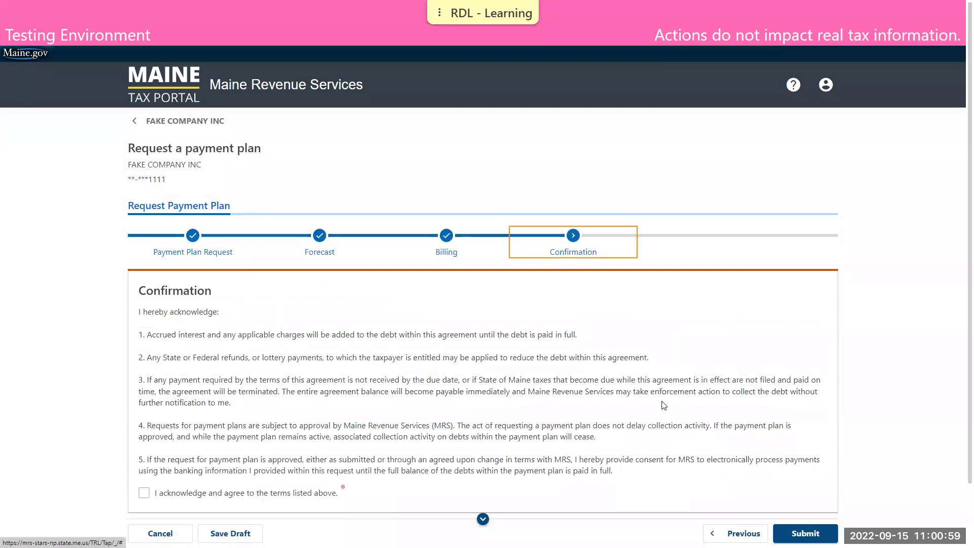
{"action": "scroll", "coordinate": [663, 404], "scroll_direction": "down", "scroll_amount": 2}
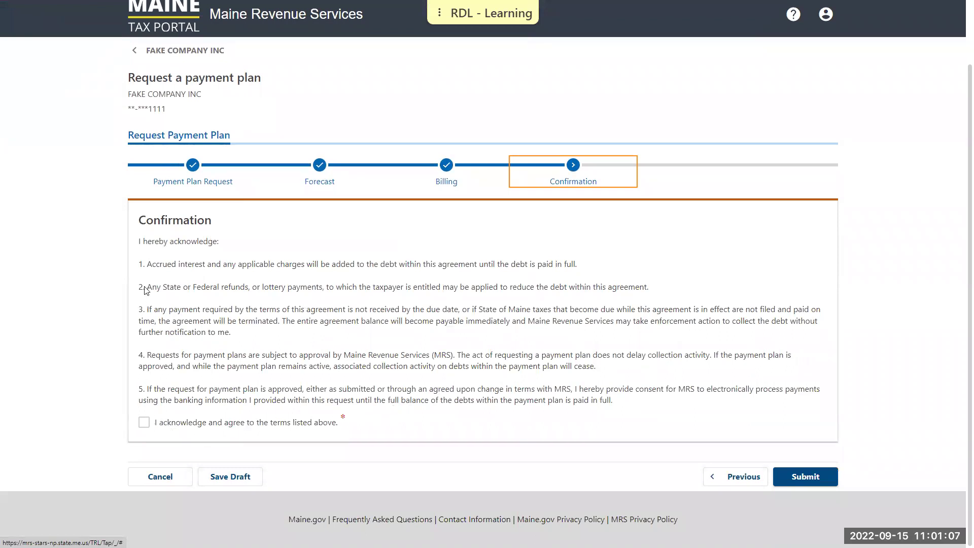
{"action": "left_click", "coordinate": [144, 423]}
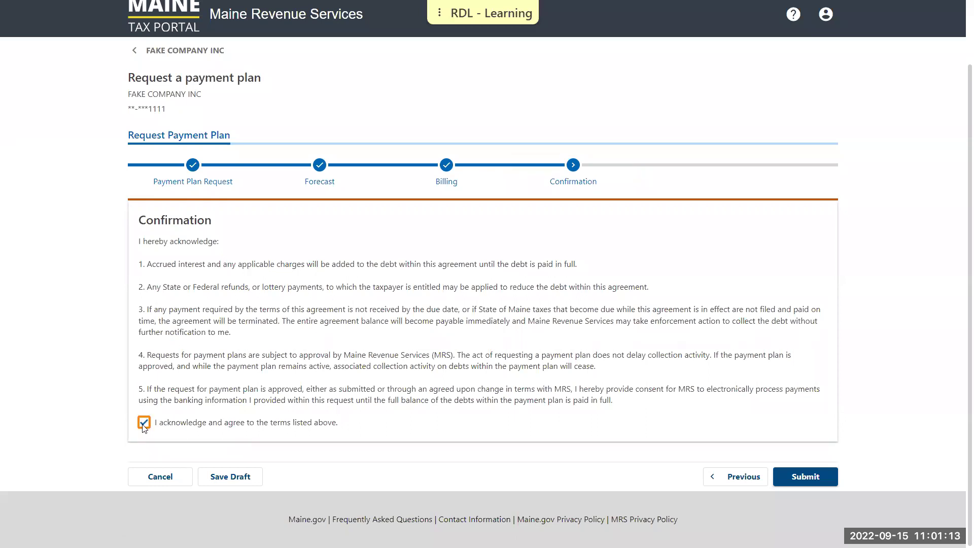
{"action": "left_click", "coordinate": [143, 423]}
{"action": "left_click", "coordinate": [805, 477]}
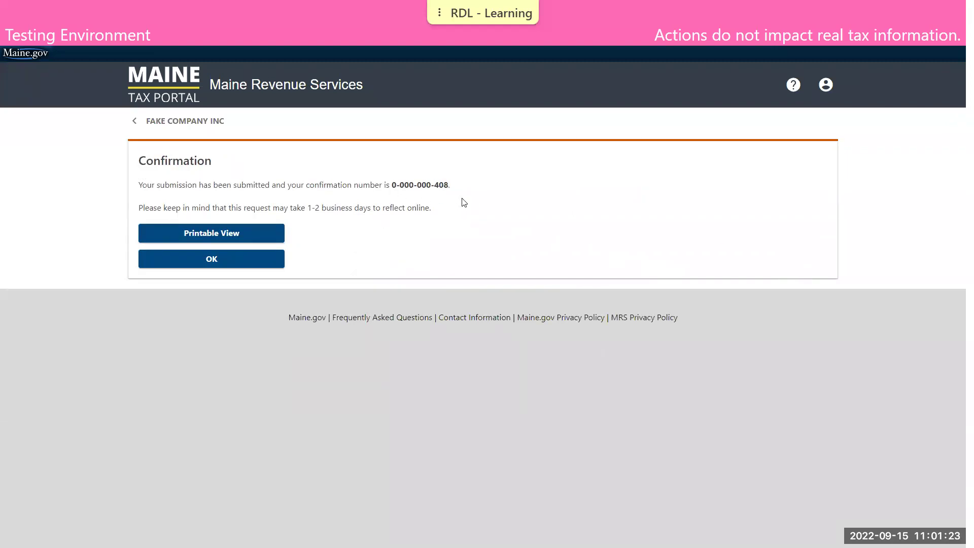
- Close the confirmation page and show the account Summary listing Customer, BETR and Income Tax Withholding accounts
{"action": "left_click", "coordinate": [250, 259]}
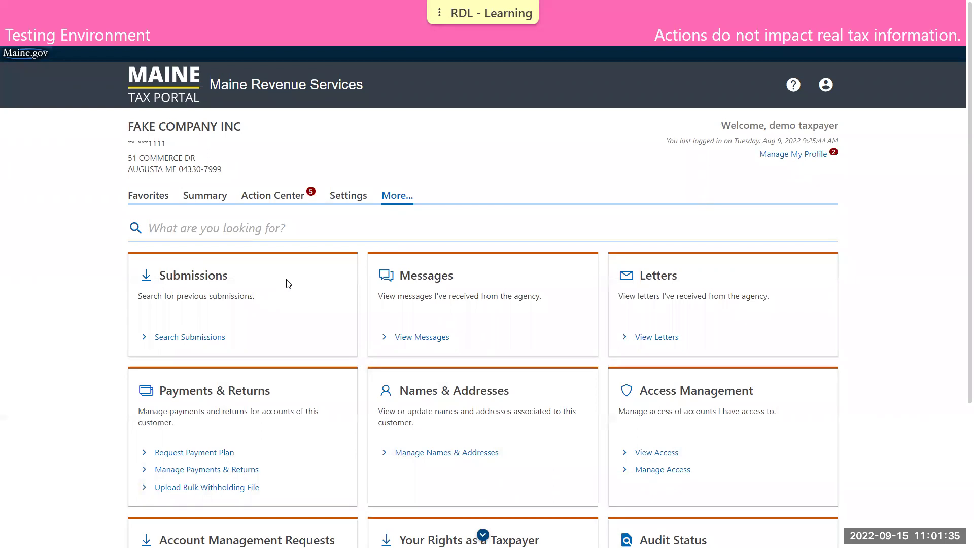
{"action": "left_click", "coordinate": [190, 194]}
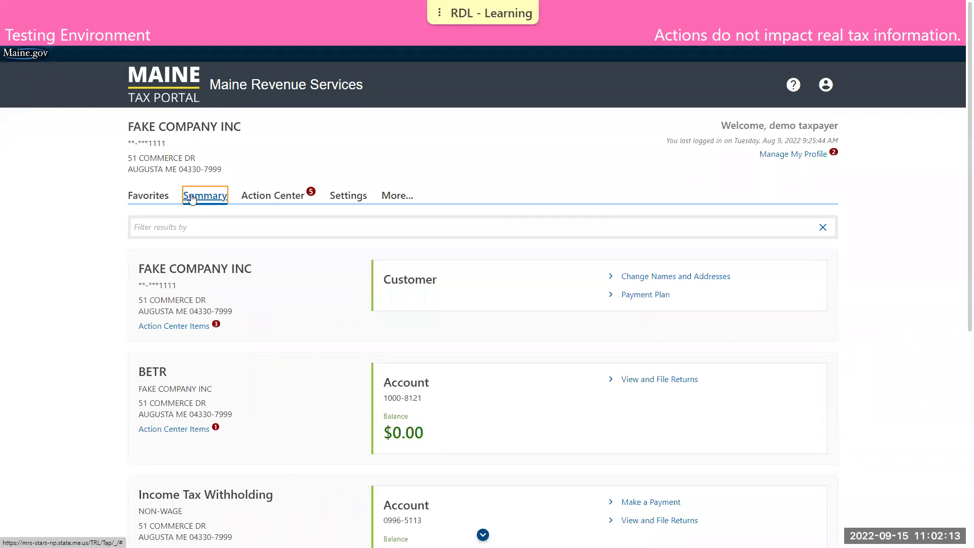
- Switch to the Maine Revenue Services home page tab and scroll down to Important Updates
{"action": "key", "text": "ctrl+Tab"}
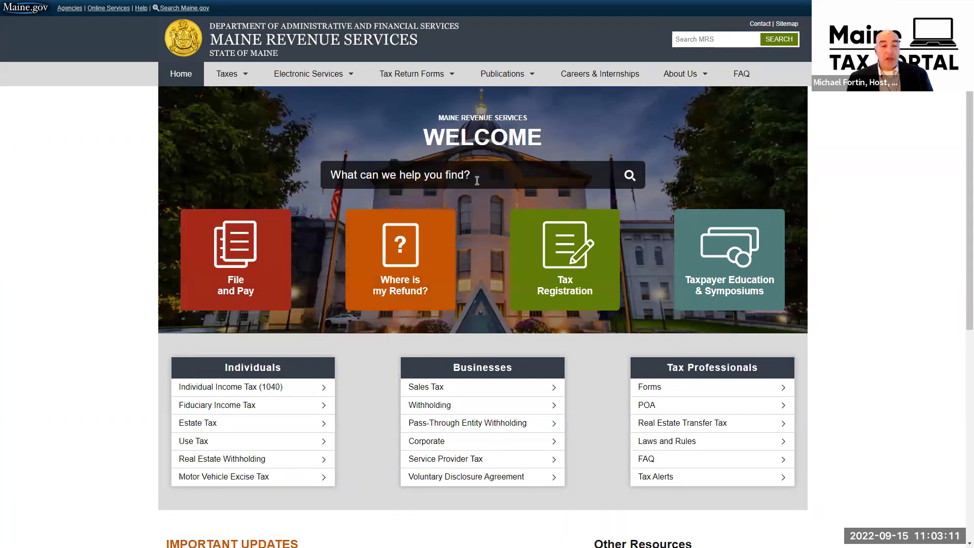
{"action": "scroll", "coordinate": [456, 205], "scroll_direction": "down", "scroll_amount": 2}
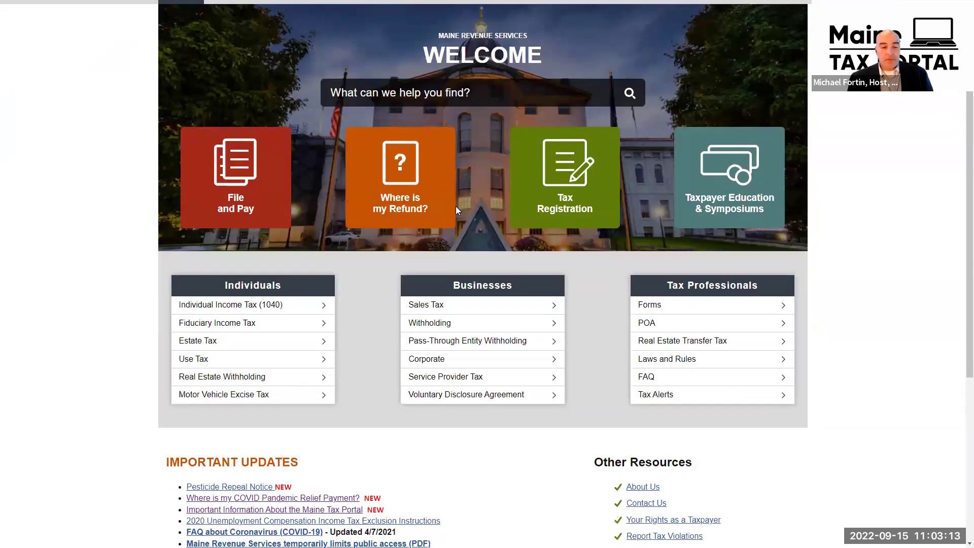
{"action": "scroll", "coordinate": [455, 206], "scroll_direction": "up", "scroll_amount": 2}
{"action": "scroll", "coordinate": [455, 206], "scroll_direction": "down", "scroll_amount": 8}
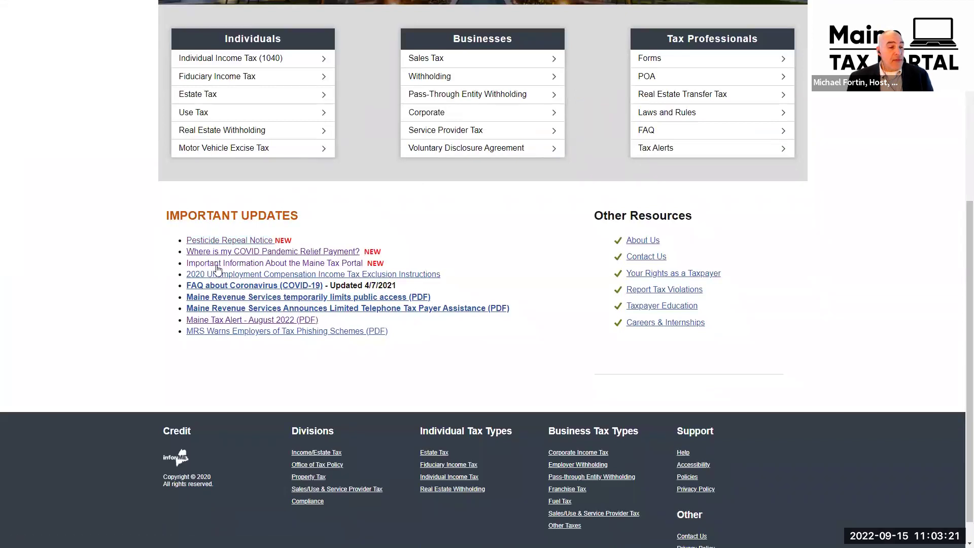
- Open the 'Important Information About the Maine Tax Portal' page and scroll through its contents
{"action": "left_click", "coordinate": [326, 264]}
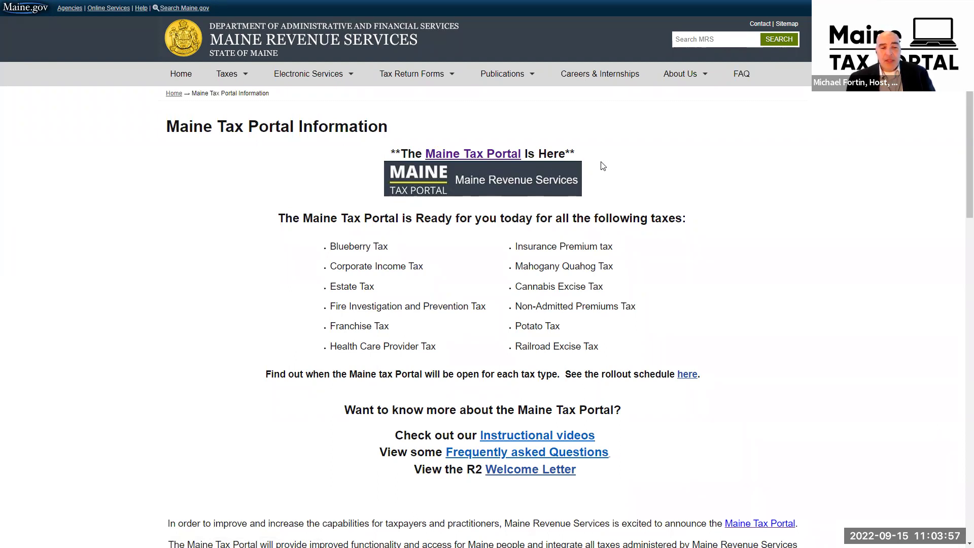
{"action": "scroll", "coordinate": [603, 167], "scroll_direction": "down", "scroll_amount": 8}
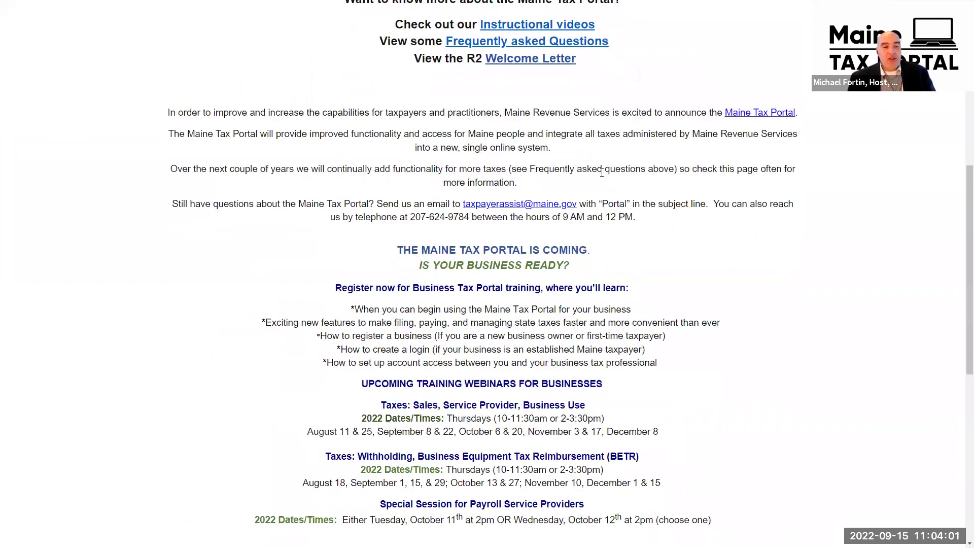
{"action": "scroll", "coordinate": [601, 173], "scroll_direction": "down", "scroll_amount": 5}
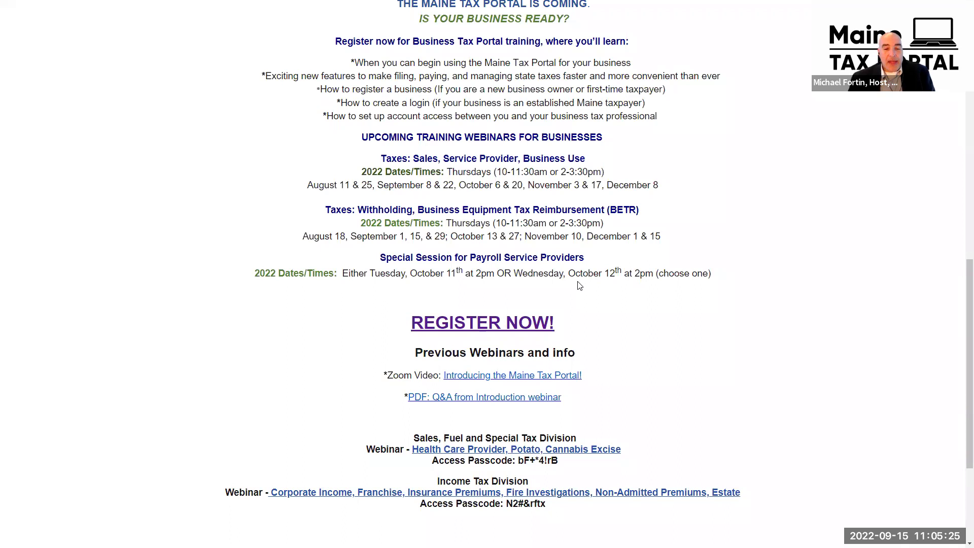
{"action": "scroll", "coordinate": [580, 285], "scroll_direction": "up", "scroll_amount": 3}
{"action": "scroll", "coordinate": [581, 285], "scroll_direction": "up", "scroll_amount": 6}
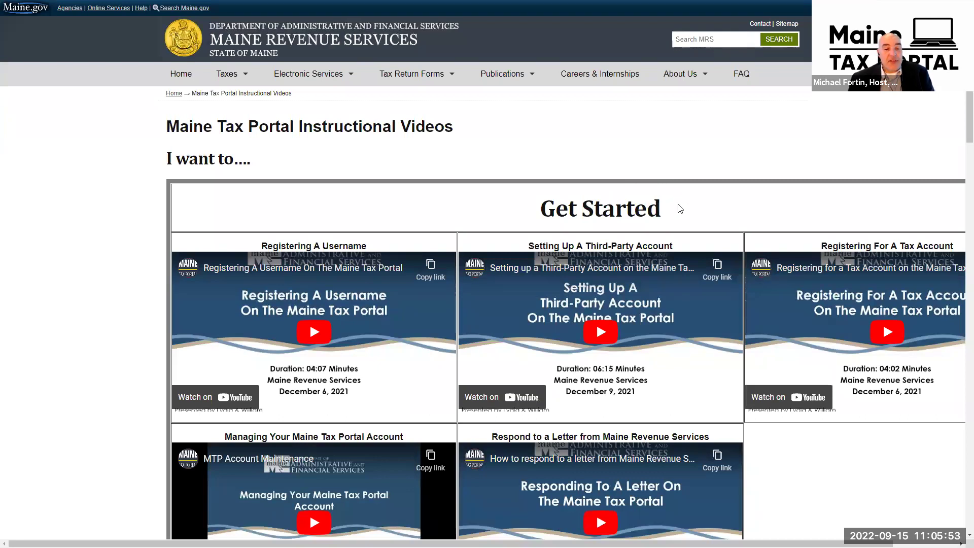
{"action": "scroll", "coordinate": [677, 198], "scroll_direction": "down", "scroll_amount": 4}
{"action": "scroll", "coordinate": [710, 211], "scroll_direction": "down", "scroll_amount": 4}
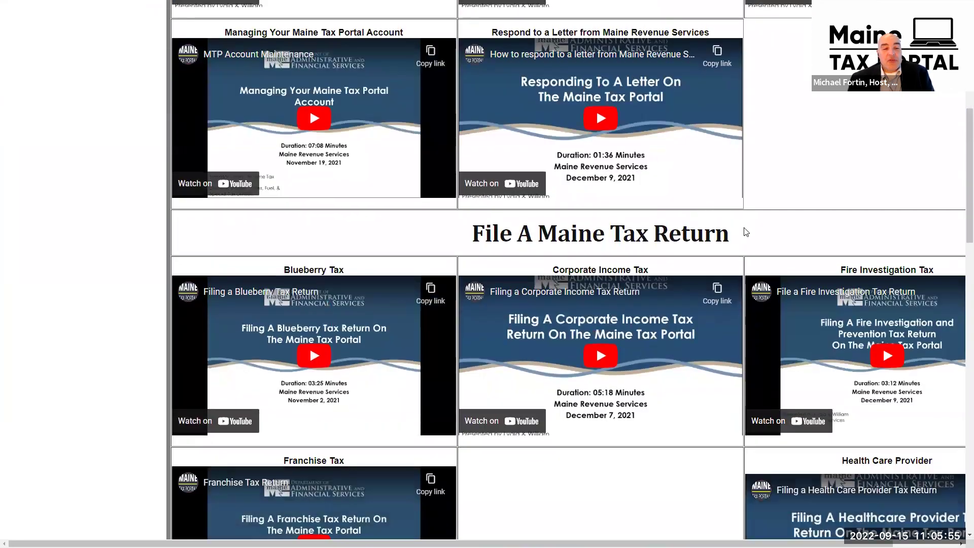
{"action": "scroll", "coordinate": [744, 230], "scroll_direction": "down", "scroll_amount": 2}
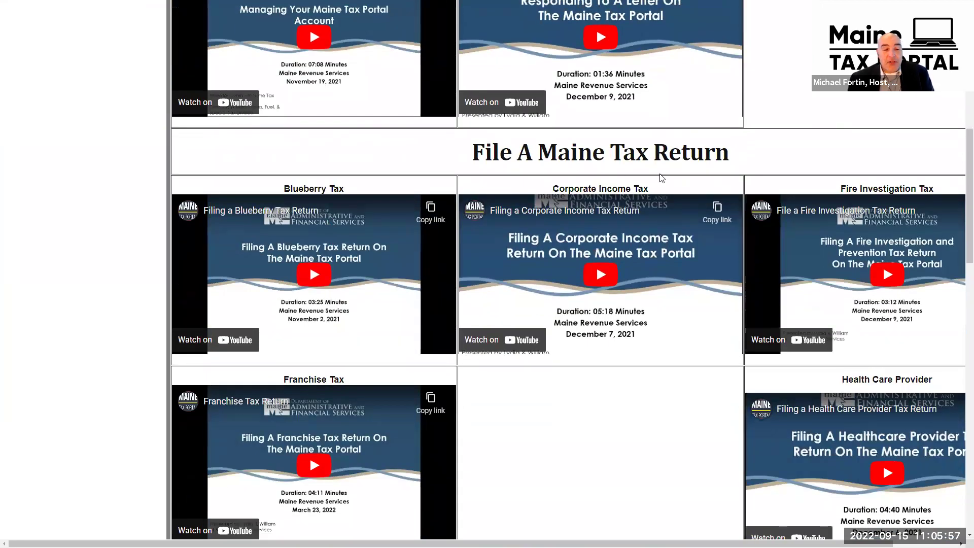
{"action": "scroll", "coordinate": [663, 175], "scroll_direction": "down", "scroll_amount": 5}
{"action": "scroll", "coordinate": [664, 182], "scroll_direction": "down", "scroll_amount": 11}
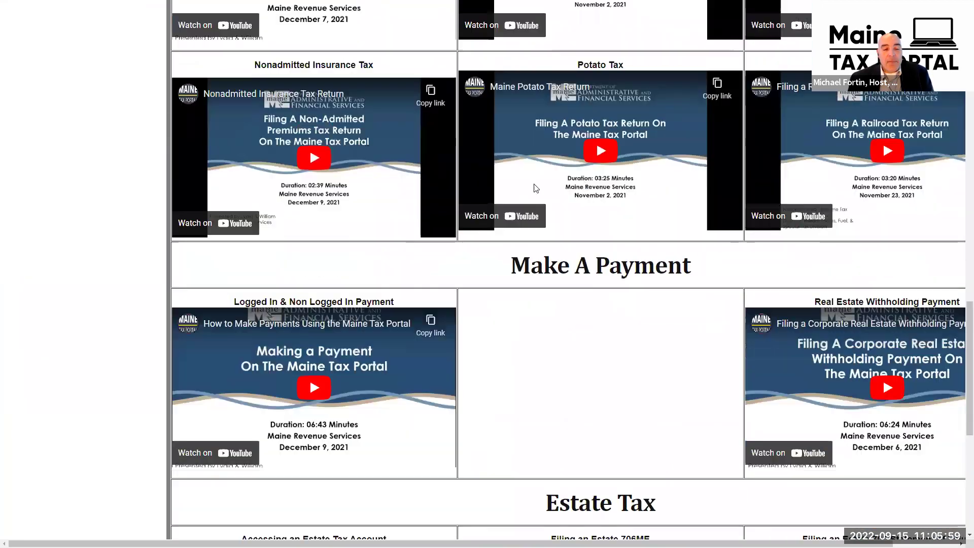
{"action": "scroll", "coordinate": [624, 181], "scroll_direction": "down", "scroll_amount": 5}
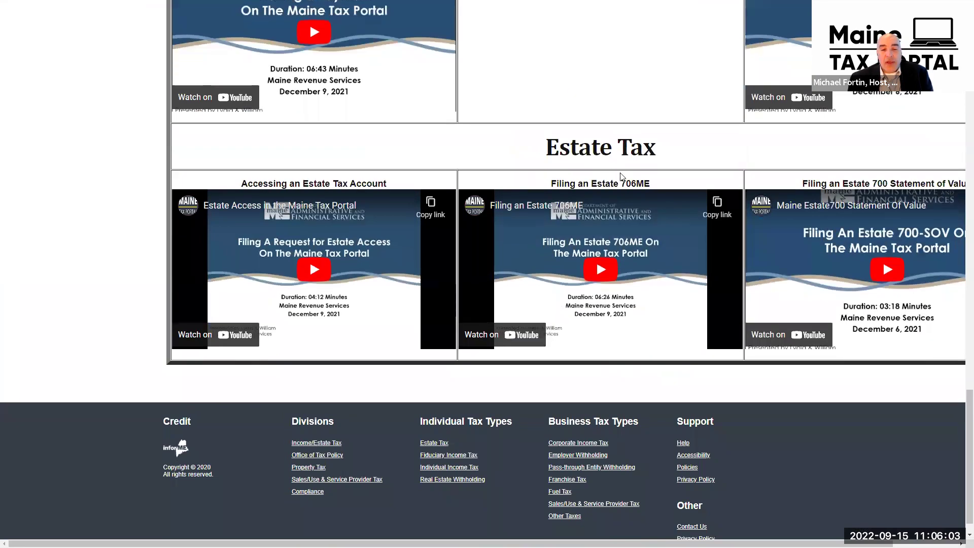
{"action": "scroll", "coordinate": [621, 176], "scroll_direction": "up", "scroll_amount": 10}
{"action": "scroll", "coordinate": [621, 176], "scroll_direction": "up", "scroll_amount": 16}
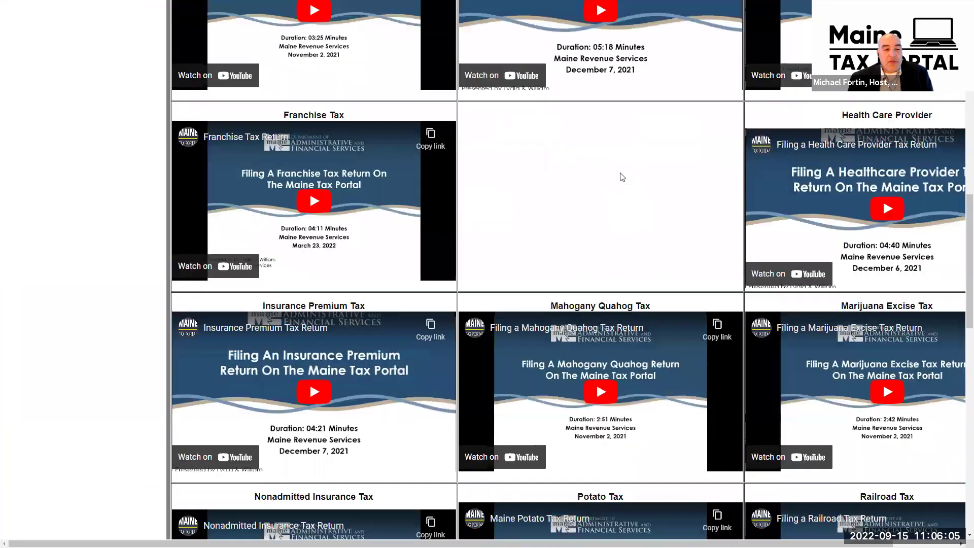
{"action": "scroll", "coordinate": [620, 176], "scroll_direction": "up", "scroll_amount": 4}
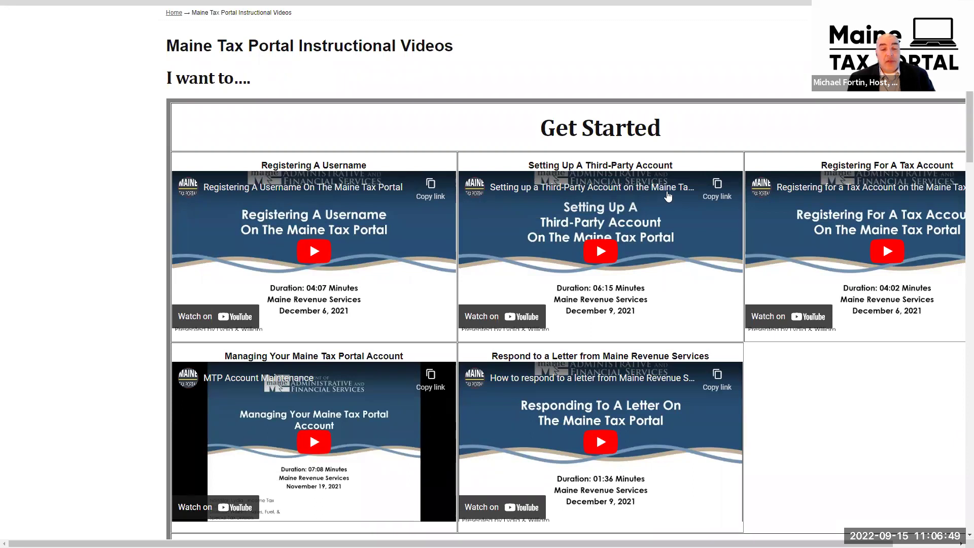
{"action": "scroll", "coordinate": [256, 341], "scroll_direction": "down", "scroll_amount": 2}
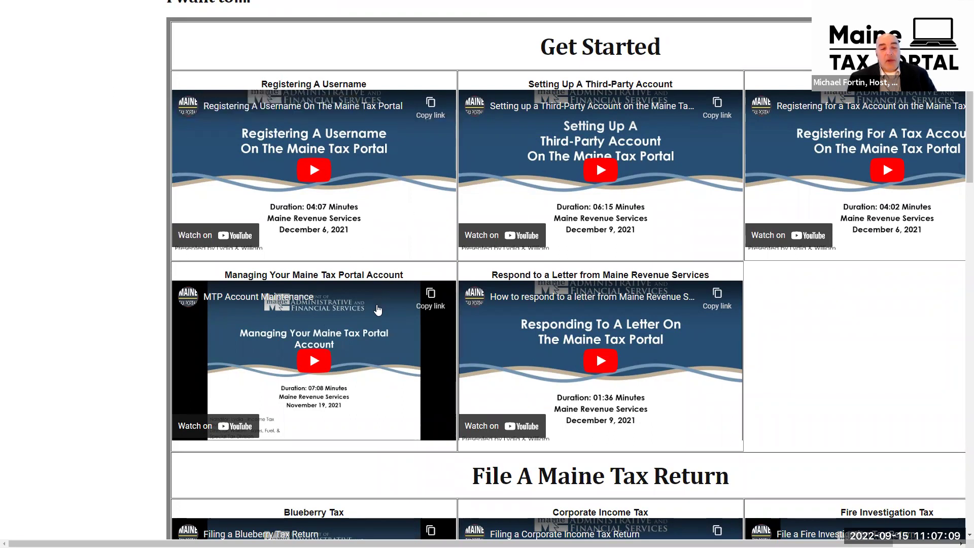
- Go back to the Maine Tax Portal information page and scroll to the 2022 training webinar dates
{"action": "key", "text": "alt+Left"}
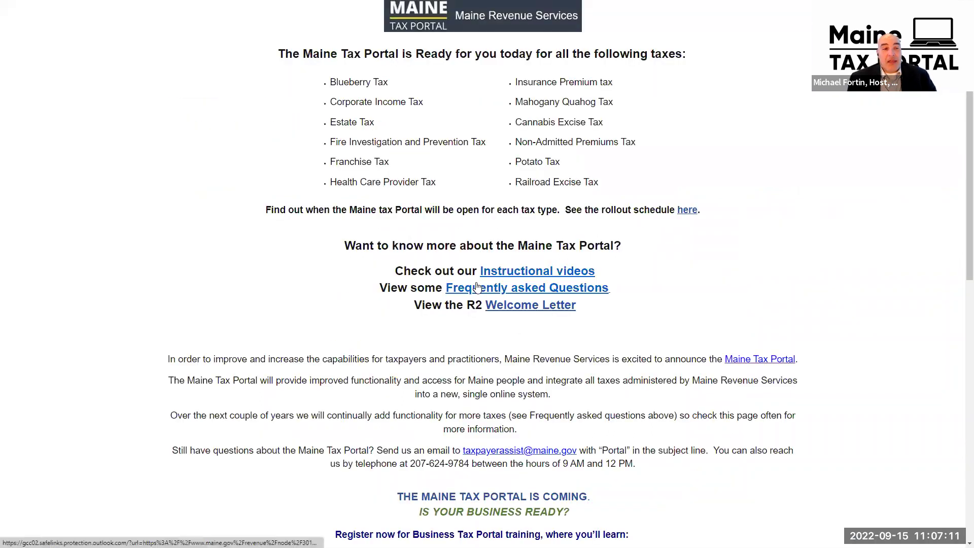
{"action": "scroll", "coordinate": [477, 287], "scroll_direction": "down", "scroll_amount": 3}
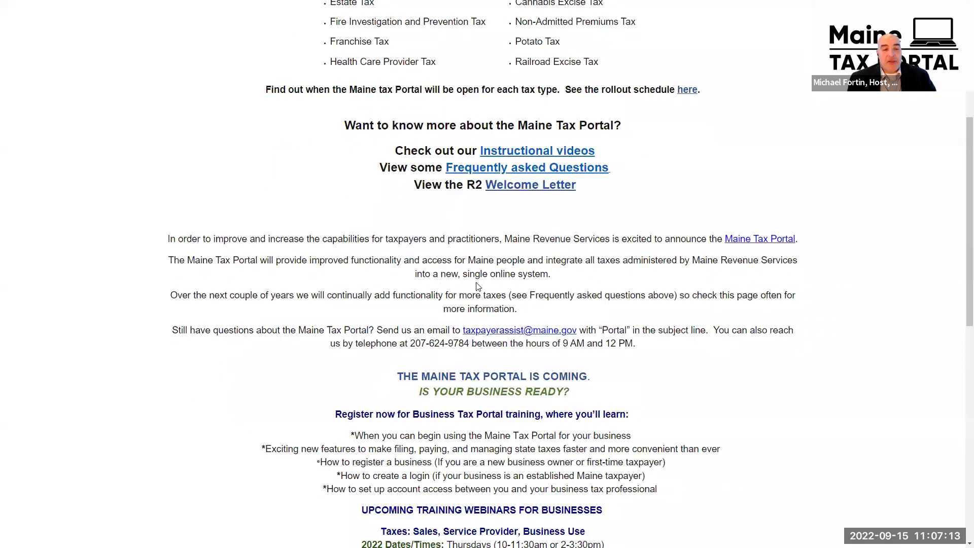
{"action": "scroll", "coordinate": [477, 287], "scroll_direction": "down", "scroll_amount": 2}
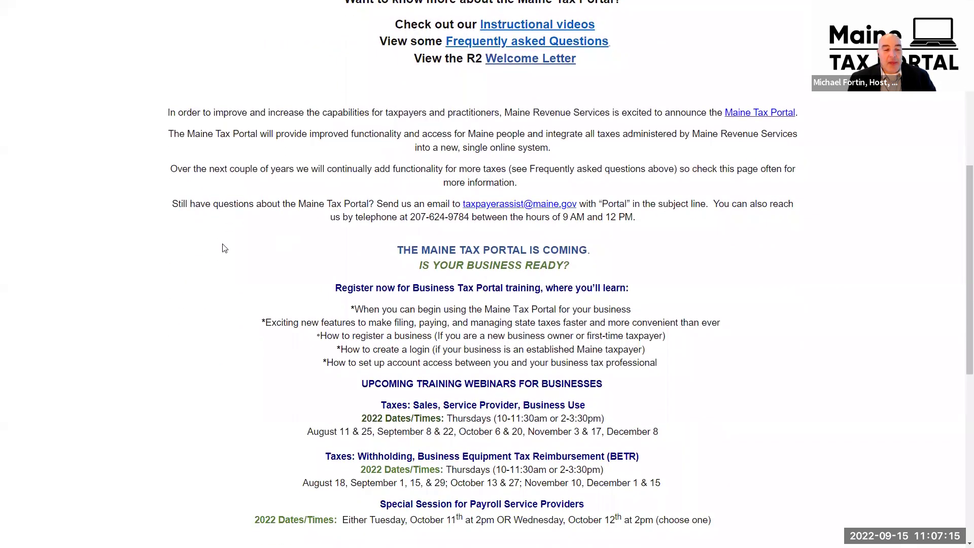